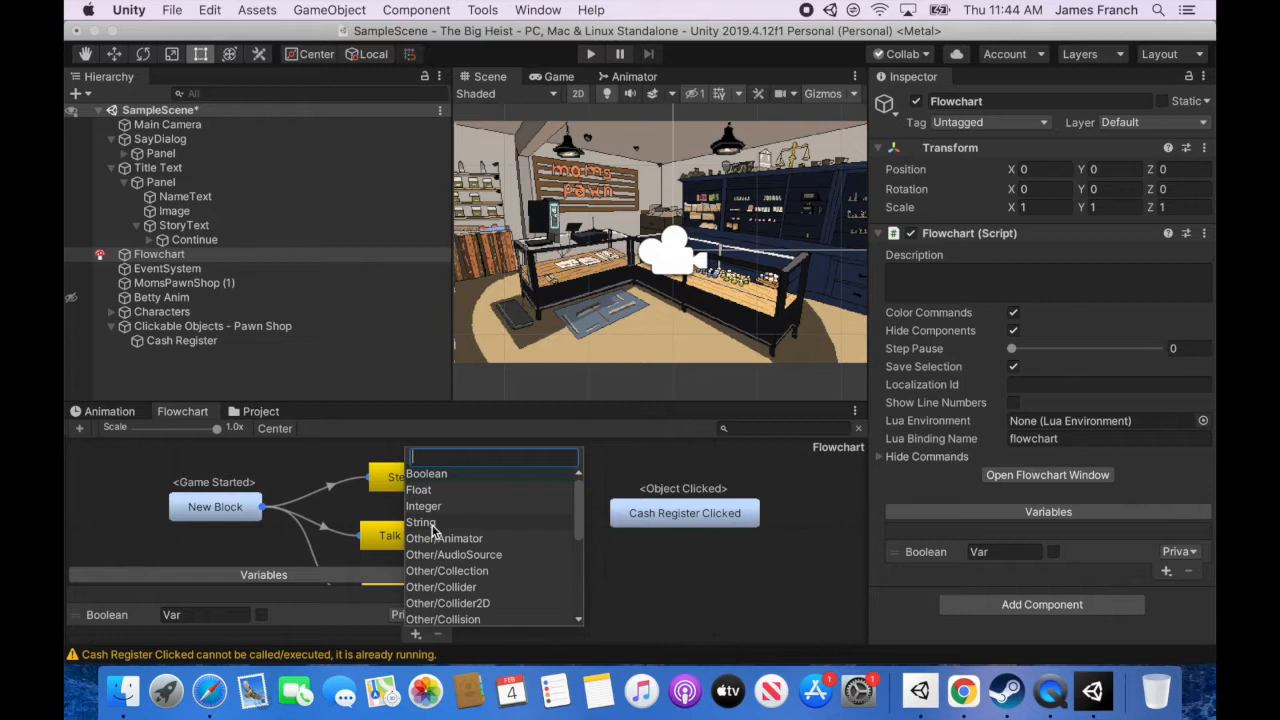
{"action": "left_click", "coordinate": [432, 526]}
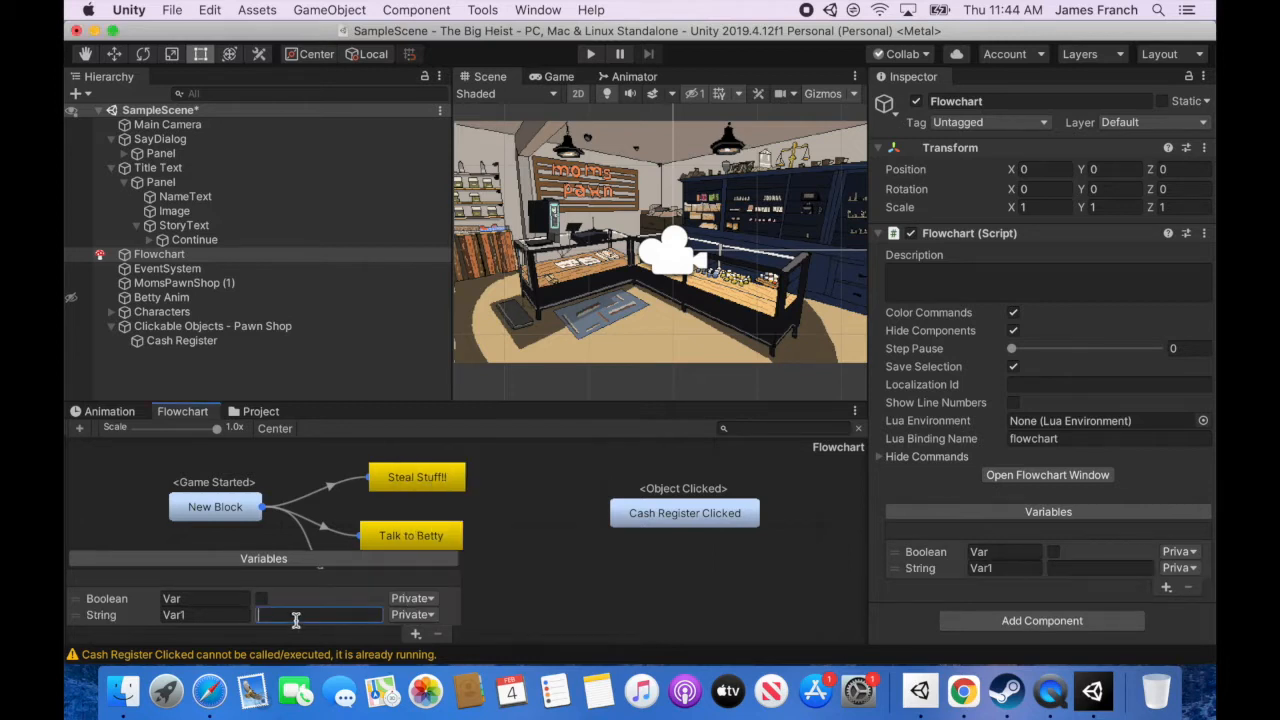
{"action": "type", "text": "Wubbley goes wo"}
{"action": "left_click_drag", "start_coordinate": [375, 614], "coordinate": [256, 612]}
{"action": "key", "text": "BackSpace"}
{"action": "left_click", "coordinate": [78, 618]}
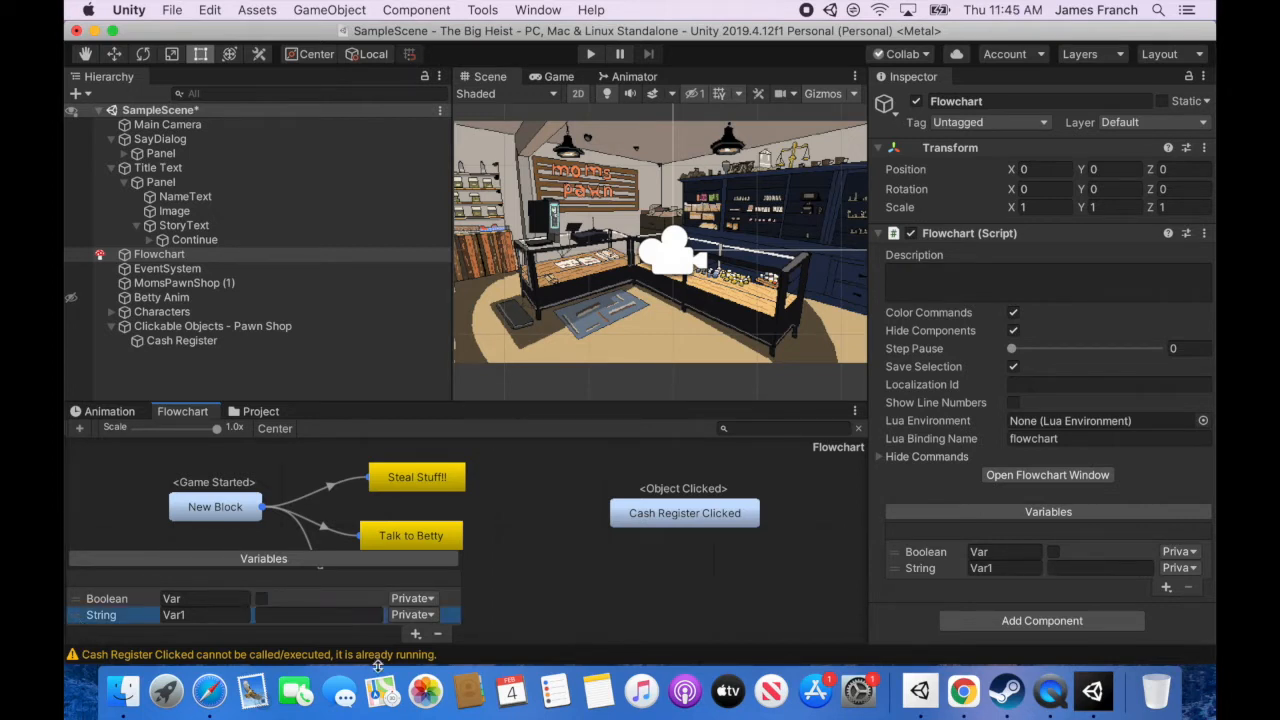
{"action": "left_click", "coordinate": [439, 636]}
Name the Boolean variable Cash and add a Set Variable command to the Cash Register Clicked block that sets it to True
{"action": "left_click", "coordinate": [200, 614]}
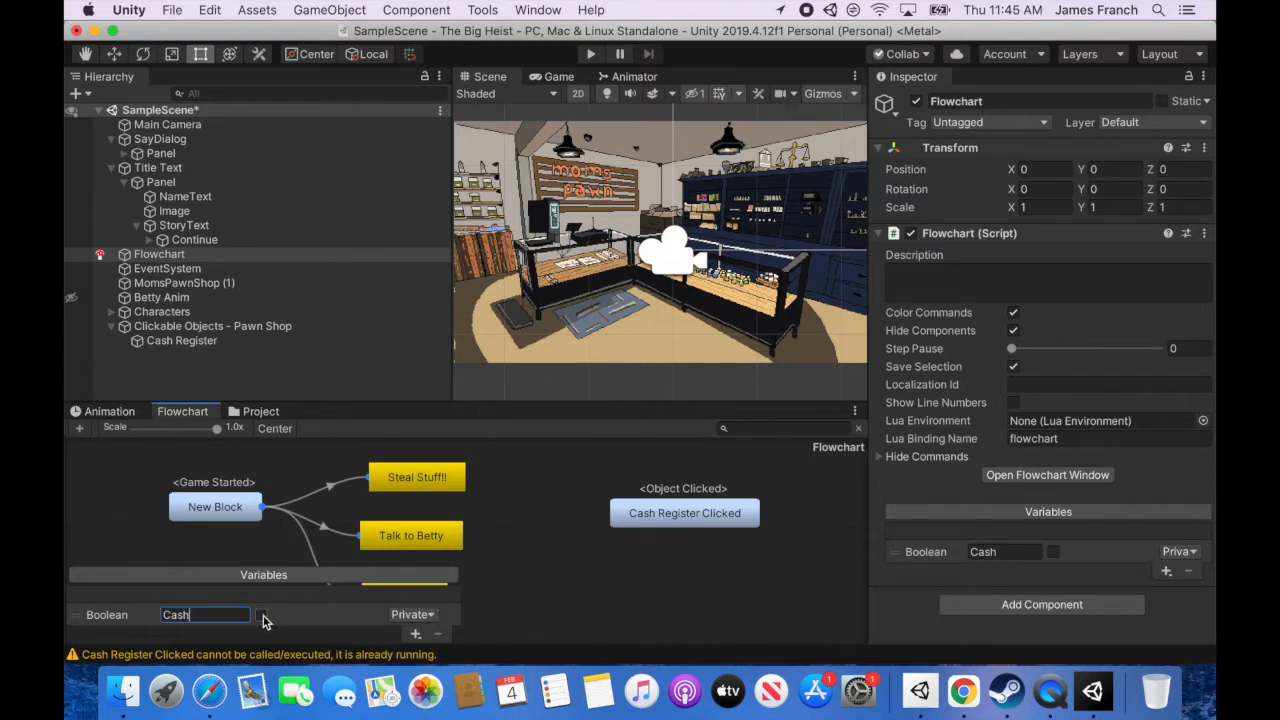
{"action": "left_click", "coordinate": [710, 515]}
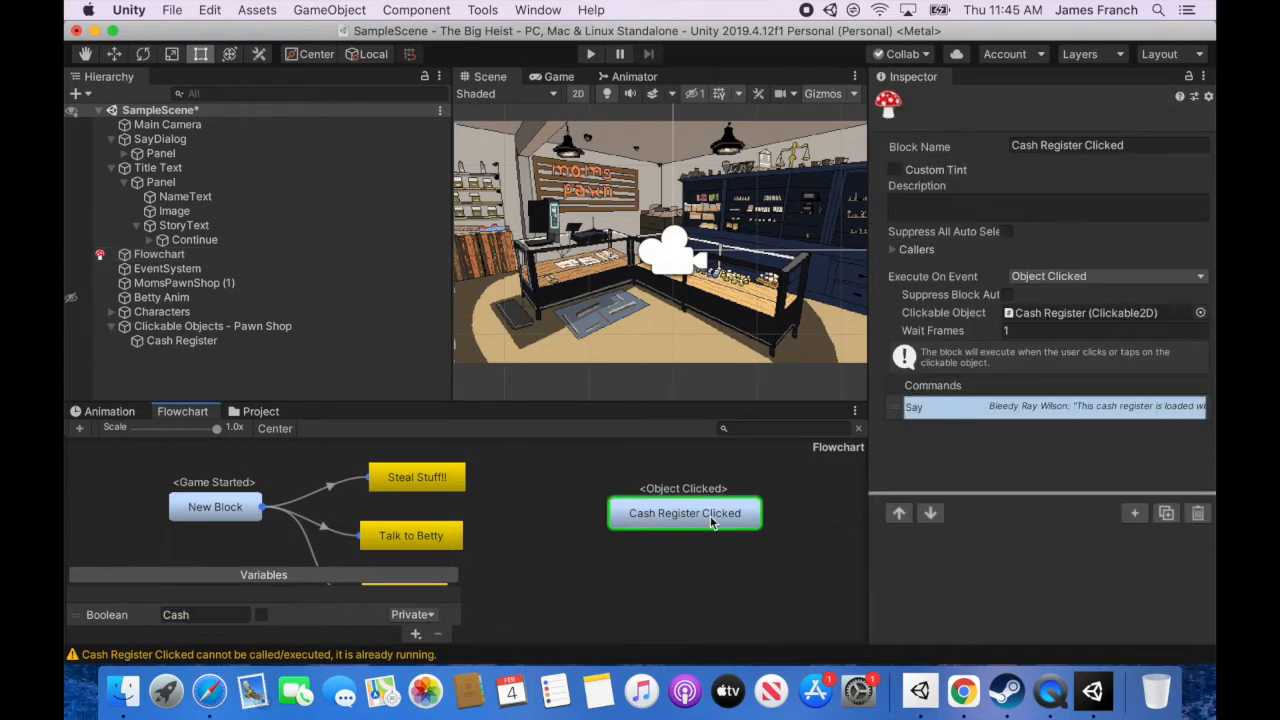
{"action": "left_click", "coordinate": [1136, 513]}
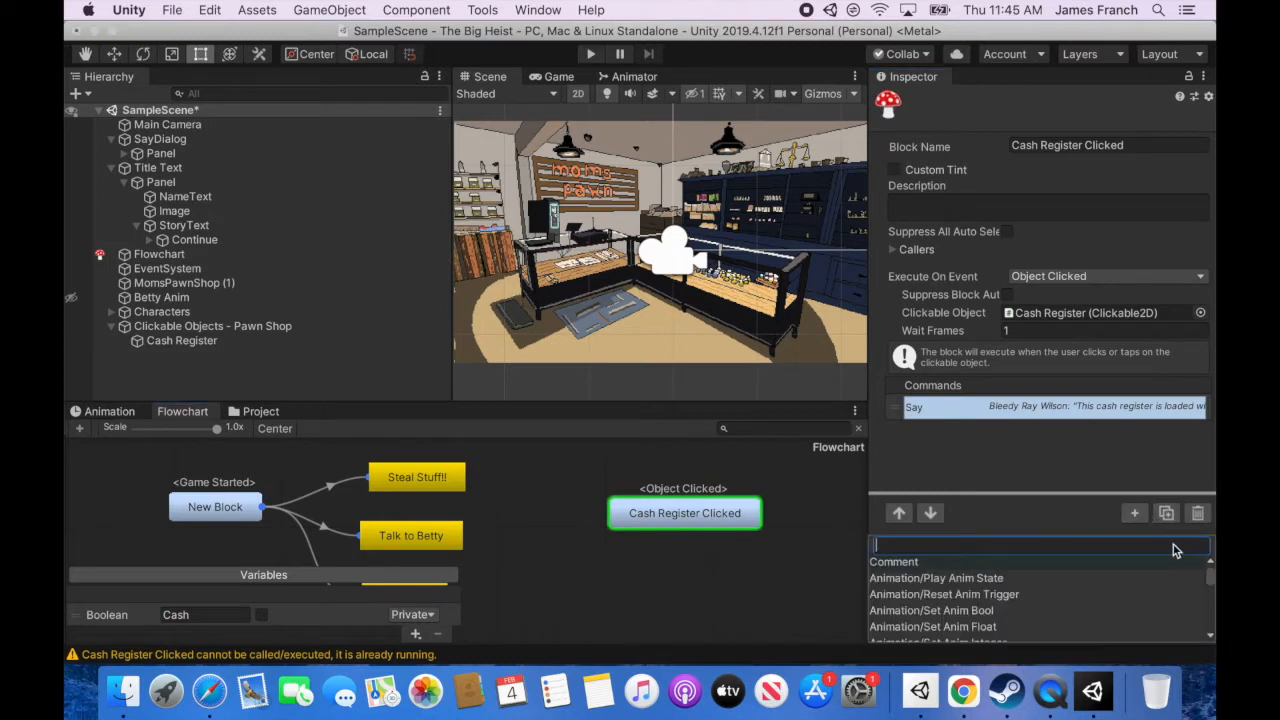
{"action": "left_click", "coordinate": [1139, 514]}
{"action": "left_click", "coordinate": [1139, 514]}
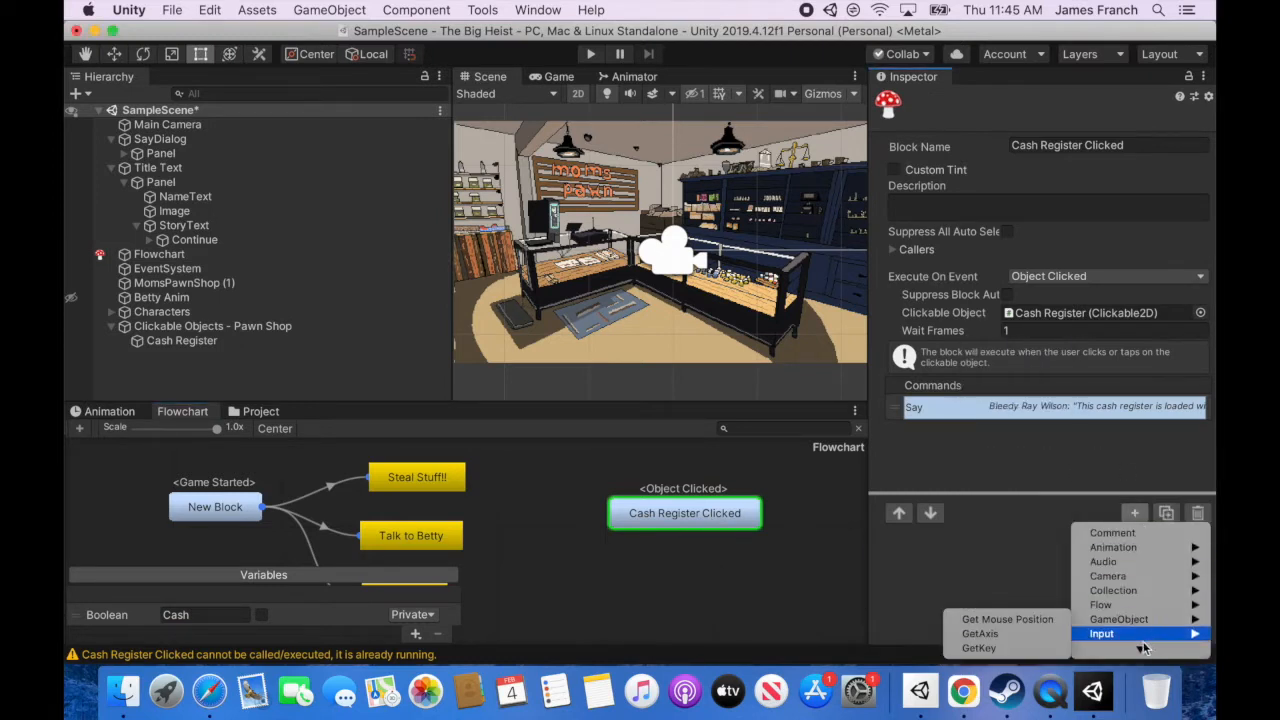
{"action": "scroll", "coordinate": [1144, 639], "scroll_direction": "down", "scroll_amount": 5}
{"action": "mouse_move", "coordinate": [1138, 606]}
{"action": "mouse_move", "coordinate": [1132, 638]}
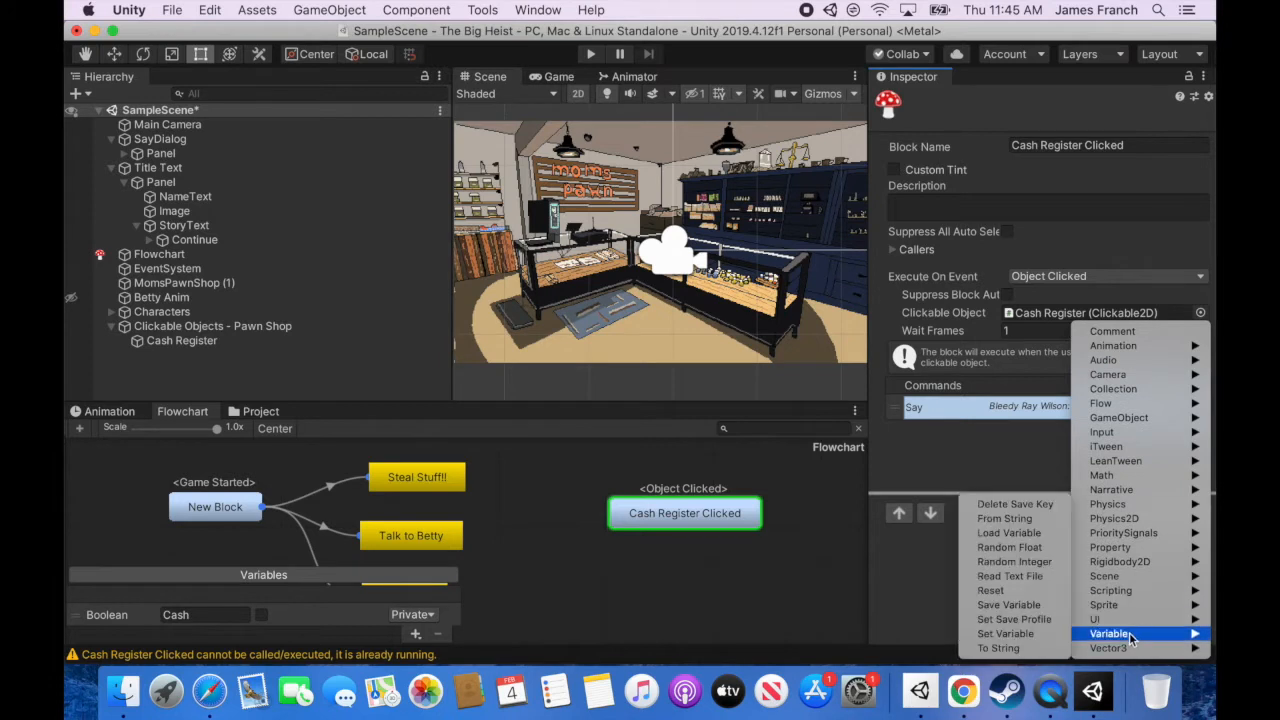
{"action": "left_click", "coordinate": [1005, 633]}
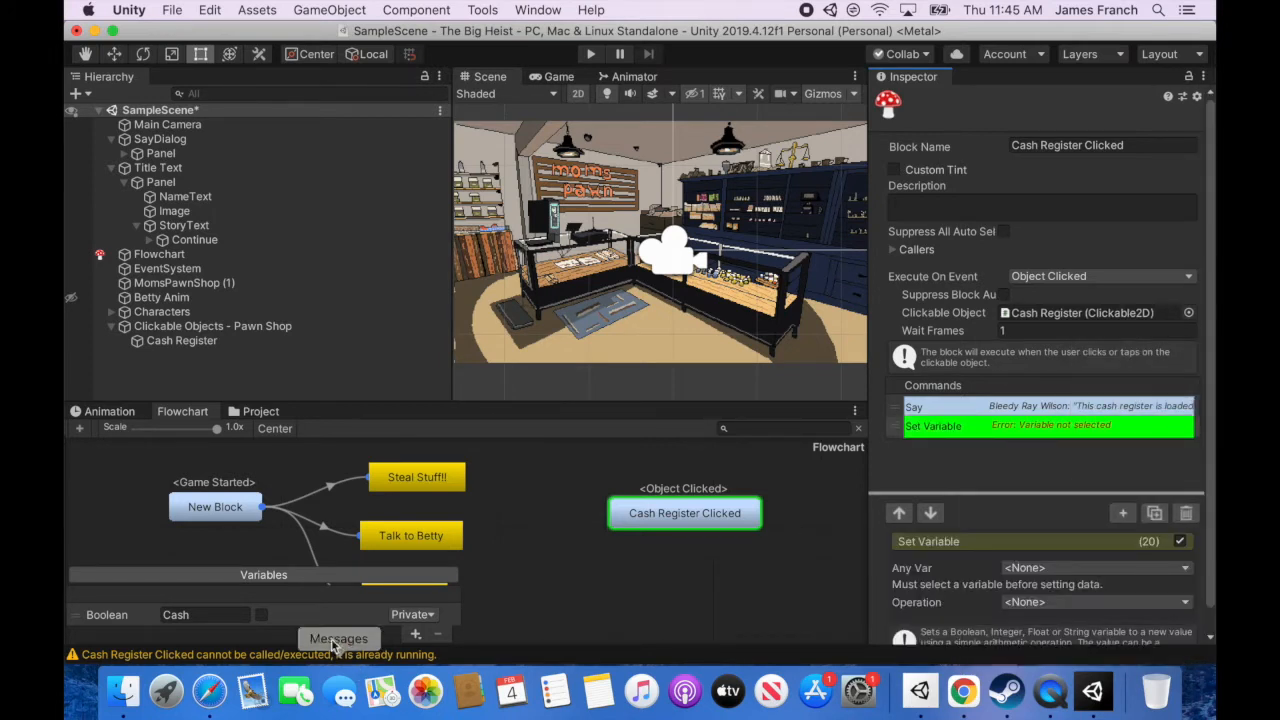
{"action": "left_click", "coordinate": [1083, 567]}
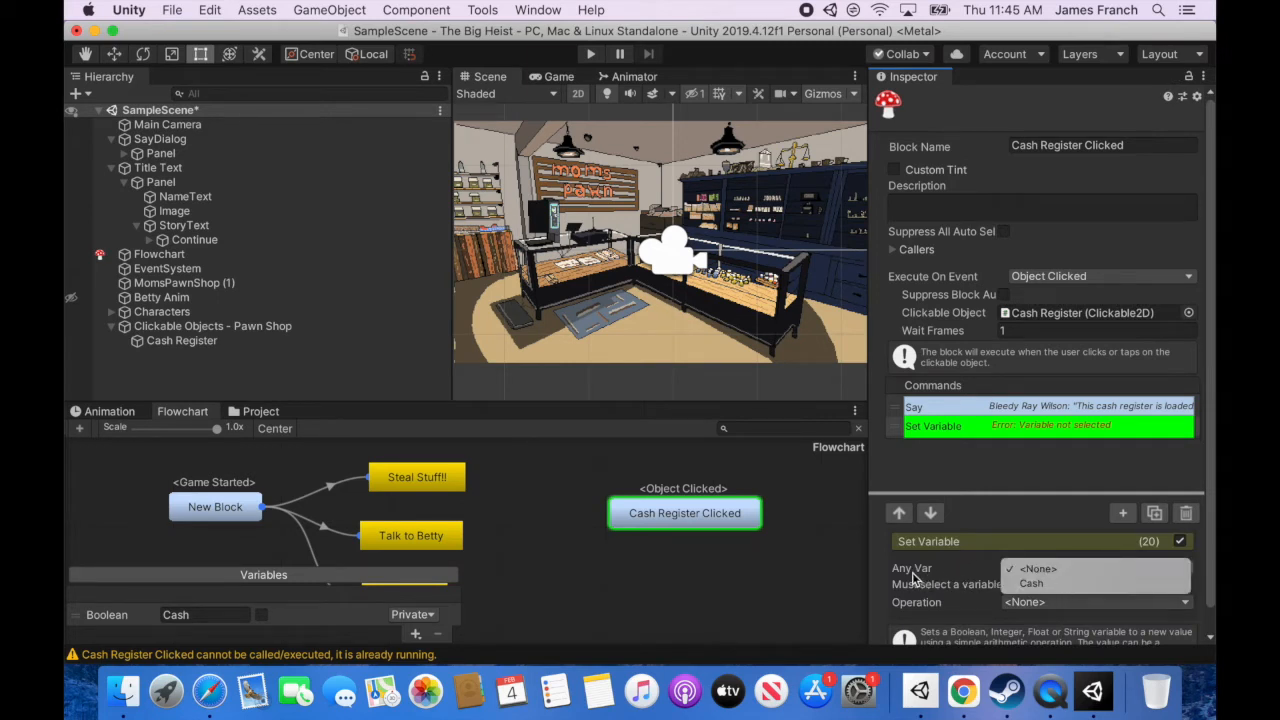
{"action": "left_click", "coordinate": [1040, 584]}
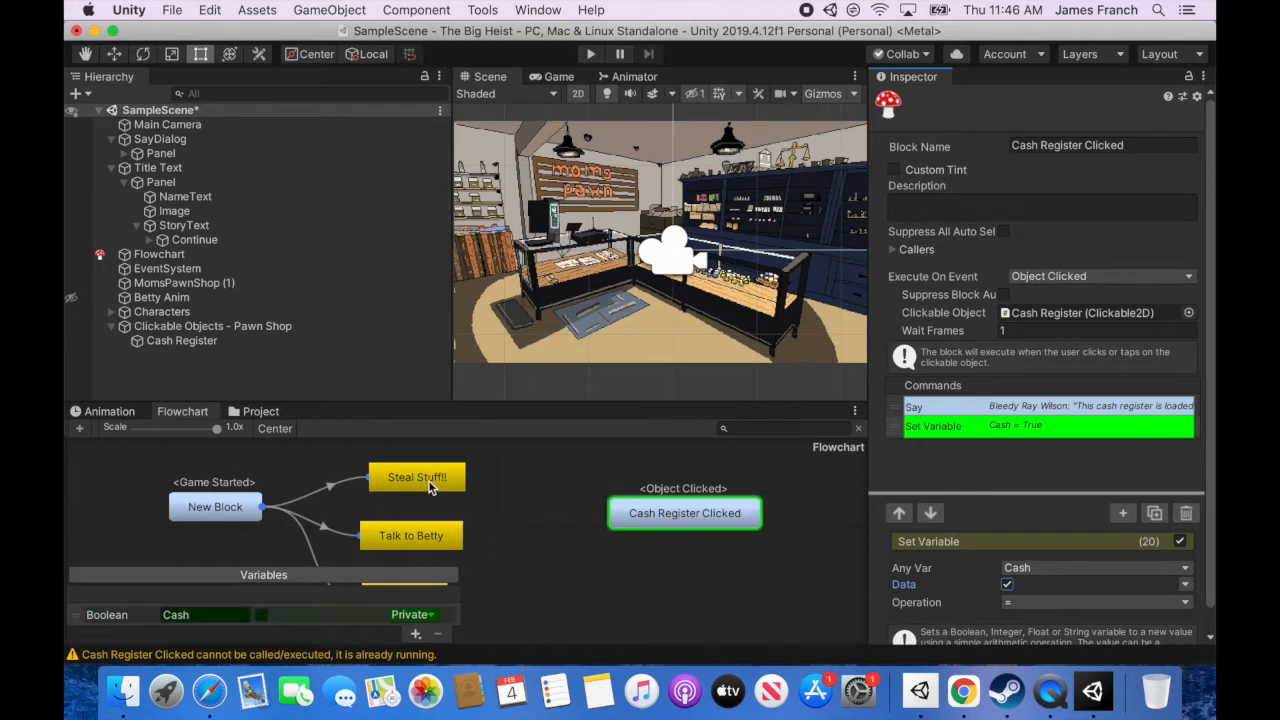
Create a Fungus Clickable Sprite in the scene
{"action": "left_click", "coordinate": [482, 10]}
{"action": "mouse_move", "coordinate": [515, 31]}
{"action": "mouse_move", "coordinate": [615, 82]}
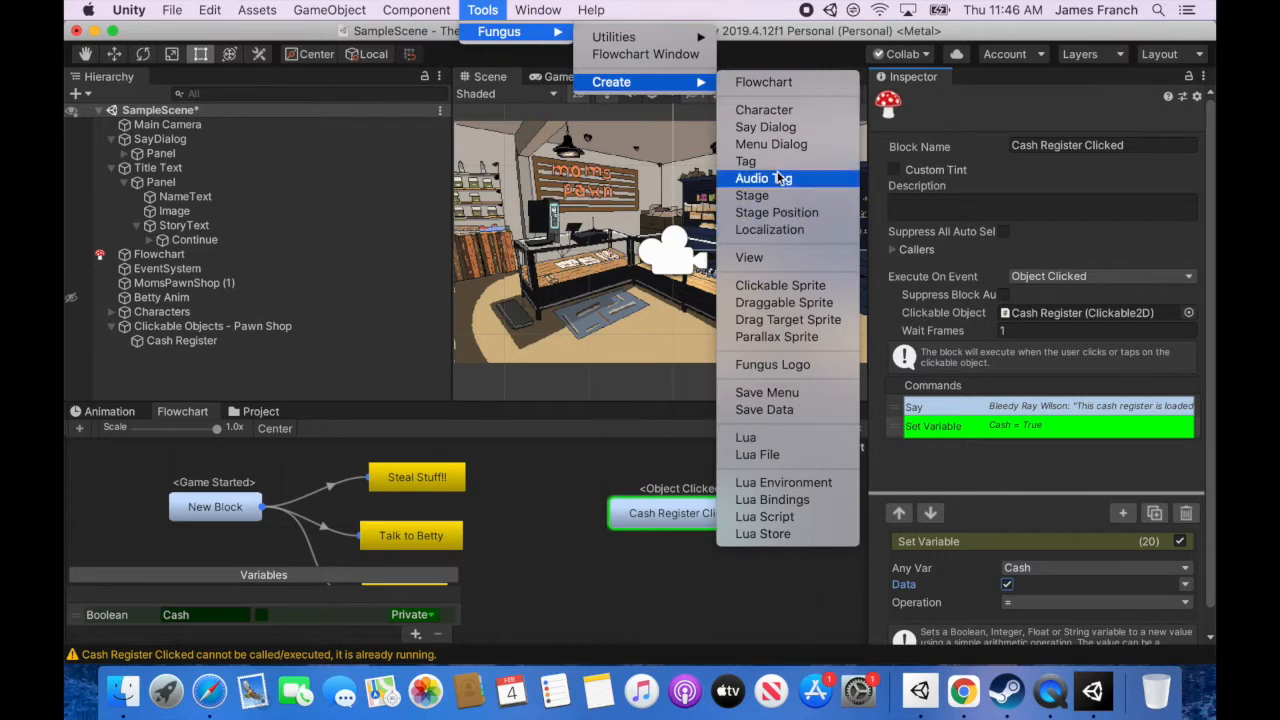
{"action": "left_click", "coordinate": [760, 287]}
{"action": "left_click", "coordinate": [1020, 101]}
{"action": "type", "text": "Back"}
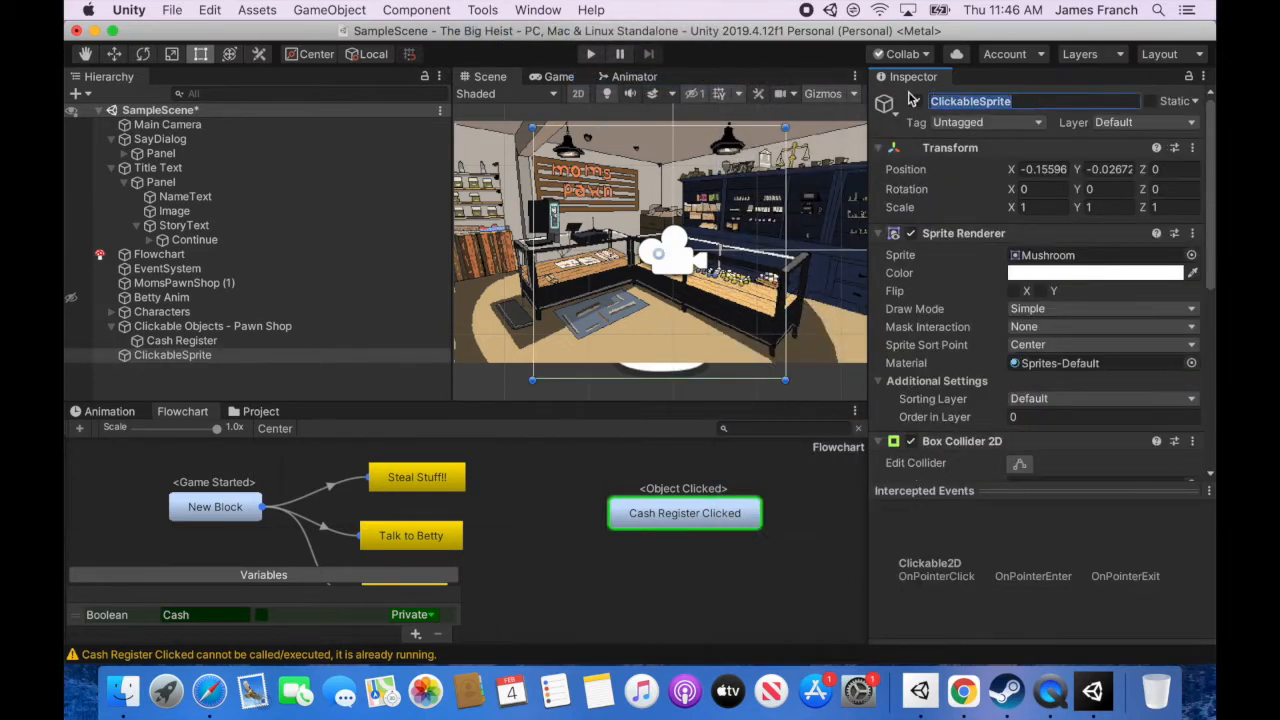
{"action": "type", "text": " Button"}
Change the clickable sprite's image to Hexagon and set its order in layer to 1
{"action": "left_click", "coordinate": [1191, 255]}
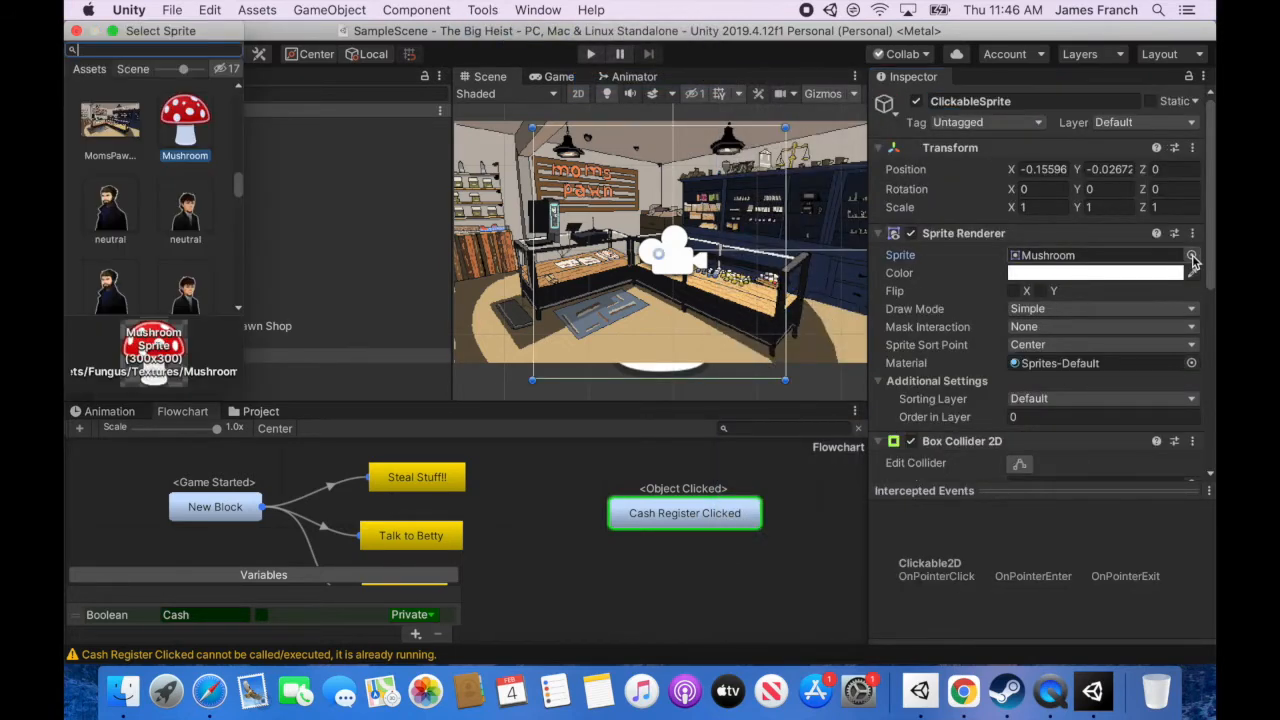
{"action": "scroll", "coordinate": [226, 175], "scroll_direction": "up", "scroll_amount": 5}
{"action": "scroll", "coordinate": [223, 156], "scroll_direction": "down", "scroll_amount": 5}
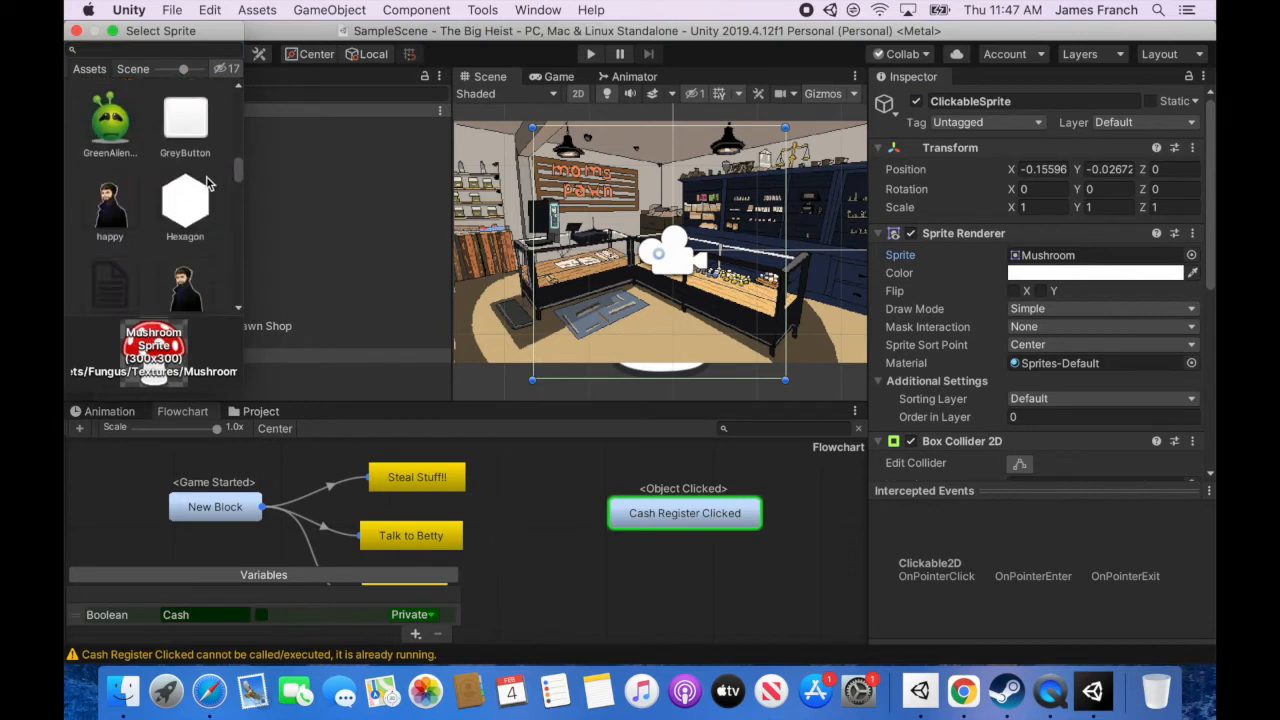
{"action": "double_click", "coordinate": [186, 200]}
{"action": "left_click", "coordinate": [1100, 417]}
{"action": "type", "text": "1"}
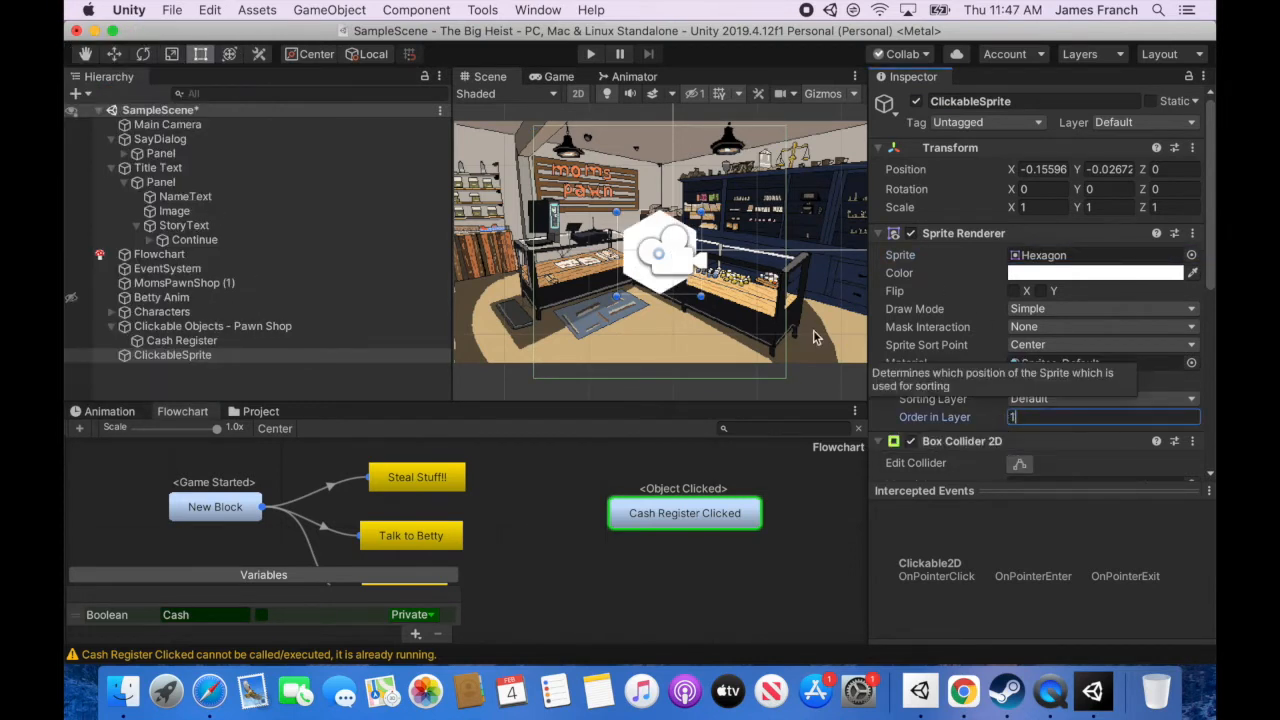
Shrink the sprite's box collider to fit the hexagon and move the sprite to the shop's upper-right corner, about X 2.02, Y 1.02
{"action": "left_click", "coordinate": [1019, 463]}
{"action": "left_click_drag", "start_coordinate": [657, 320], "coordinate": [658, 294]}
{"action": "left_click_drag", "start_coordinate": [786, 210], "coordinate": [697, 209]}
{"action": "left_click_drag", "start_coordinate": [616, 126], "coordinate": [611, 218]}
{"action": "left_click_drag", "start_coordinate": [535, 260], "coordinate": [824, 166]}
{"action": "key", "text": "w"}
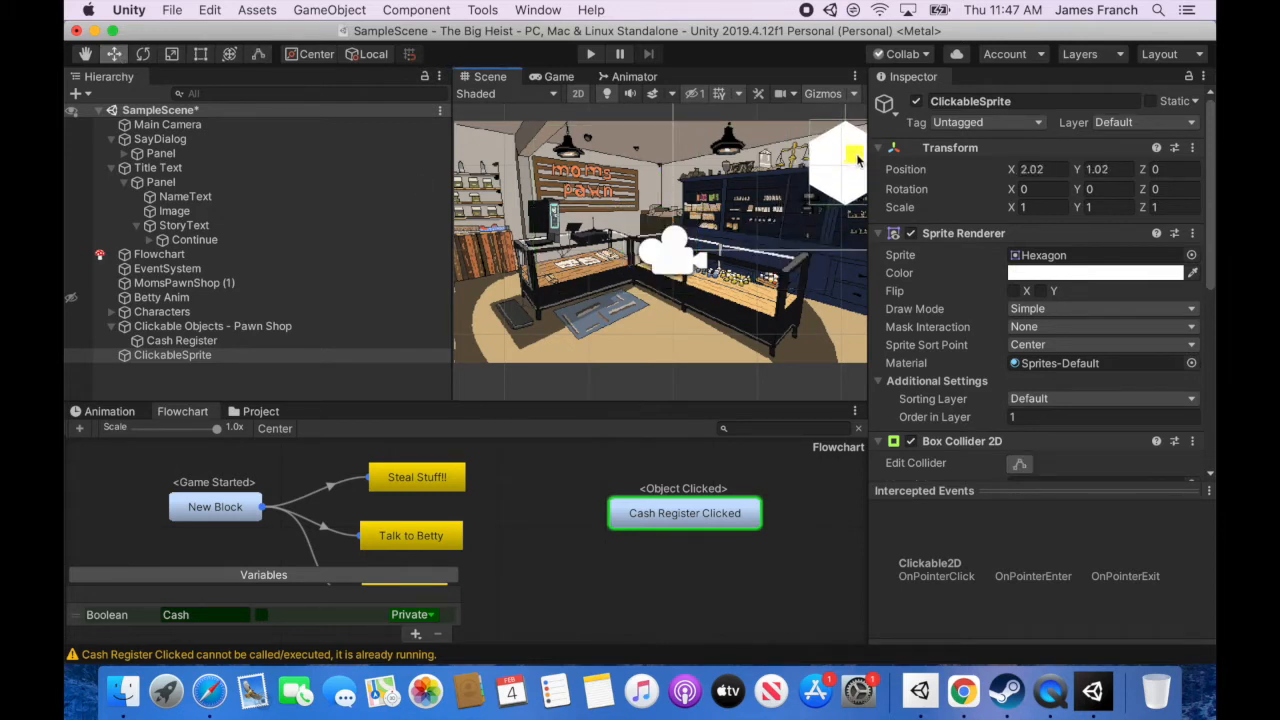
{"action": "left_click", "coordinate": [826, 200]}
{"action": "middle_click_drag", "start_coordinate": [826, 200], "coordinate": [738, 215]}
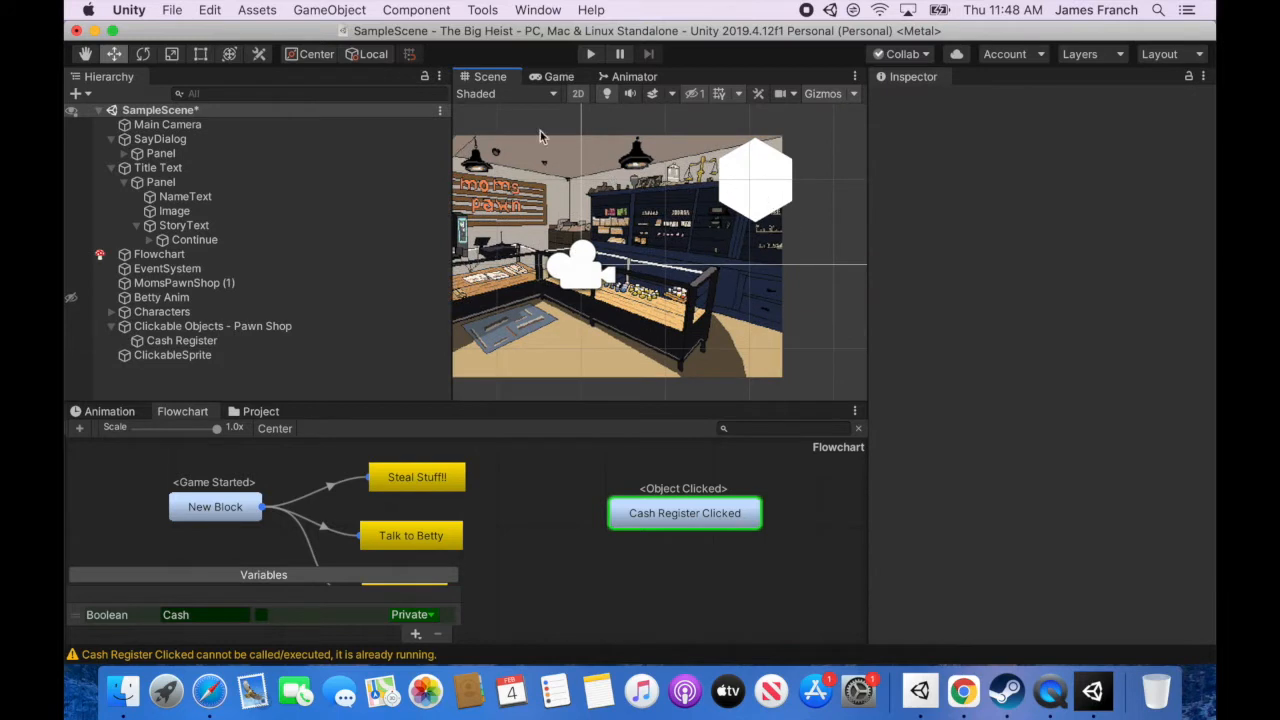
Rename the hexagon sprite Back Button and make its colour semi-transparent
{"action": "left_click", "coordinate": [745, 185]}
{"action": "left_click", "coordinate": [970, 101]}
{"action": "type", "text": "Back Button"}
{"action": "key", "text": "Return"}
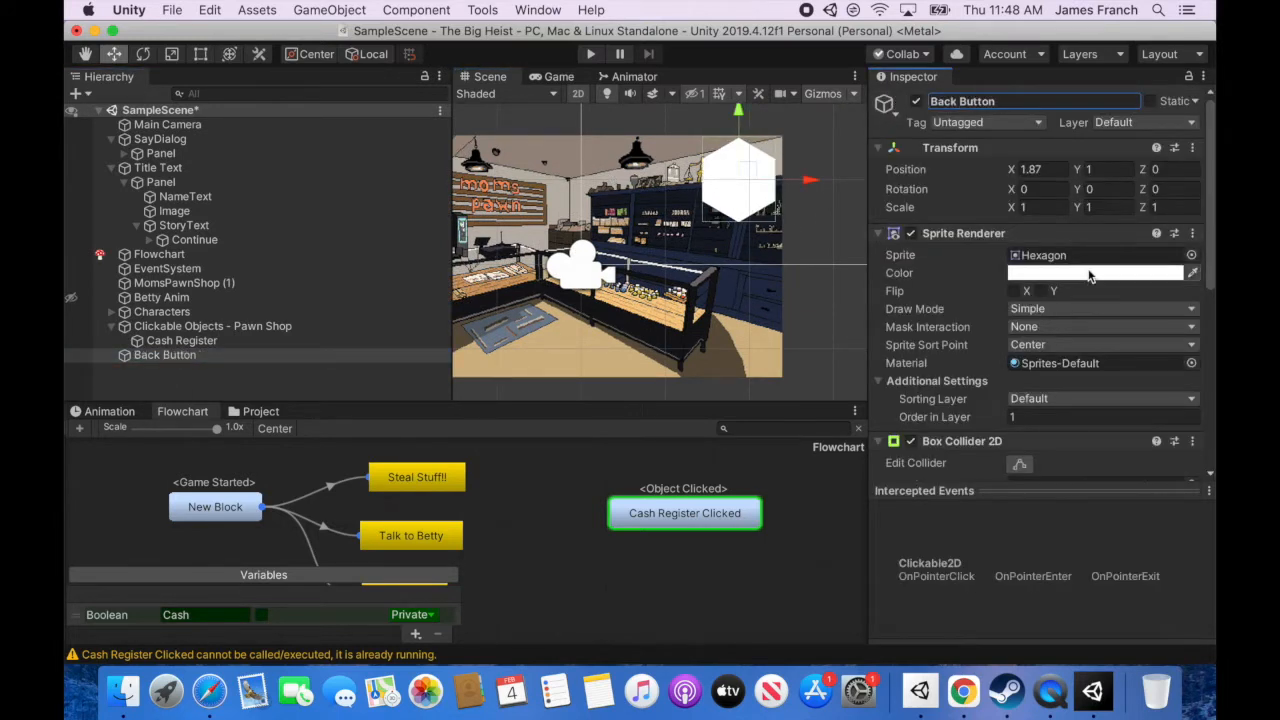
{"action": "left_click", "coordinate": [1110, 273]}
{"action": "key", "text": "Escape"}
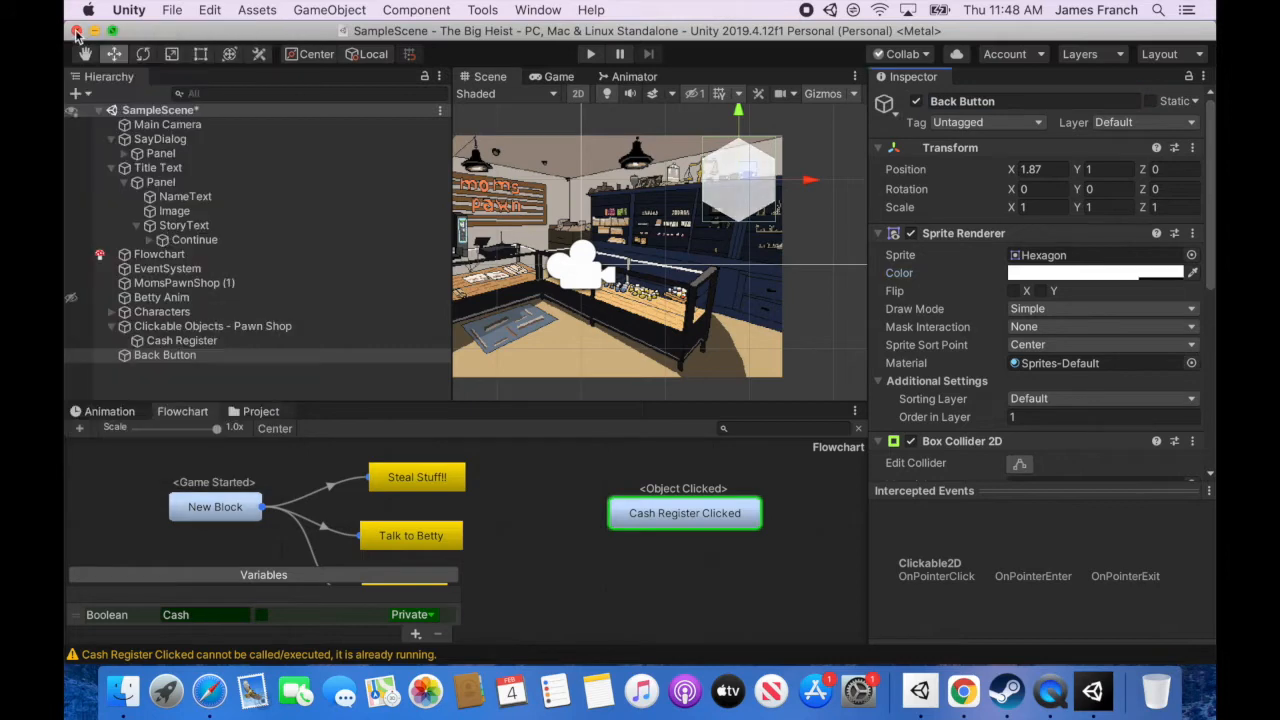
Add a UI Text object under Back Button with the text BACK
{"action": "right_click", "coordinate": [183, 355]}
{"action": "mouse_move", "coordinate": [207, 629]}
{"action": "left_click", "coordinate": [382, 375]}
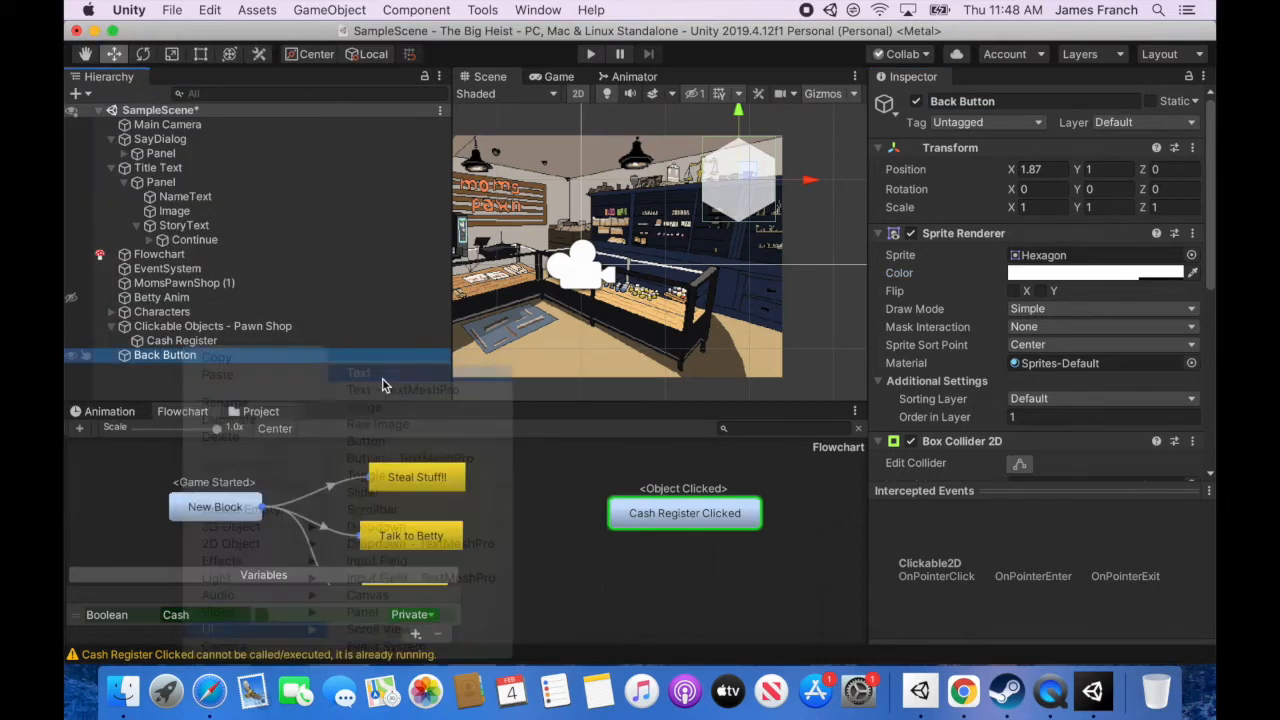
{"action": "left_click", "coordinate": [890, 408]}
{"action": "type", "text": "BACK"}
Set the colour of the BACK text to black
{"action": "scroll", "coordinate": [960, 380], "scroll_direction": "down", "scroll_amount": 5}
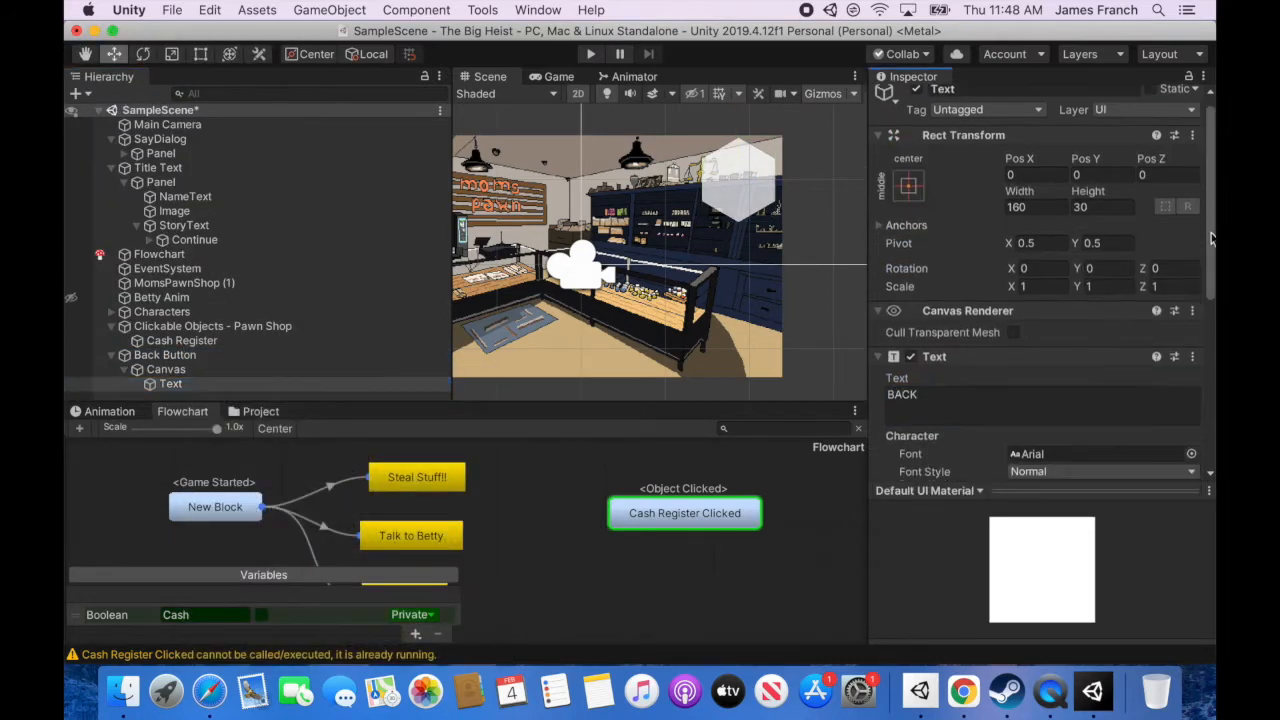
{"action": "scroll", "coordinate": [1053, 321], "scroll_direction": "down", "scroll_amount": 2}
{"action": "left_click", "coordinate": [1095, 396]}
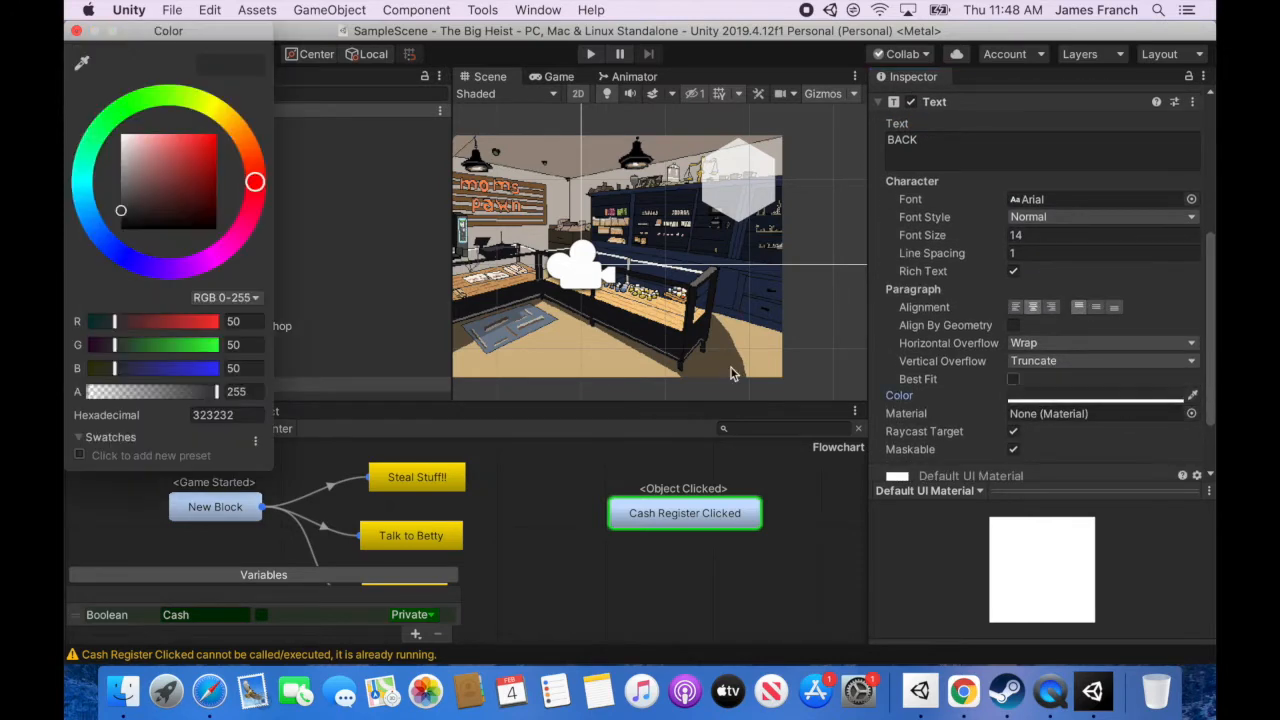
{"action": "left_click", "coordinate": [76, 31]}
{"action": "scroll", "coordinate": [1000, 350], "scroll_direction": "down", "scroll_amount": 3}
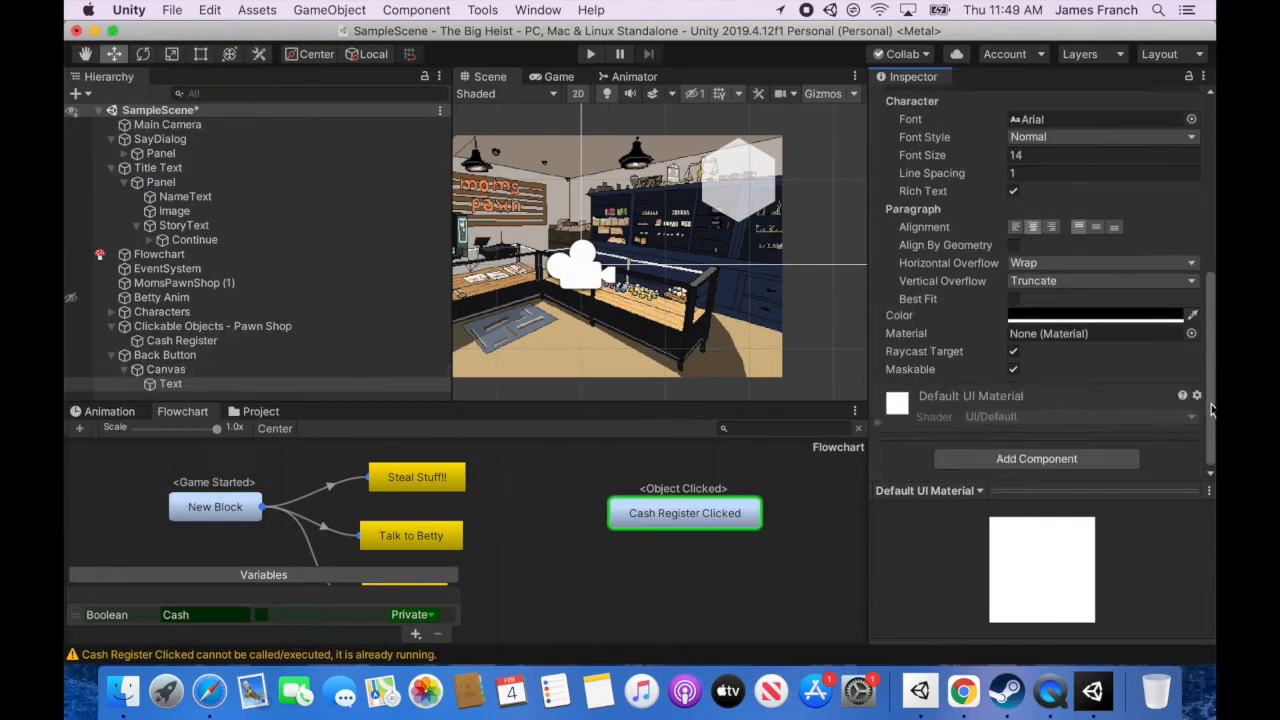
{"action": "scroll", "coordinate": [1000, 350], "scroll_direction": "up", "scroll_amount": 10}
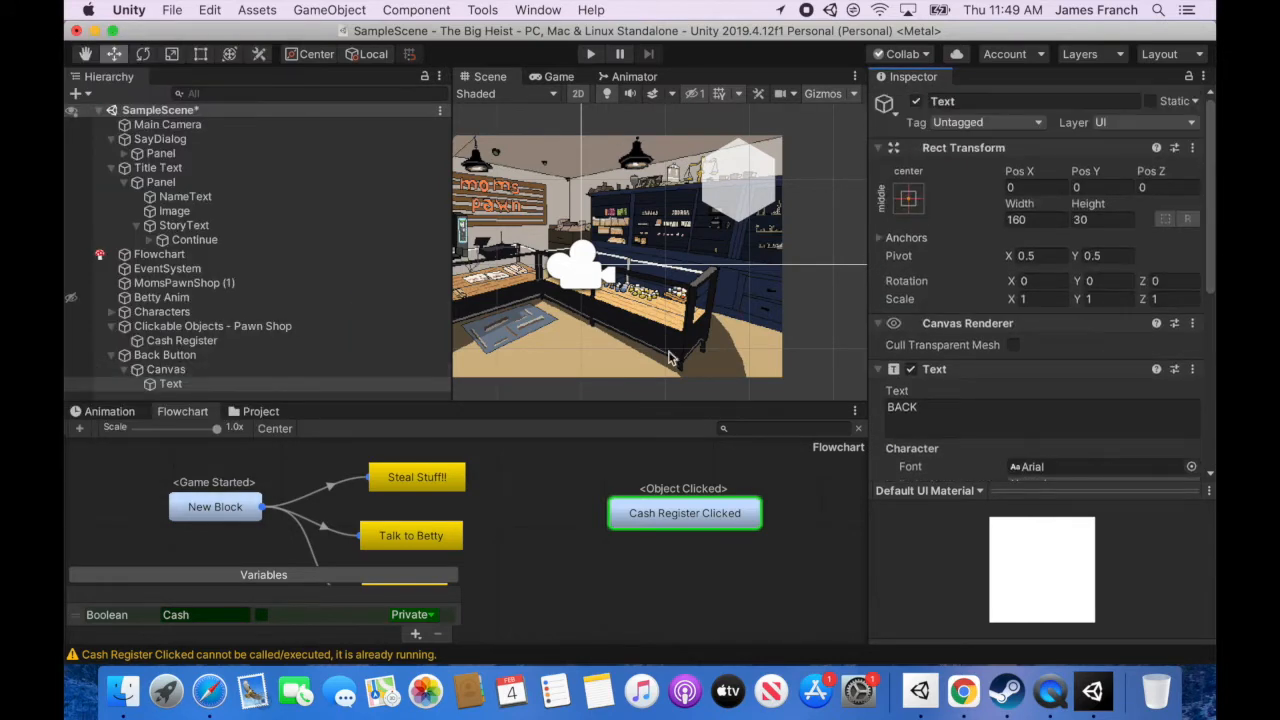
Move the BACK text to the upper-right corner of its canvas, at about X 374, Y 208
{"action": "left_click_drag", "start_coordinate": [168, 387], "coordinate": [167, 367]}
{"action": "key", "text": "super+z"}
{"action": "left_click", "coordinate": [167, 372]}
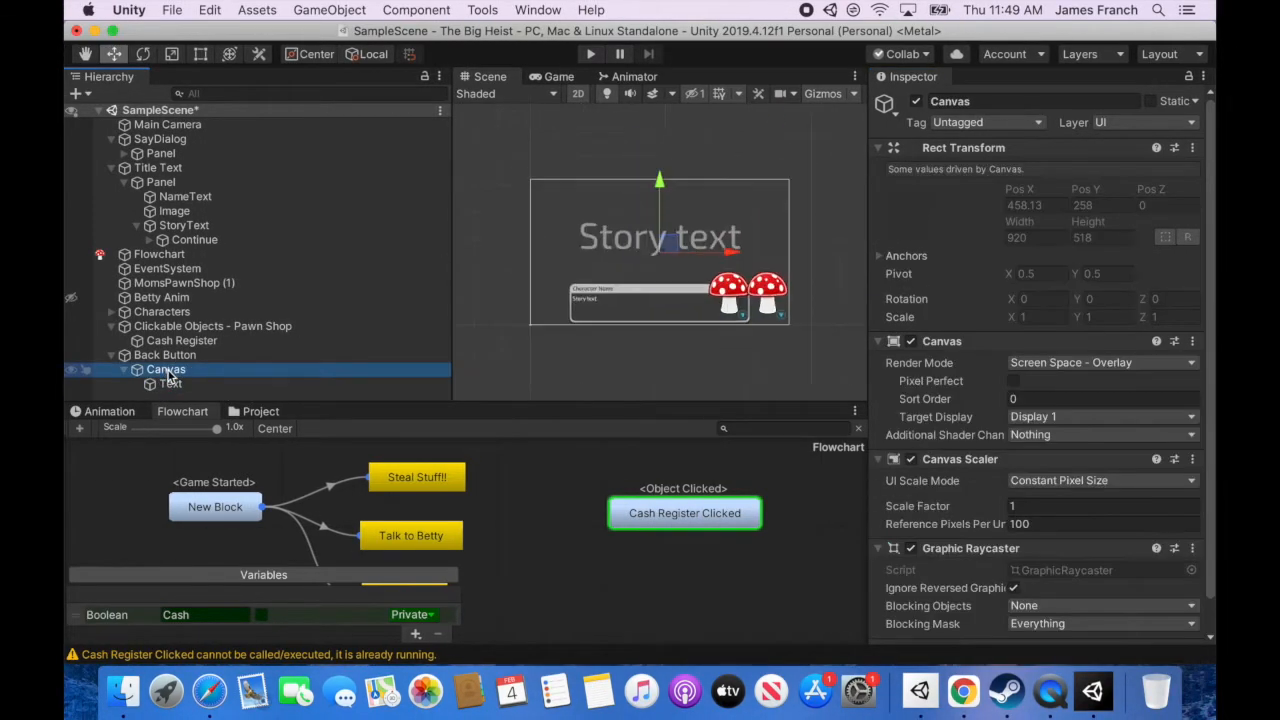
{"action": "mouse_move", "coordinate": [674, 246]}
{"action": "left_mouse_down"}
{"action": "mouse_move", "coordinate": [747, 249]}
{"action": "mouse_move", "coordinate": [668, 244]}
{"action": "left_mouse_up"}
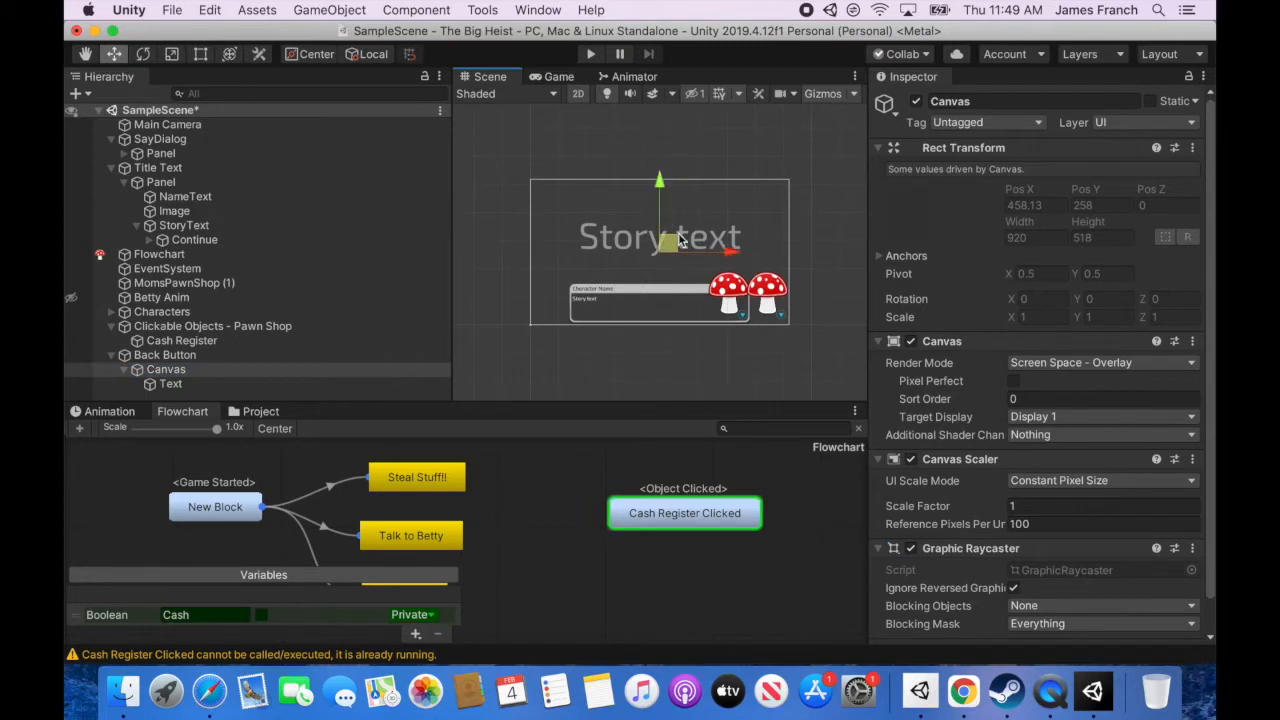
{"action": "left_click", "coordinate": [190, 387]}
{"action": "left_click_drag", "start_coordinate": [828, 253], "coordinate": [838, 254]}
{"action": "left_click_drag", "start_coordinate": [766, 187], "coordinate": [766, 130]}
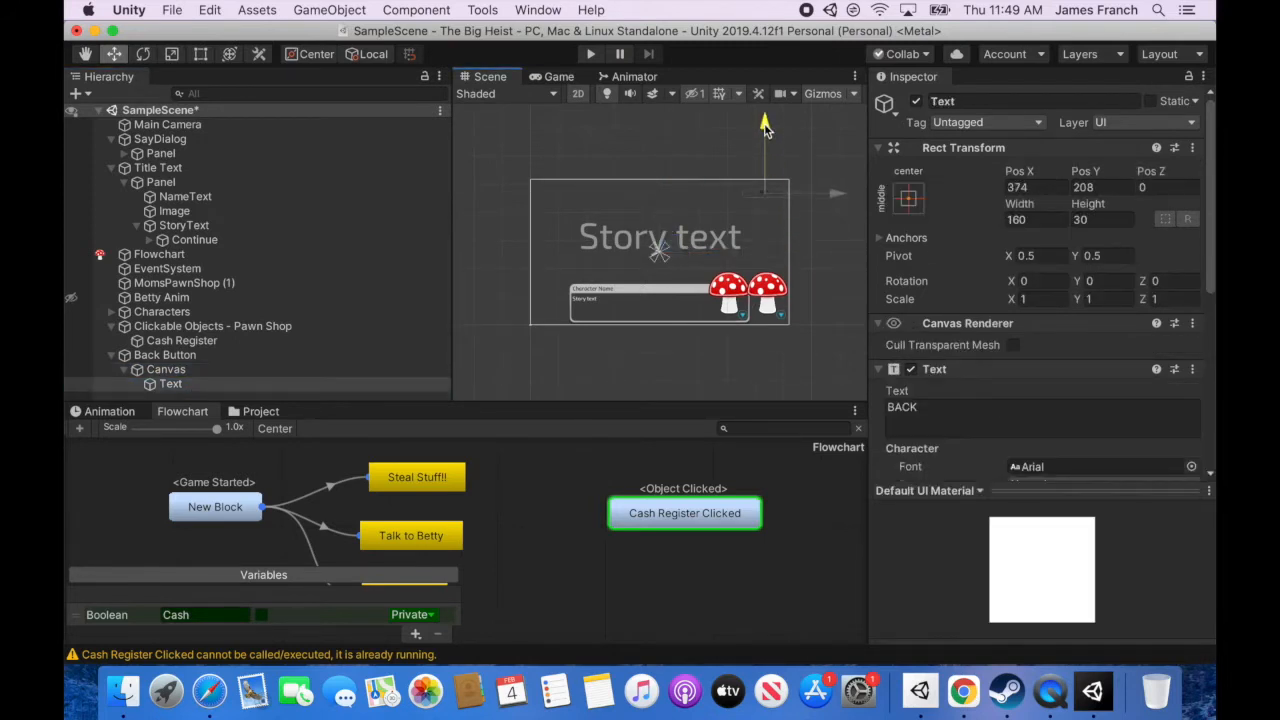
Nest Back Button under the Clickable Objects - Pawn Shop group
{"action": "left_click", "coordinate": [111, 356]}
{"action": "left_click", "coordinate": [157, 361]}
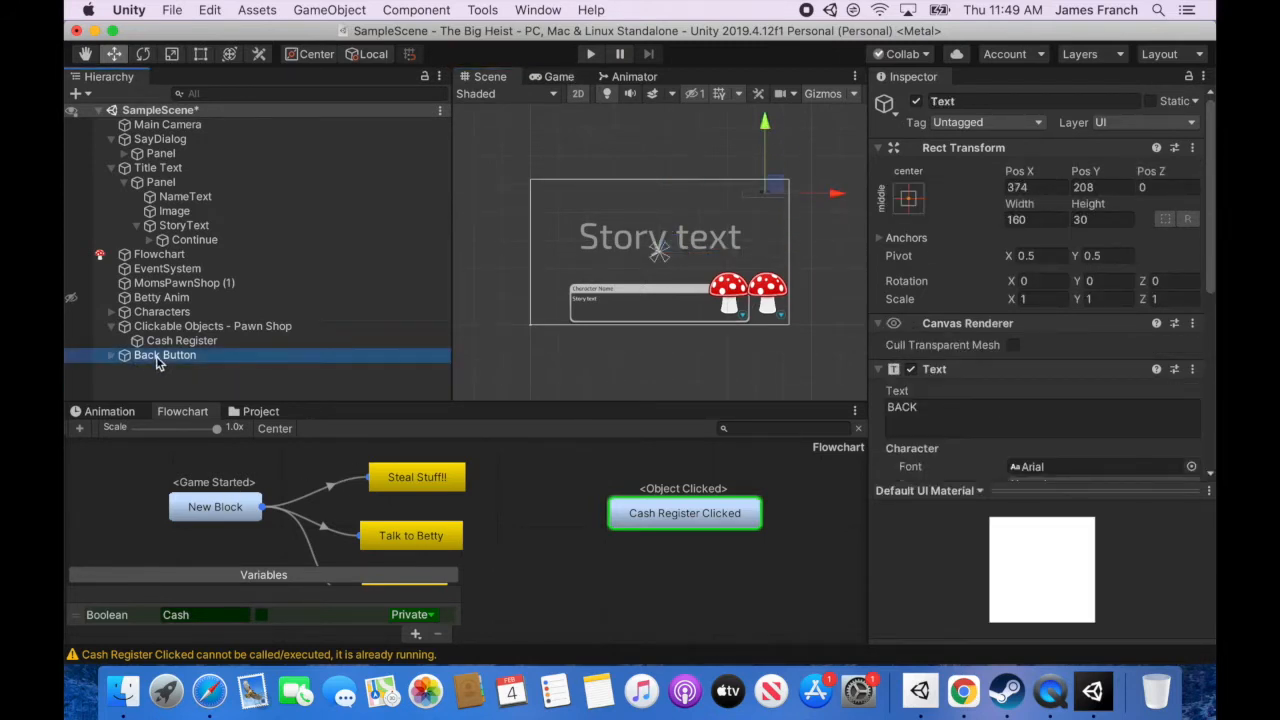
Add a flowchart block named Back below the Cash Register Clicked block
{"action": "left_click", "coordinate": [671, 578]}
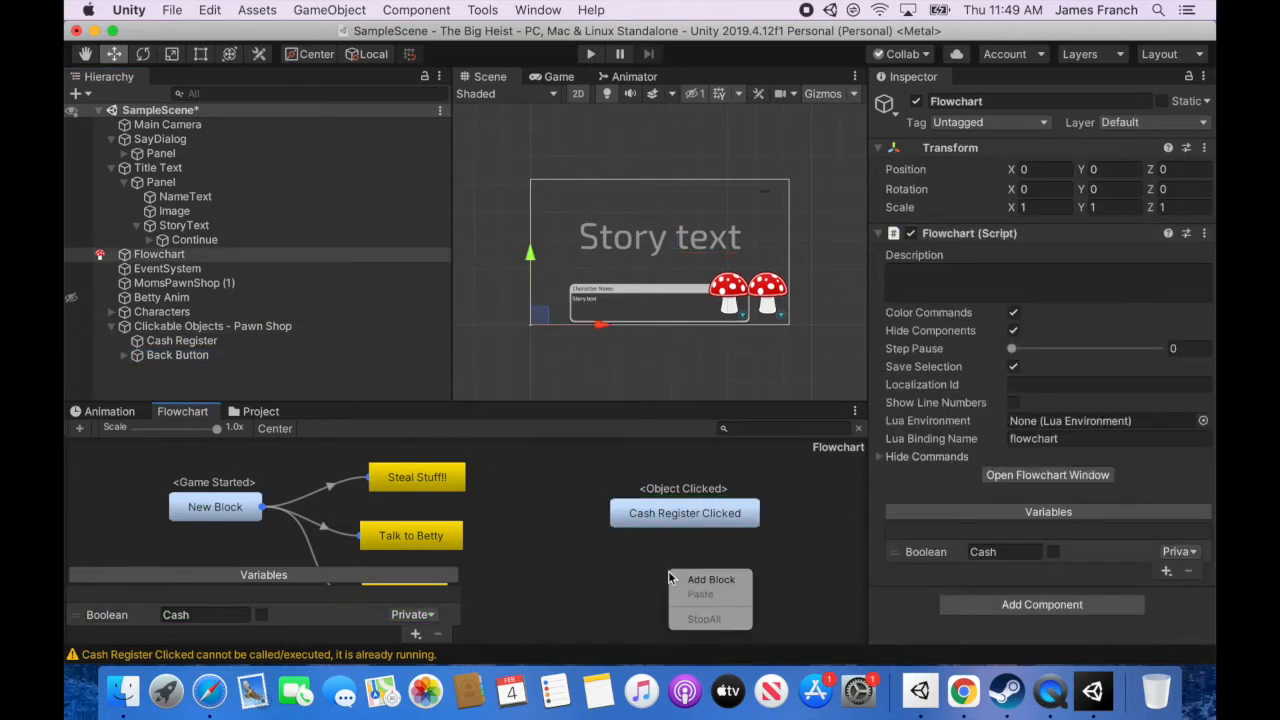
{"action": "right_click", "coordinate": [671, 578]}
{"action": "left_click", "coordinate": [700, 586]}
{"action": "left_click", "coordinate": [1072, 146]}
{"action": "type", "text": "Back"}
Make the Back block execute on Object Clicked, with Back Button as its clickable object
{"action": "left_click", "coordinate": [1090, 276]}
{"action": "mouse_move", "coordinate": [1100, 344]}
{"action": "left_click", "coordinate": [1010, 418]}
{"action": "left_click_drag", "start_coordinate": [177, 355], "coordinate": [1100, 312]}
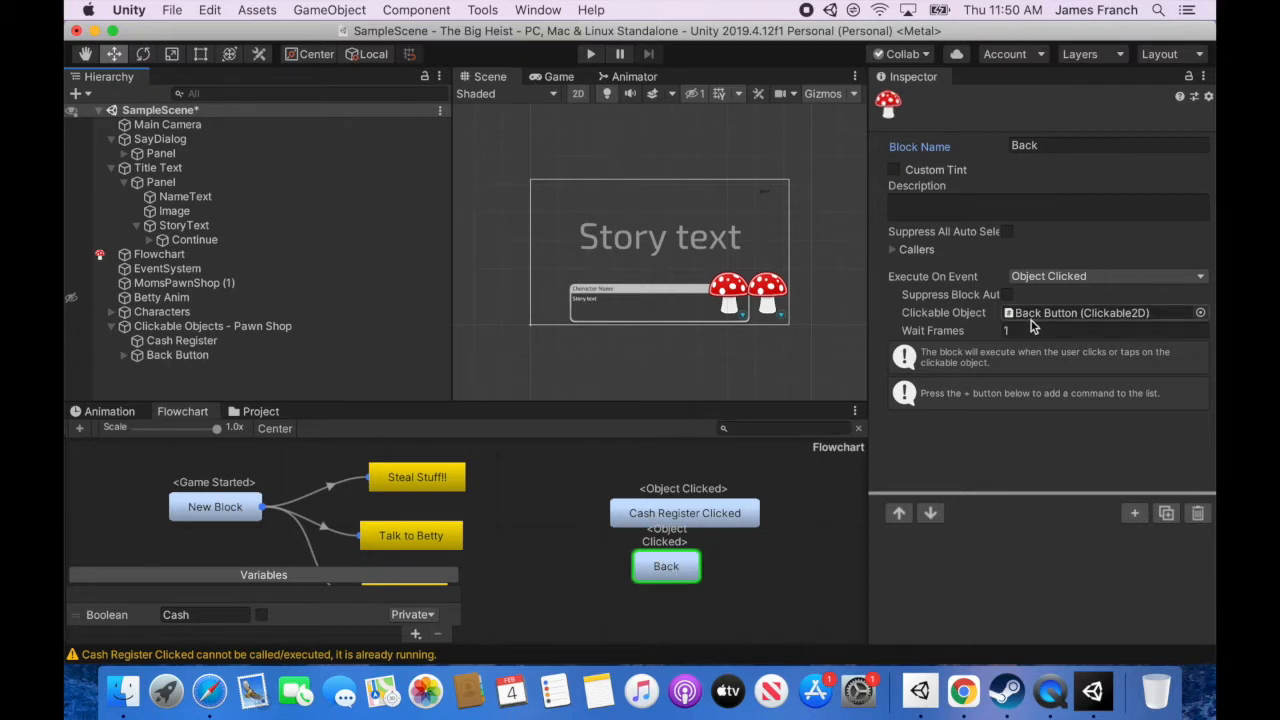
Add a Call command from the Flow category to the Back block and open its settings
{"action": "left_click", "coordinate": [1136, 516]}
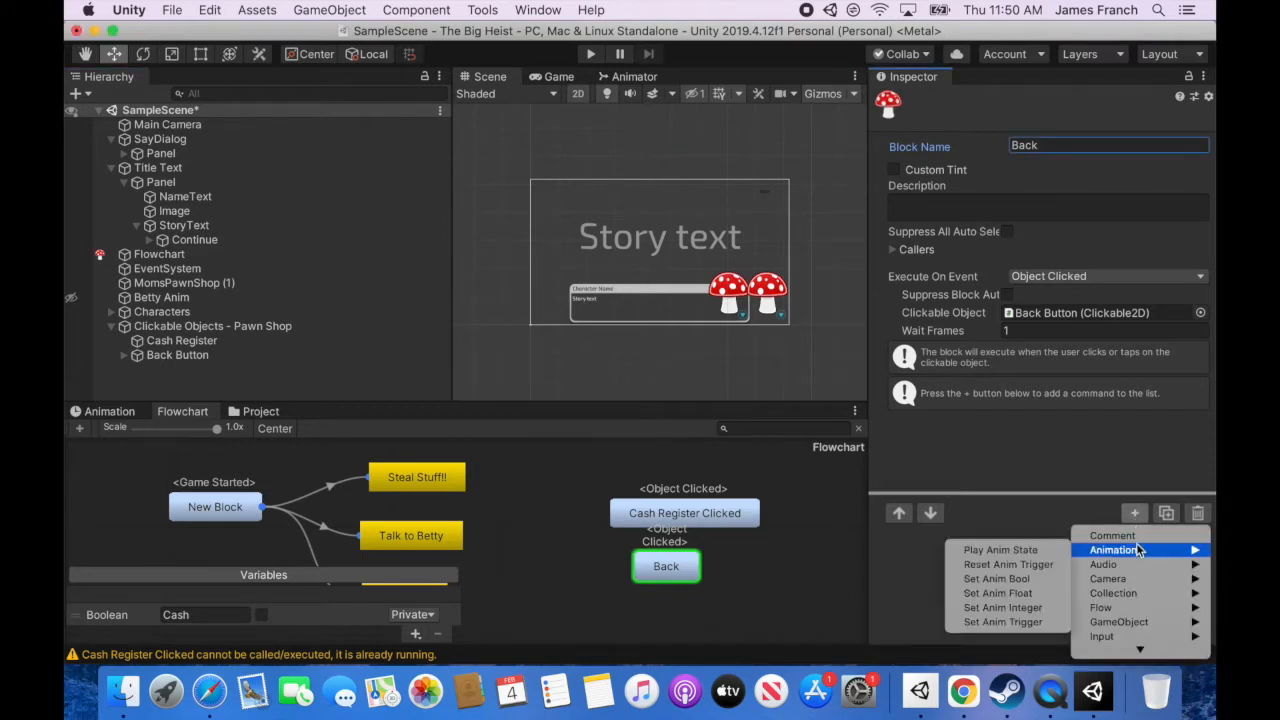
{"action": "mouse_move", "coordinate": [1133, 566]}
{"action": "mouse_move", "coordinate": [1140, 608]}
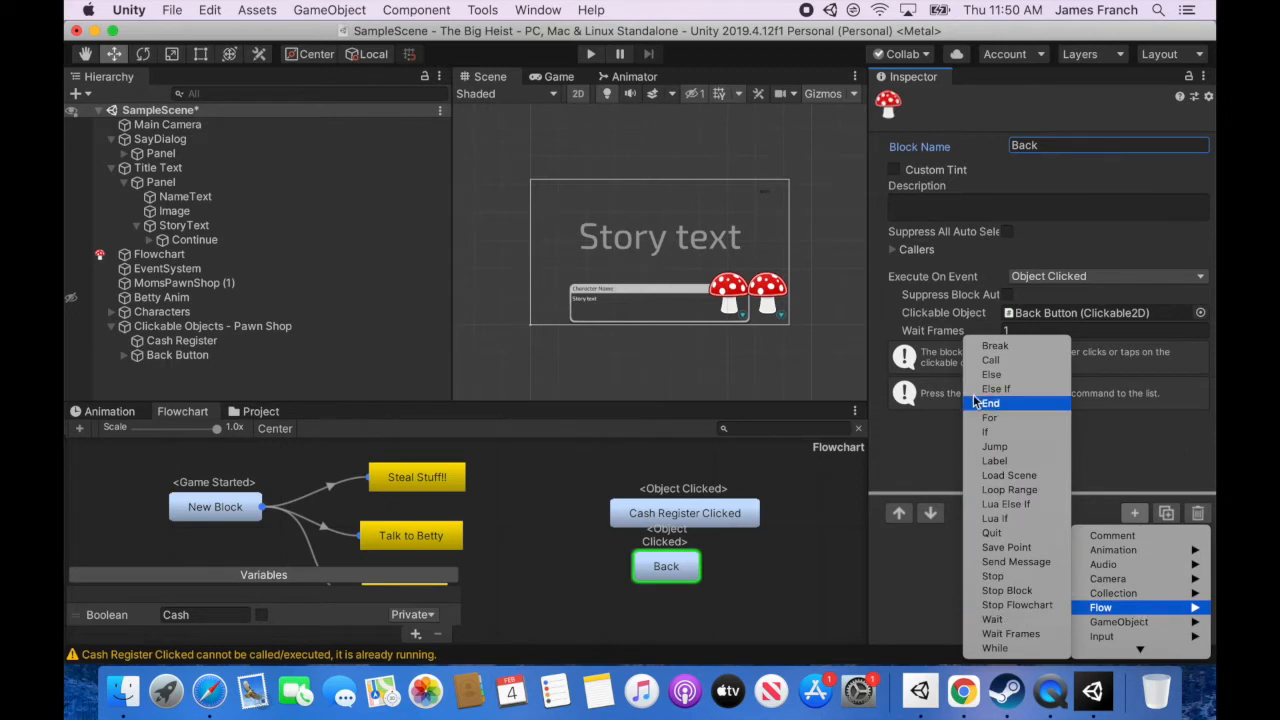
{"action": "left_click", "coordinate": [991, 362]}
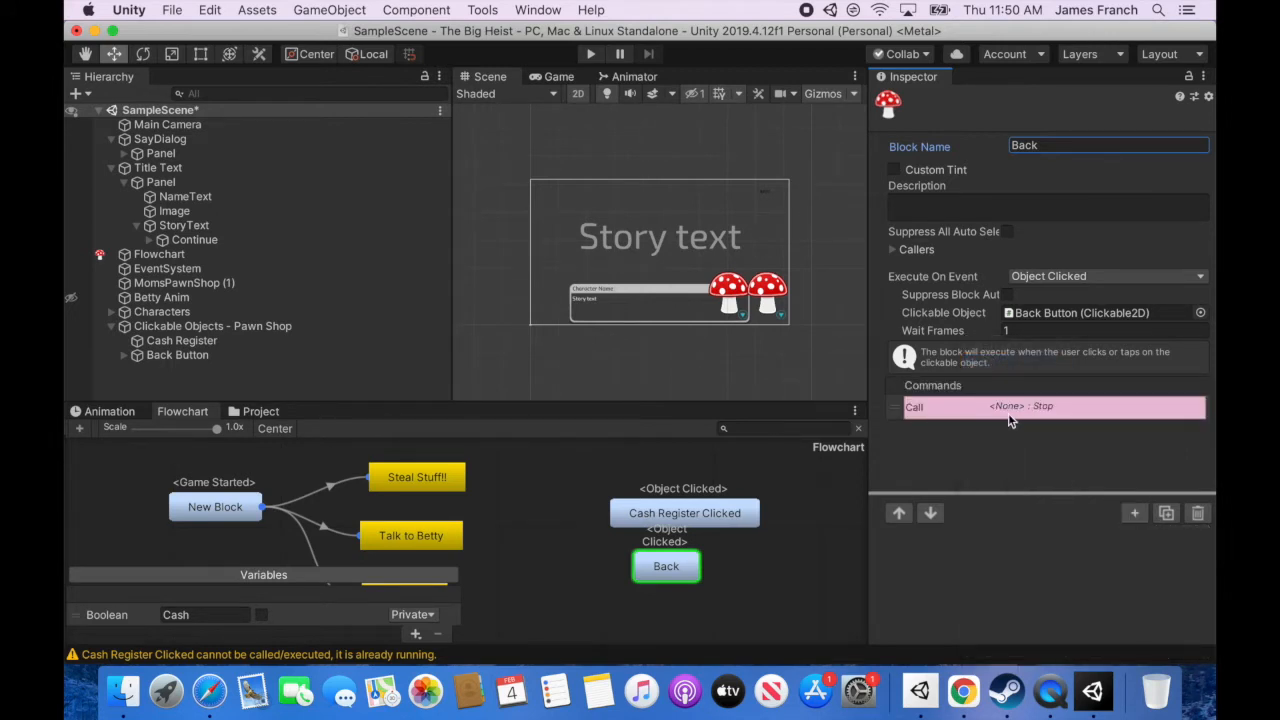
{"action": "left_click", "coordinate": [1010, 418]}
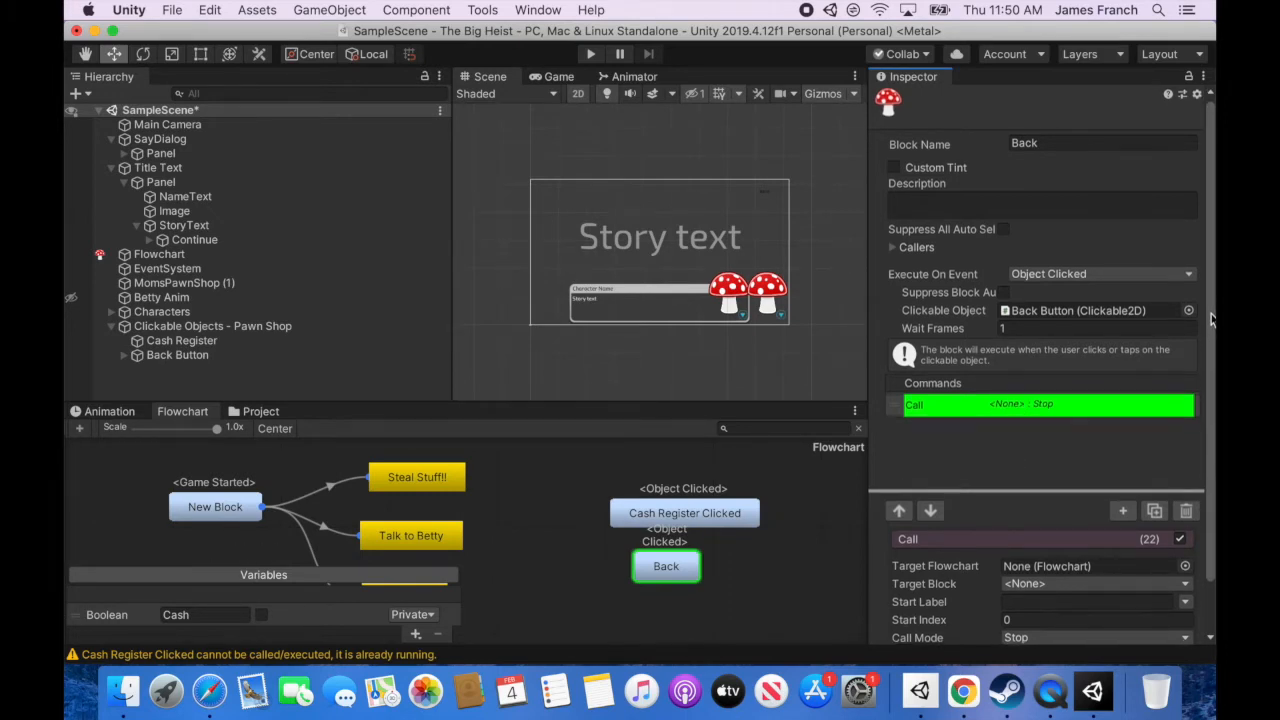
{"action": "left_click_drag", "start_coordinate": [1210, 313], "coordinate": [1212, 367]}
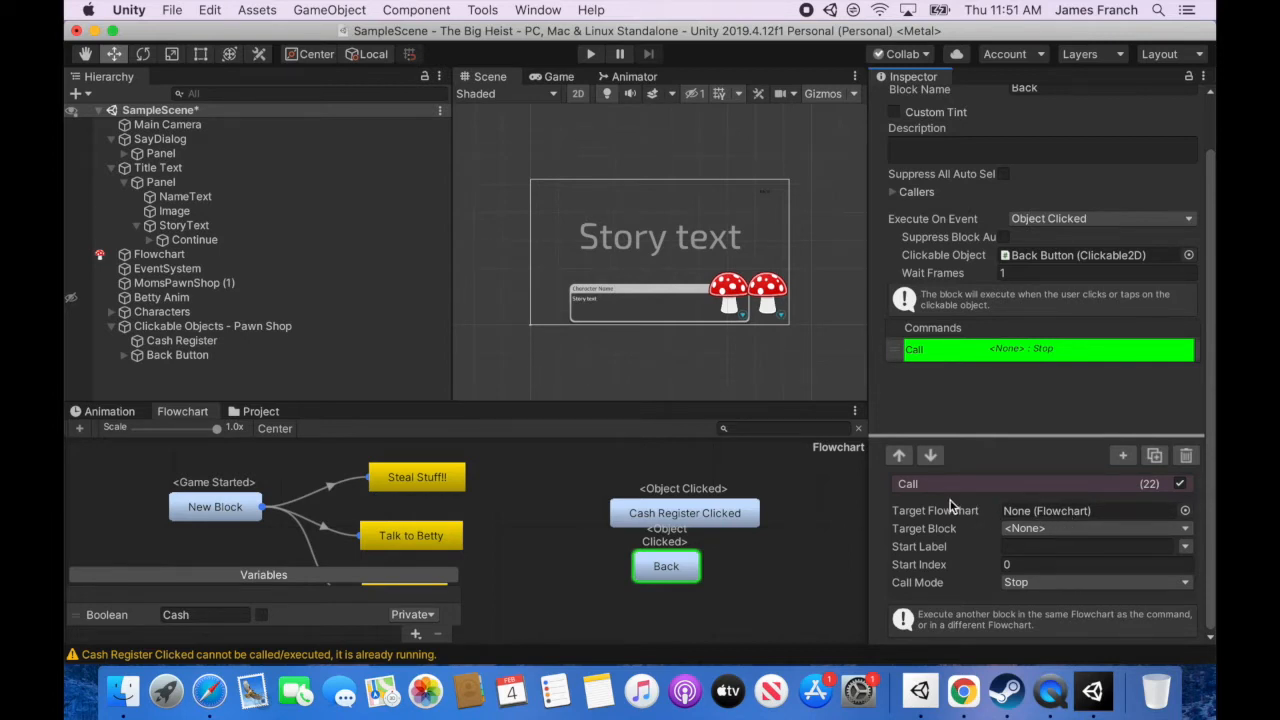
Set New Block as the target block of the Back block's Call command
{"action": "left_click", "coordinate": [1058, 527]}
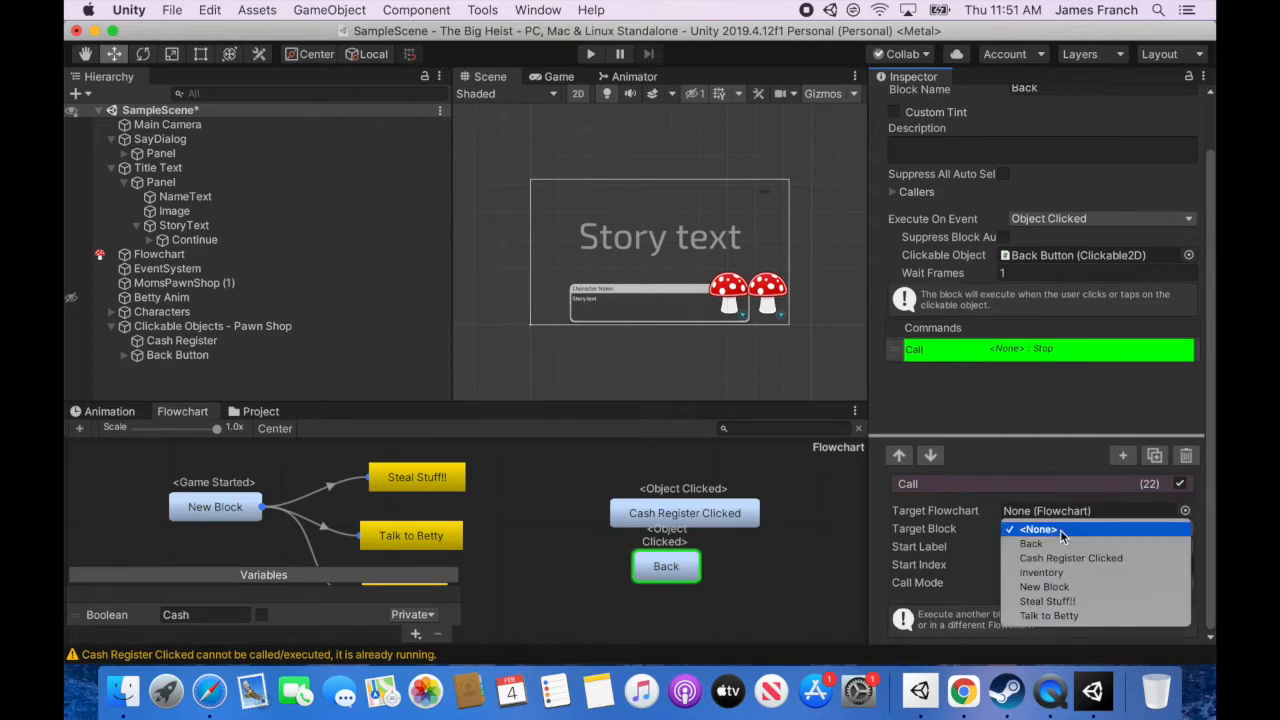
{"action": "left_click", "coordinate": [1062, 590]}
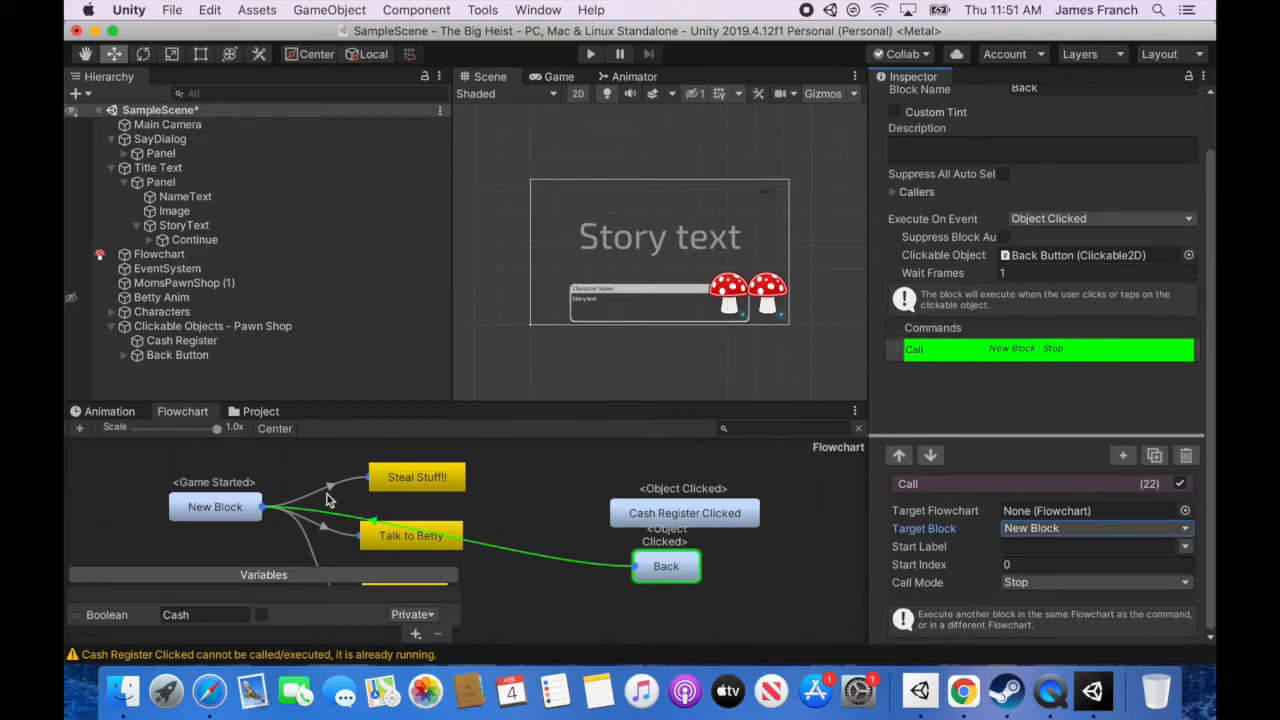
Review New Block's Say commands, from the title line through Betty's and Bleedy Ray Wilson's lines
{"action": "left_click", "coordinate": [240, 512]}
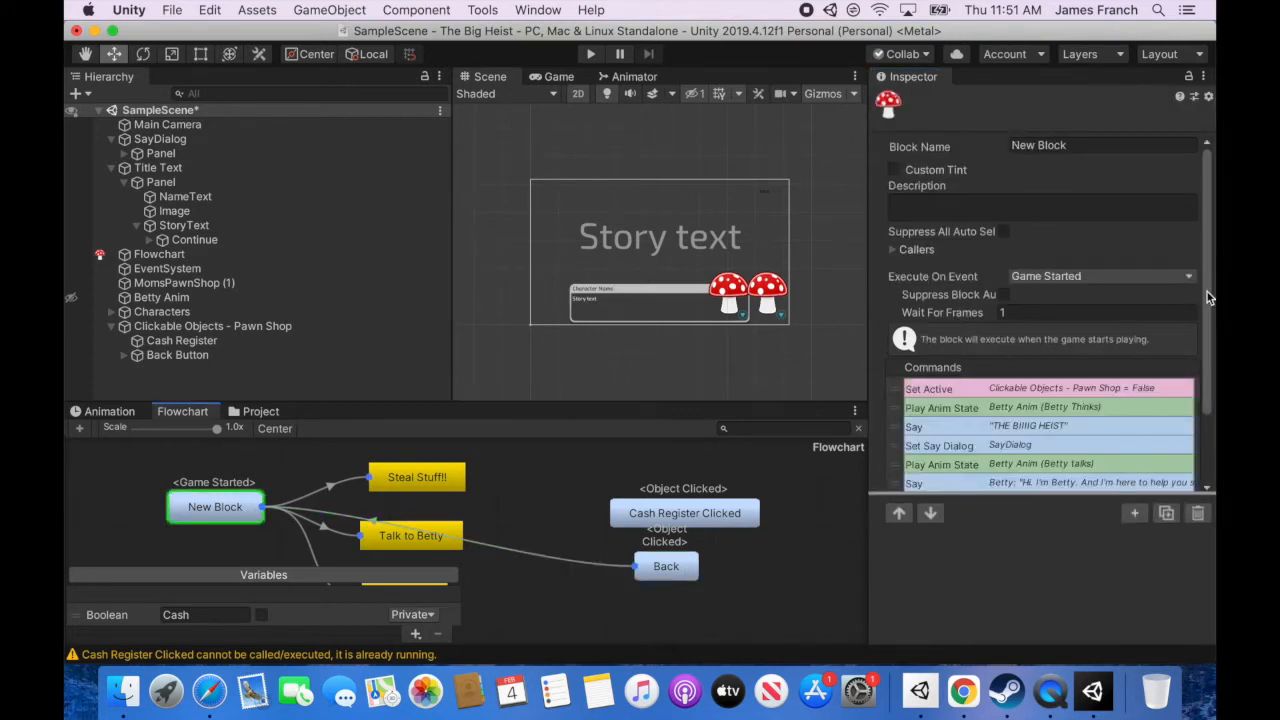
{"action": "scroll", "coordinate": [1210, 300], "scroll_direction": "down", "scroll_amount": 3}
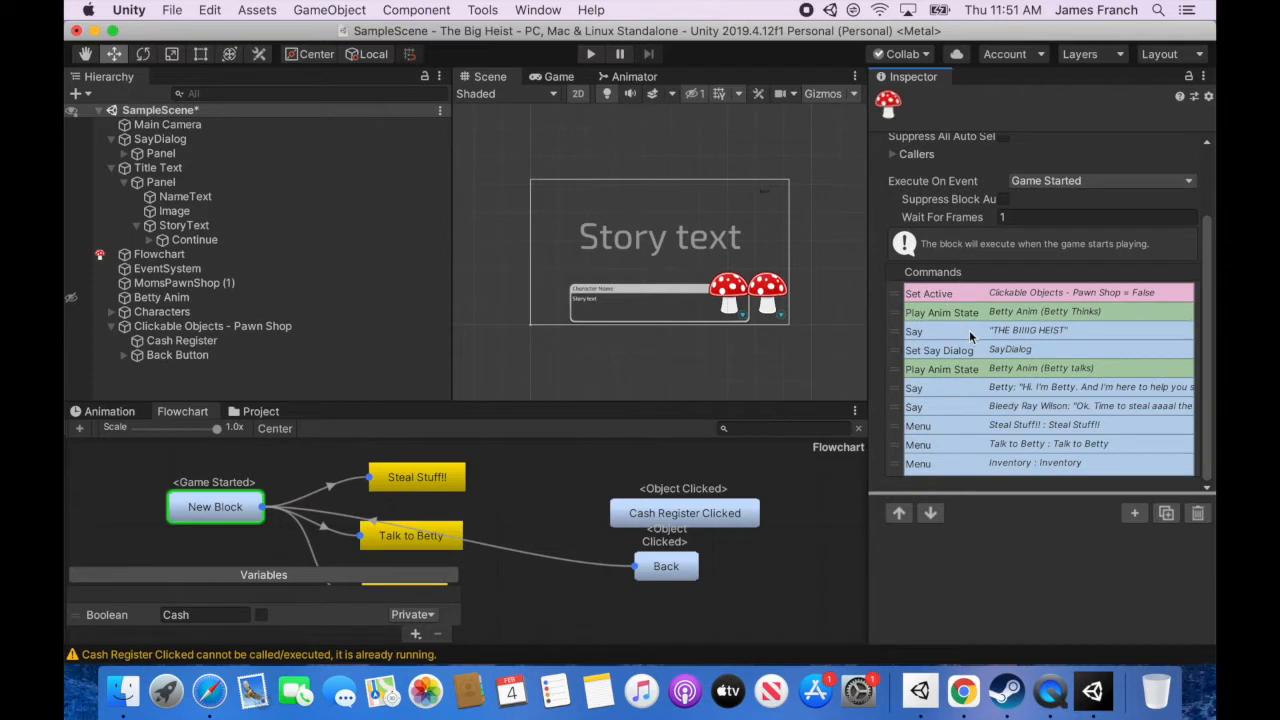
{"action": "left_click", "coordinate": [1030, 334]}
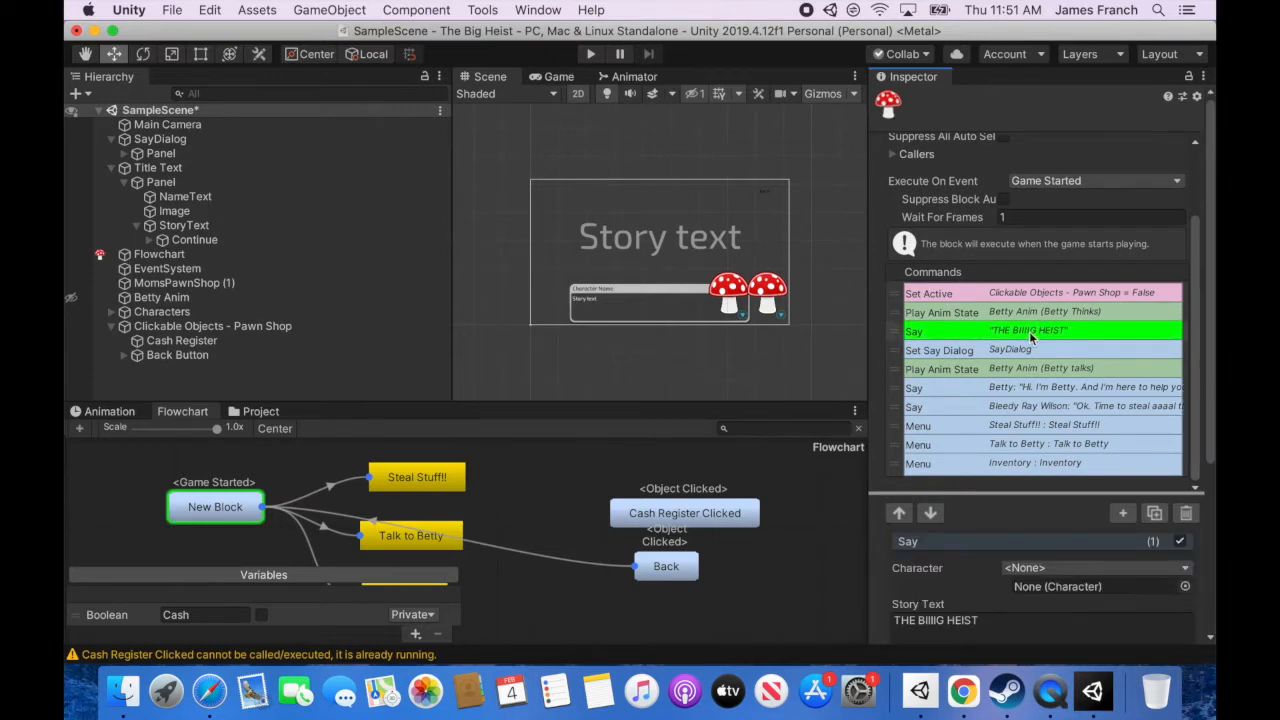
{"action": "left_click", "coordinate": [1031, 387]}
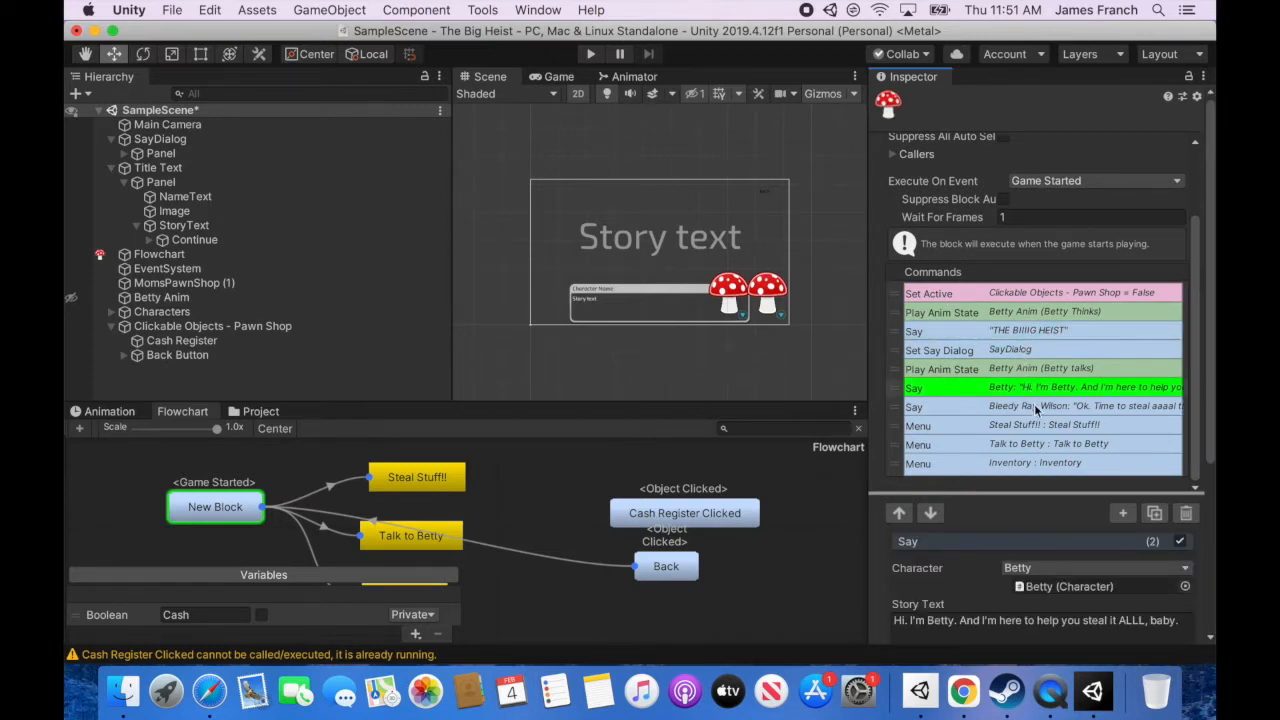
{"action": "left_click", "coordinate": [1037, 407]}
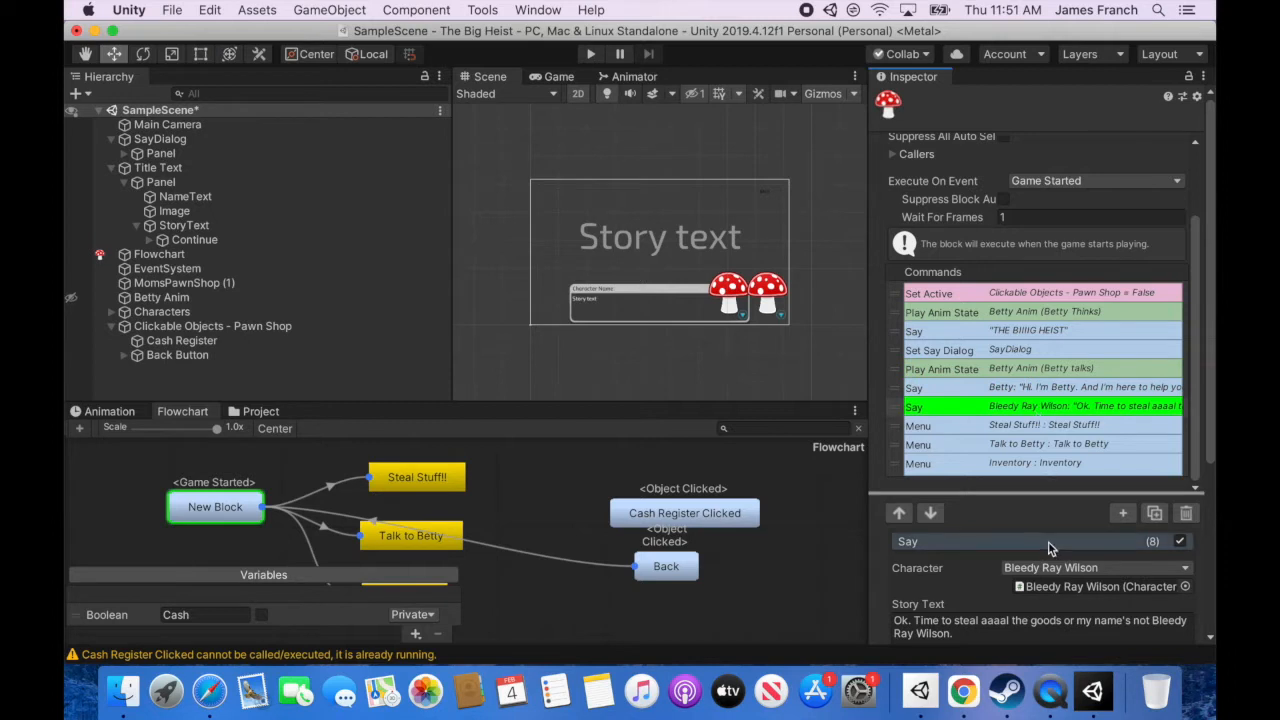
Add a new flowchart block and place it directly above New Block
{"action": "left_click", "coordinate": [196, 462]}
{"action": "right_click", "coordinate": [195, 461]}
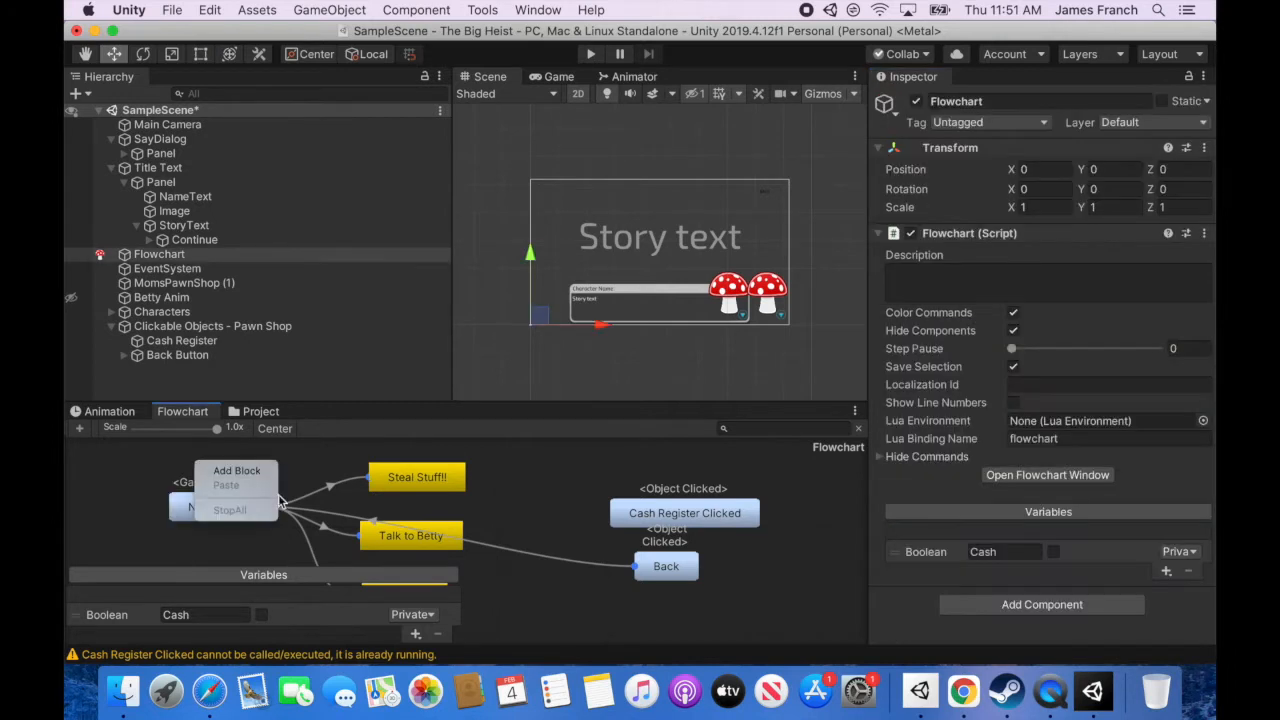
{"action": "left_click", "coordinate": [237, 470]}
{"action": "left_click_drag", "start_coordinate": [248, 484], "coordinate": [213, 460]}
Set New Block's Execute On Event to None
{"action": "left_click", "coordinate": [222, 507]}
{"action": "left_click", "coordinate": [1189, 277]}
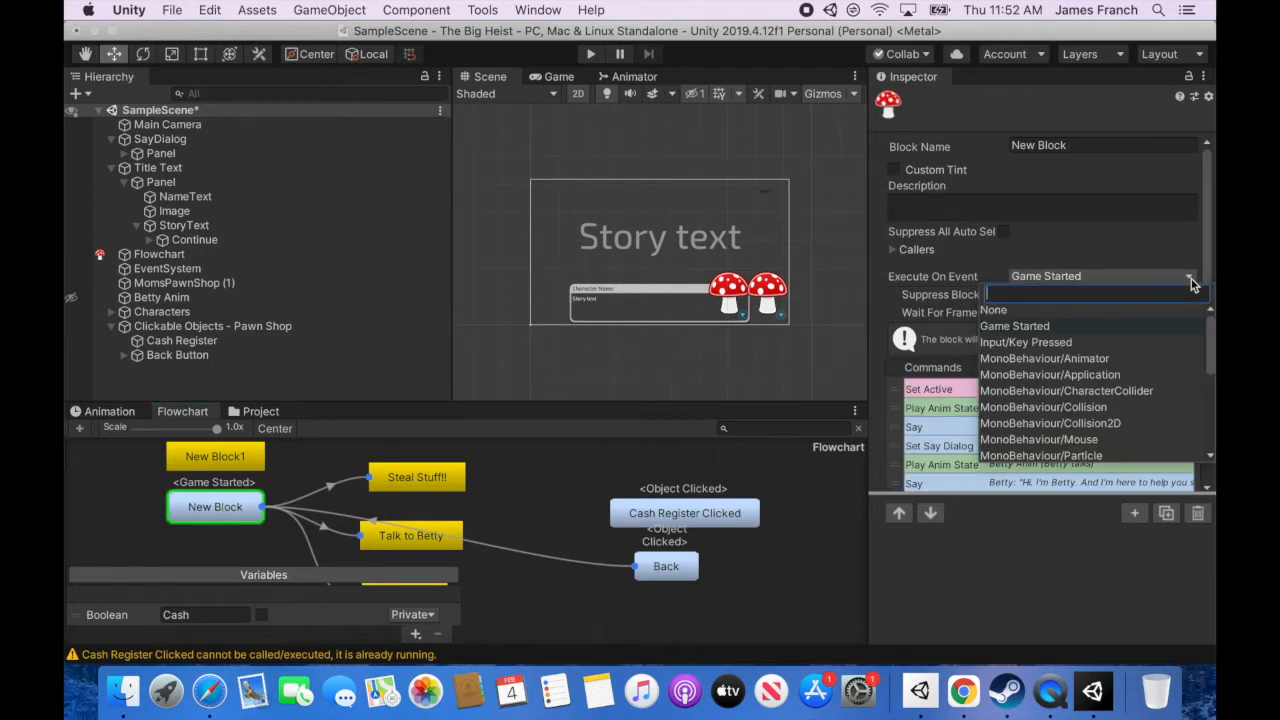
{"action": "left_click", "coordinate": [1030, 312]}
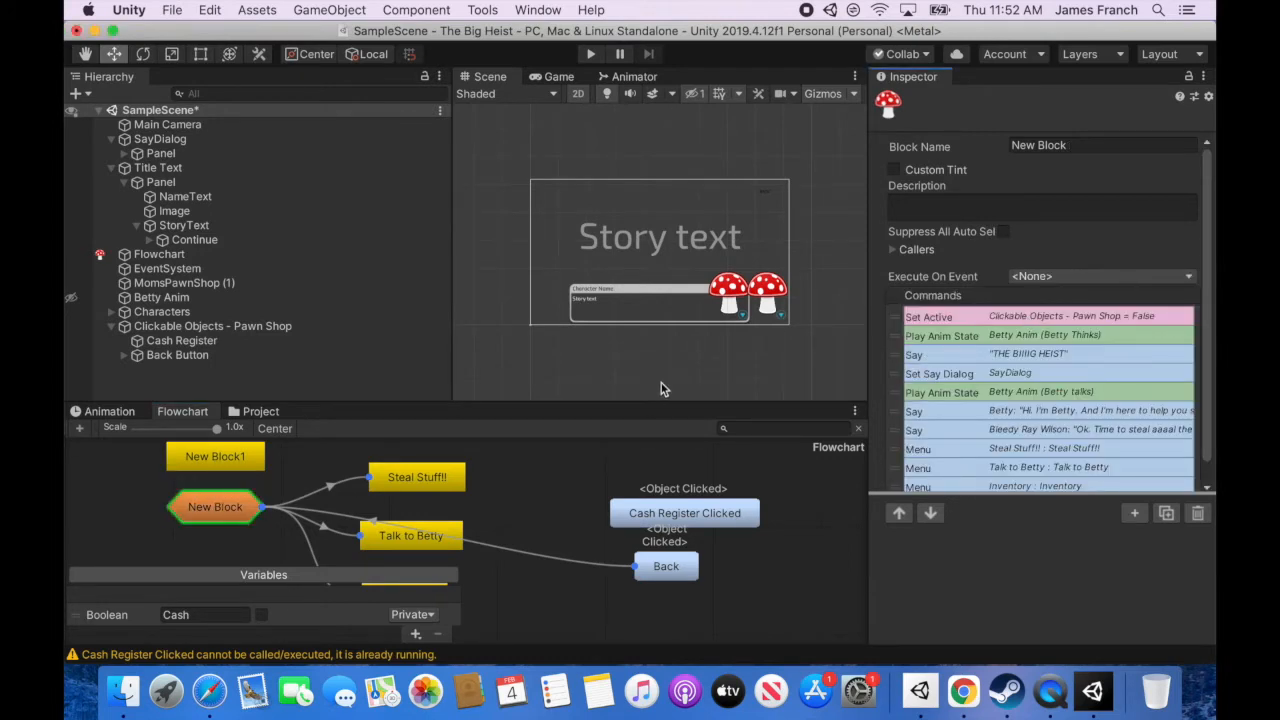
Make New Block1 execute on the Game Started event
{"action": "left_click", "coordinate": [240, 462]}
{"action": "left_click", "coordinate": [1203, 277]}
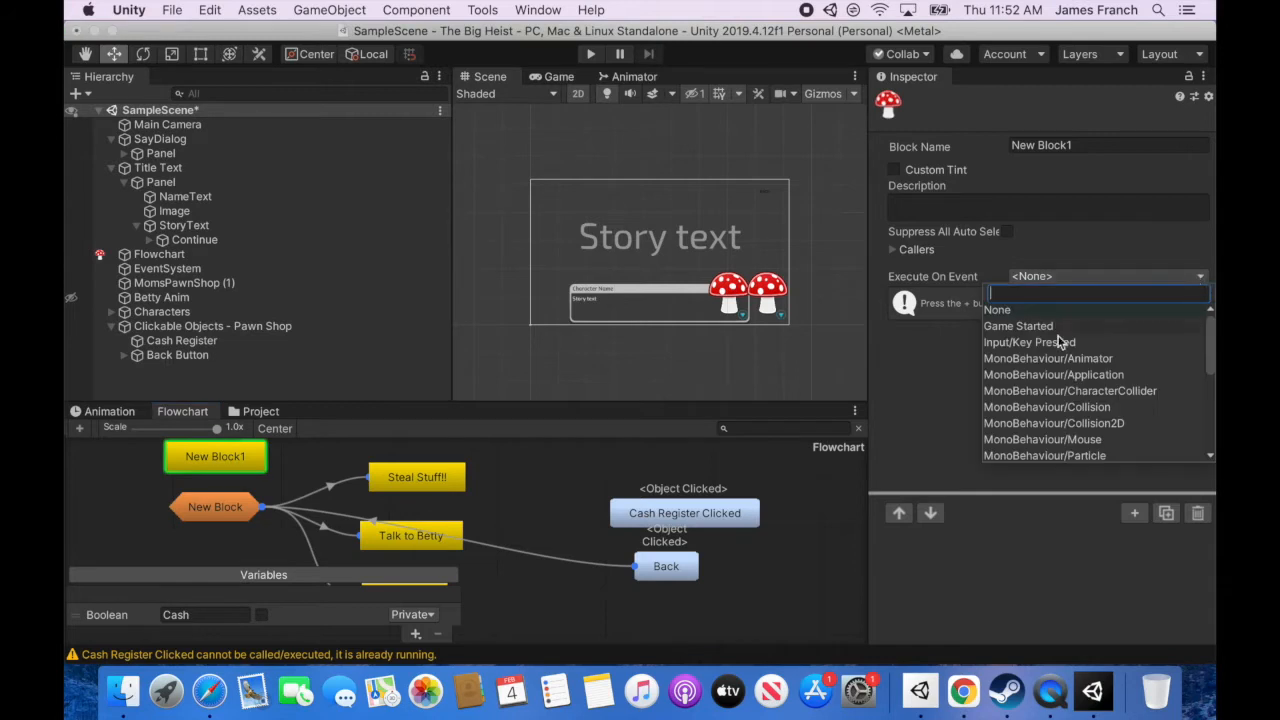
{"action": "left_click", "coordinate": [1040, 340]}
{"action": "left_click", "coordinate": [1087, 281]}
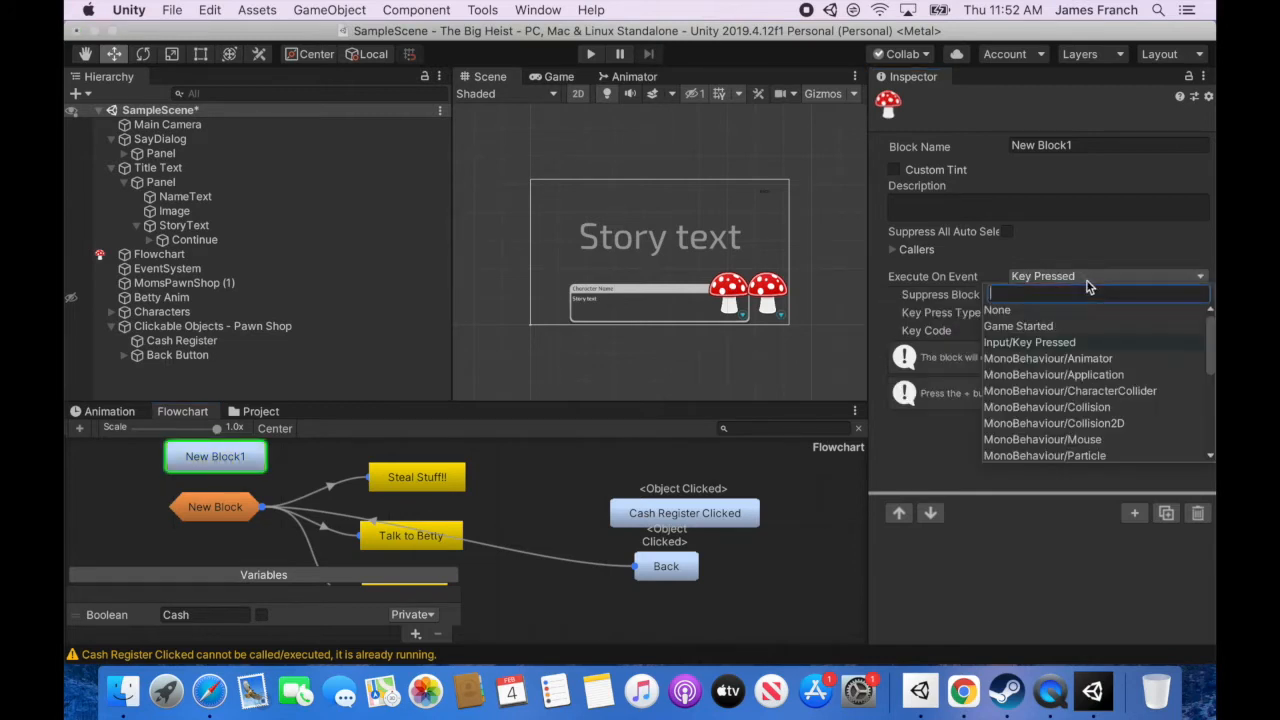
{"action": "left_click", "coordinate": [1029, 329]}
Move New Block's Set Active command below the last Say command, directly above the Menu commands
{"action": "left_click", "coordinate": [240, 509]}
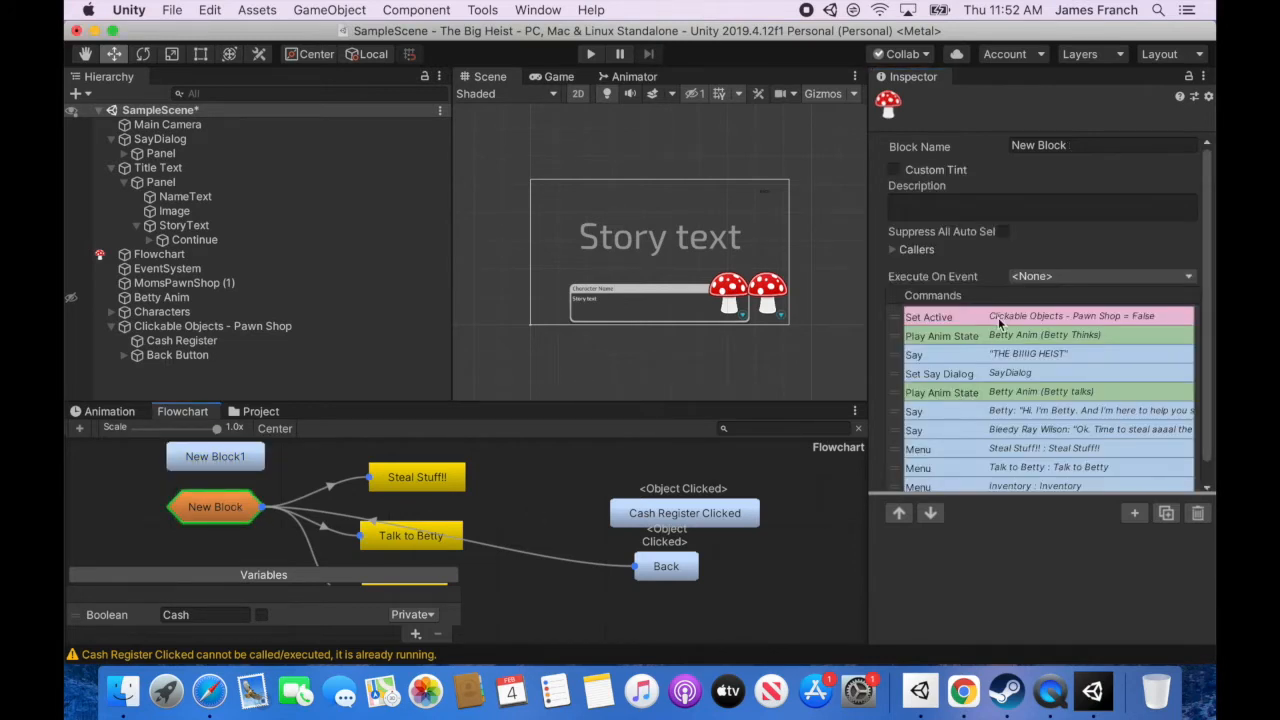
{"action": "left_click", "coordinate": [1001, 320]}
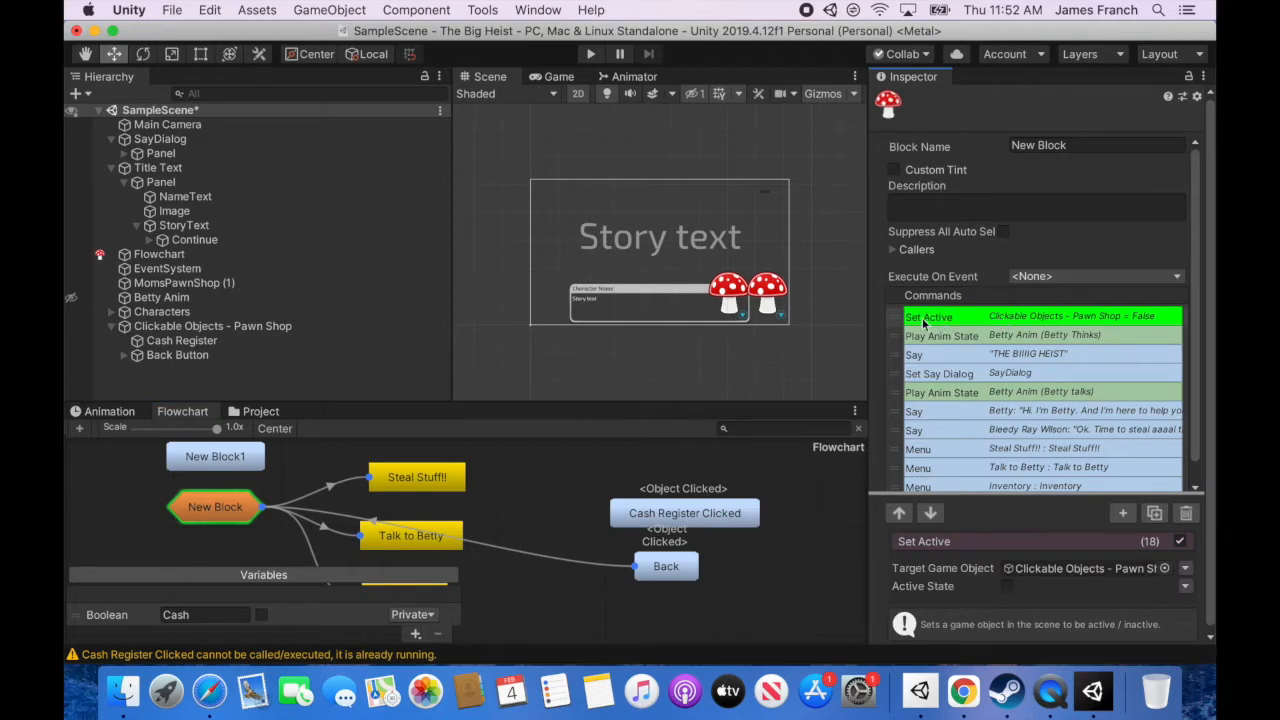
{"action": "left_click_drag", "start_coordinate": [898, 318], "coordinate": [897, 397]}
{"action": "left_click_drag", "start_coordinate": [898, 424], "coordinate": [900, 432]}
Try to select and copy all of New Block's commands above Set Active as one group
{"action": "left_click", "coordinate": [962, 318]}
{"action": "left_click", "coordinate": [970, 411], "text": "shift"}
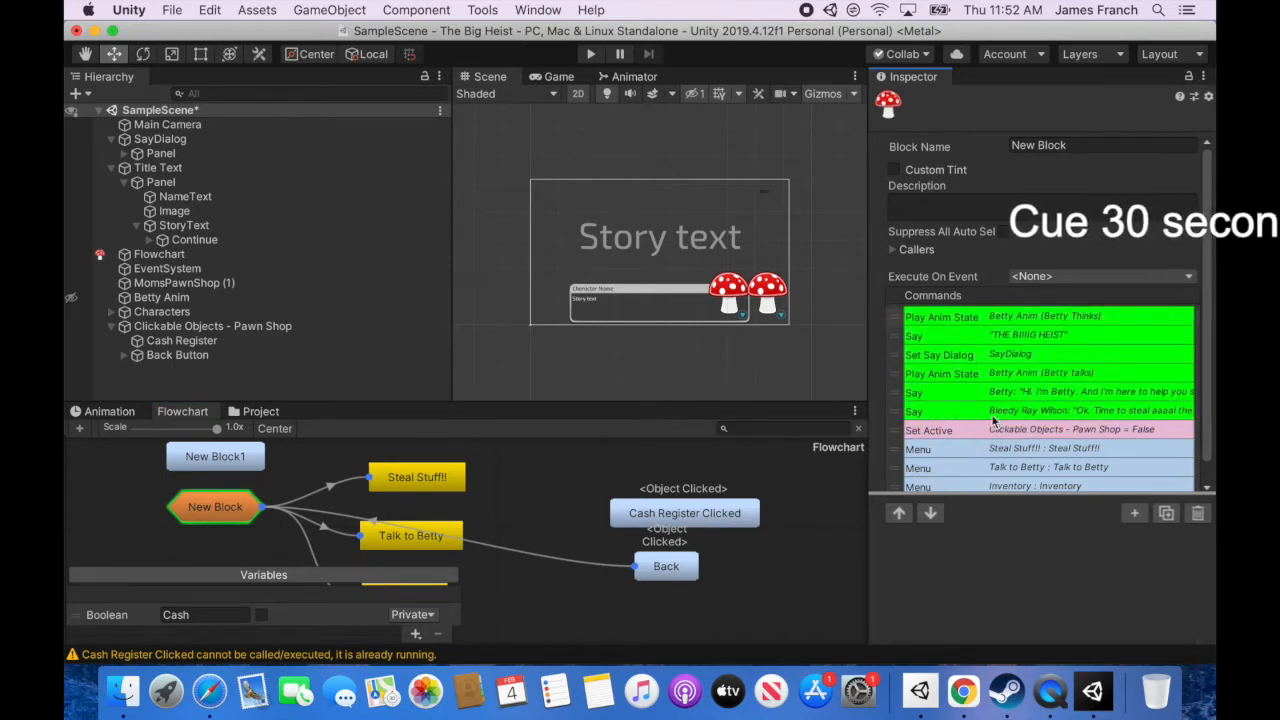
{"action": "right_click", "coordinate": [1020, 332]}
{"action": "left_click", "coordinate": [964, 318]}
{"action": "left_click", "coordinate": [990, 411], "text": "shift"}
{"action": "left_click", "coordinate": [966, 318]}
{"action": "left_click", "coordinate": [990, 410], "text": "shift"}
{"action": "left_click", "coordinate": [980, 319]}
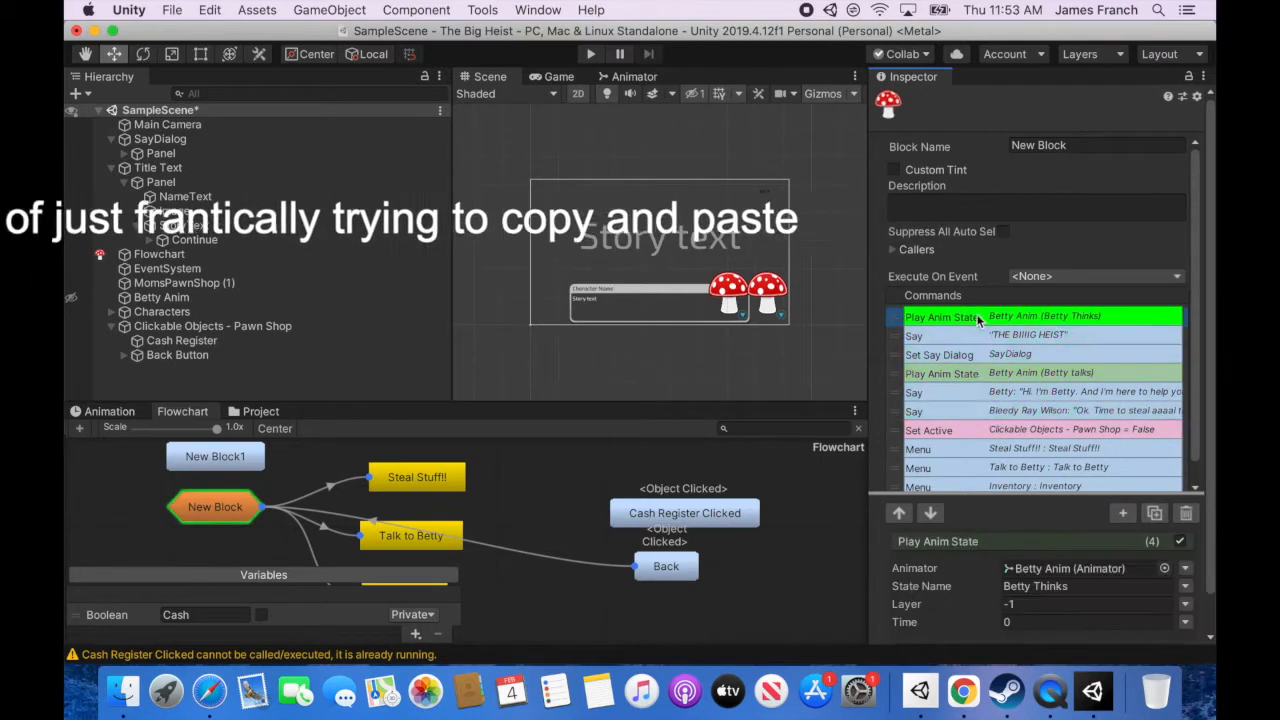
Transfer New Block's Play Anim State, Say and Set Say Dialog commands to New Block1, and copy its Set Active command there too
{"action": "left_click", "coordinate": [215, 457]}
{"action": "right_click", "coordinate": [1020, 428]}
{"action": "left_click", "coordinate": [1038, 463]}
{"action": "left_click", "coordinate": [215, 507]}
{"action": "left_click", "coordinate": [215, 457]}
{"action": "left_click", "coordinate": [215, 507]}
{"action": "right_click", "coordinate": [982, 359]}
{"action": "left_click", "coordinate": [1019, 388]}
{"action": "left_click", "coordinate": [215, 457]}
{"action": "left_click", "coordinate": [215, 507]}
{"action": "left_click", "coordinate": [215, 457]}
{"action": "right_click", "coordinate": [980, 458]}
{"action": "left_click", "coordinate": [215, 507]}
{"action": "left_click", "coordinate": [979, 393]}
{"action": "left_click", "coordinate": [215, 457]}
{"action": "left_click", "coordinate": [215, 507]}
{"action": "left_click", "coordinate": [957, 370]}
{"action": "right_click", "coordinate": [975, 414]}
{"action": "left_click", "coordinate": [1006, 441]}
{"action": "left_click", "coordinate": [215, 457]}
{"action": "left_click", "coordinate": [1010, 466]}
{"action": "right_click", "coordinate": [984, 470]}
{"action": "left_click", "coordinate": [1018, 510]}
{"action": "left_click", "coordinate": [215, 507]}
{"action": "left_click", "coordinate": [215, 457]}
{"action": "left_click", "coordinate": [215, 507]}
Rename New Block as Menu
{"action": "left_click", "coordinate": [1068, 146]}
{"action": "left_click_drag", "start_coordinate": [1068, 146], "coordinate": [1005, 152]}
{"action": "type", "text": "MEn"}
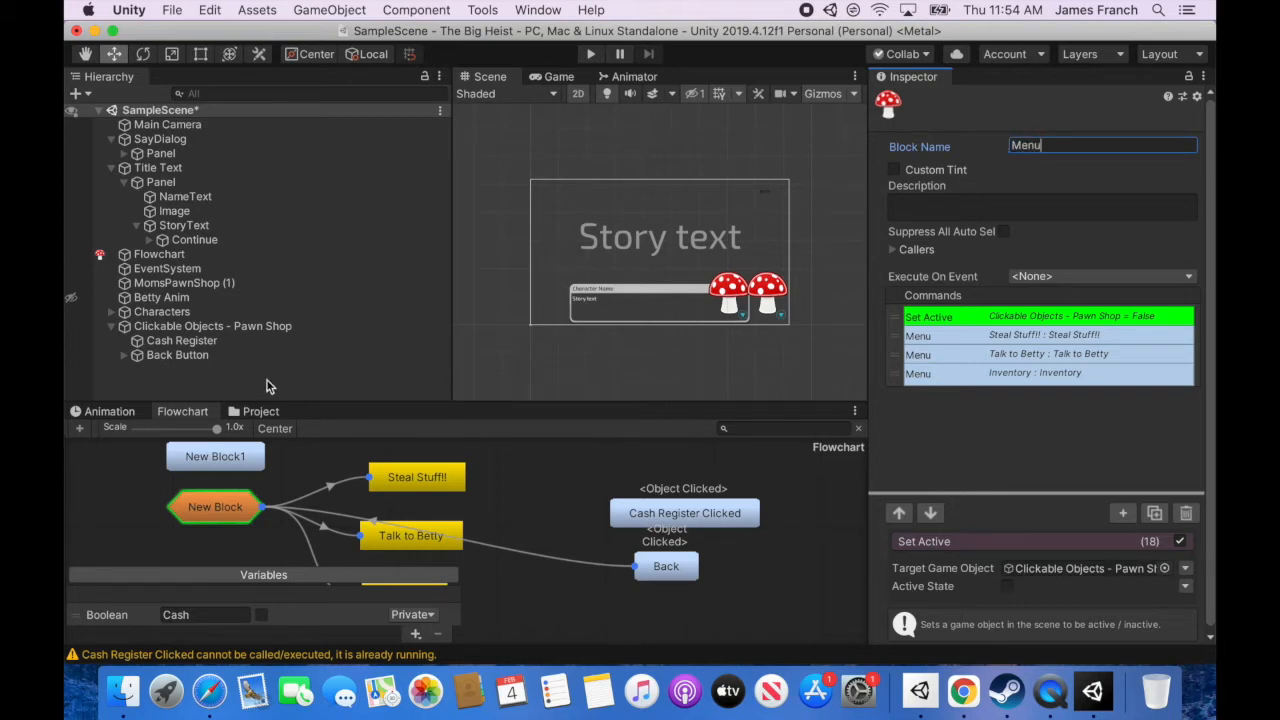
Add a Call command from the Flow category after New Block1's last Say command, targeting the Menu block
{"action": "left_click", "coordinate": [213, 458]}
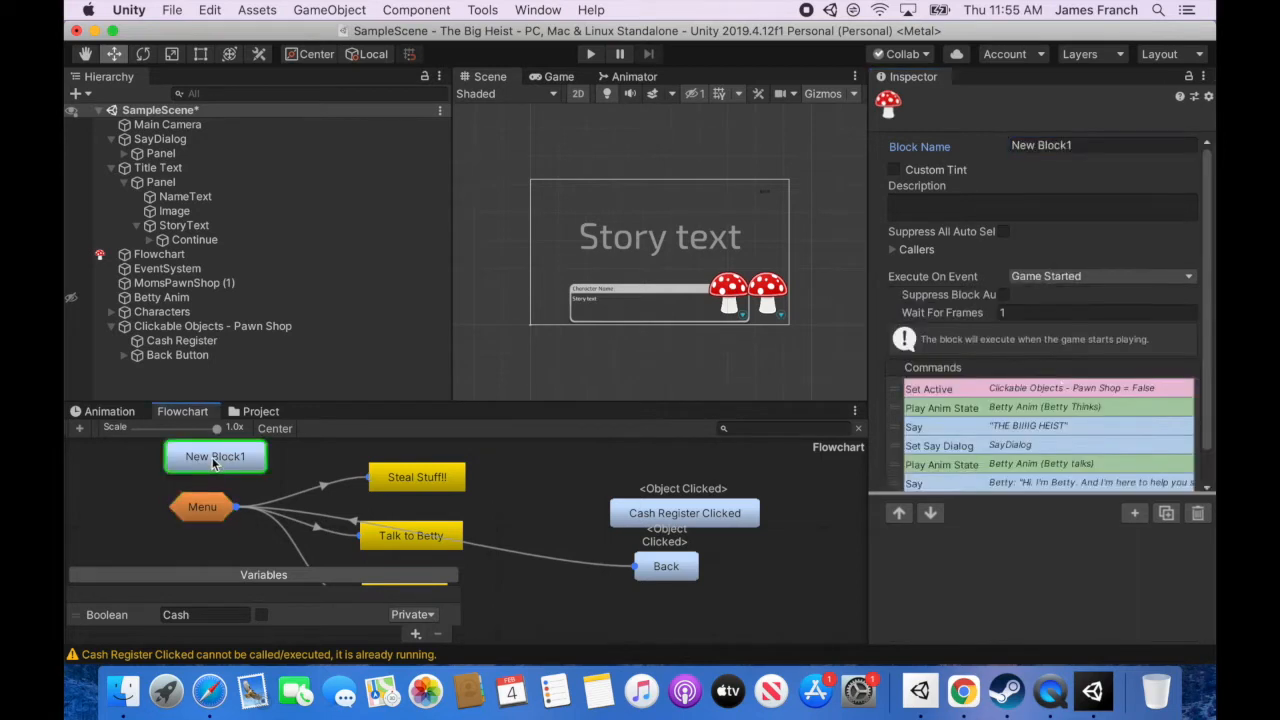
{"action": "scroll", "coordinate": [1045, 355], "scroll_direction": "down", "scroll_amount": 1}
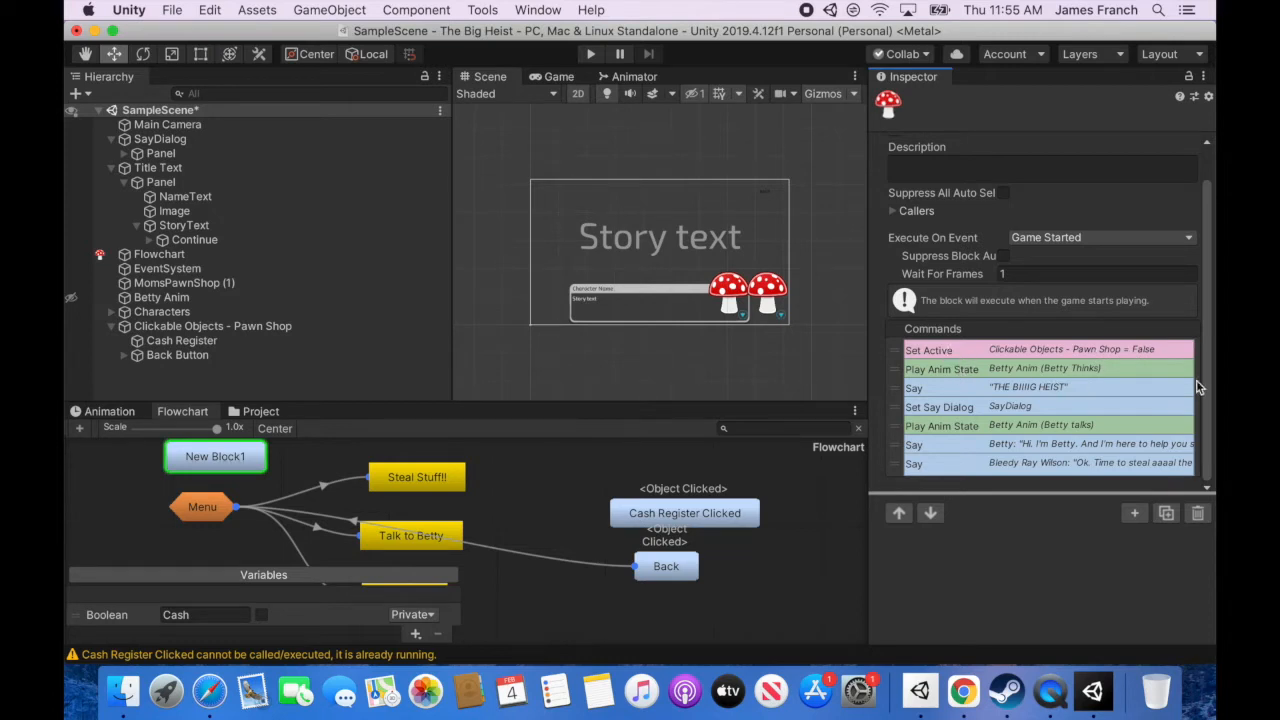
{"action": "left_click", "coordinate": [1063, 462]}
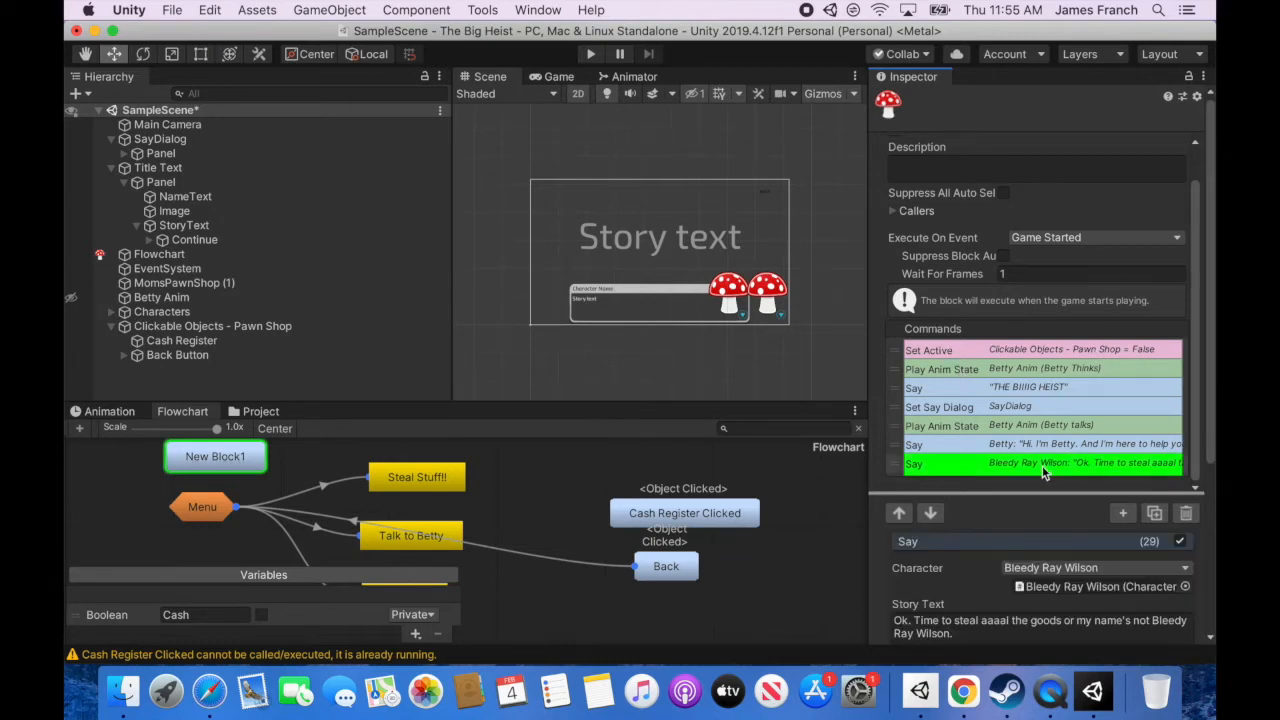
{"action": "left_click", "coordinate": [1121, 513]}
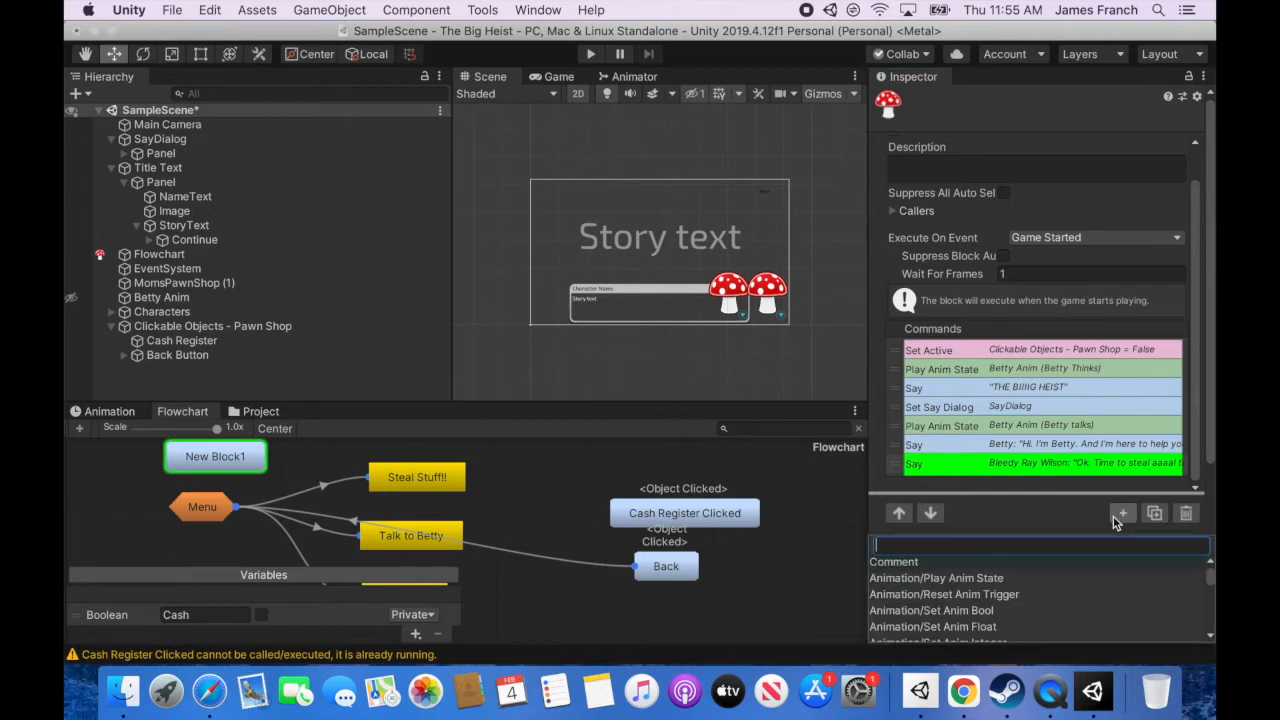
{"action": "mouse_move", "coordinate": [1115, 606]}
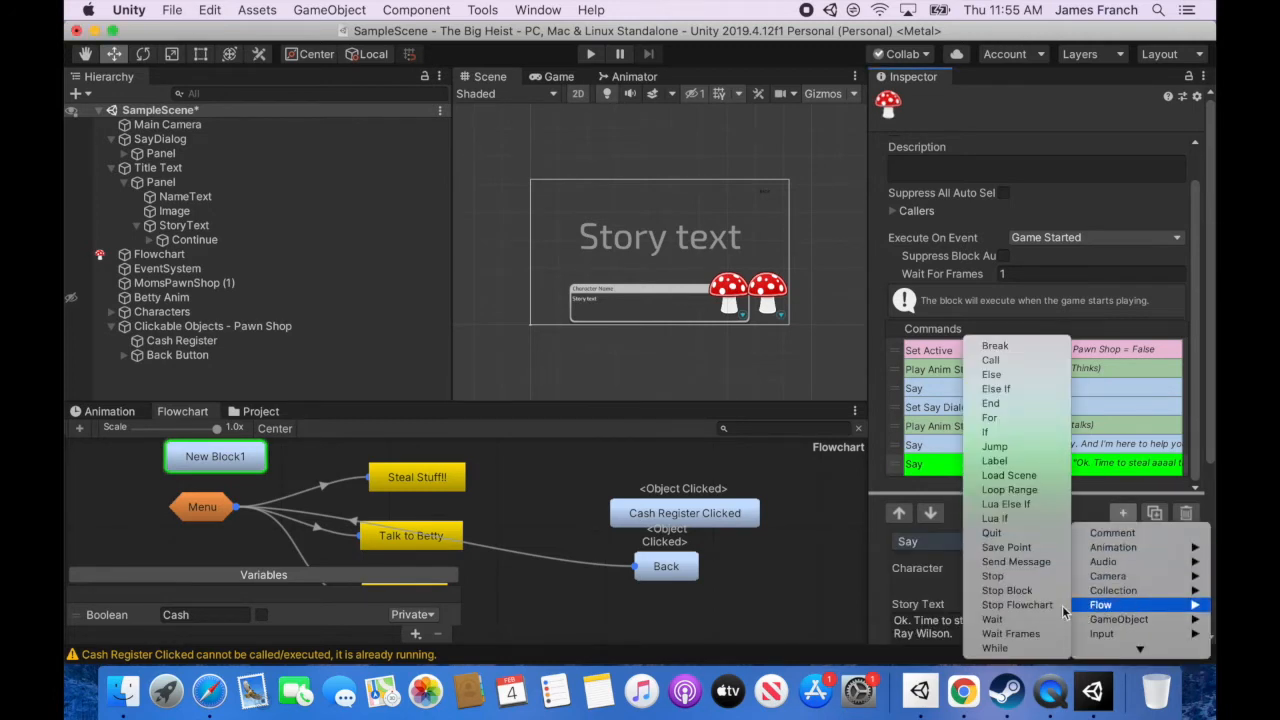
{"action": "left_click", "coordinate": [996, 361]}
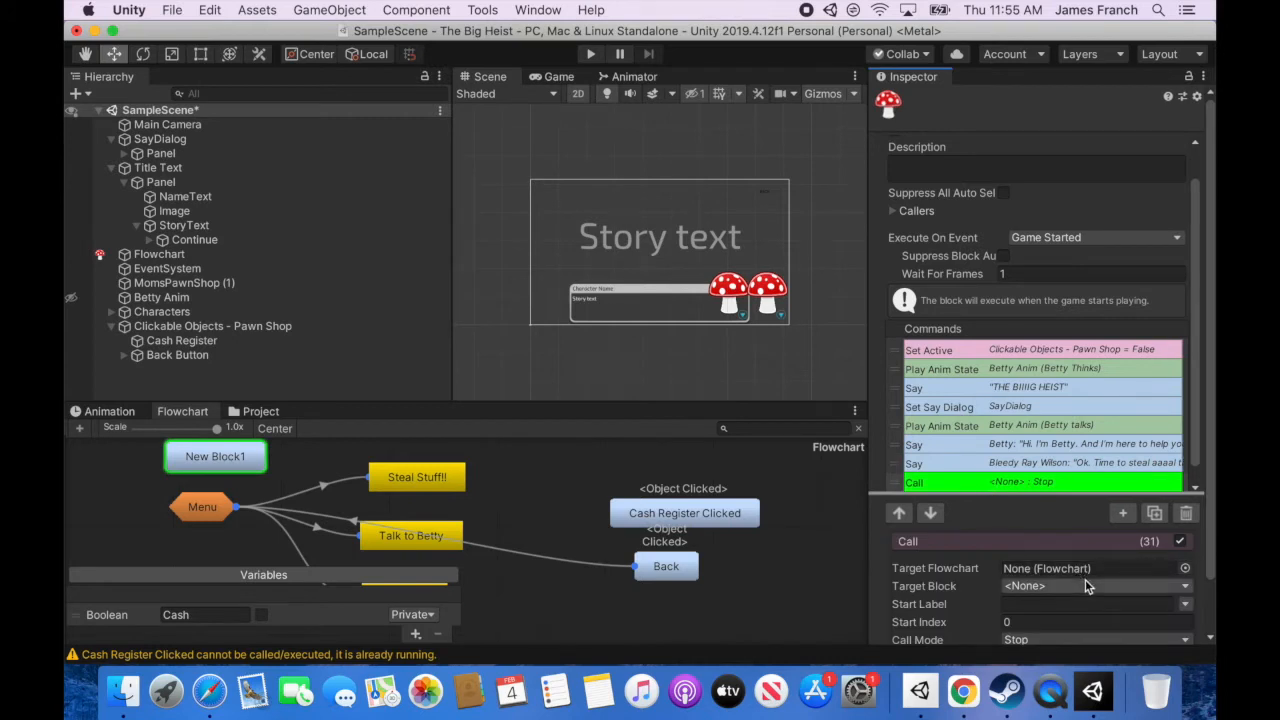
{"action": "left_click", "coordinate": [1084, 586]}
{"action": "left_click", "coordinate": [1080, 603]}
Play-test the game by advancing the opening dialogue, choosing Steal Stuff!! and activating the cash register in the pawn shop
{"action": "left_click", "coordinate": [592, 57]}
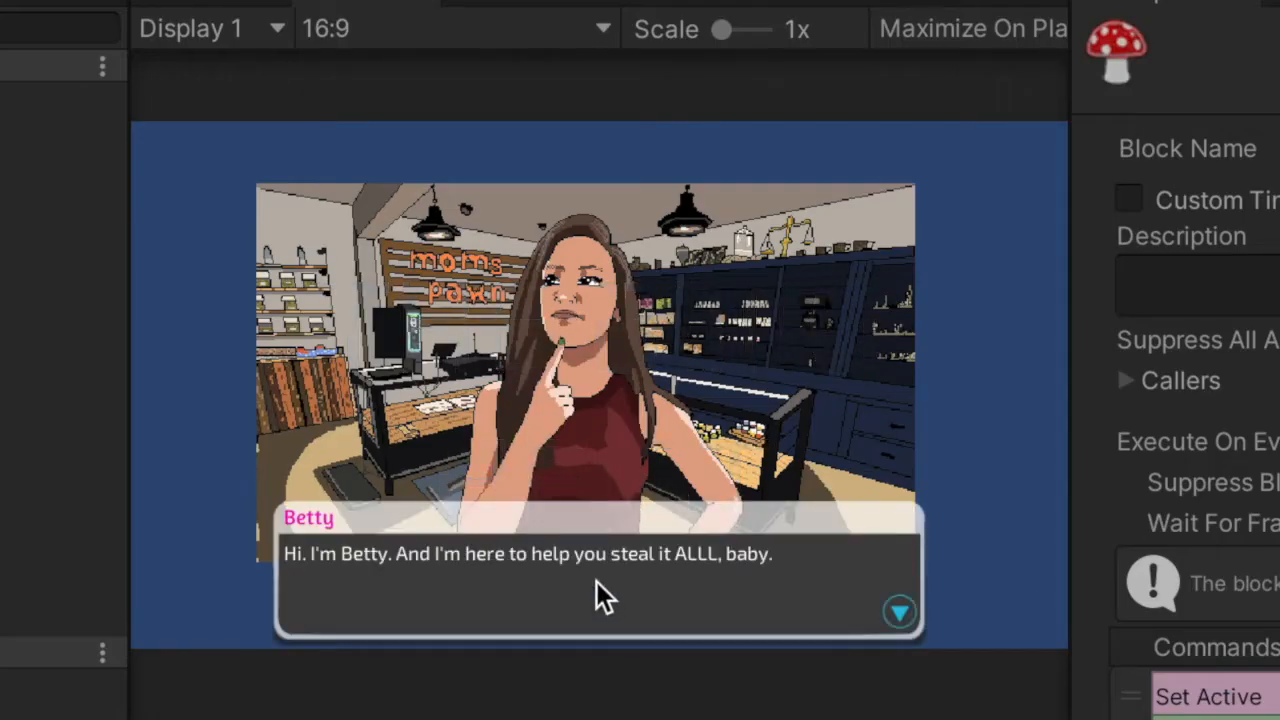
{"action": "left_click", "coordinate": [596, 581]}
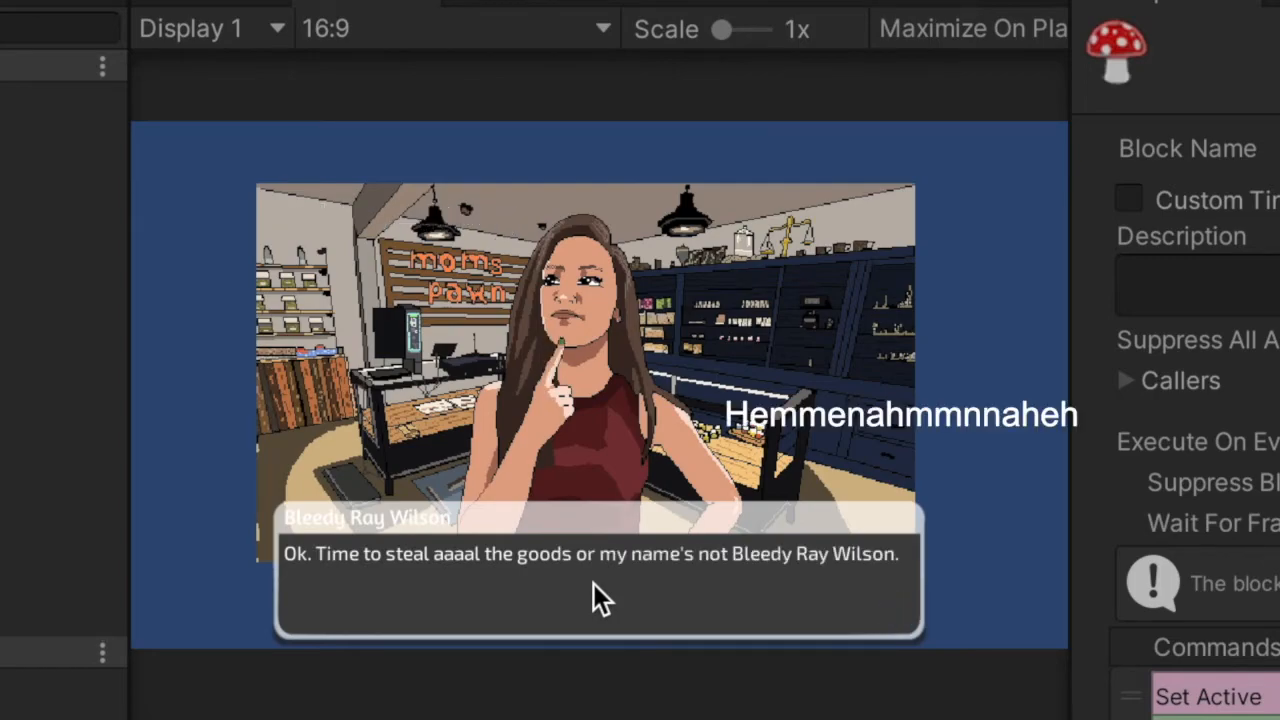
{"action": "left_click", "coordinate": [593, 583]}
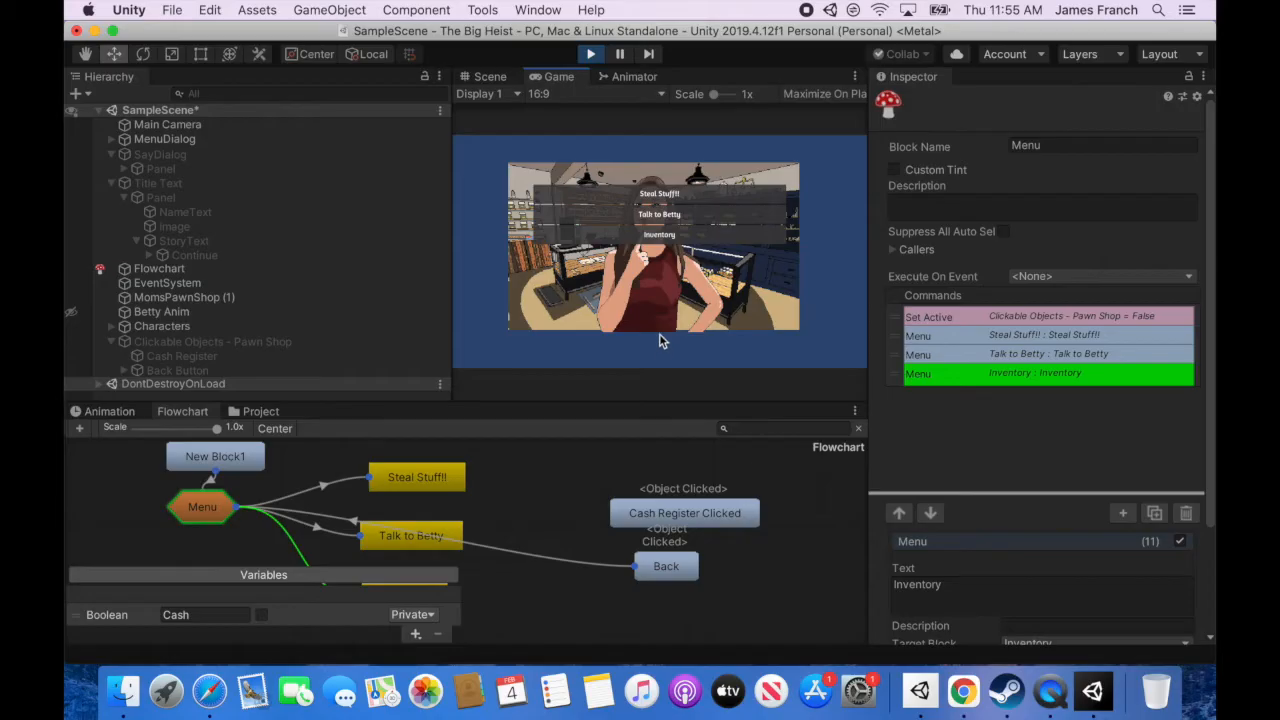
{"action": "left_click", "coordinate": [664, 196]}
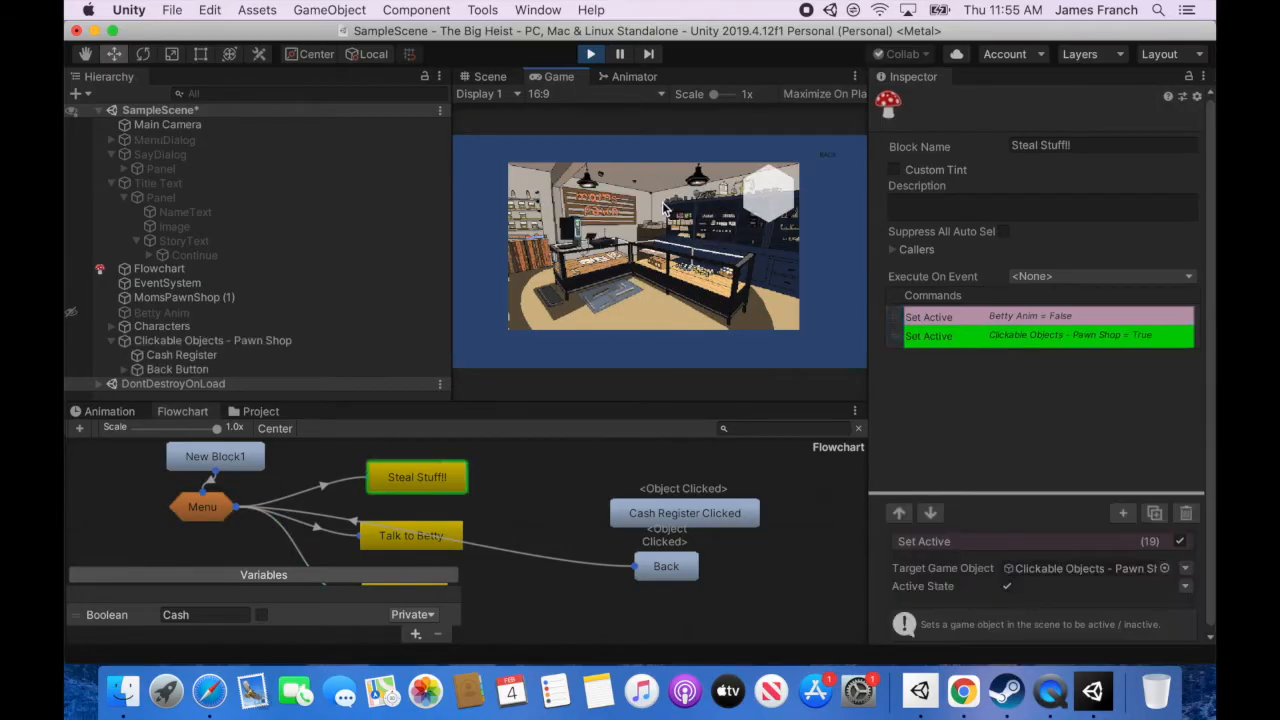
{"action": "left_click", "coordinate": [577, 242]}
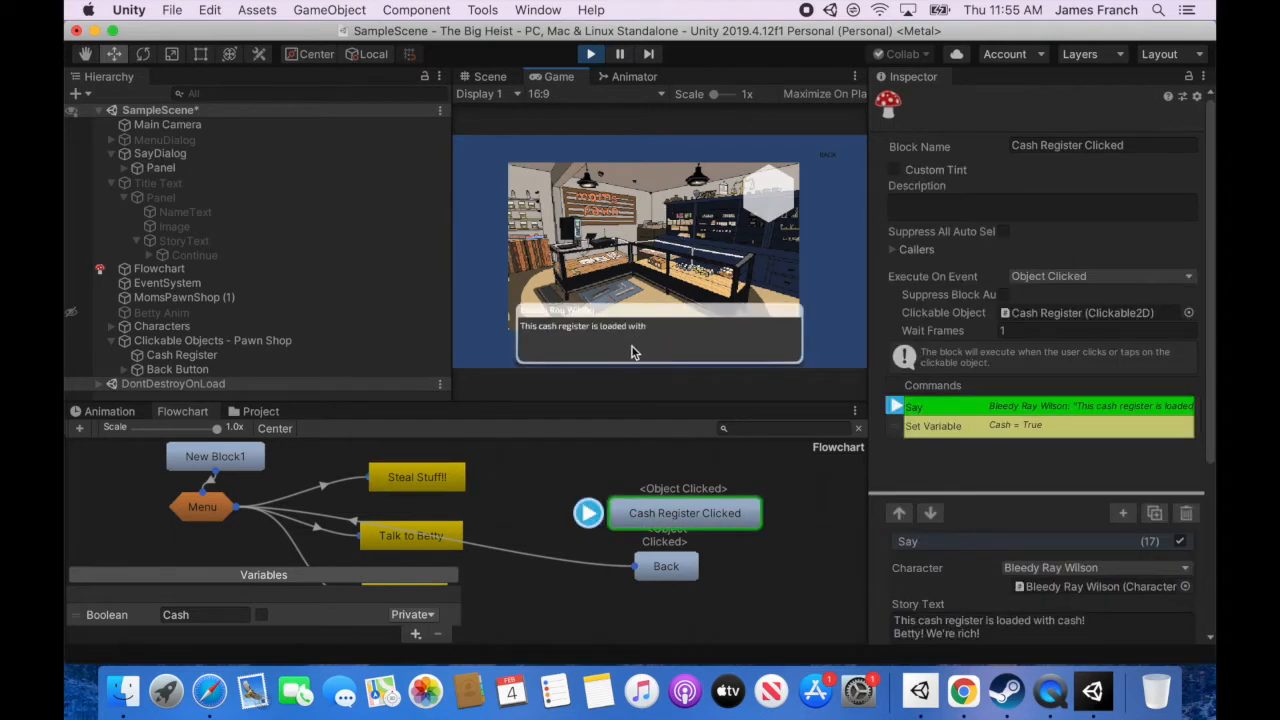
{"action": "left_click", "coordinate": [645, 338]}
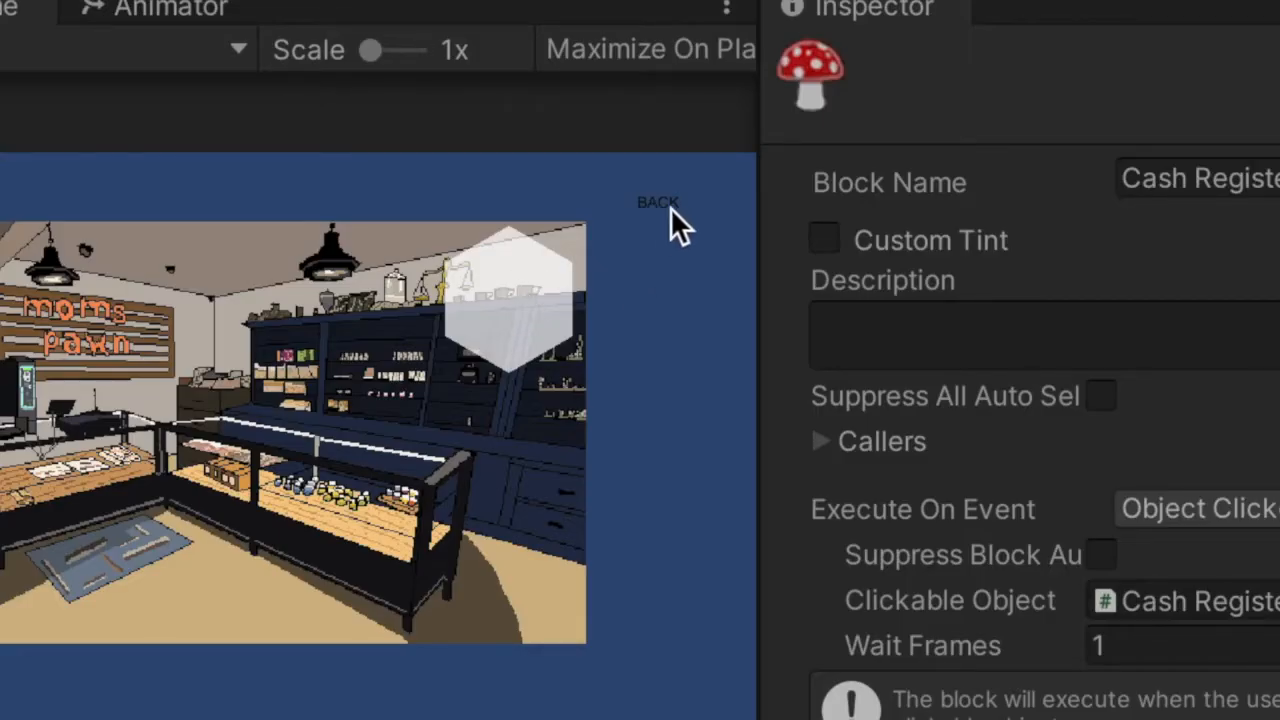
{"action": "left_click", "coordinate": [485, 365]}
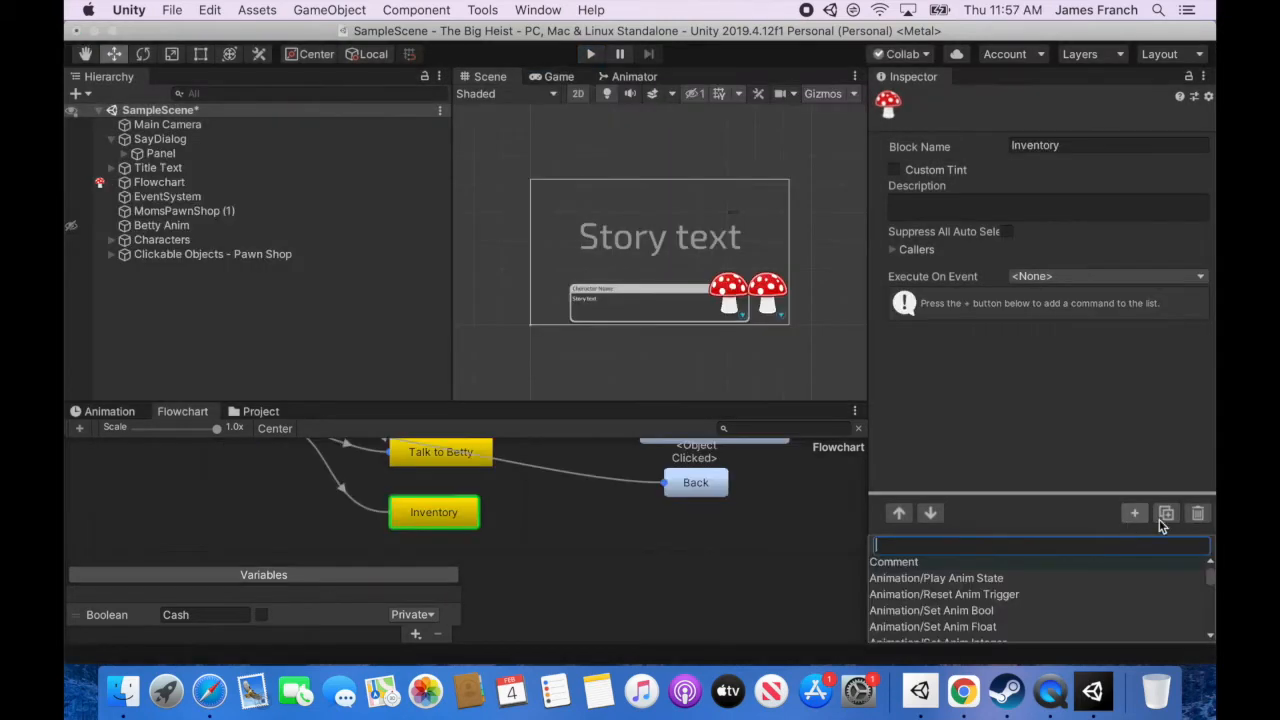
Add a Menu command from the Narrative category to the Inventory block, with Cash as its option text
{"action": "left_click", "coordinate": [1140, 514]}
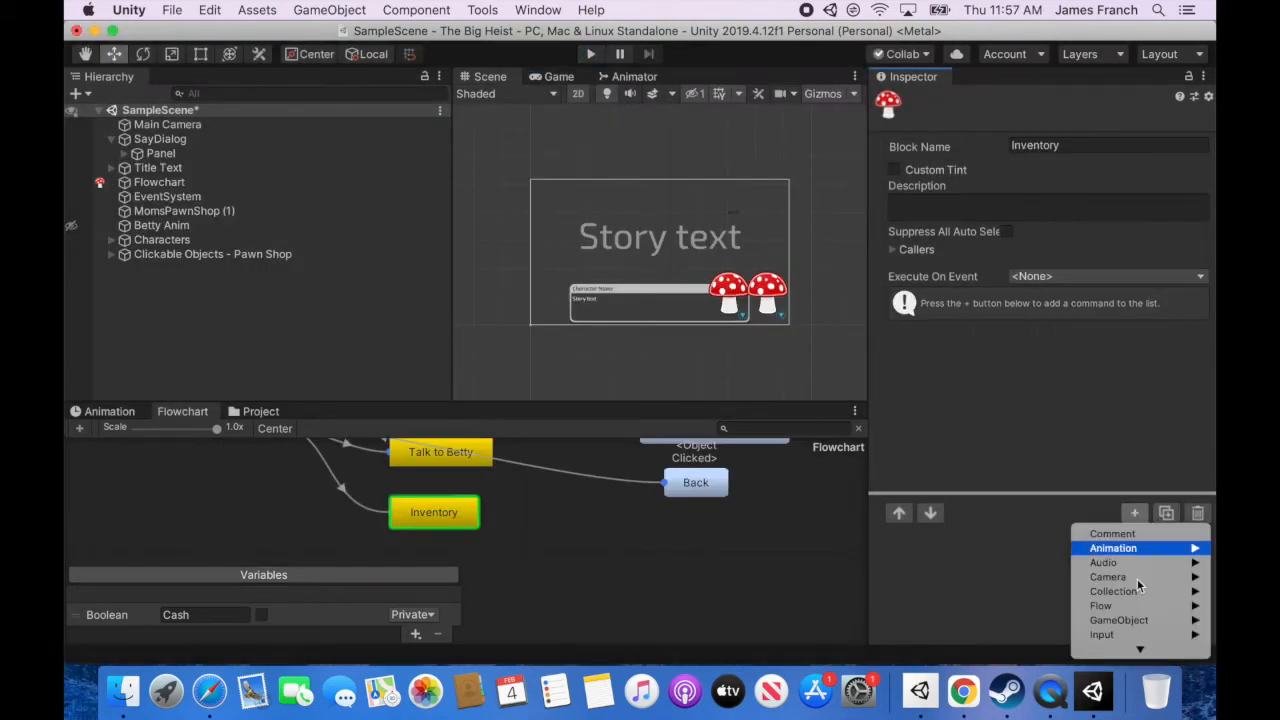
{"action": "mouse_move", "coordinate": [1130, 563]}
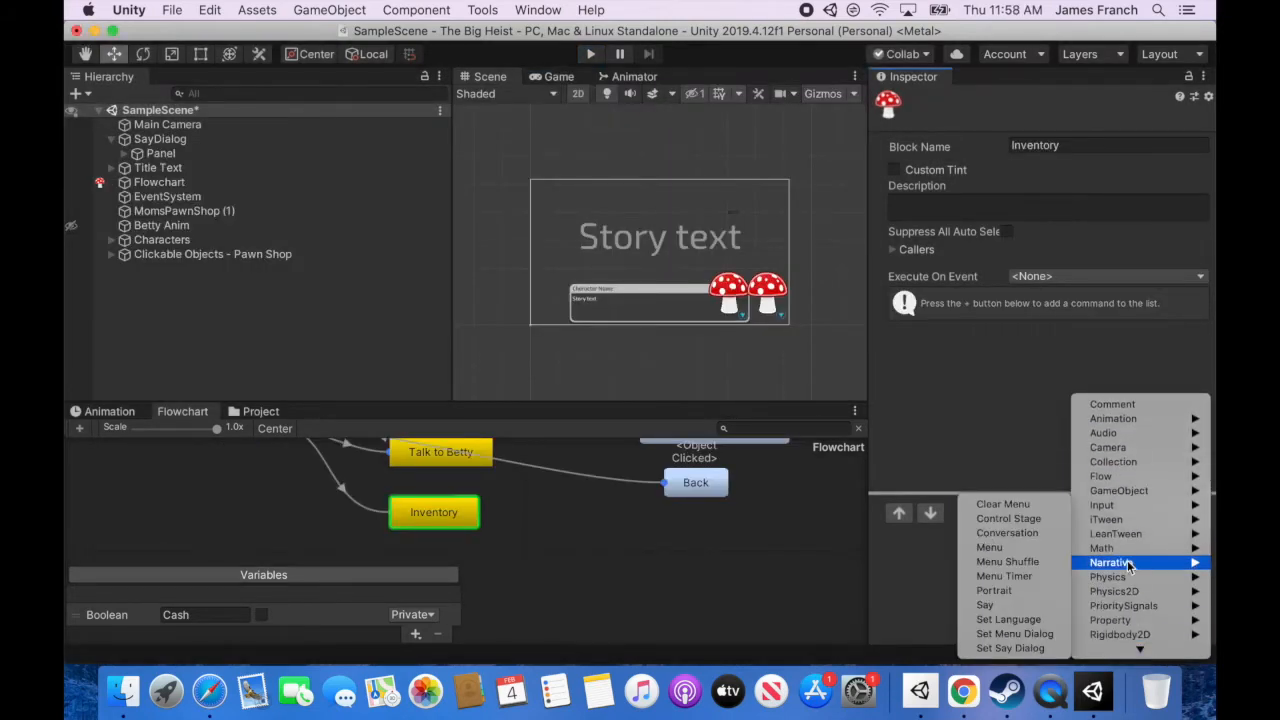
{"action": "left_click", "coordinate": [1019, 553]}
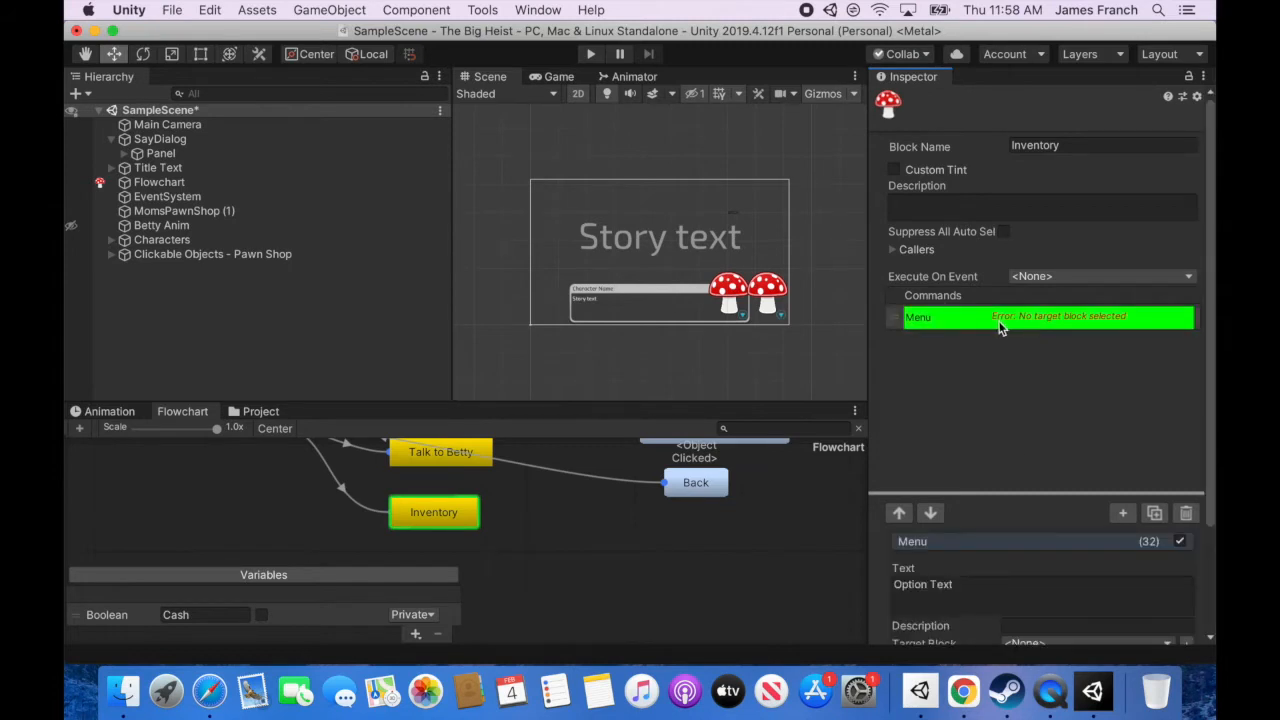
{"action": "left_click_drag", "start_coordinate": [960, 584], "coordinate": [877, 586]}
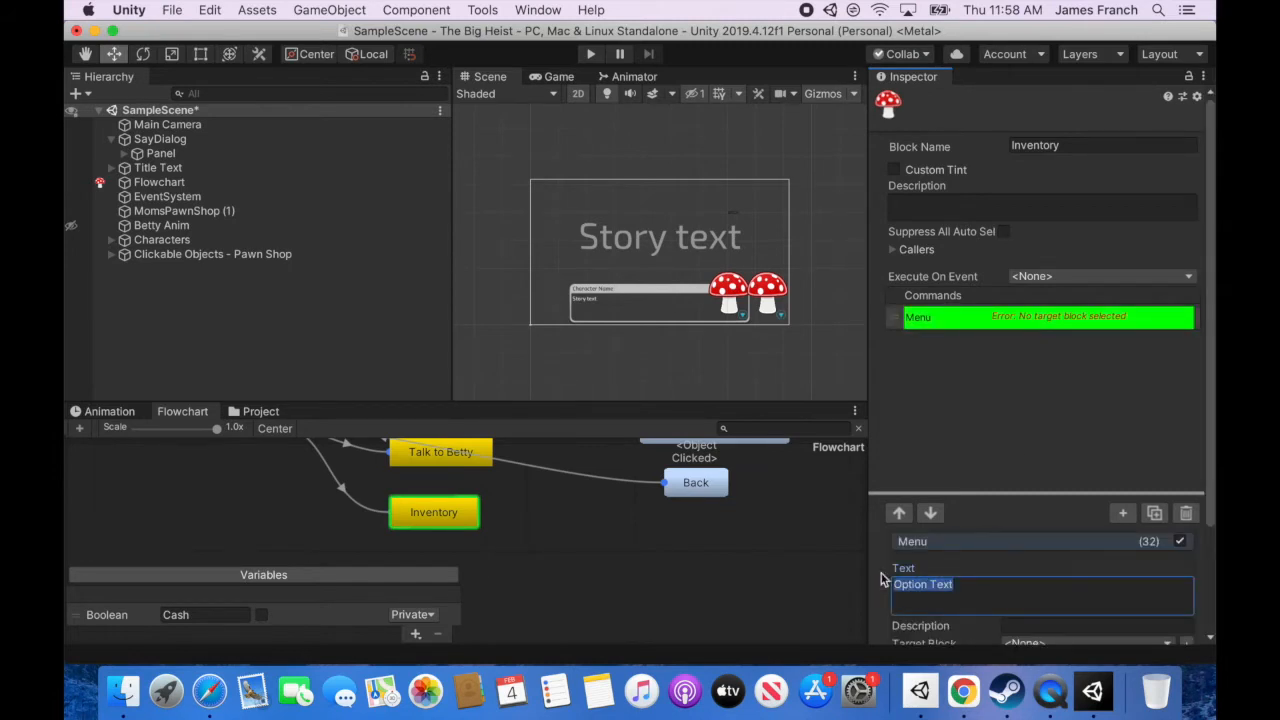
{"action": "type", "text": "Cash"}
{"action": "scroll", "coordinate": [1035, 278], "scroll_direction": "down", "scroll_amount": 3}
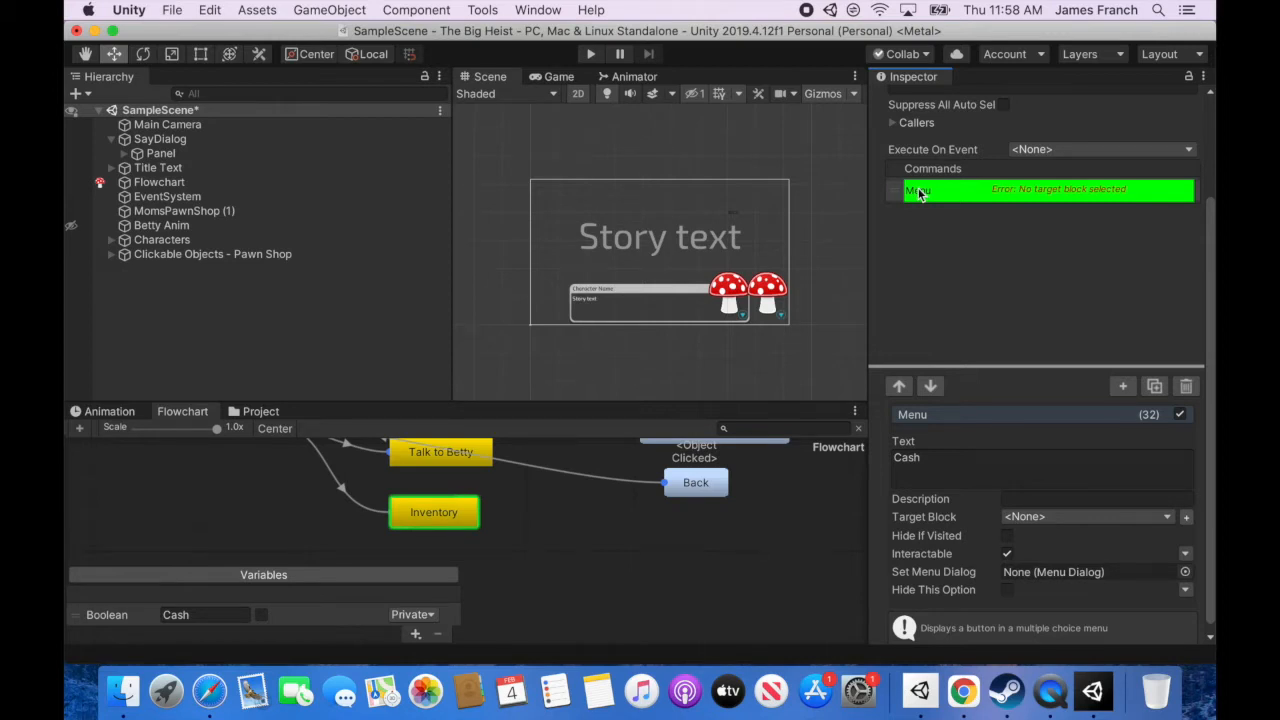
Add an If command from the Flow category to the Inventory block and move it above the Menu command
{"action": "left_click", "coordinate": [1122, 388]}
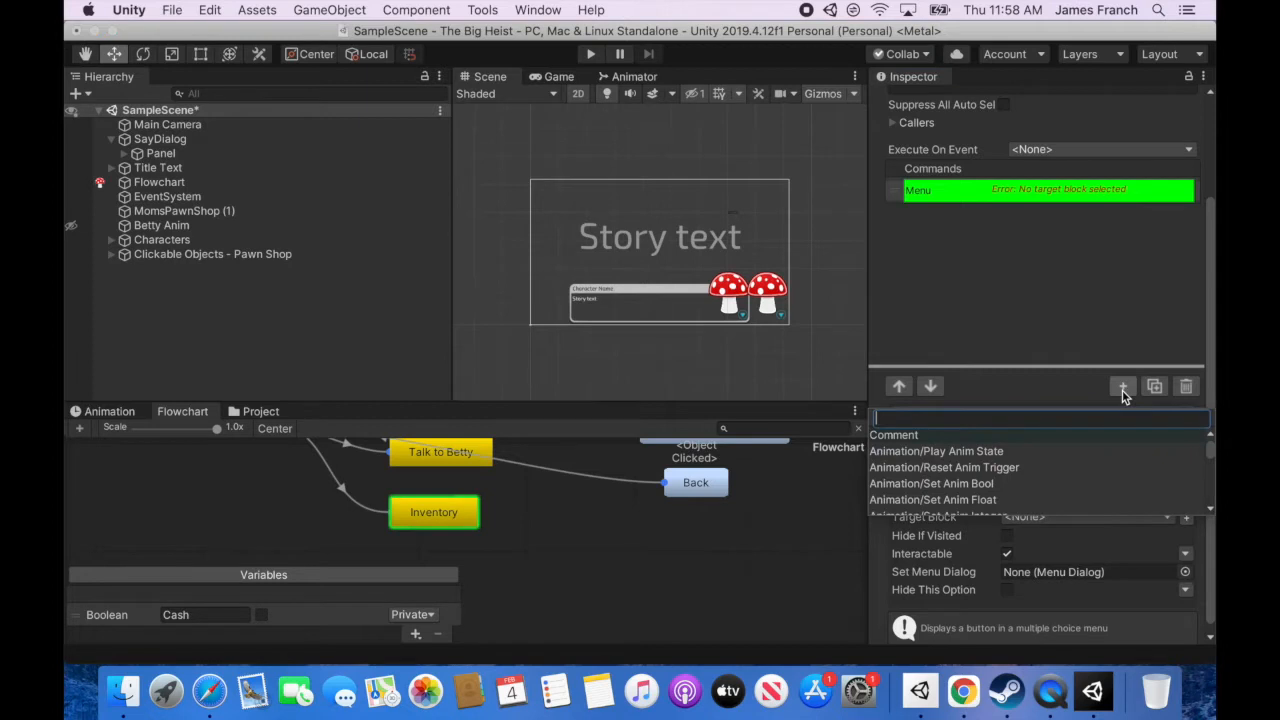
{"action": "left_click", "coordinate": [1125, 389]}
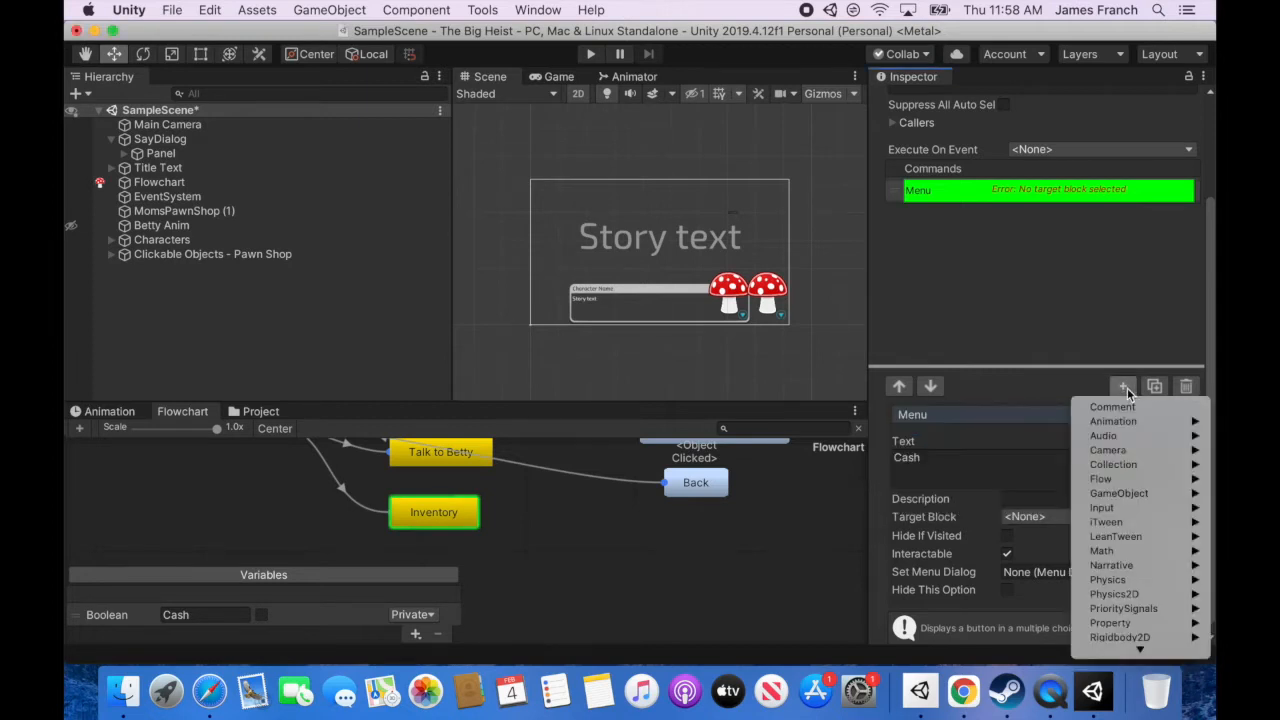
{"action": "mouse_move", "coordinate": [1105, 479]}
{"action": "left_click", "coordinate": [990, 438]}
{"action": "left_click_drag", "start_coordinate": [895, 336], "coordinate": [895, 316]}
Add an Else command after the Menu command, and set the If condition to Cash == True
{"action": "left_click", "coordinate": [1122, 512]}
{"action": "mouse_move", "coordinate": [1100, 604]}
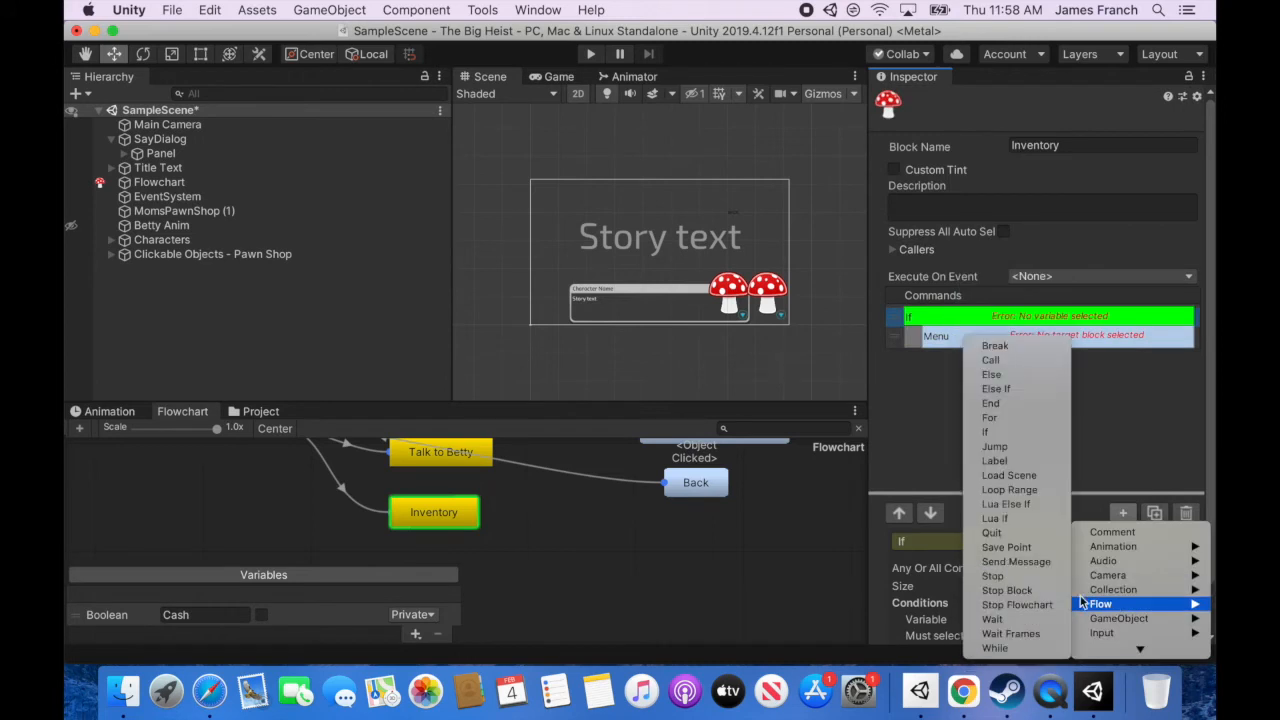
{"action": "left_click", "coordinate": [997, 381]}
{"action": "left_click", "coordinate": [1071, 569]}
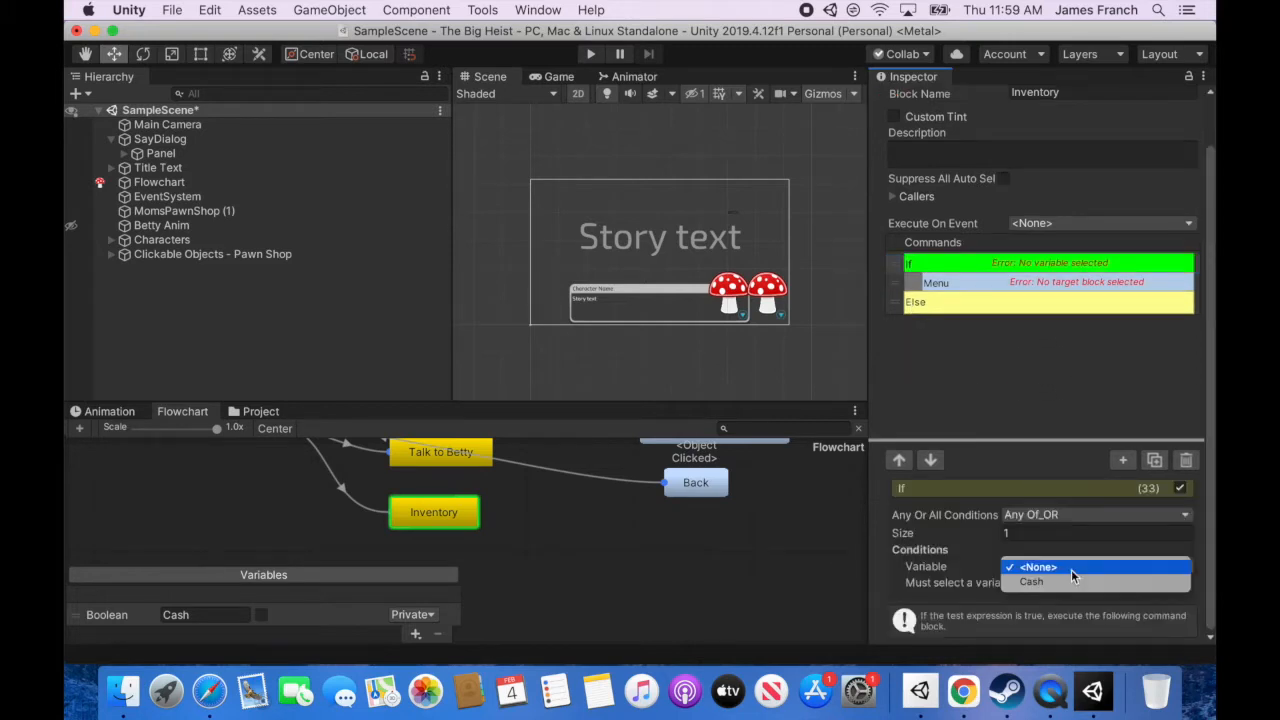
{"action": "left_click", "coordinate": [1055, 588]}
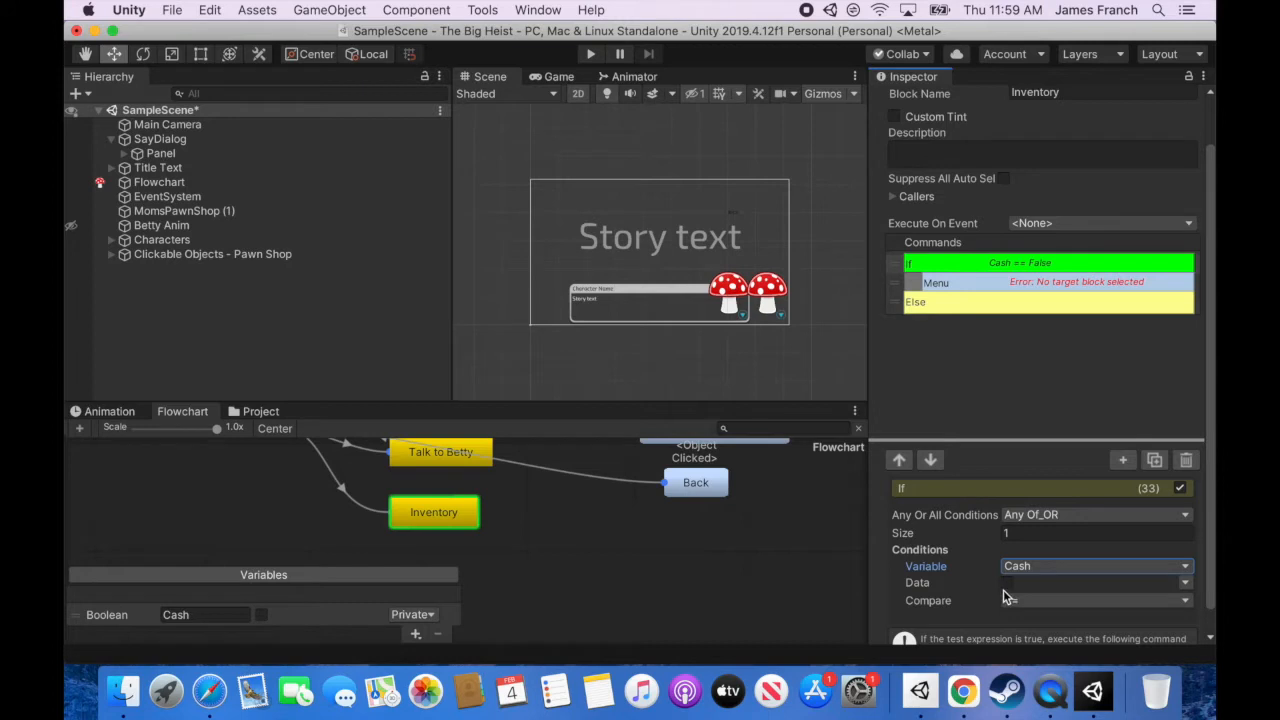
{"action": "left_click", "coordinate": [1006, 584]}
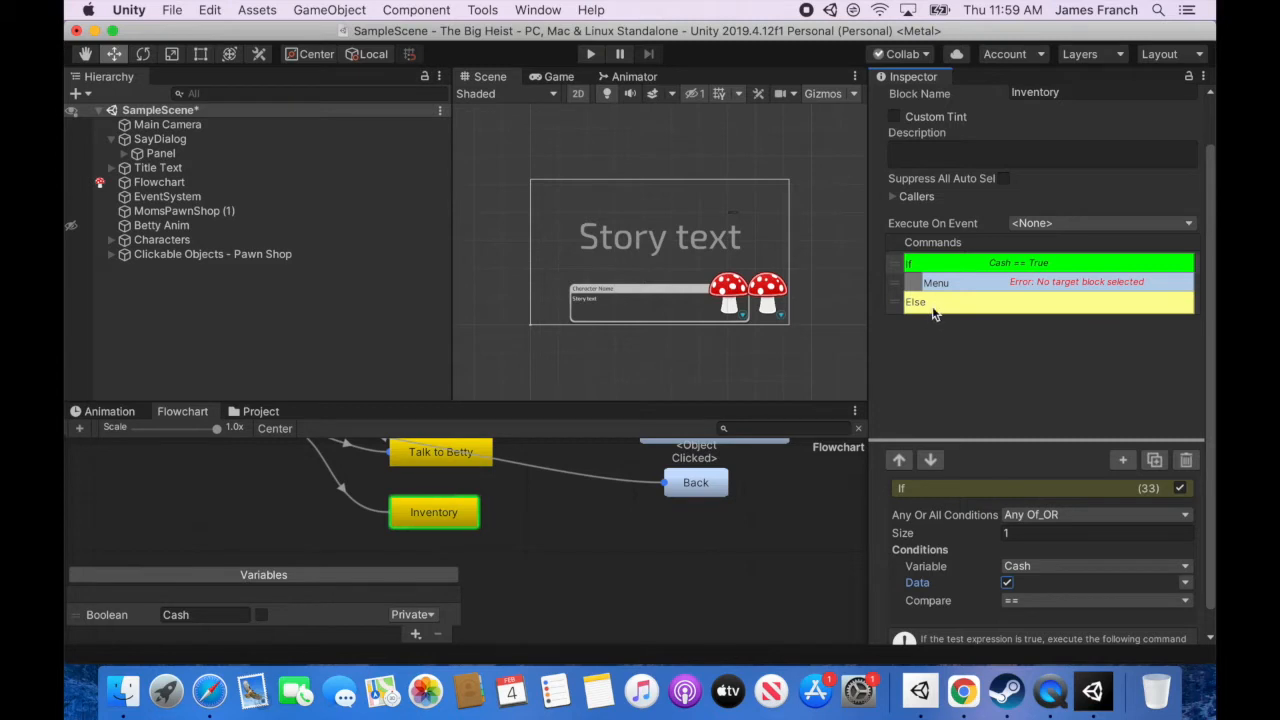
Duplicate the Cash Menu command and move the copy below the Else command
{"action": "left_click", "coordinate": [980, 286]}
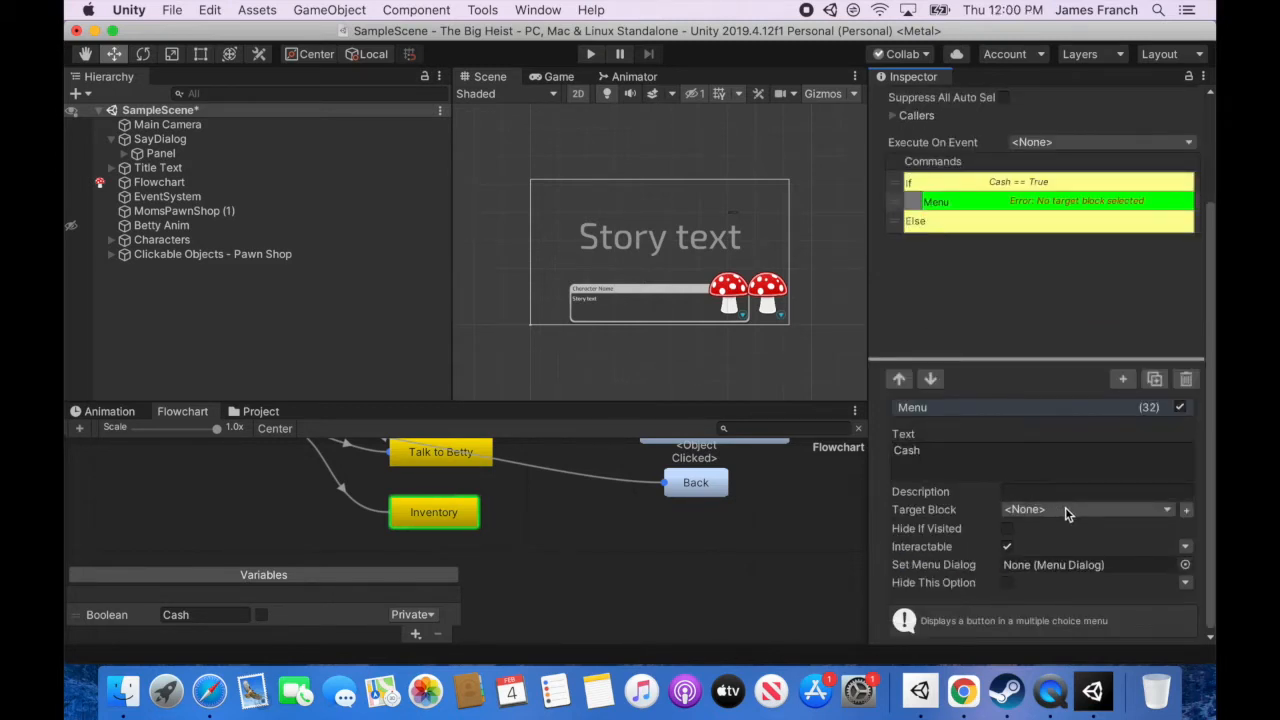
{"action": "left_click", "coordinate": [1065, 509]}
{"action": "left_click", "coordinate": [1065, 509]}
{"action": "left_click", "coordinate": [916, 452]}
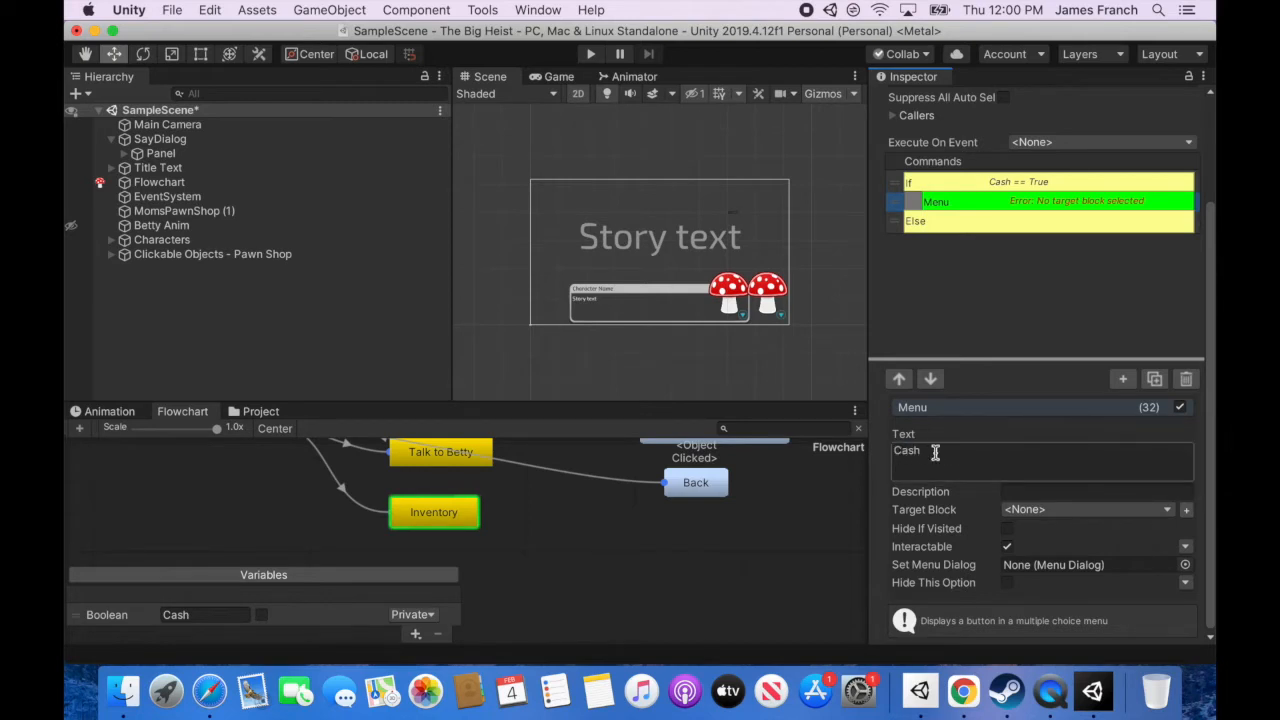
{"action": "left_click", "coordinate": [1155, 378]}
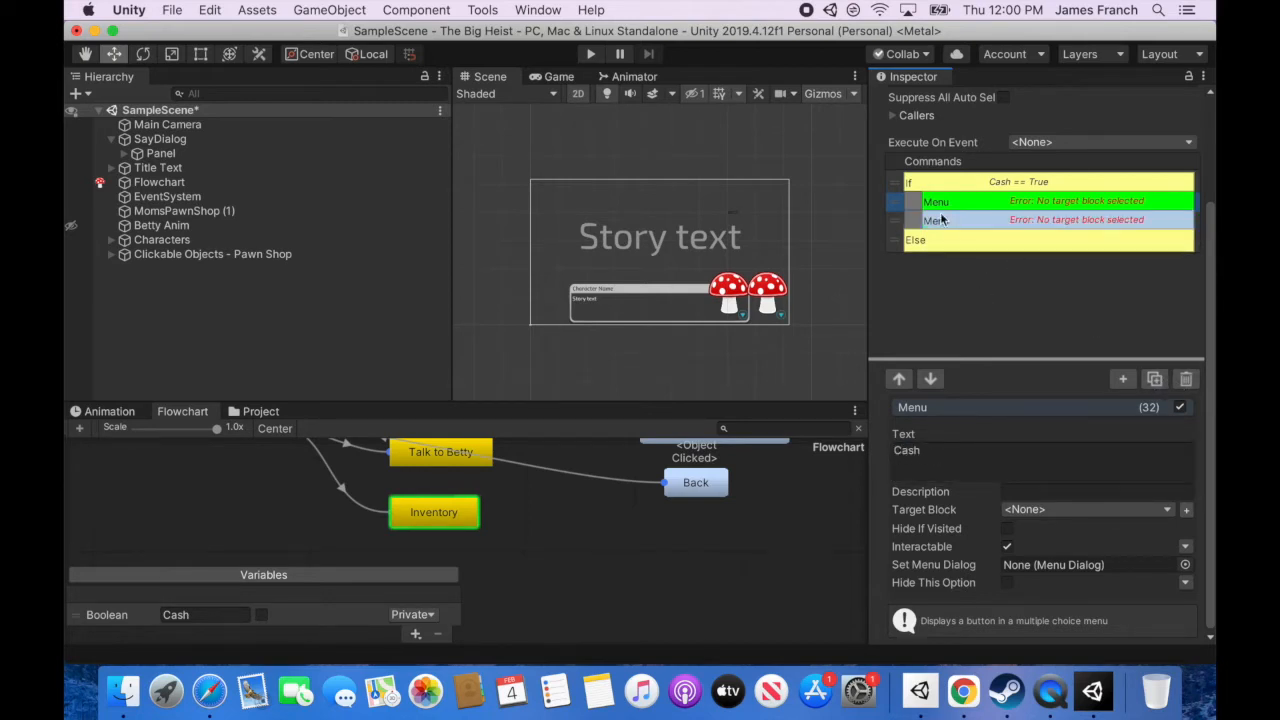
{"action": "left_click_drag", "start_coordinate": [893, 219], "coordinate": [955, 252]}
Clear the option text of the Menu command under Else and turn off its Interactable setting
{"action": "left_click", "coordinate": [928, 462]}
{"action": "key", "text": "BackSpace"}
{"action": "left_click", "coordinate": [1007, 546]}
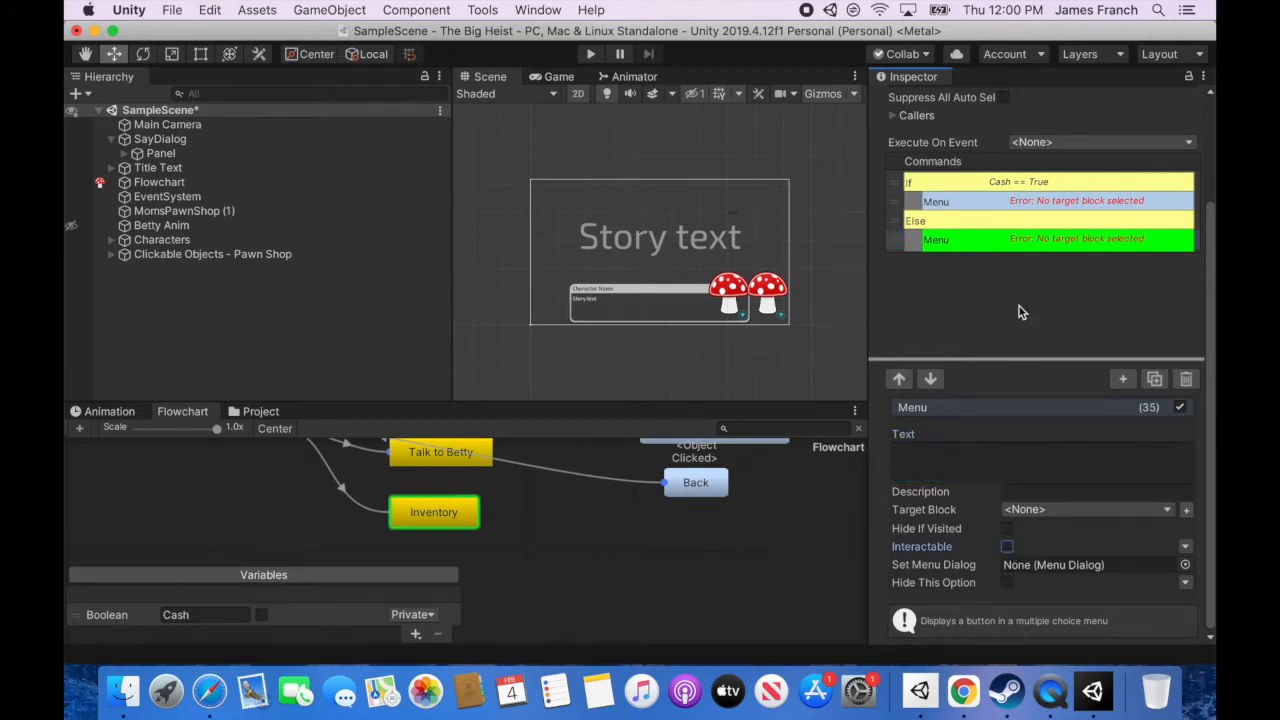
Add an End command from the Flow category after the Menu command under Else
{"action": "left_click", "coordinate": [1123, 379]}
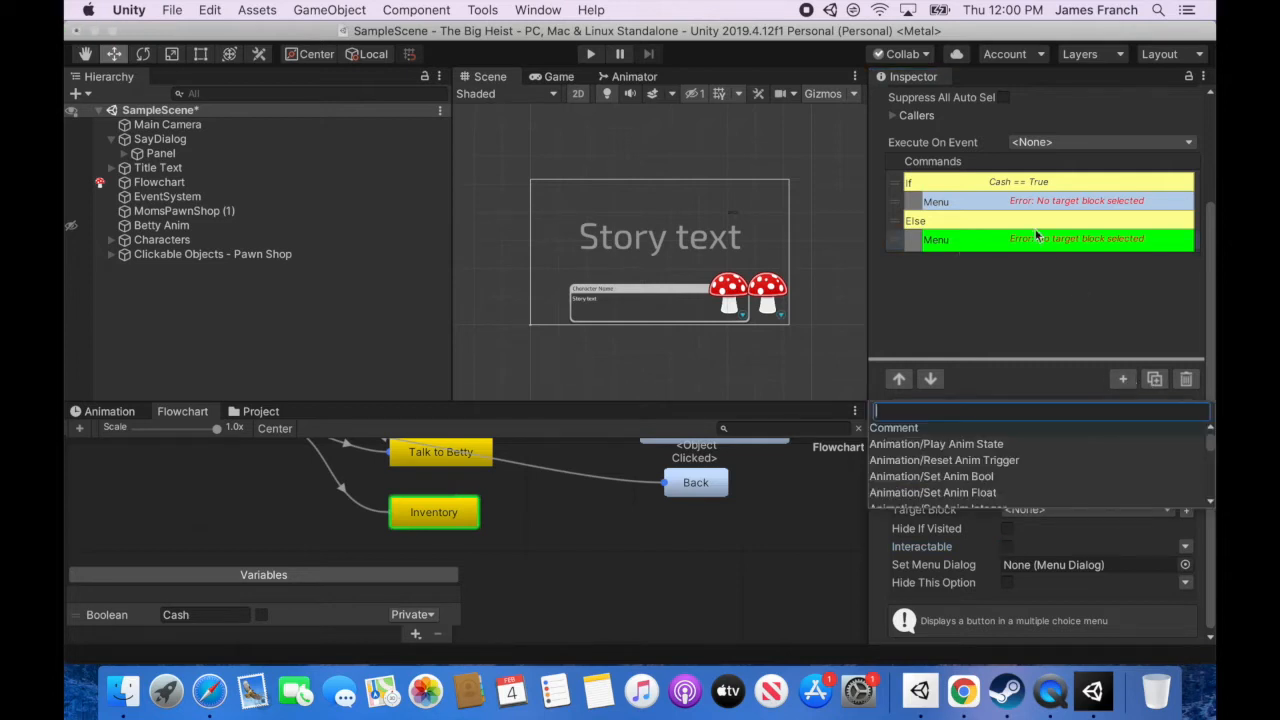
{"action": "left_click", "coordinate": [1124, 380]}
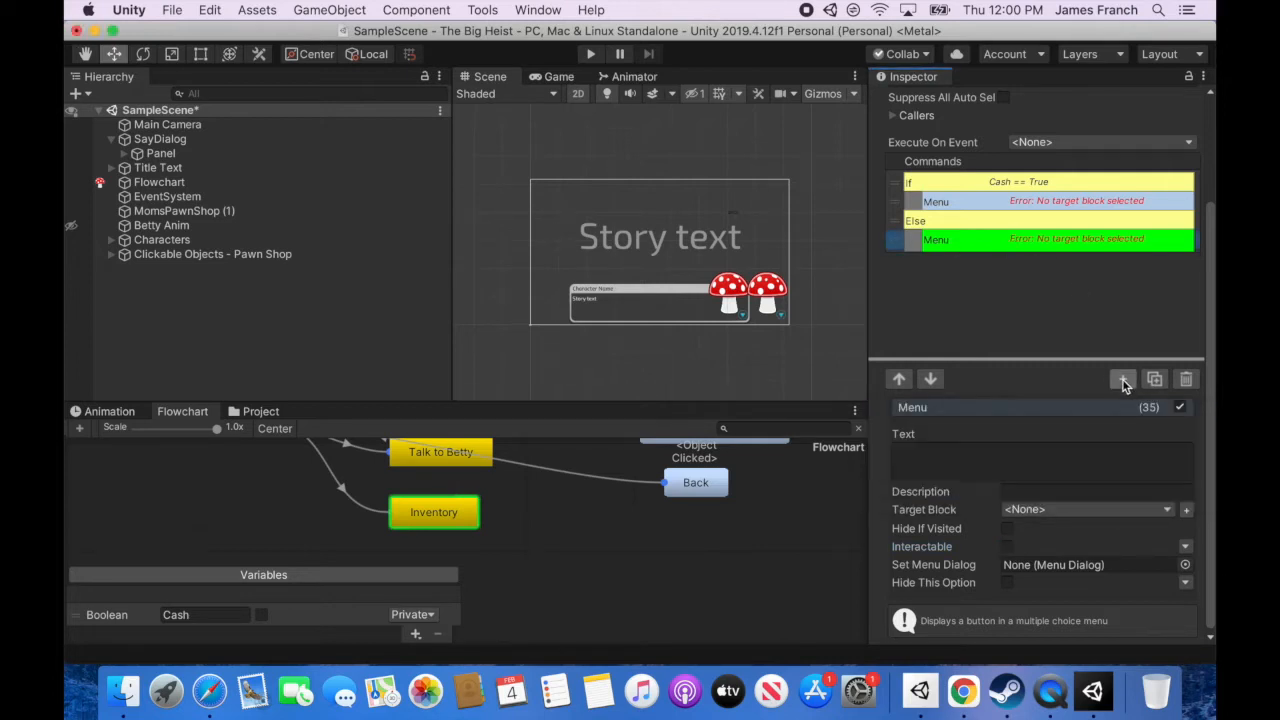
{"action": "mouse_move", "coordinate": [1118, 472]}
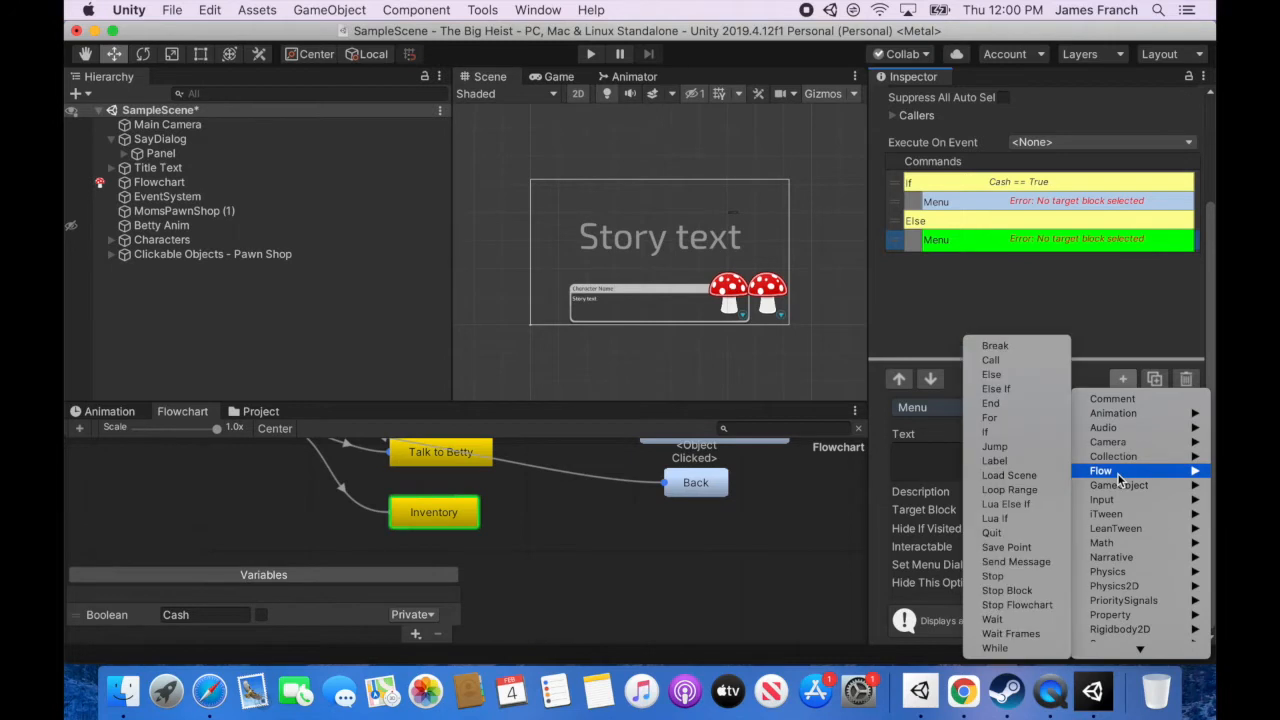
{"action": "left_click", "coordinate": [993, 403]}
{"action": "left_click", "coordinate": [930, 395]}
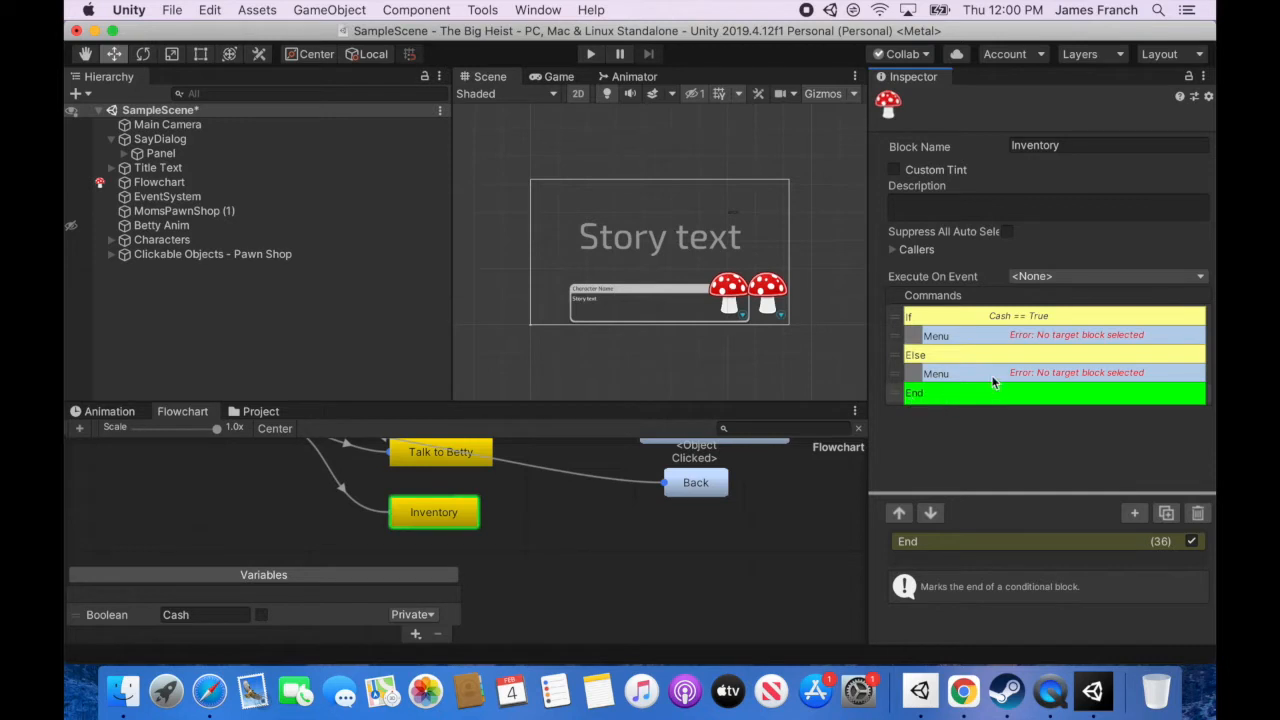
Place a copy of the If command after End and set its condition variable to the Boolean Bottle
{"action": "left_click", "coordinate": [975, 317]}
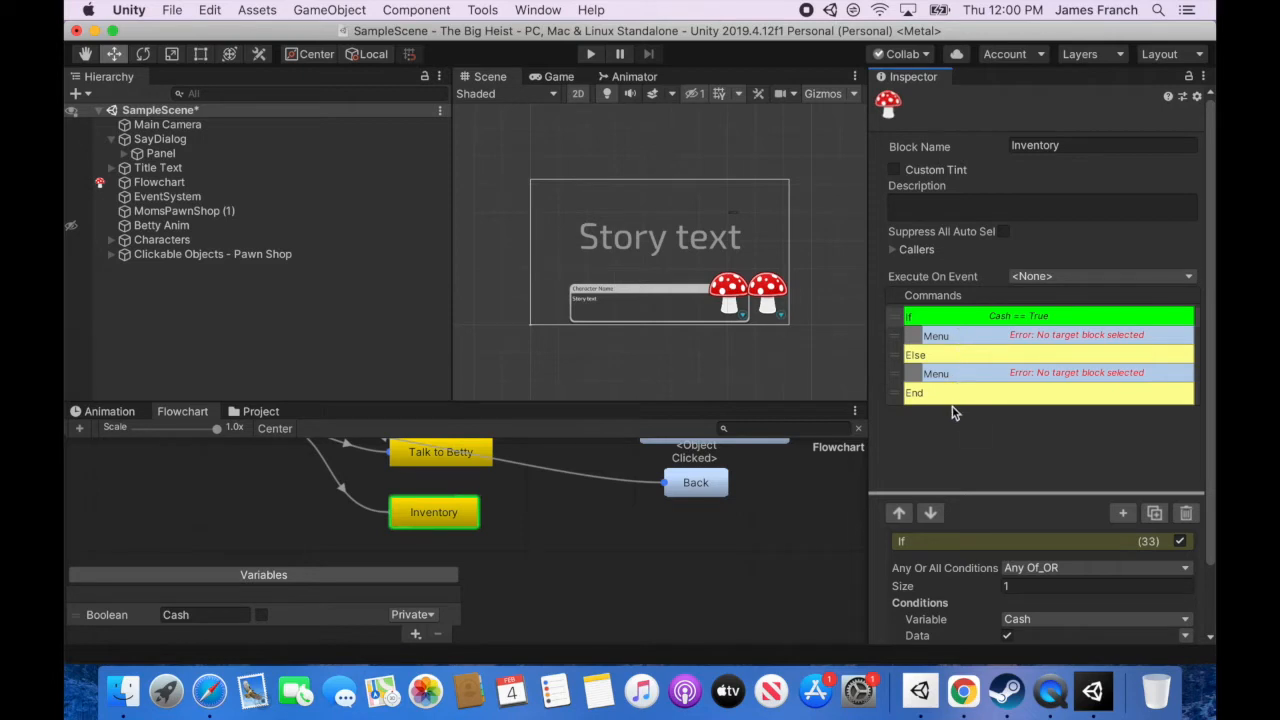
{"action": "left_click", "coordinate": [950, 396]}
{"action": "left_click", "coordinate": [958, 315]}
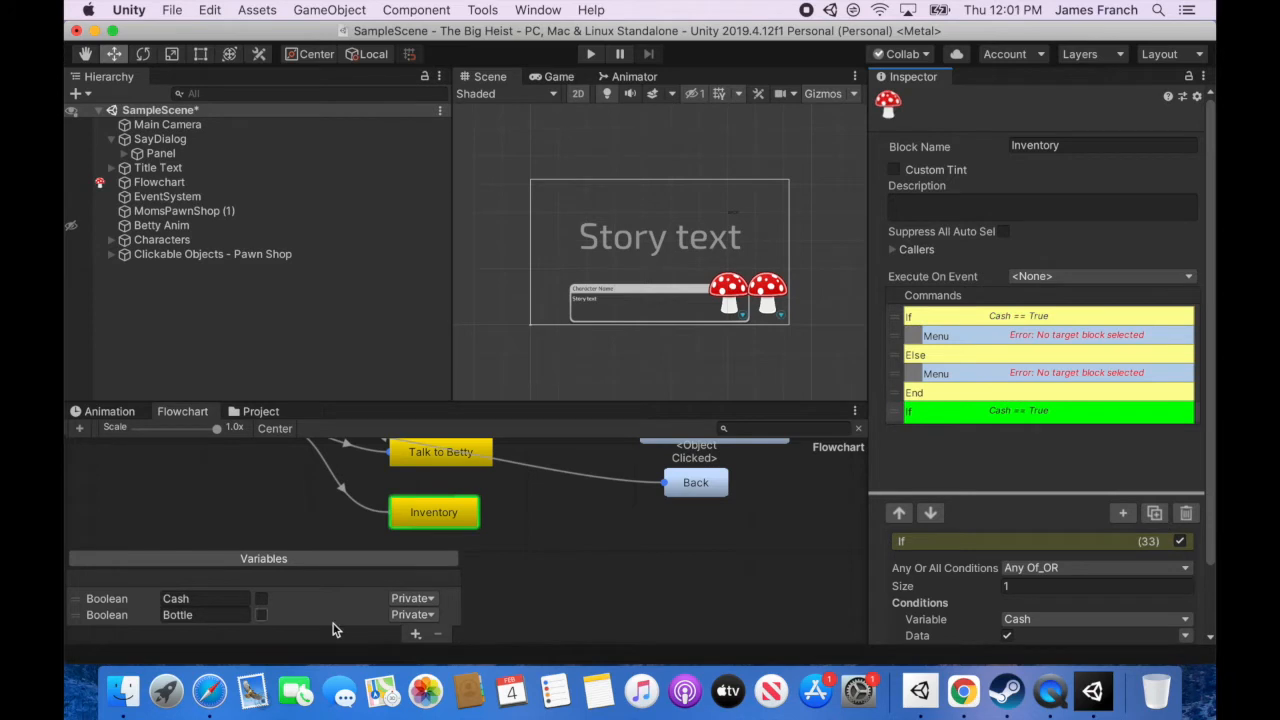
{"action": "left_click", "coordinate": [1123, 618]}
{"action": "left_click", "coordinate": [1066, 617]}
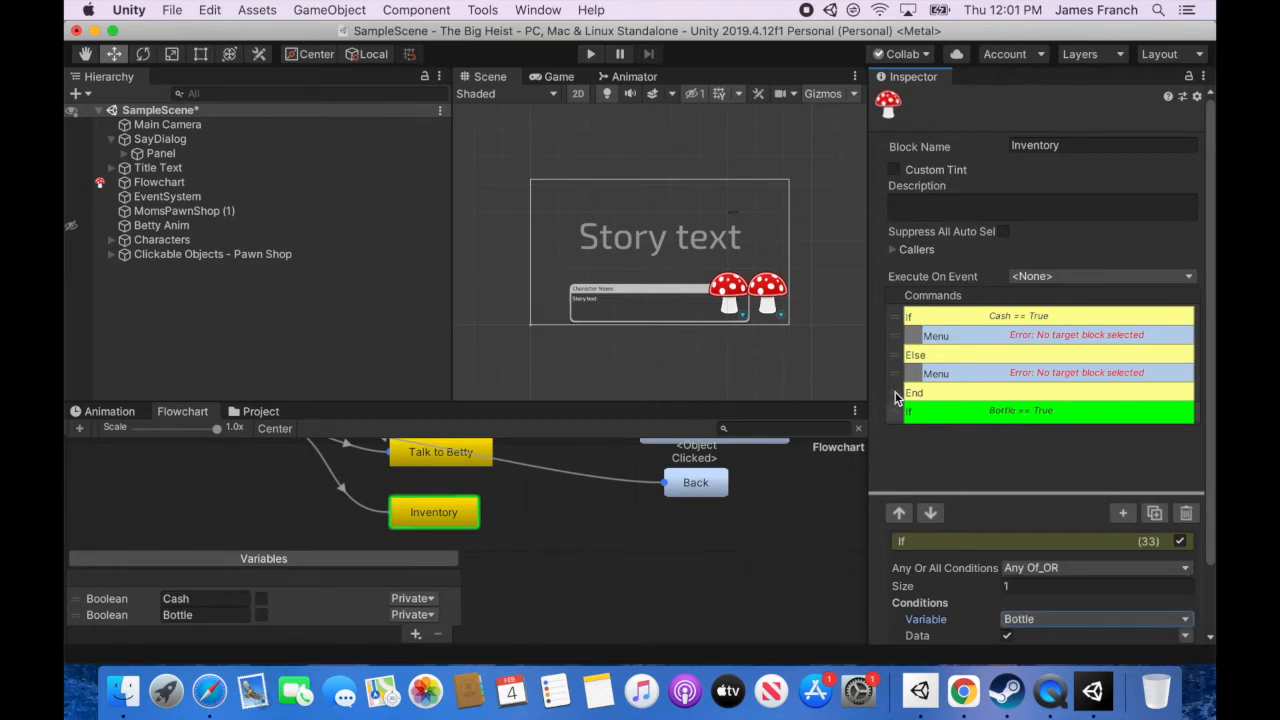
Try placing the End command below the Bottle If command, and restore the original order
{"action": "left_click_drag", "start_coordinate": [893, 394], "coordinate": [895, 418]}
{"action": "left_click", "coordinate": [976, 392]}
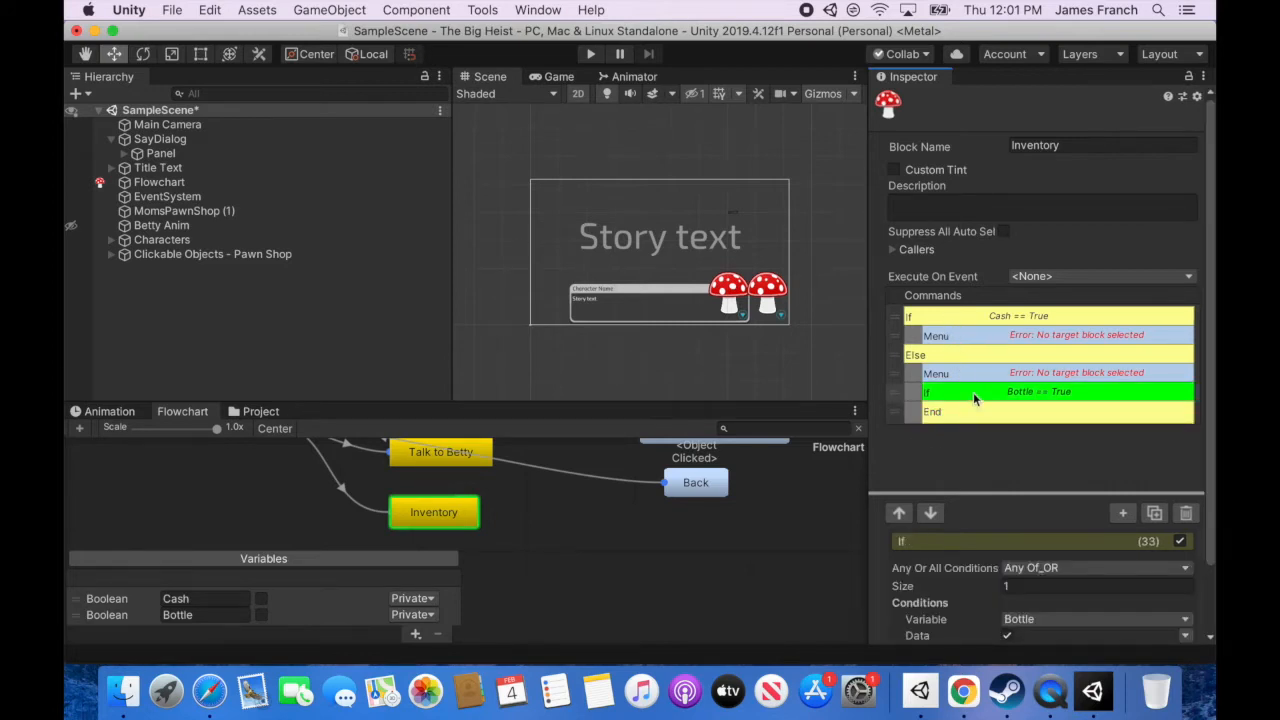
{"action": "left_click", "coordinate": [936, 416]}
{"action": "mouse_move", "coordinate": [895, 416]}
{"action": "left_mouse_down"}
{"action": "mouse_move", "coordinate": [894, 393]}
{"action": "mouse_move", "coordinate": [893, 436]}
{"action": "left_mouse_up"}
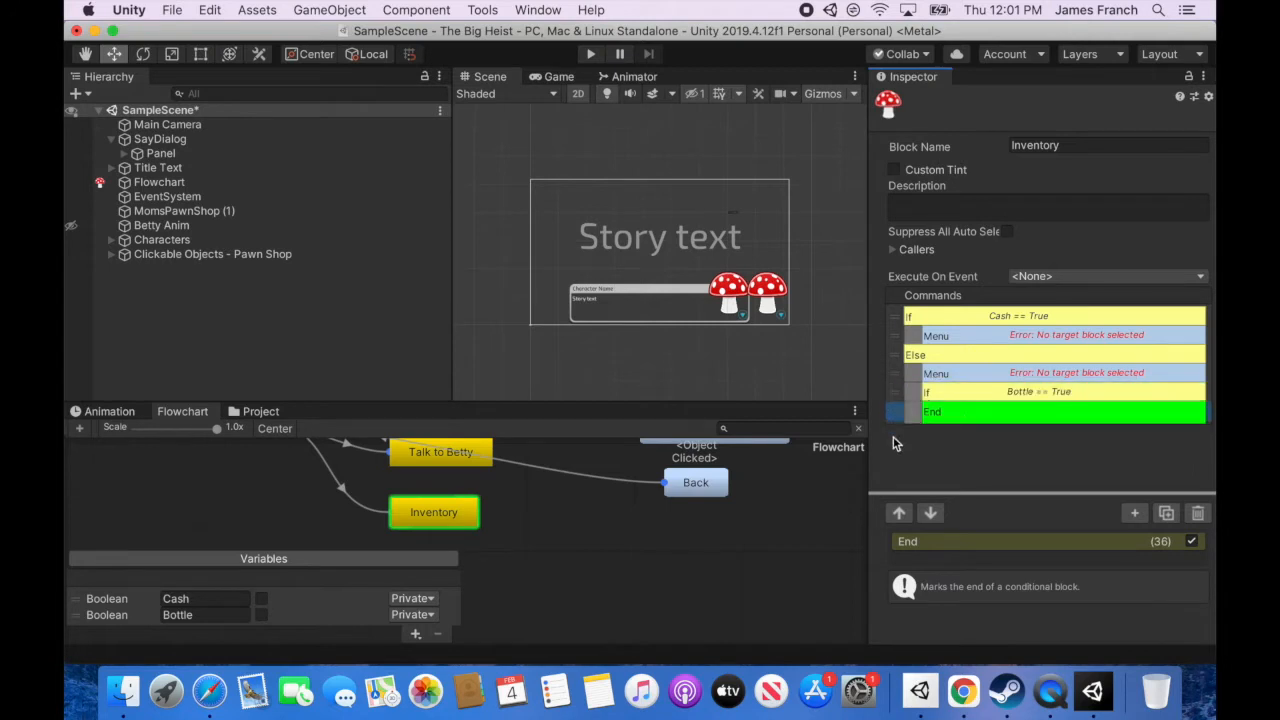
{"action": "left_click", "coordinate": [957, 393]}
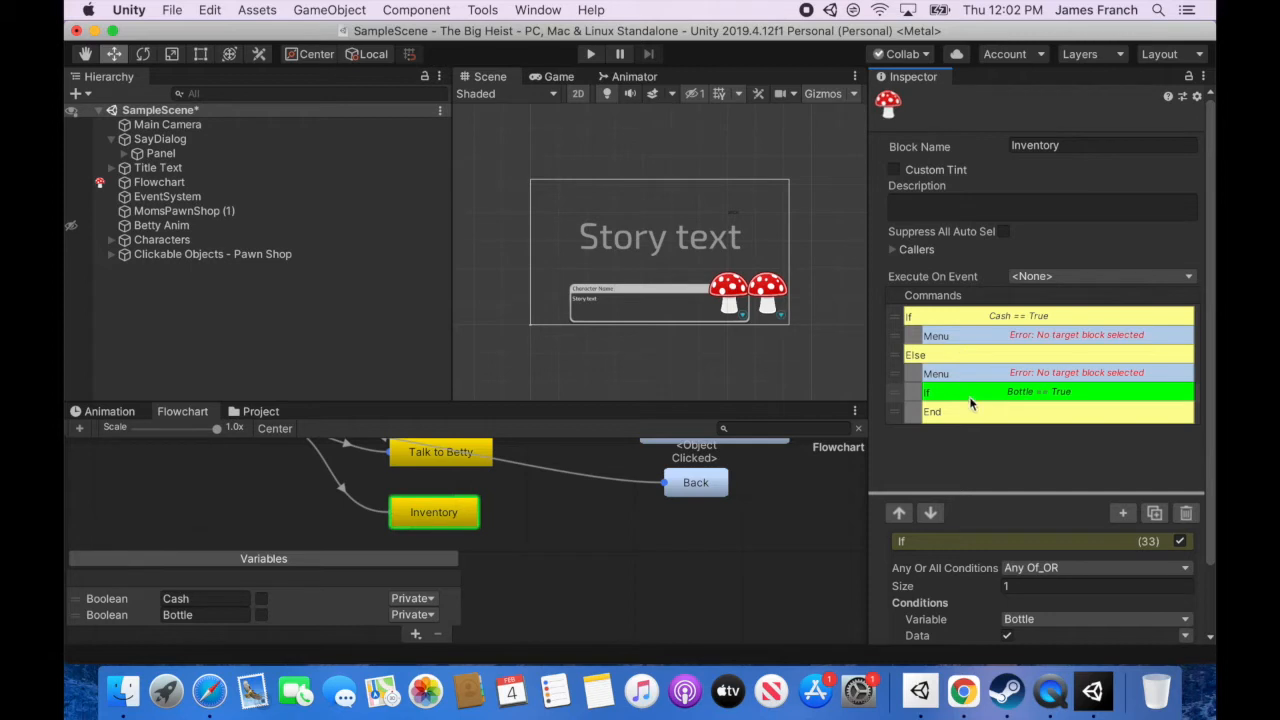
{"action": "left_click", "coordinate": [954, 357]}
{"action": "left_click", "coordinate": [973, 392]}
{"action": "left_click_drag", "start_coordinate": [893, 393], "coordinate": [900, 442]}
Duplicate the End command and place the copy after the Bottle If command
{"action": "left_click", "coordinate": [984, 398]}
{"action": "left_click", "coordinate": [1166, 514]}
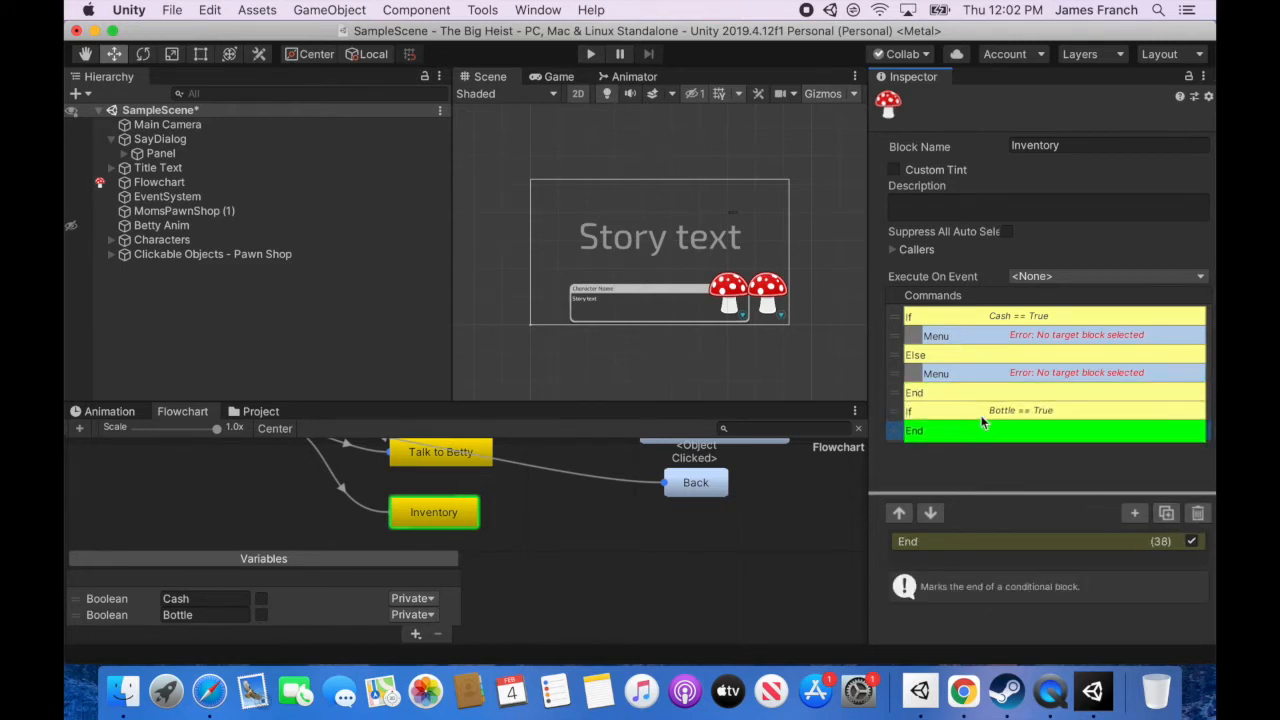
{"action": "left_click", "coordinate": [1045, 335]}
Play-test the Inventory option without collecting the cash, and stop the game
{"action": "left_click", "coordinate": [592, 55]}
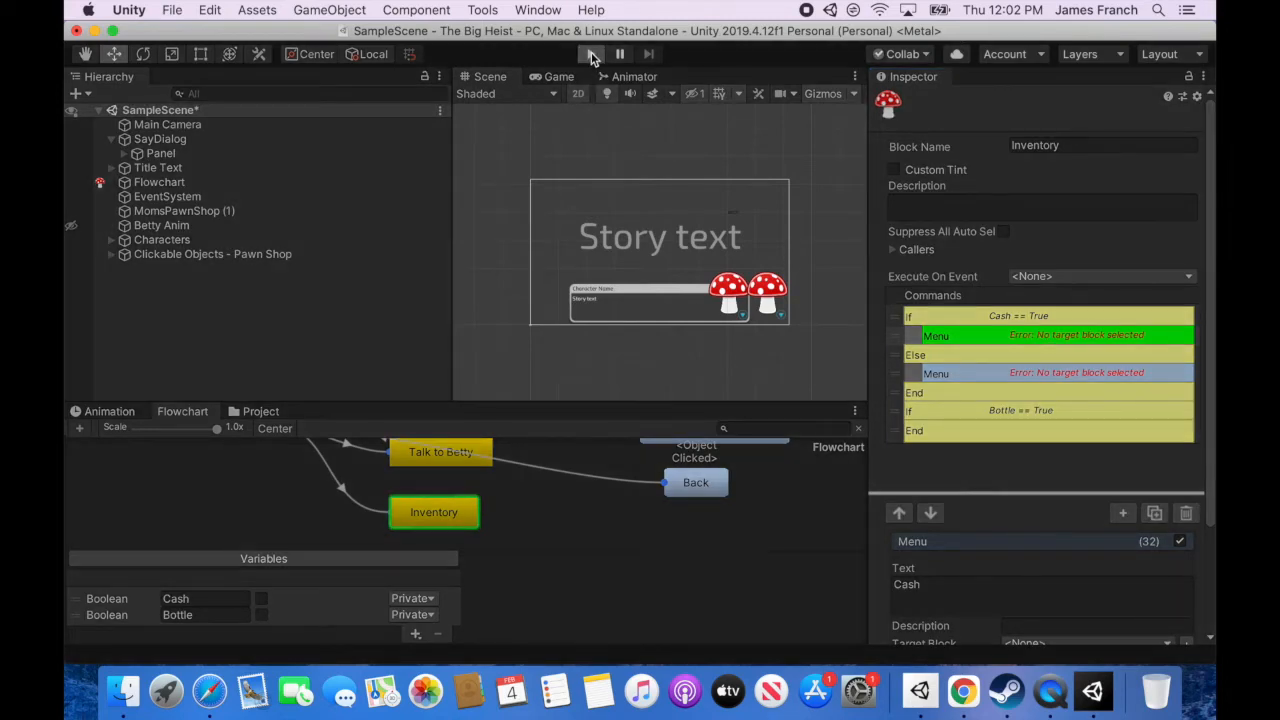
{"action": "left_click", "coordinate": [687, 345]}
{"action": "left_click", "coordinate": [687, 334]}
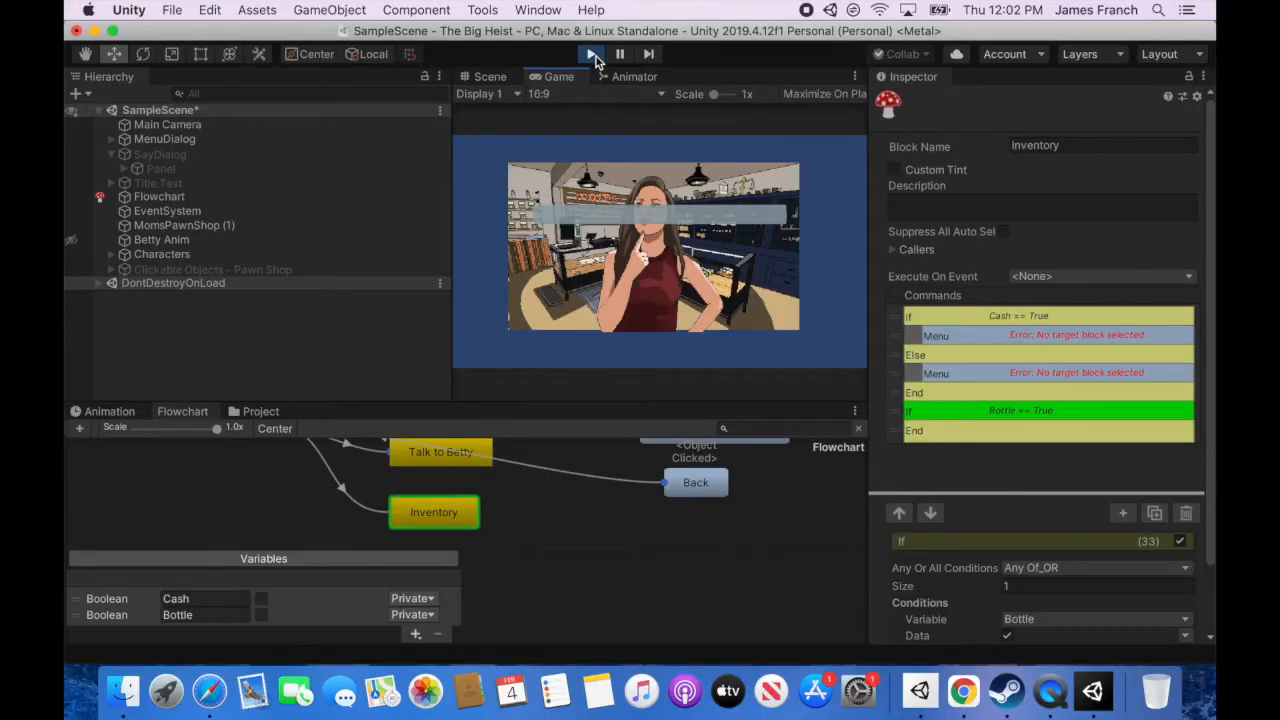
{"action": "left_click", "coordinate": [593, 55]}
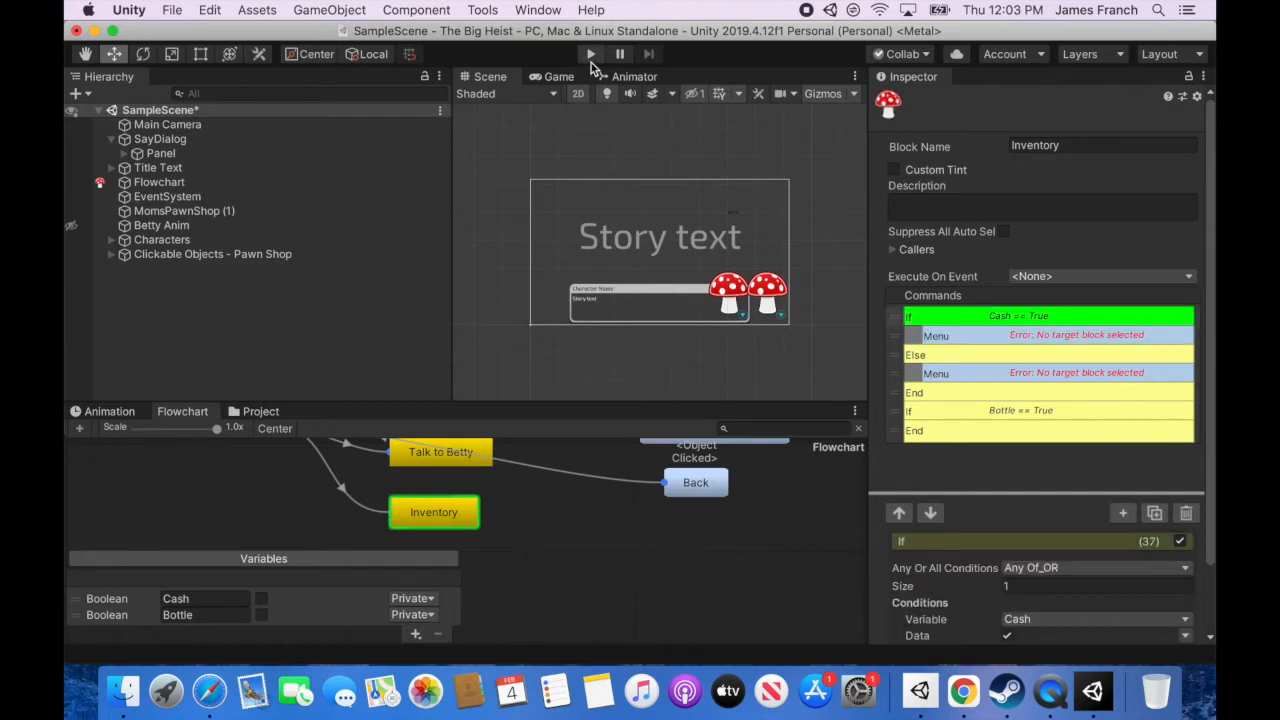
Play-test stealing from the cash register, going back and choosing Cash in the Inventory menu, and stop the game
{"action": "left_click", "coordinate": [591, 56]}
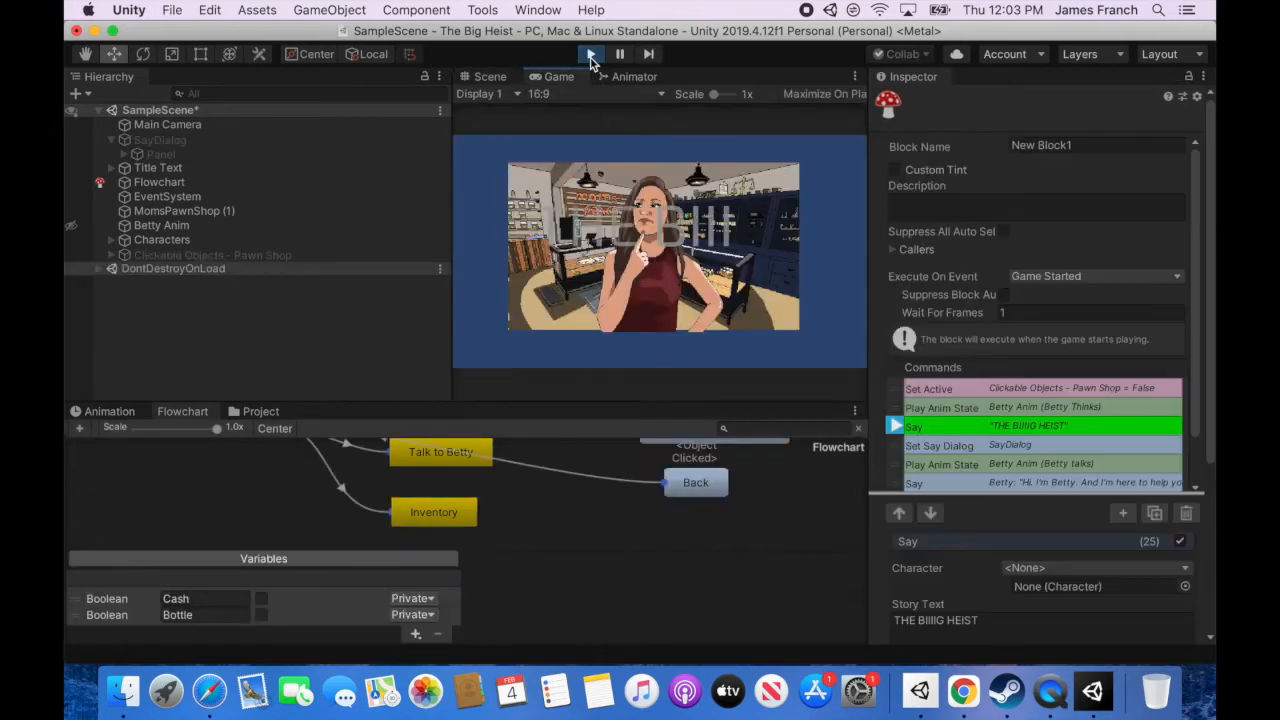
{"action": "left_click", "coordinate": [631, 325]}
{"action": "left_click", "coordinate": [631, 328]}
{"action": "left_click", "coordinate": [672, 199]}
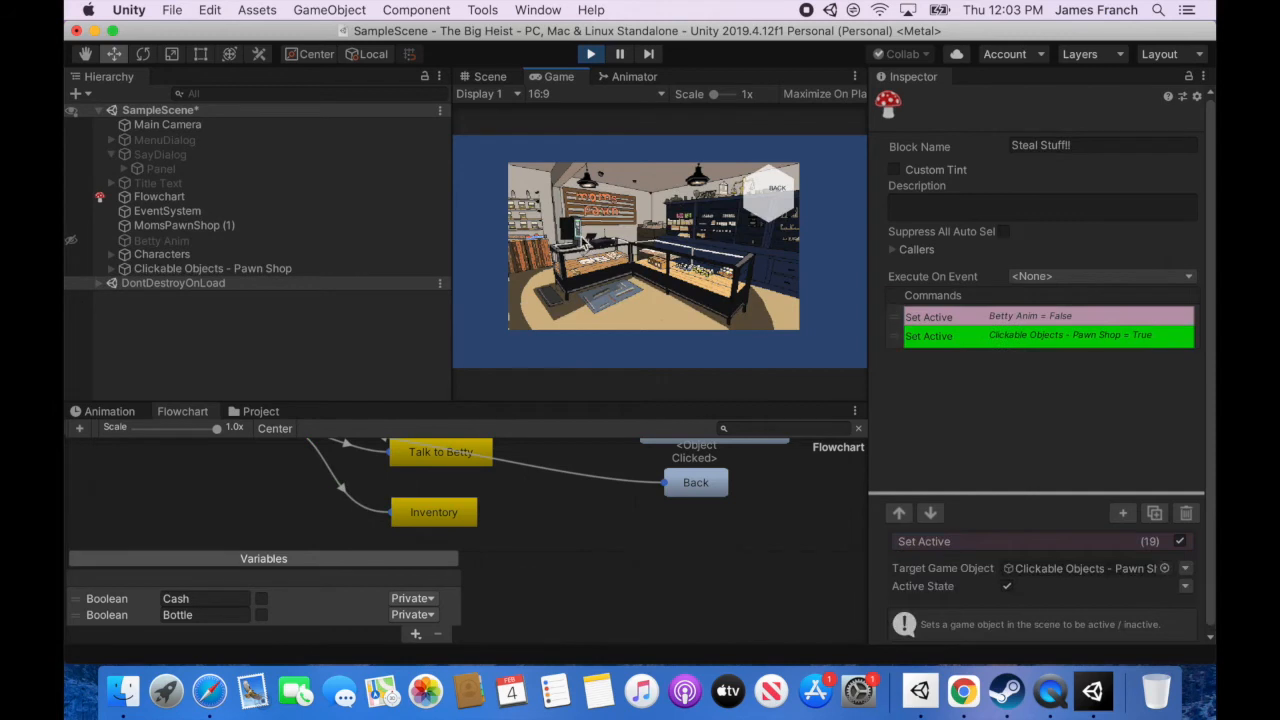
{"action": "left_click", "coordinate": [573, 239]}
{"action": "left_click", "coordinate": [629, 332]}
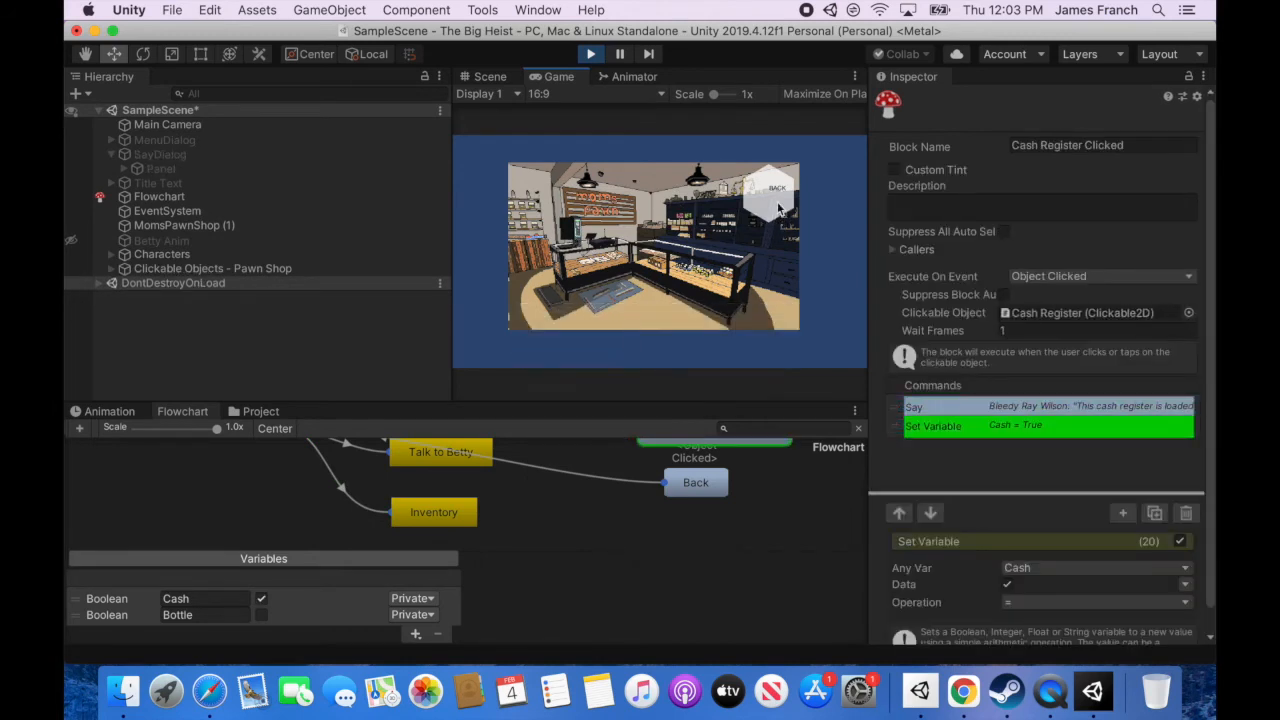
{"action": "left_click", "coordinate": [665, 234]}
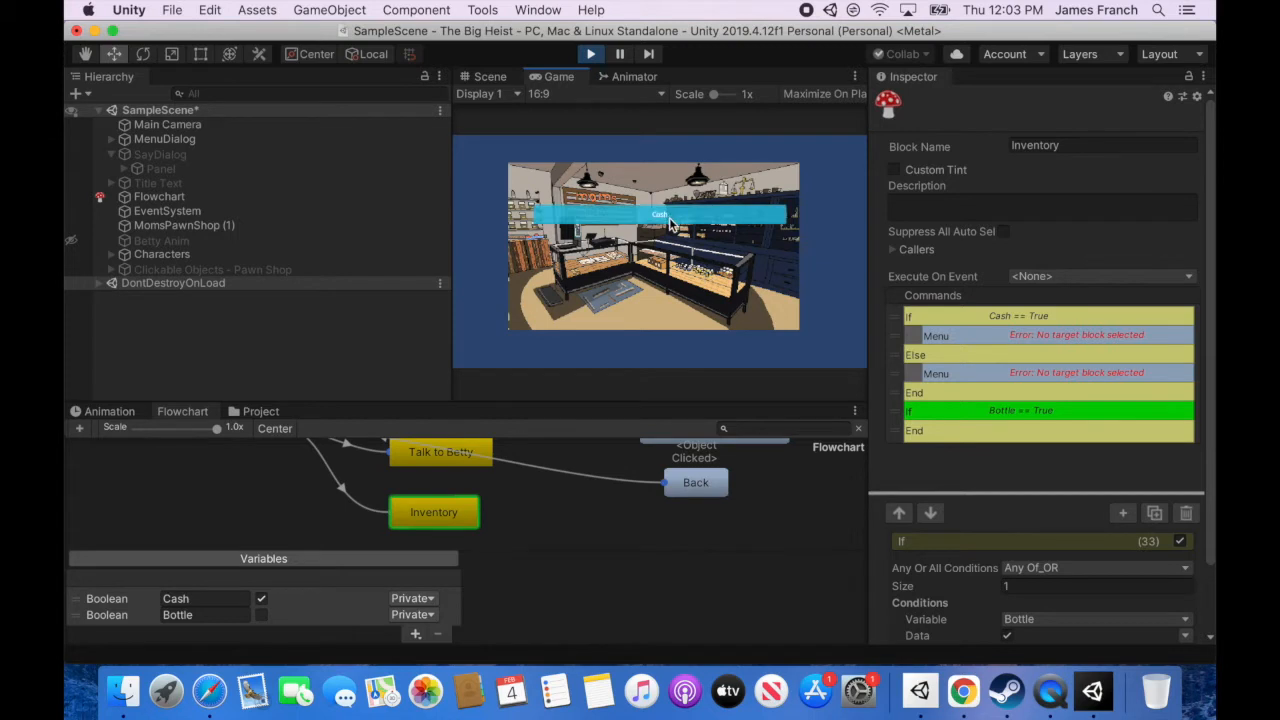
{"action": "left_click", "coordinate": [671, 224]}
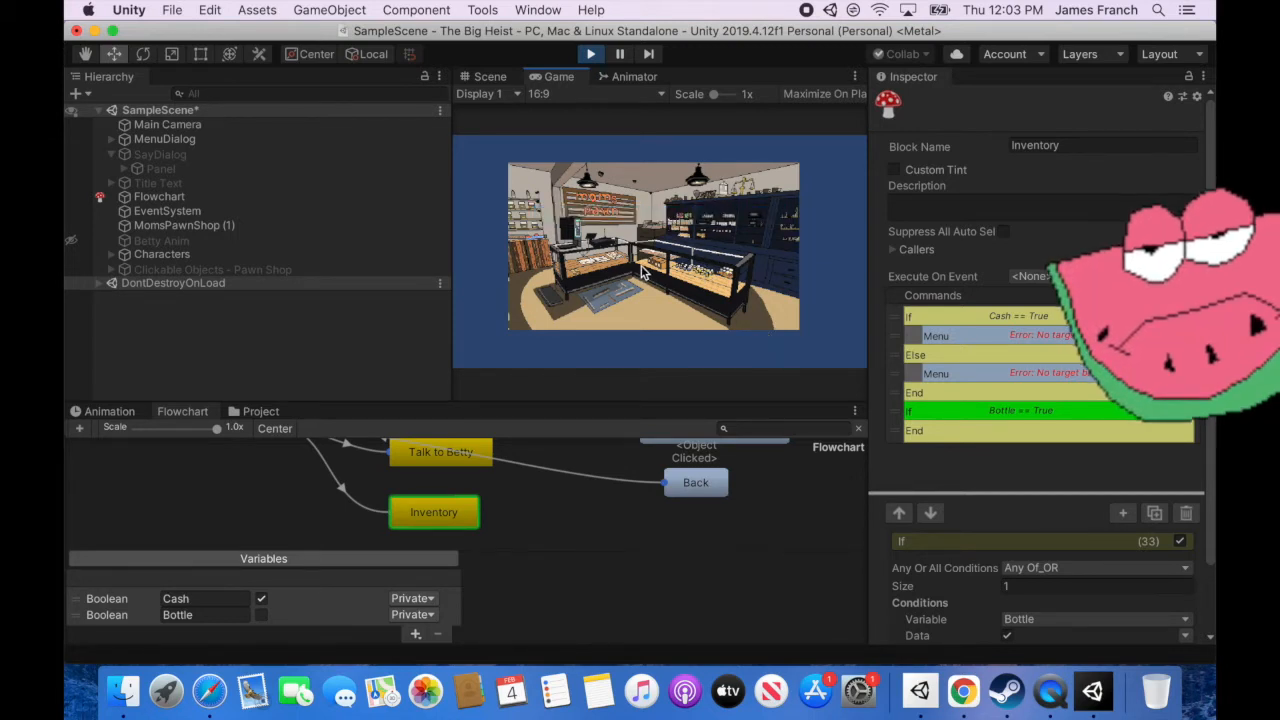
{"action": "left_click", "coordinate": [592, 56]}
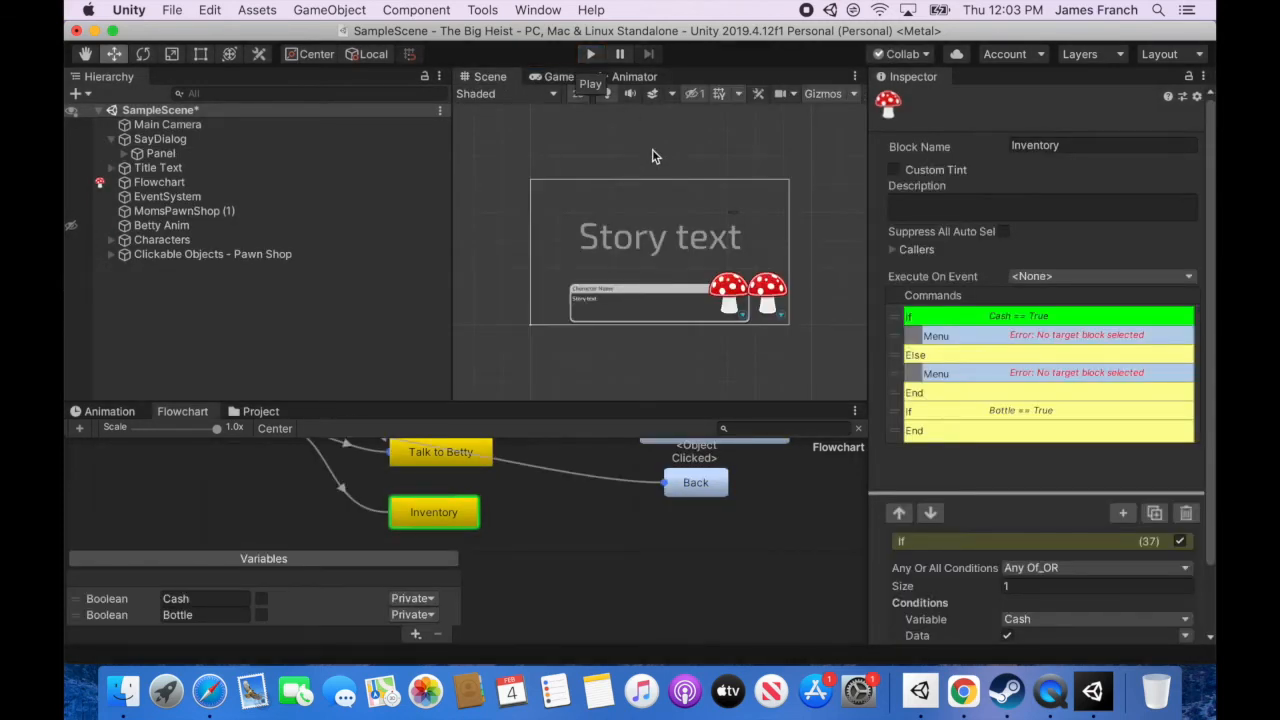
Create a Fungus View and move it above the pawn shop background, to about X 0, Y 5.4
{"action": "left_click", "coordinate": [469, 11]}
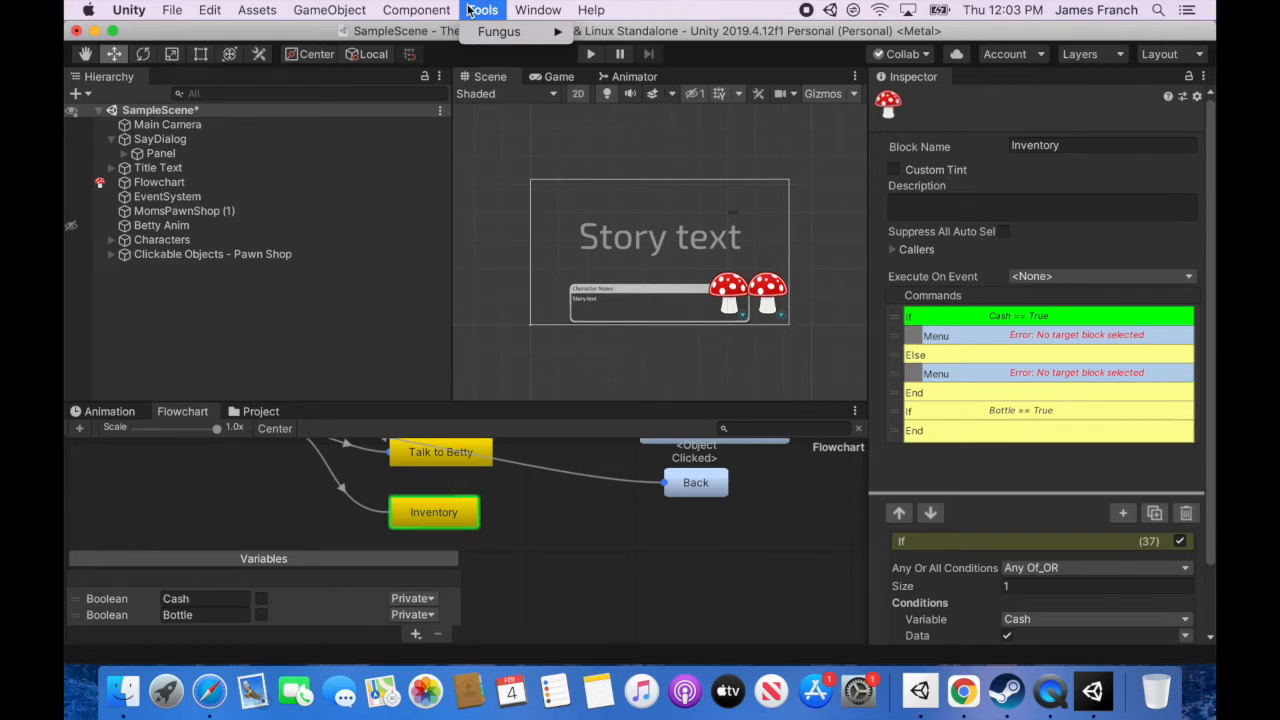
{"action": "mouse_move", "coordinate": [510, 31]}
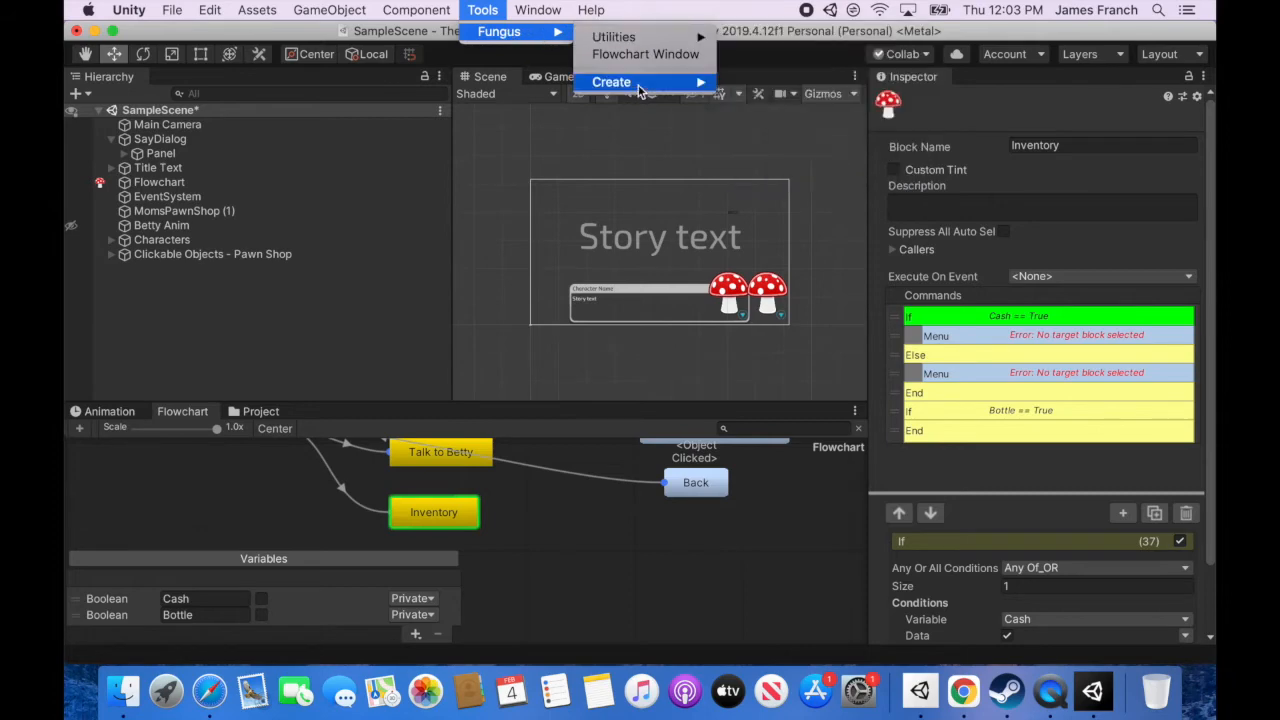
{"action": "mouse_move", "coordinate": [636, 84]}
{"action": "left_click", "coordinate": [764, 259]}
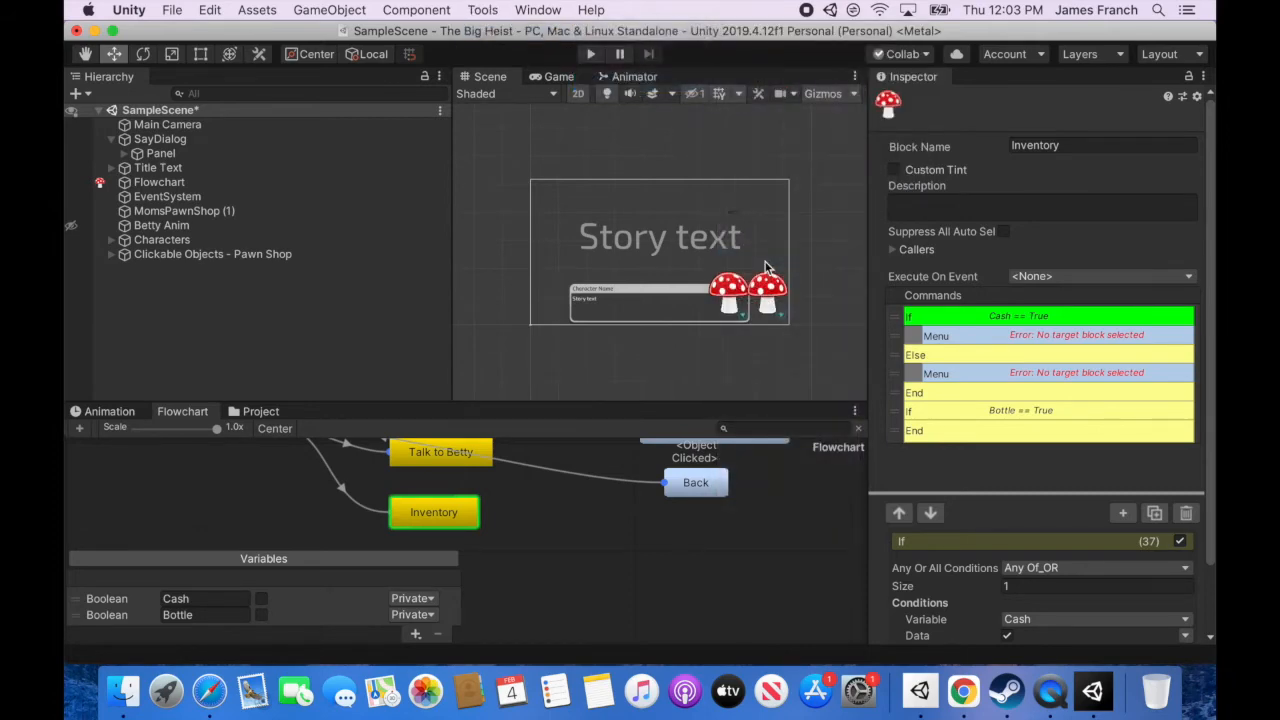
{"action": "left_click_drag", "start_coordinate": [662, 246], "coordinate": [578, 384]}
{"action": "scroll", "coordinate": [513, 290], "scroll_direction": "up", "scroll_amount": 10}
{"action": "scroll", "coordinate": [578, 384], "scroll_direction": "up", "scroll_amount": 2}
{"action": "right_click_drag", "start_coordinate": [614, 346], "coordinate": [609, 197]}
{"action": "scroll", "coordinate": [568, 270], "scroll_direction": "up", "scroll_amount": 10}
{"action": "scroll", "coordinate": [568, 270], "scroll_direction": "down", "scroll_amount": 3}
{"action": "left_click_drag", "start_coordinate": [565, 106], "coordinate": [545, 161]}
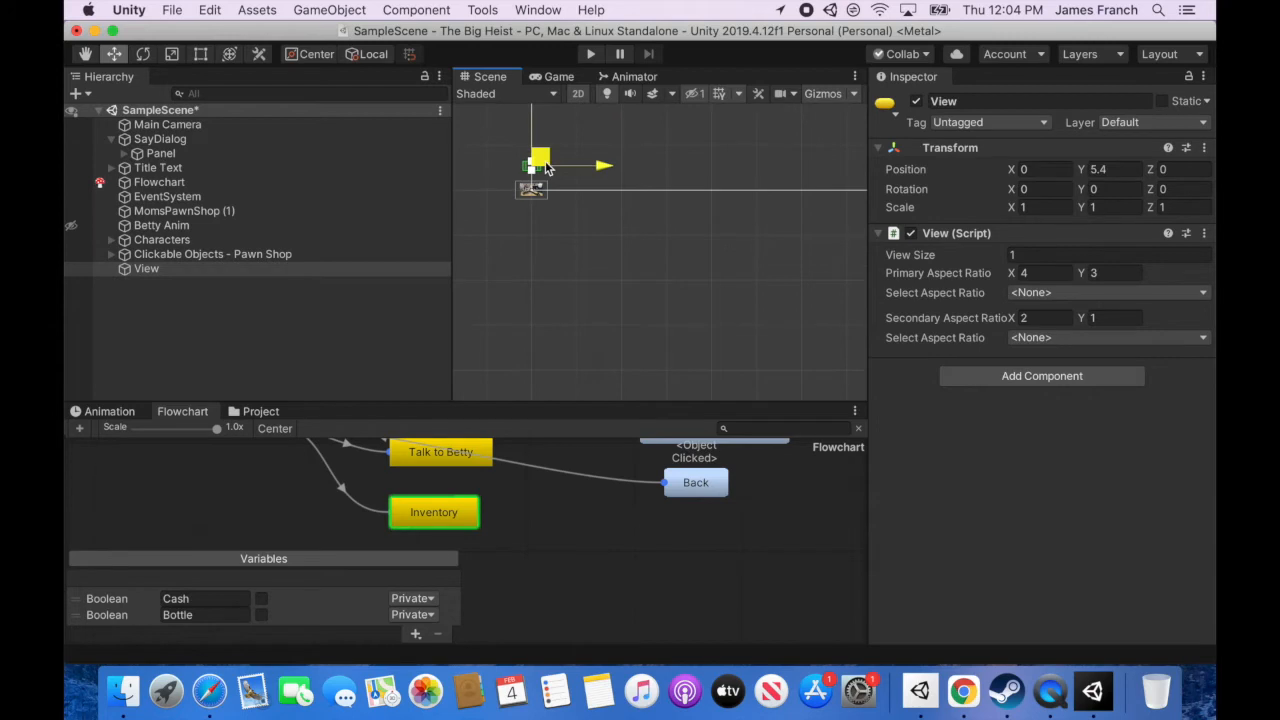
{"action": "scroll", "coordinate": [540, 175], "scroll_direction": "up", "scroll_amount": 5}
Add a Move To View command at the start of the Inventory block and assign the View object as its target
{"action": "left_click", "coordinate": [445, 522]}
{"action": "left_click", "coordinate": [980, 316]}
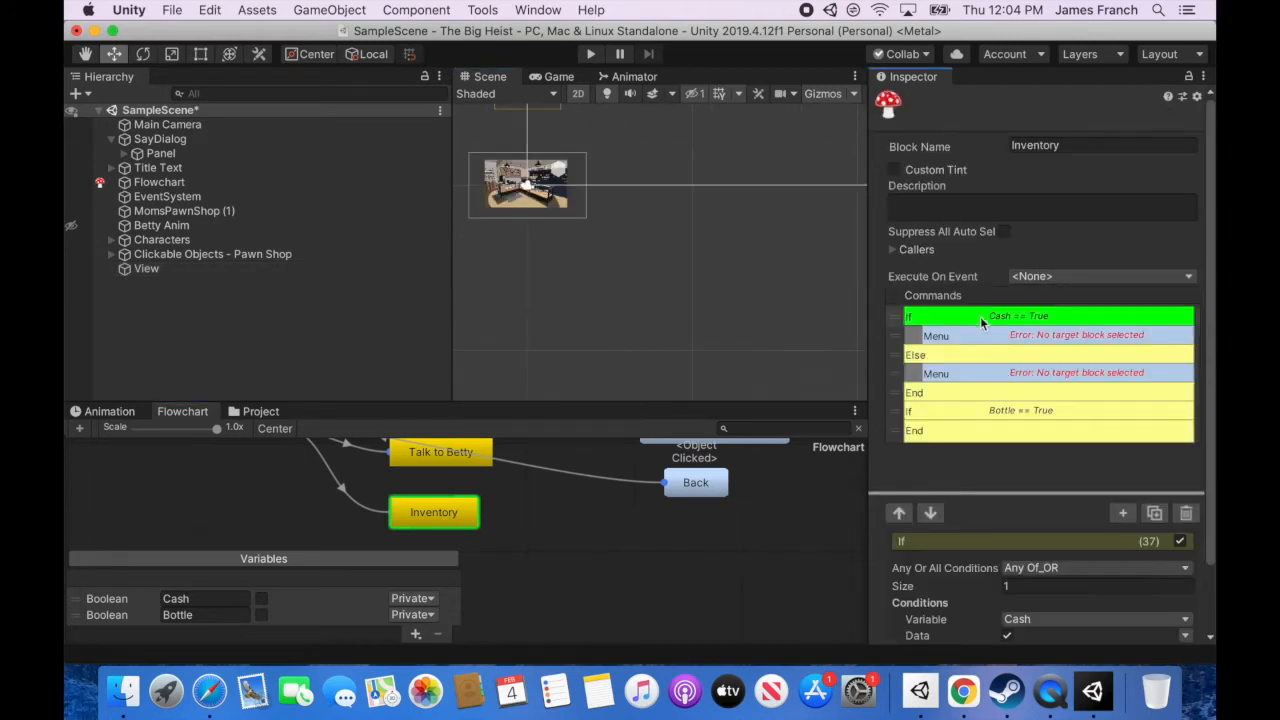
{"action": "left_click", "coordinate": [1124, 514]}
{"action": "mouse_move", "coordinate": [1115, 582]}
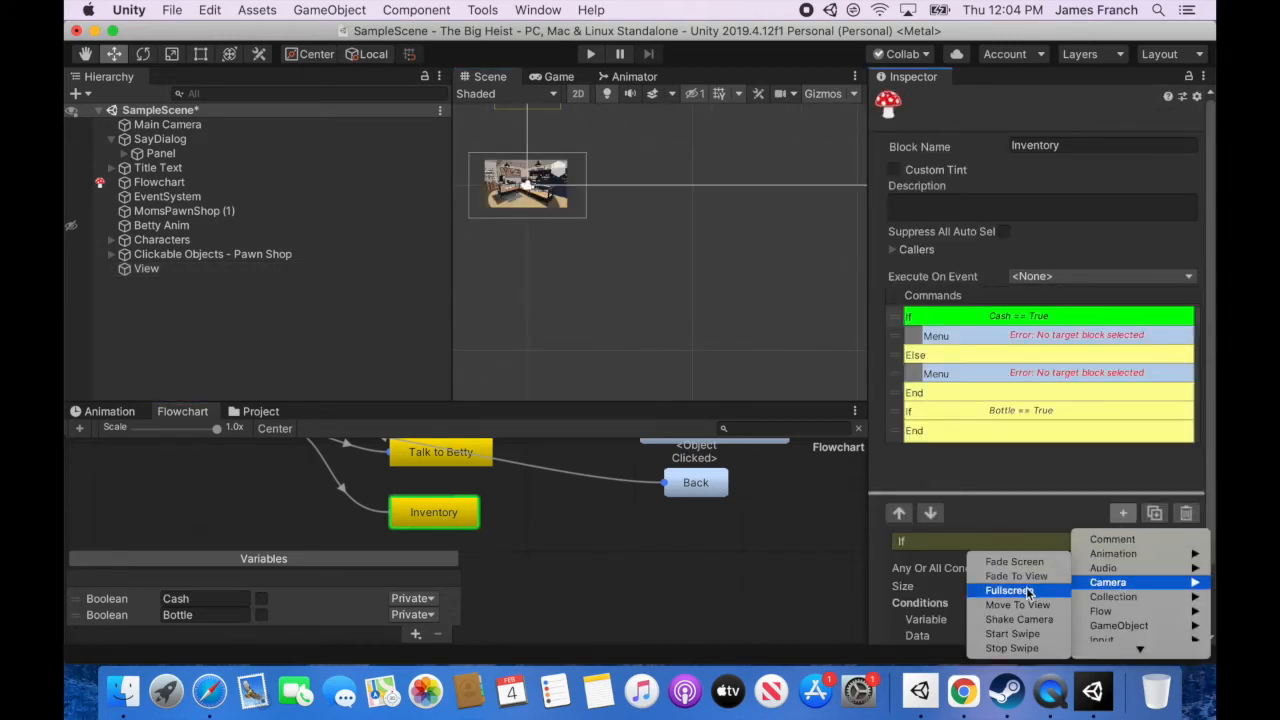
{"action": "left_click", "coordinate": [1020, 605]}
{"action": "left_click_drag", "start_coordinate": [898, 337], "coordinate": [885, 310]}
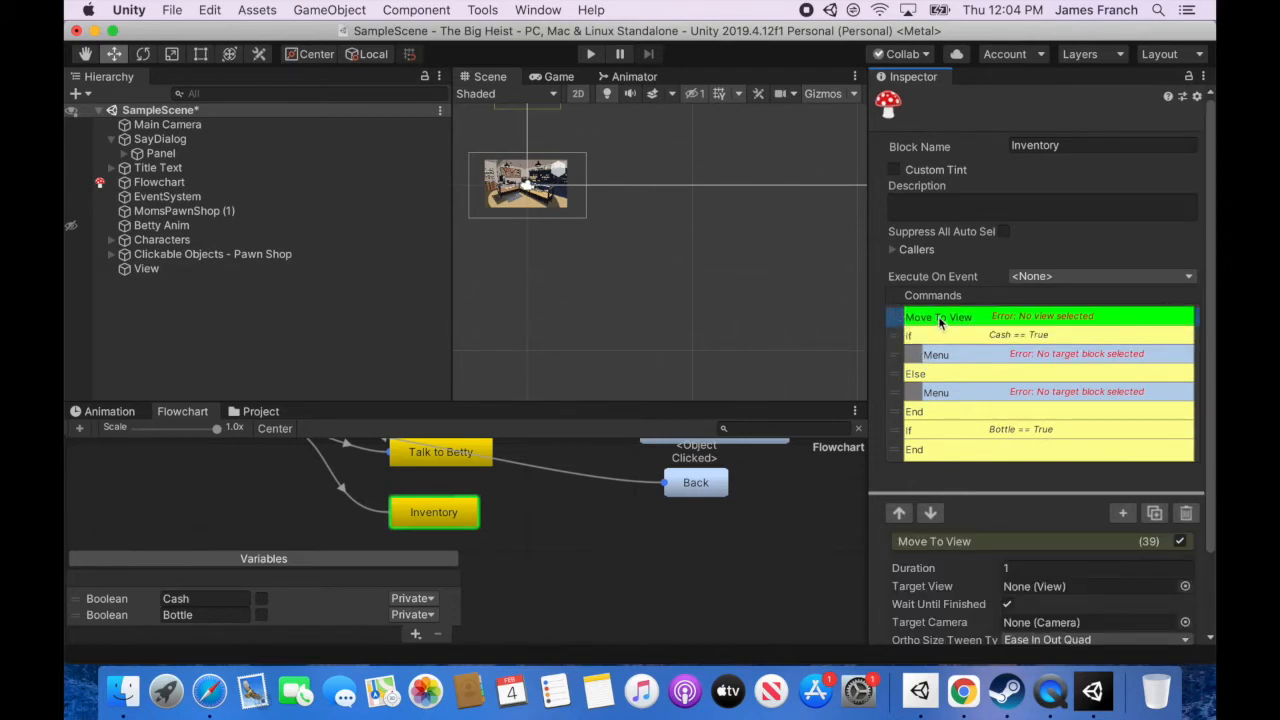
{"action": "scroll", "coordinate": [1060, 520], "scroll_direction": "down", "scroll_amount": 3}
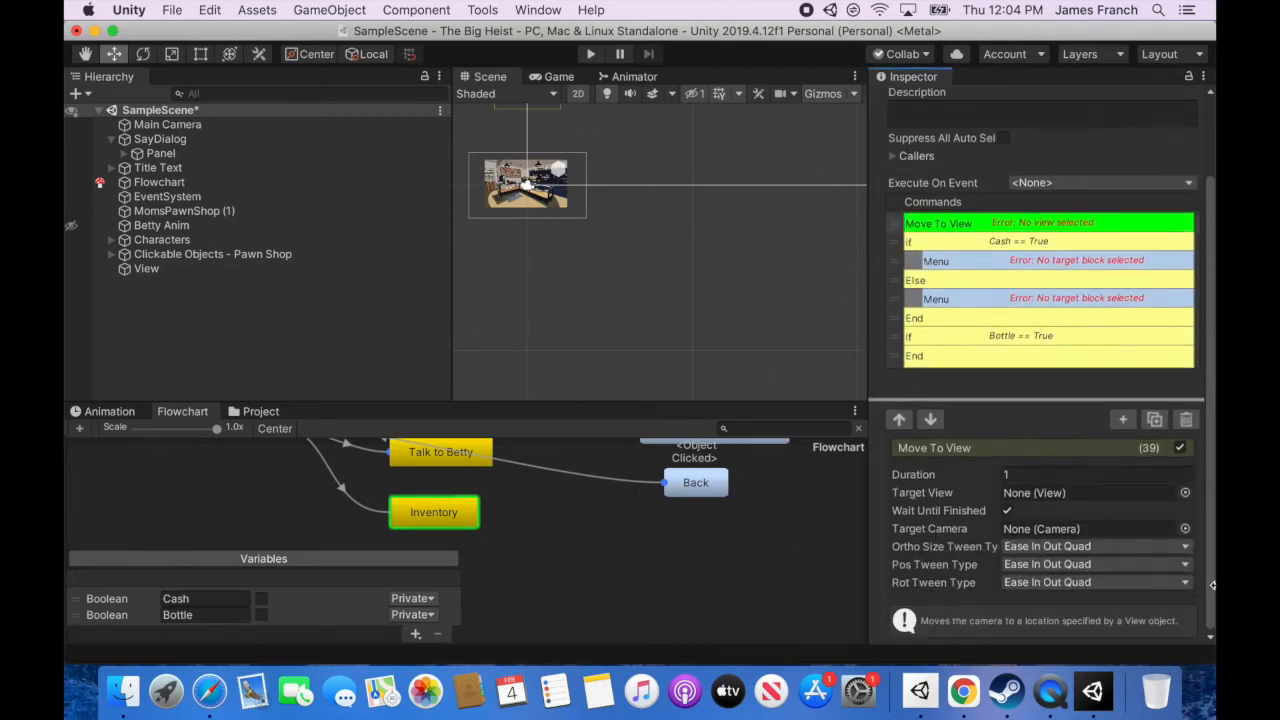
{"action": "left_click_drag", "start_coordinate": [140, 269], "coordinate": [1079, 494]}
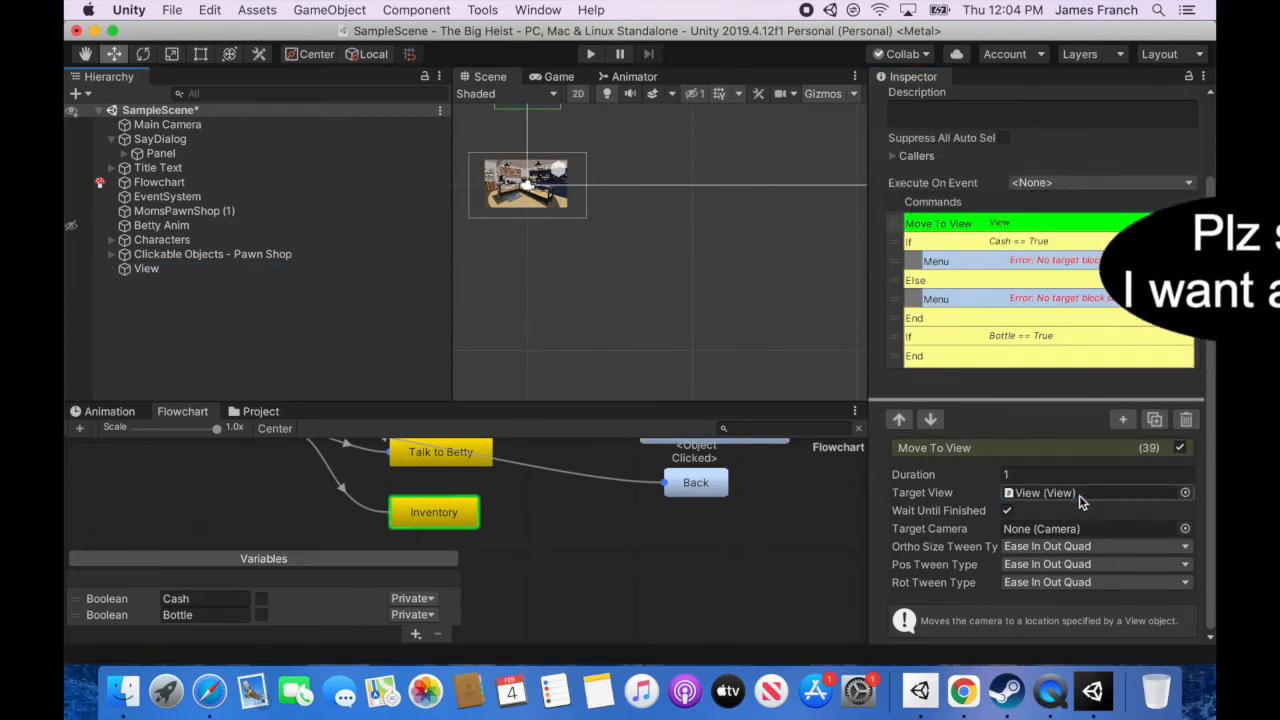
Rename the View object to Inventory View
{"action": "left_click", "coordinate": [300, 270]}
{"action": "left_click", "coordinate": [932, 101]}
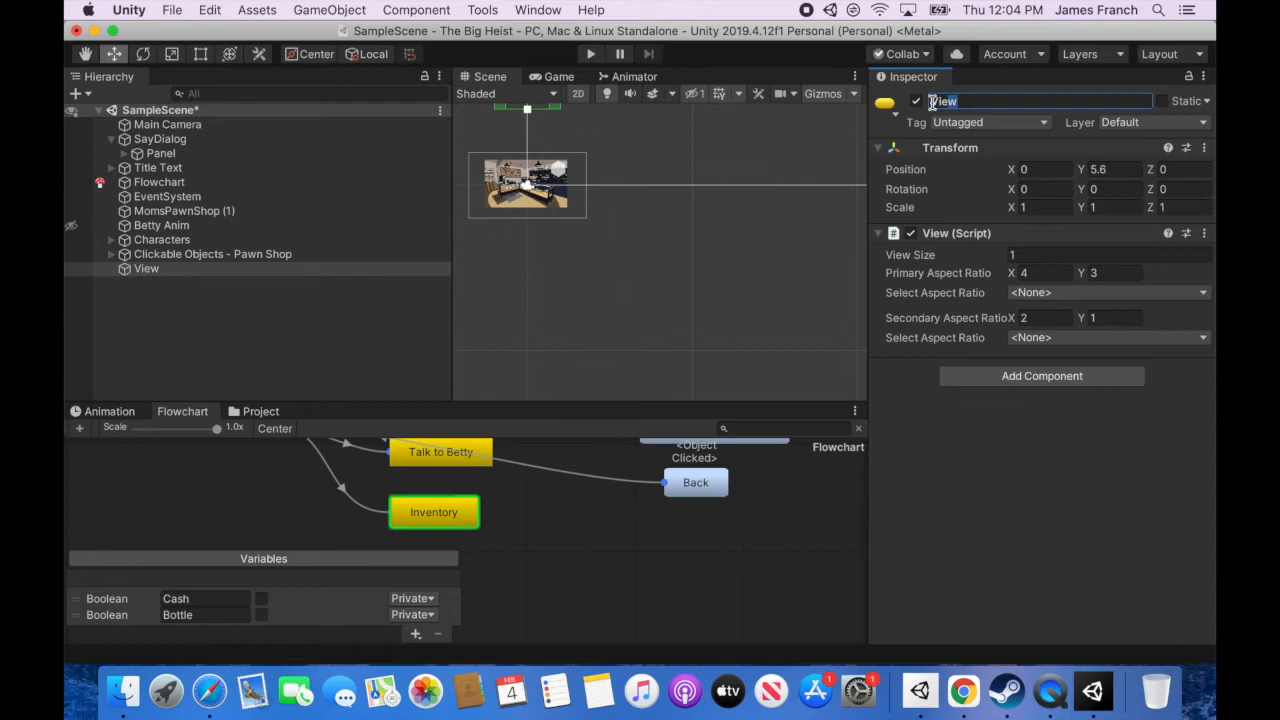
{"action": "type", "text": "Inventory"}
Duplicate Inventory View and rename the copy Pawn Shop View
{"action": "left_click", "coordinate": [186, 273]}
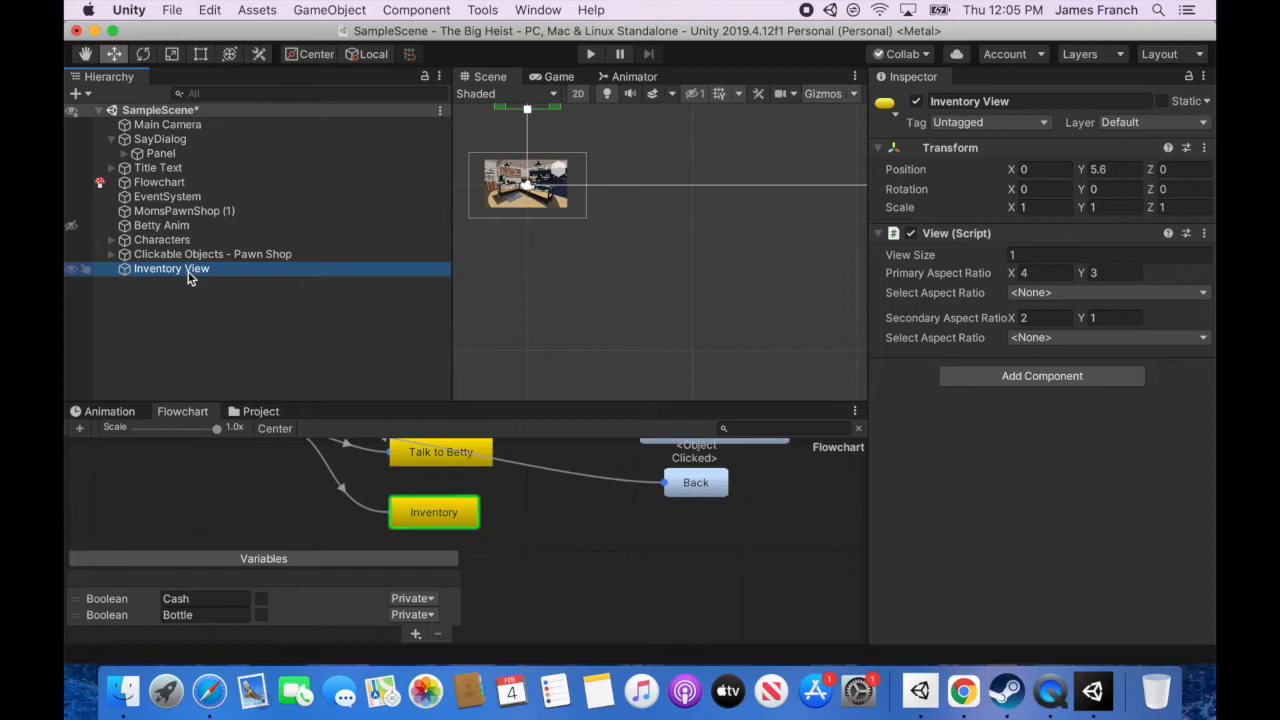
{"action": "right_click", "coordinate": [189, 277]}
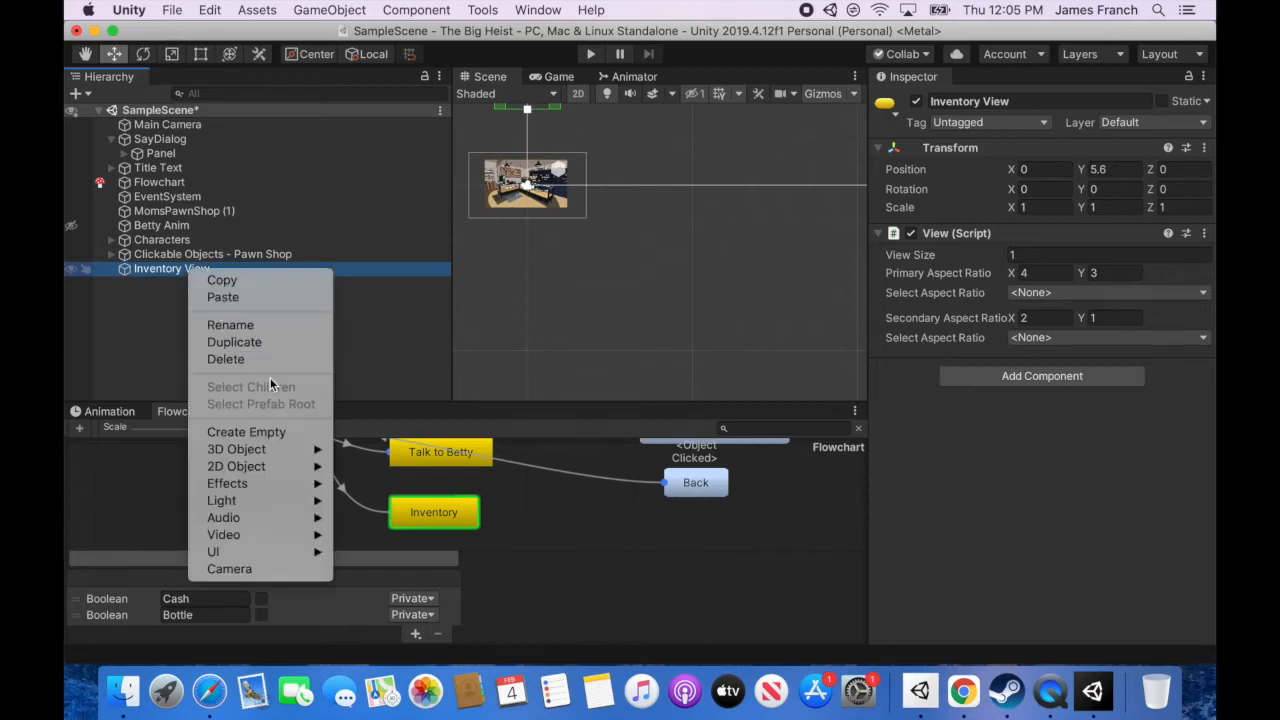
{"action": "left_click", "coordinate": [254, 344]}
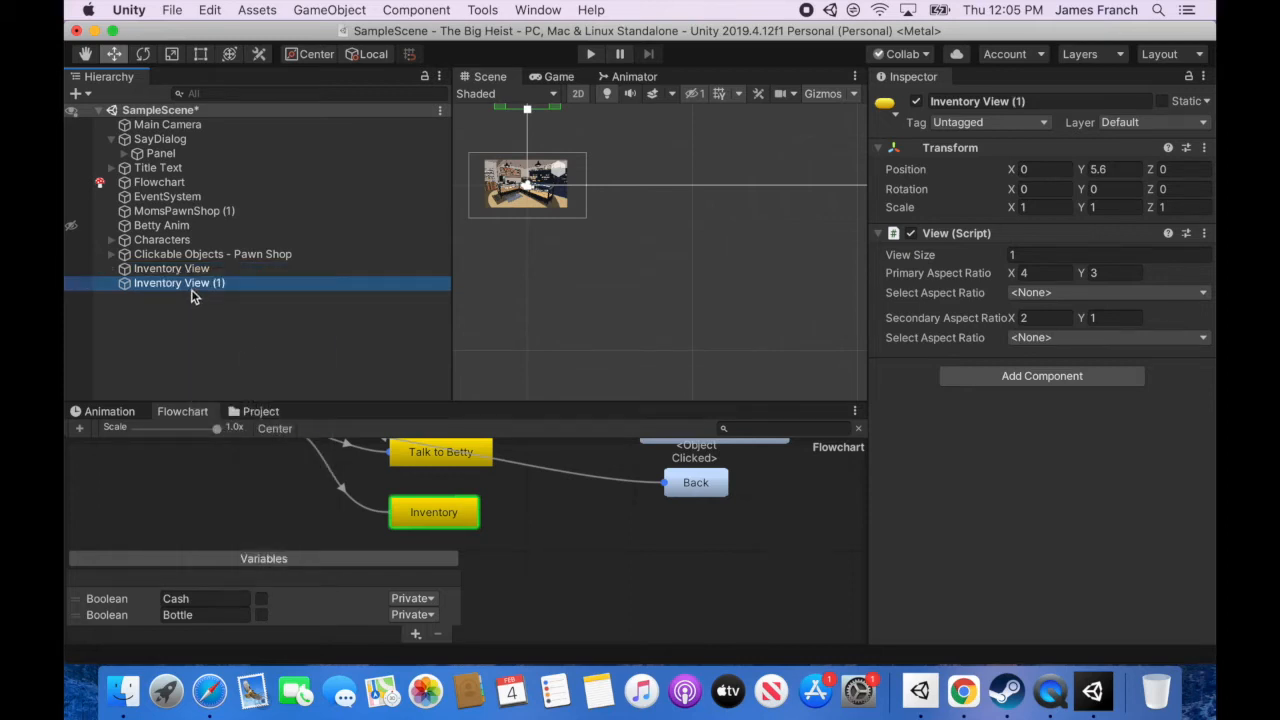
{"action": "left_click", "coordinate": [1063, 103]}
{"action": "left_click_drag", "start_coordinate": [1030, 103], "coordinate": [935, 105]}
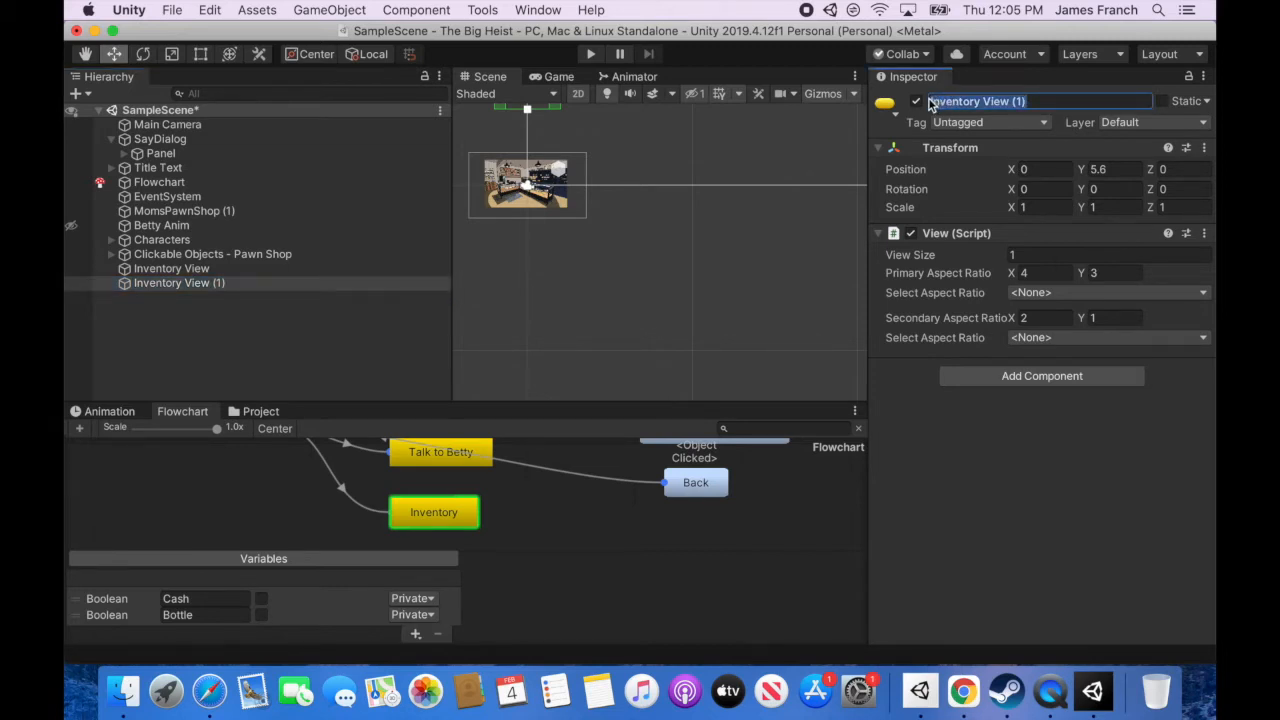
{"action": "type", "text": "Pawn Shop View"}
Create an empty object named Views and nest Pawn Shop View and Inventory View inside it
{"action": "left_click", "coordinate": [156, 316]}
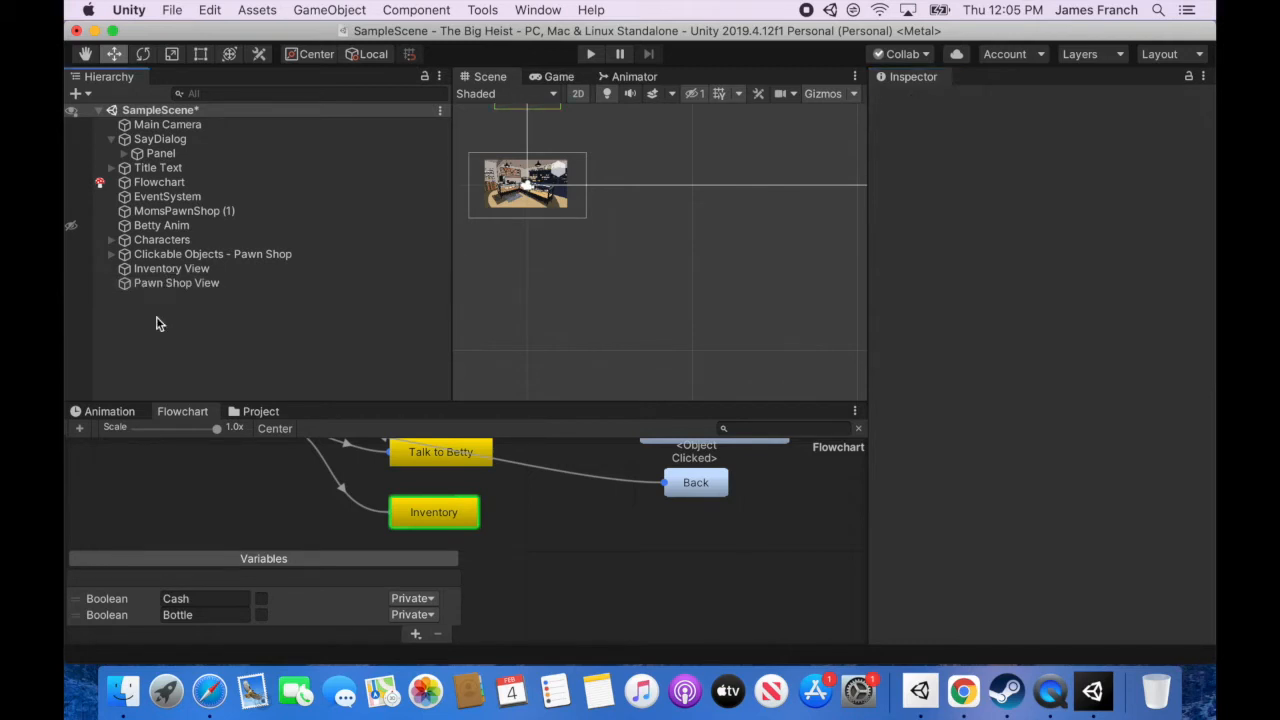
{"action": "right_click", "coordinate": [156, 316]}
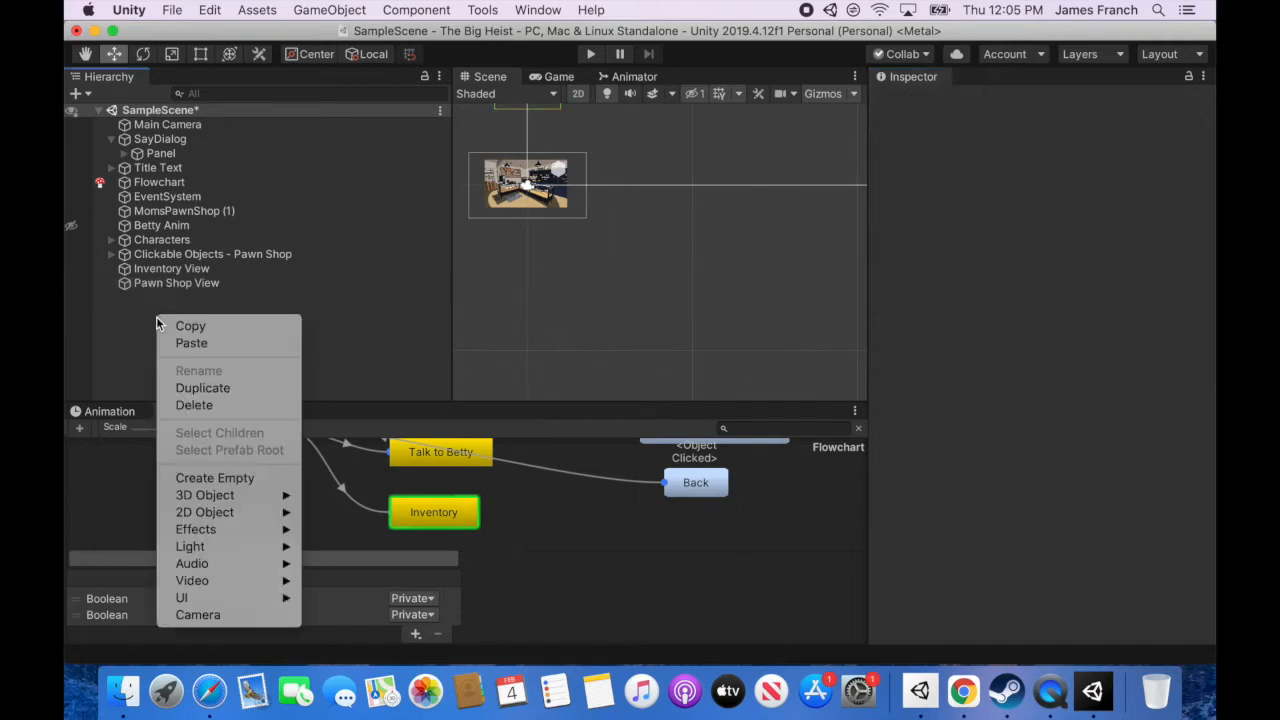
{"action": "left_click", "coordinate": [241, 476]}
{"action": "left_click", "coordinate": [1009, 101]}
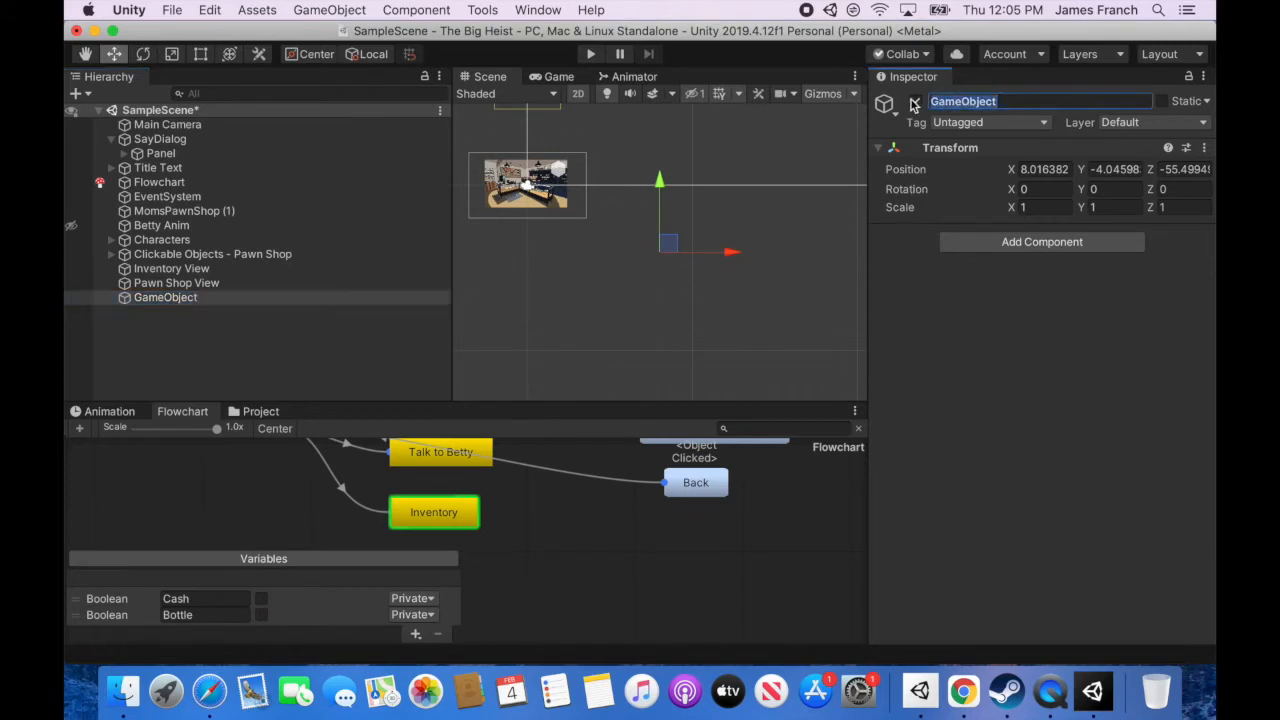
{"action": "type", "text": "Views"}
{"action": "key", "text": "Return"}
{"action": "mouse_move", "coordinate": [165, 284]}
{"action": "left_mouse_down"}
{"action": "mouse_move", "coordinate": [157, 299]}
{"action": "mouse_move", "coordinate": [168, 274]}
{"action": "mouse_move", "coordinate": [165, 287]}
{"action": "left_mouse_up"}
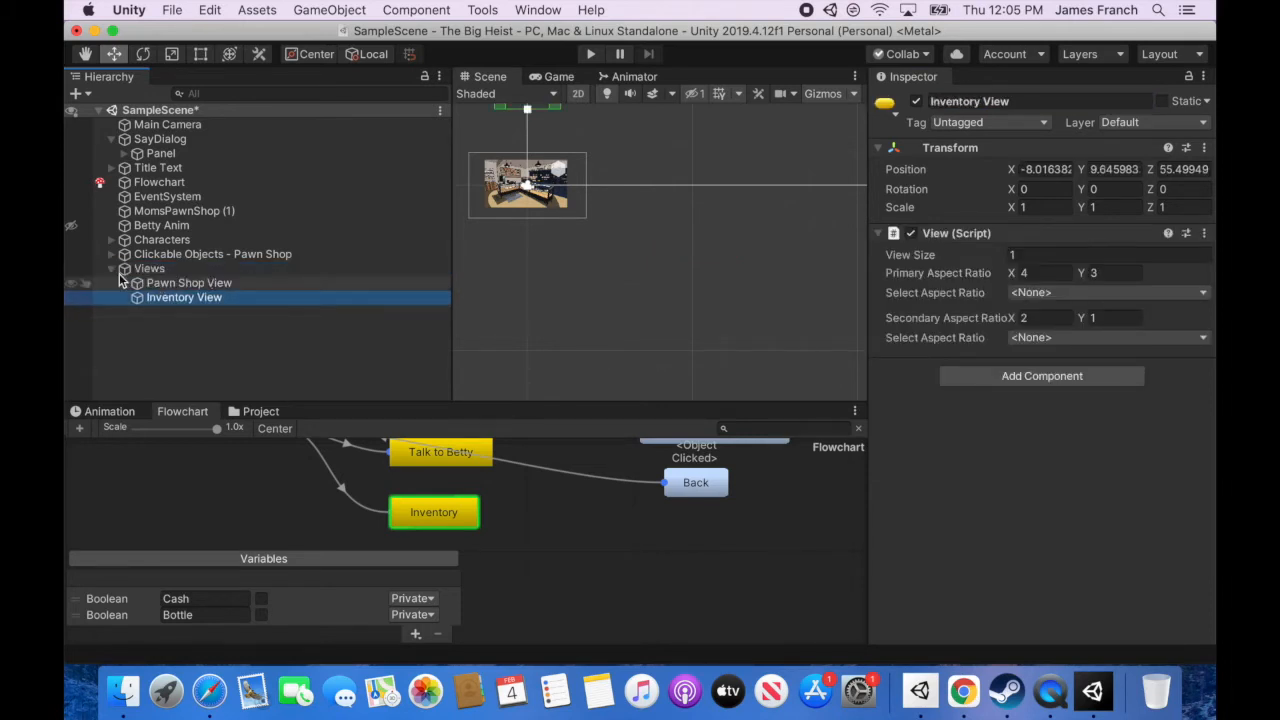
Add a Move To View command at the start of the Menu block with Pawn Shop View as its target
{"action": "right_click_drag", "start_coordinate": [523, 513], "coordinate": [640, 597]}
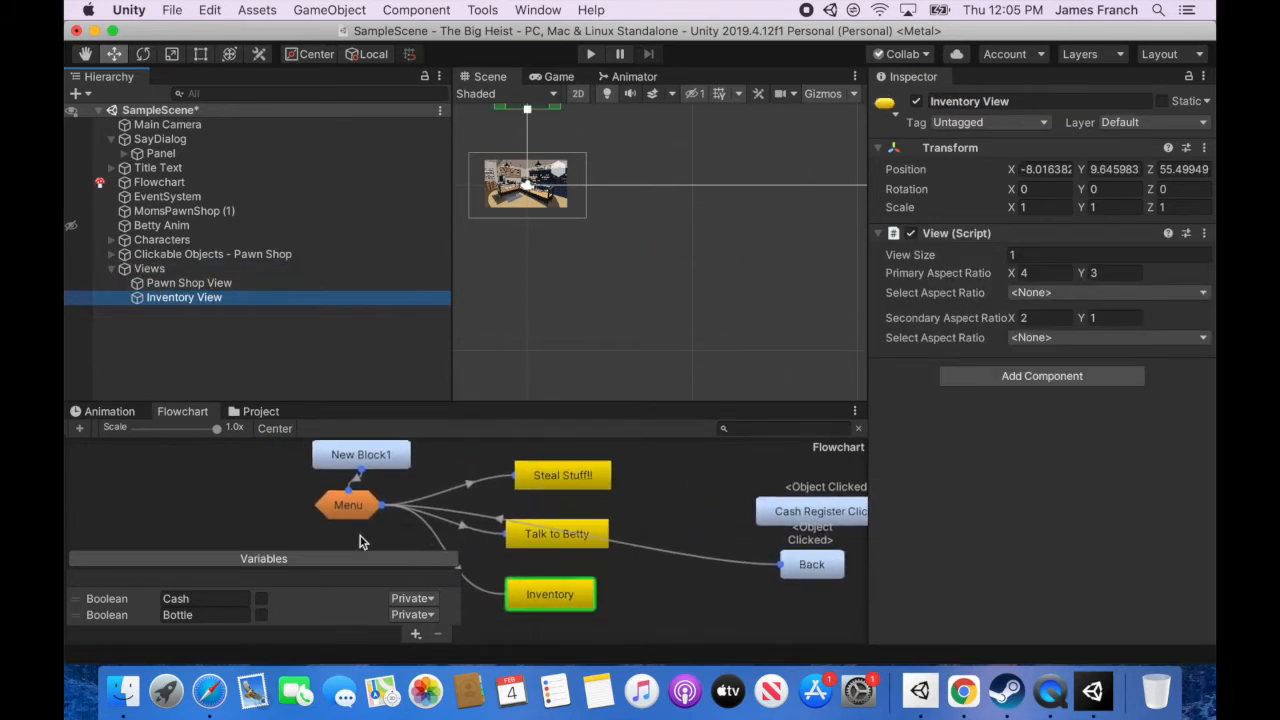
{"action": "left_click", "coordinate": [348, 508]}
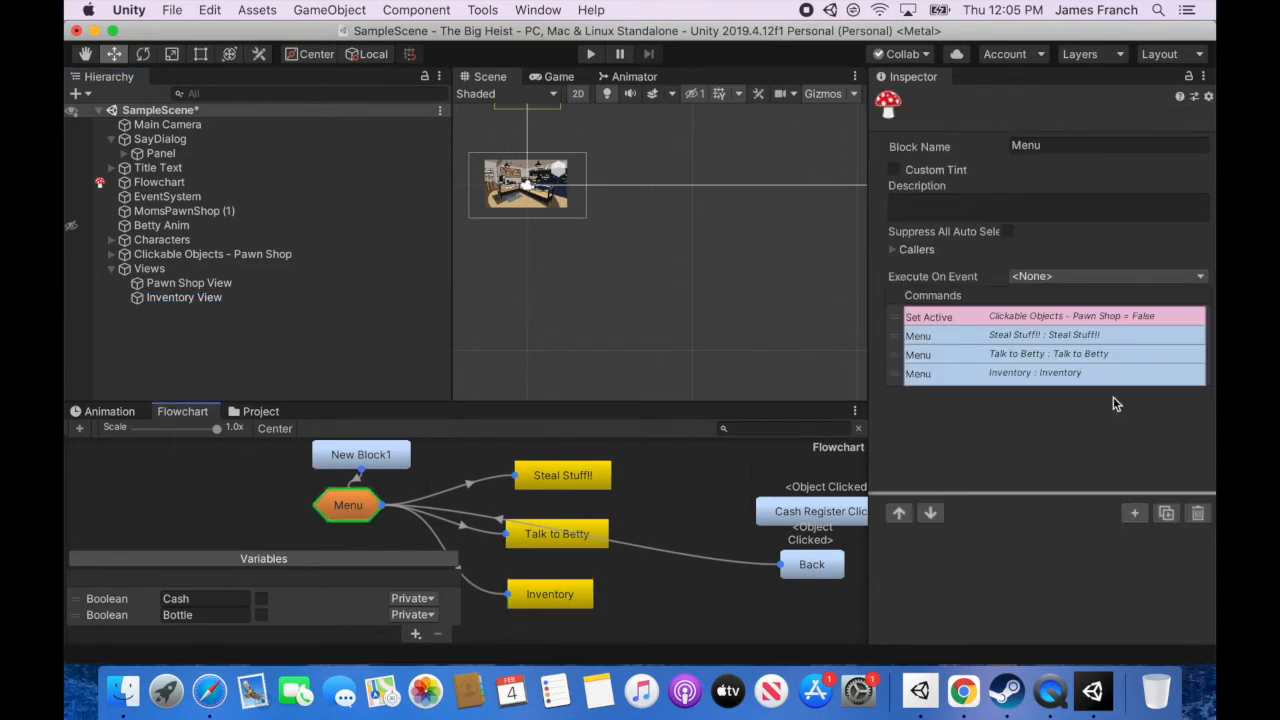
{"action": "left_click", "coordinate": [1059, 323]}
{"action": "left_click", "coordinate": [1123, 512]}
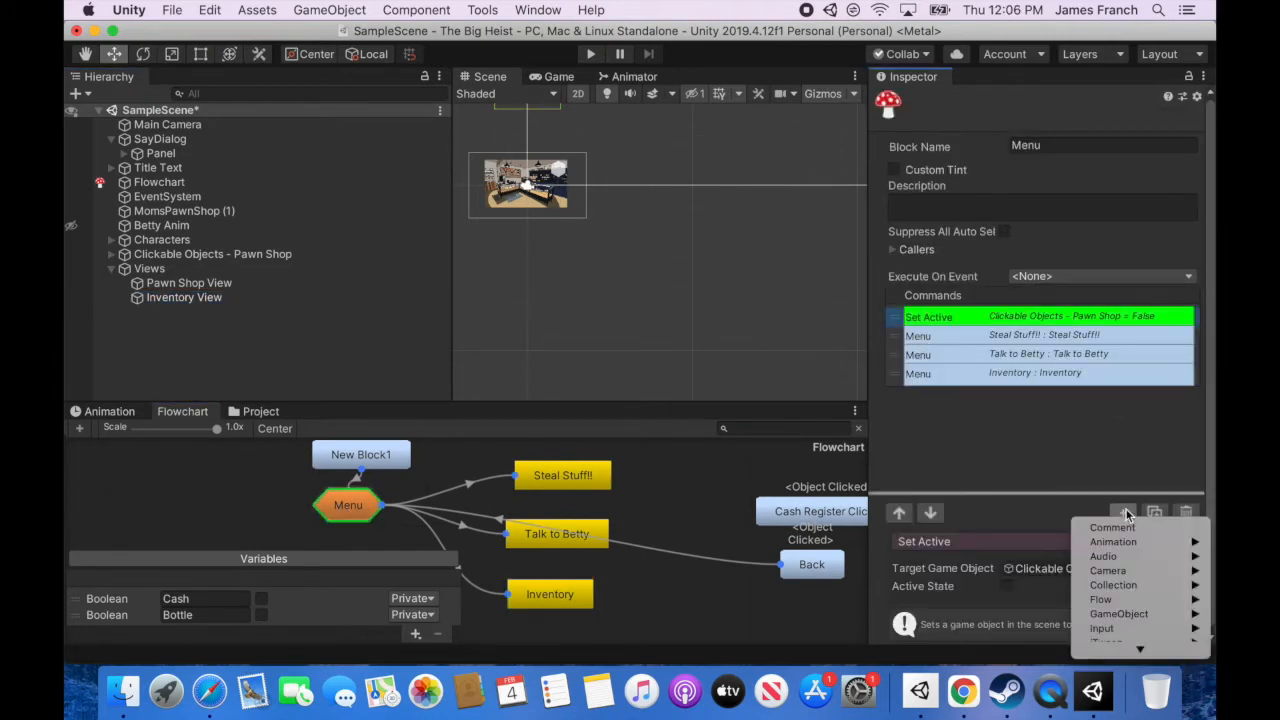
{"action": "mouse_move", "coordinate": [1125, 578]}
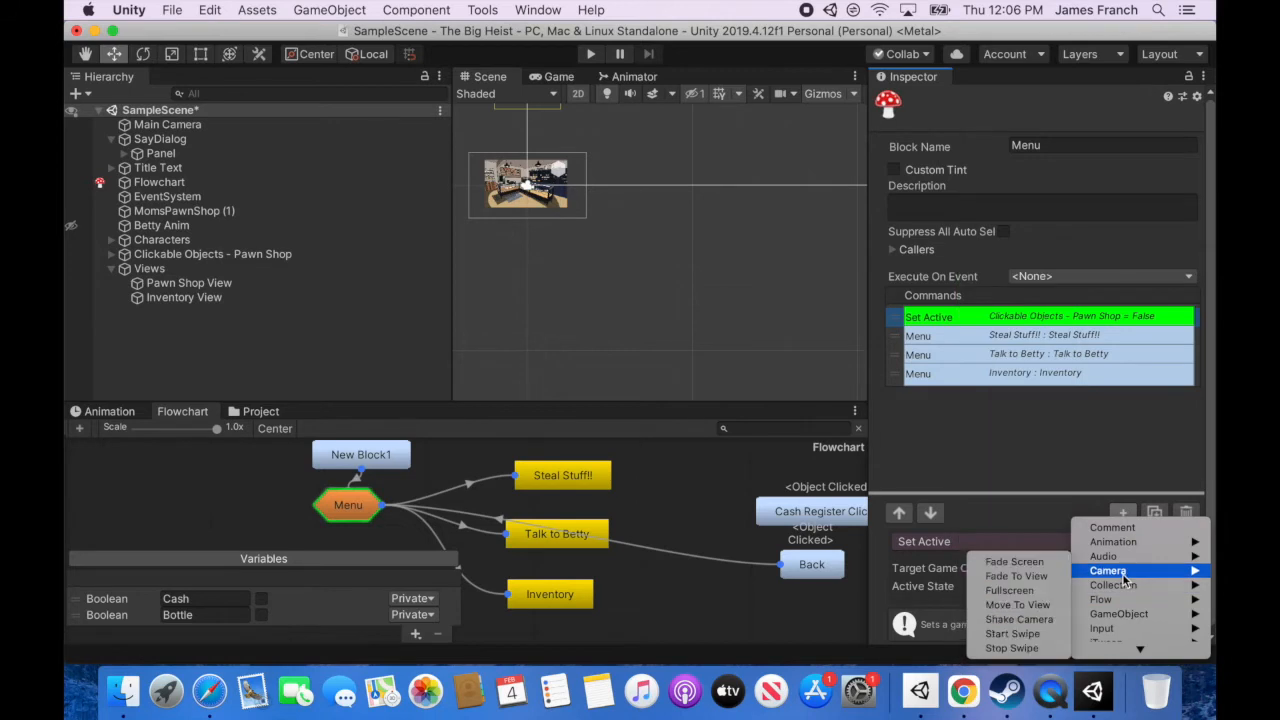
{"action": "left_click", "coordinate": [1018, 605]}
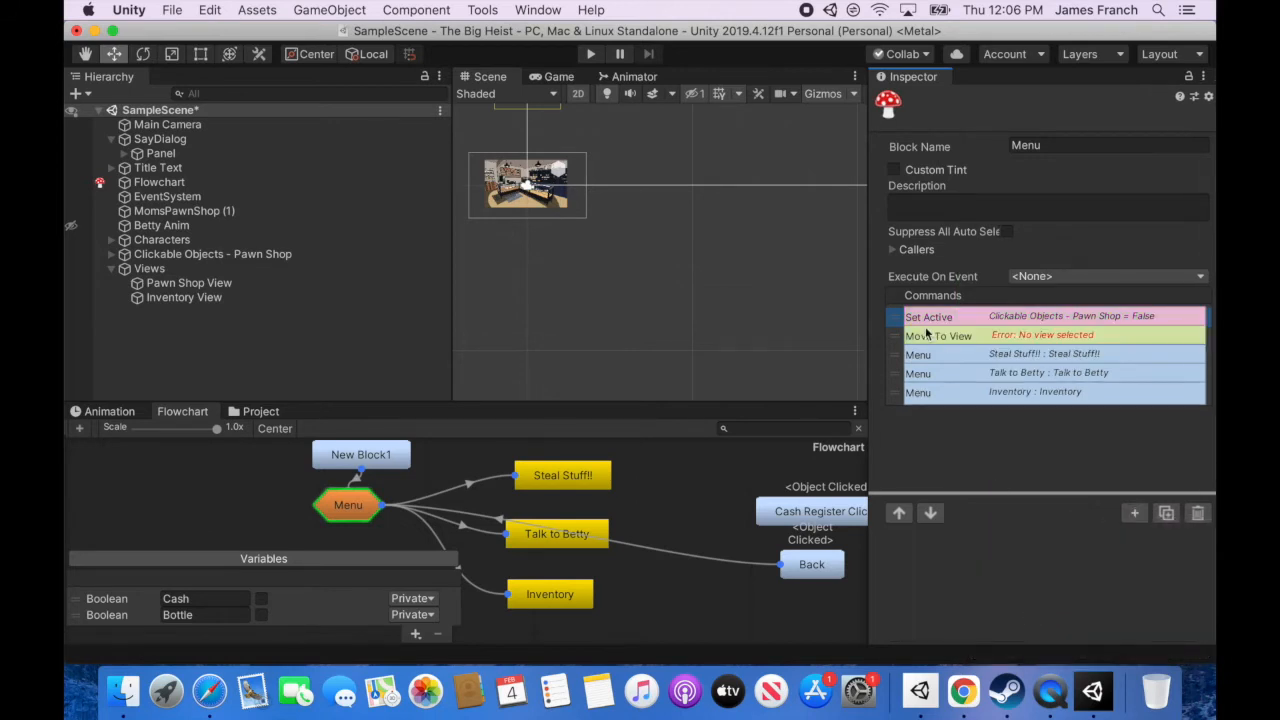
{"action": "left_click_drag", "start_coordinate": [895, 334], "coordinate": [898, 317]}
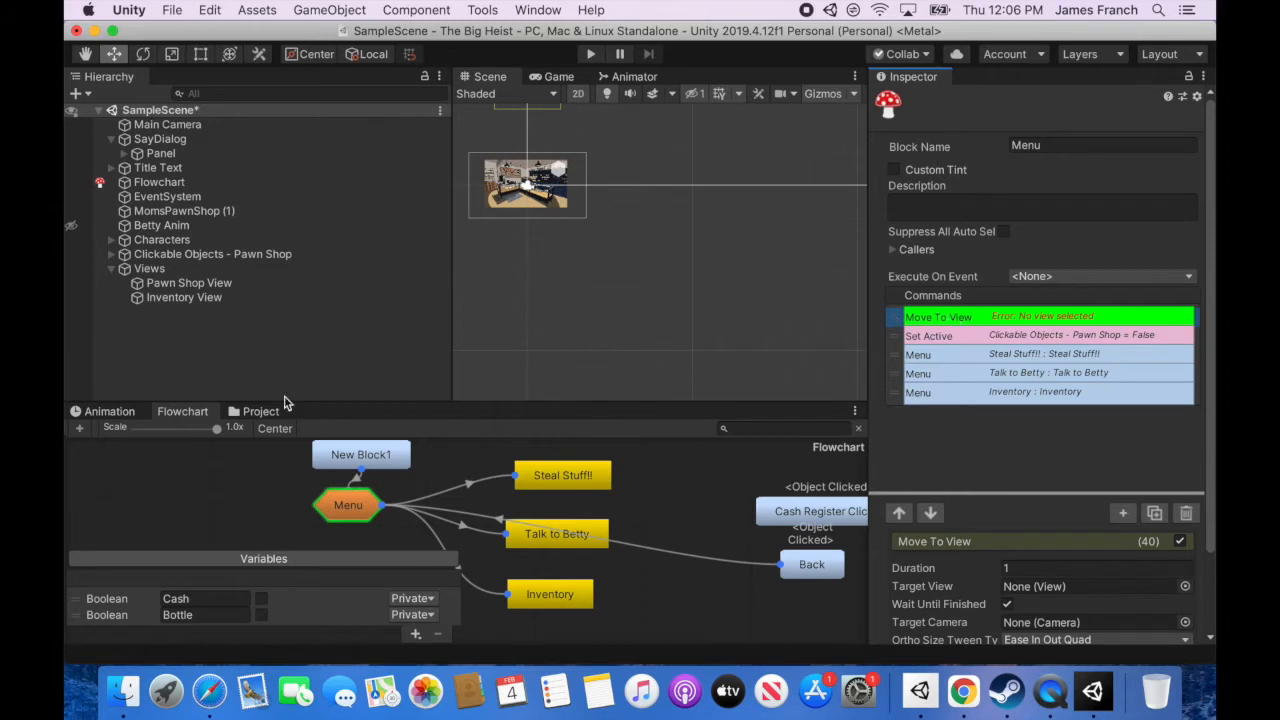
{"action": "left_click_drag", "start_coordinate": [186, 284], "coordinate": [1042, 588]}
Move Pawn Shop View down onto the pawn shop background, to about Y 4.06, and enlarge its frame around the background
{"action": "middle_click_drag", "start_coordinate": [609, 152], "coordinate": [671, 278]}
{"action": "left_click", "coordinate": [212, 281]}
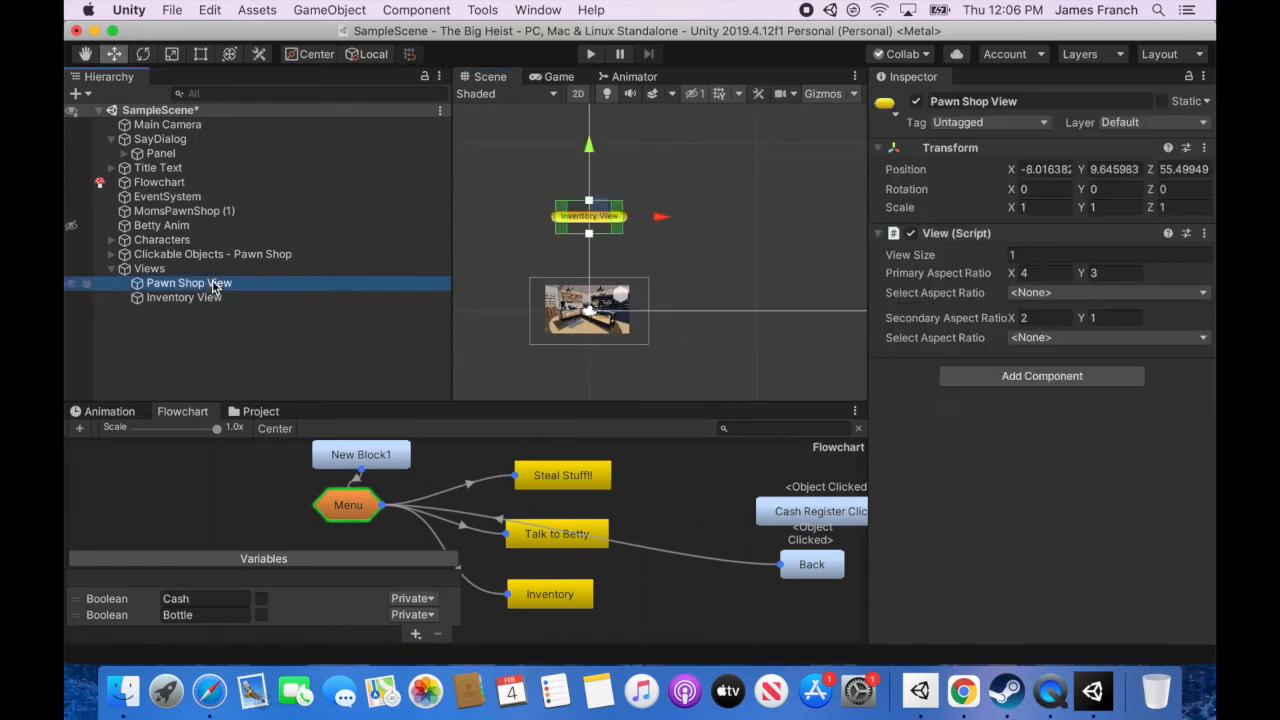
{"action": "left_click_drag", "start_coordinate": [589, 148], "coordinate": [591, 245]}
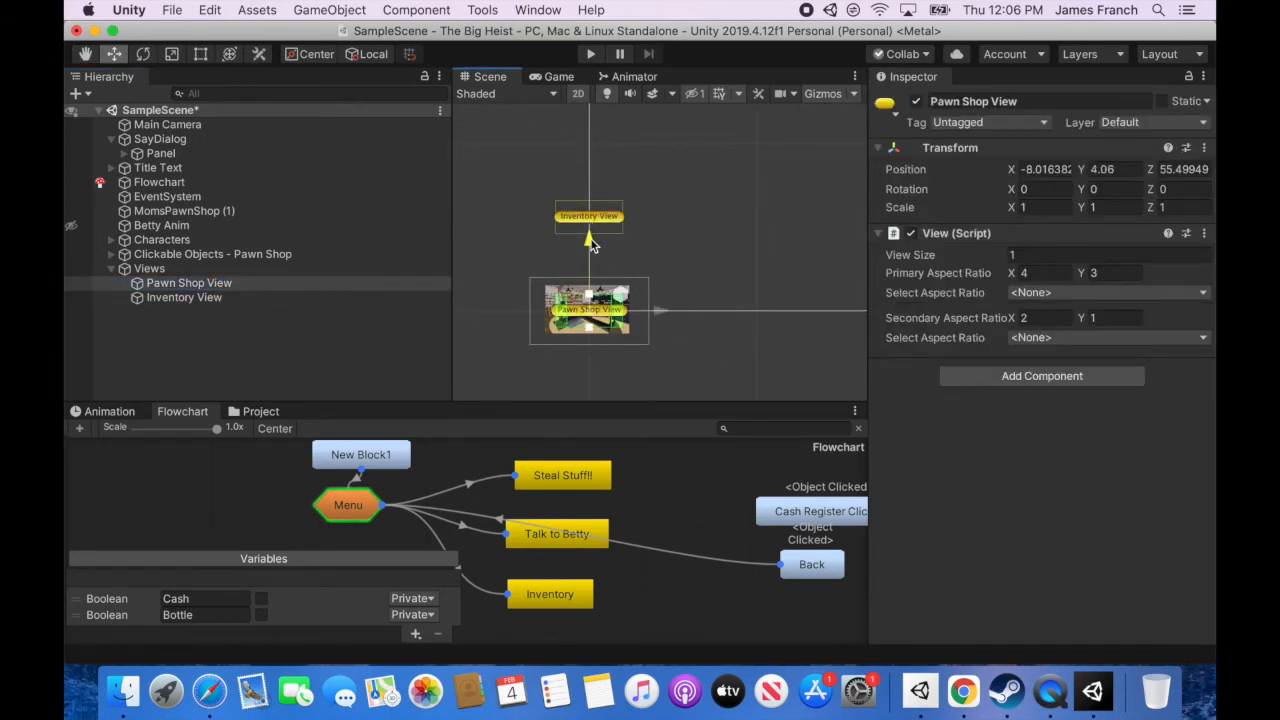
{"action": "left_click", "coordinate": [660, 316]}
Duplicate the Menu block's Set Active command and set one of the pair to activate Betty Anim
{"action": "left_click", "coordinate": [975, 335]}
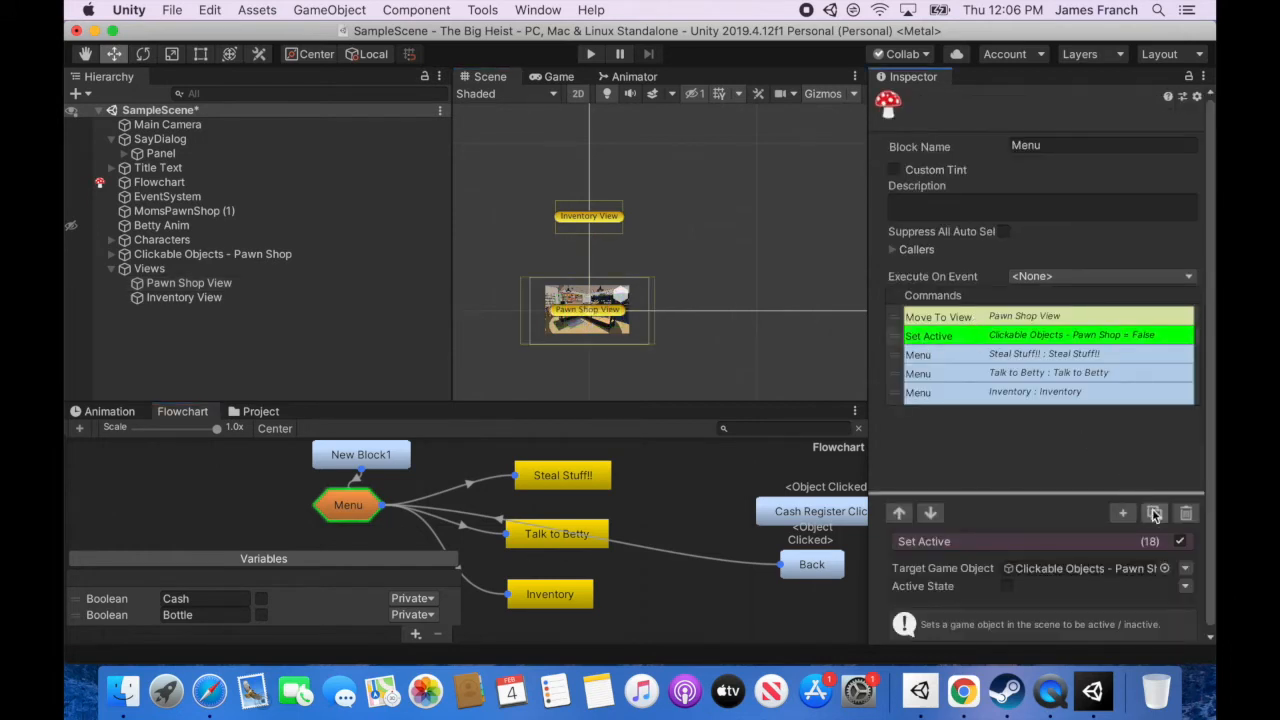
{"action": "key", "text": "super+d"}
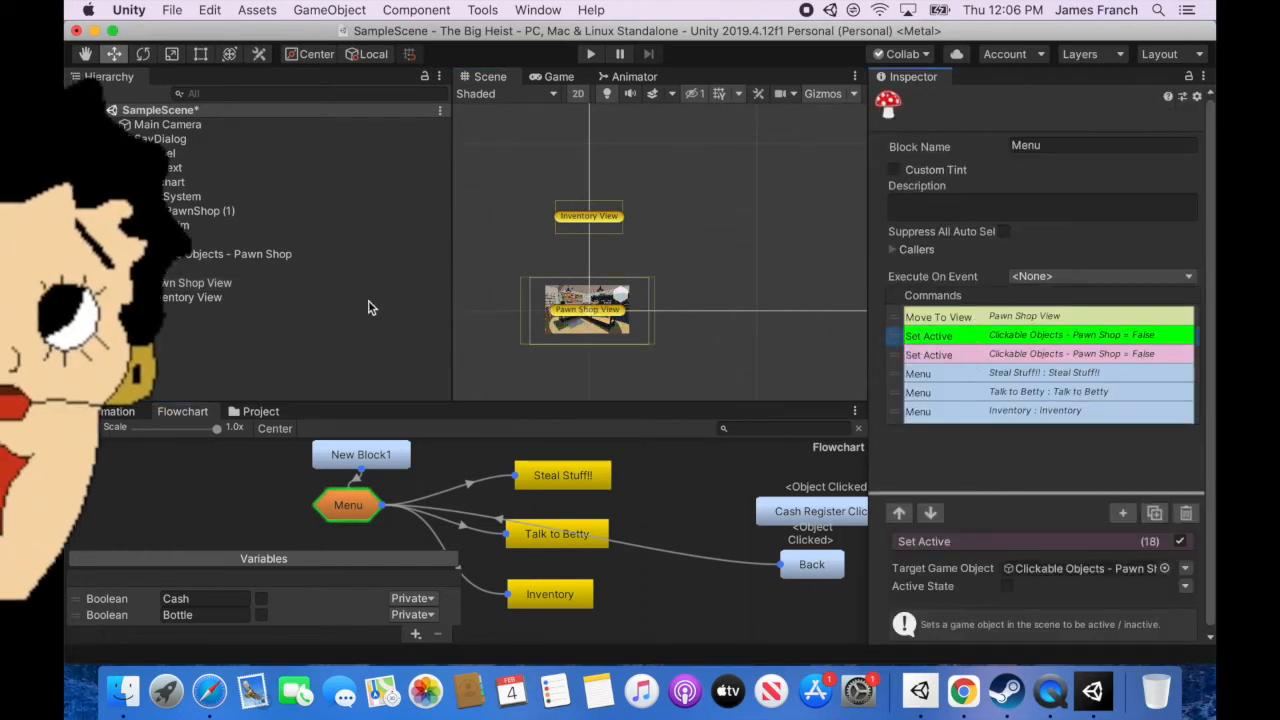
{"action": "left_click_drag", "start_coordinate": [185, 225], "coordinate": [1065, 568]}
{"action": "left_click", "coordinate": [1006, 586]}
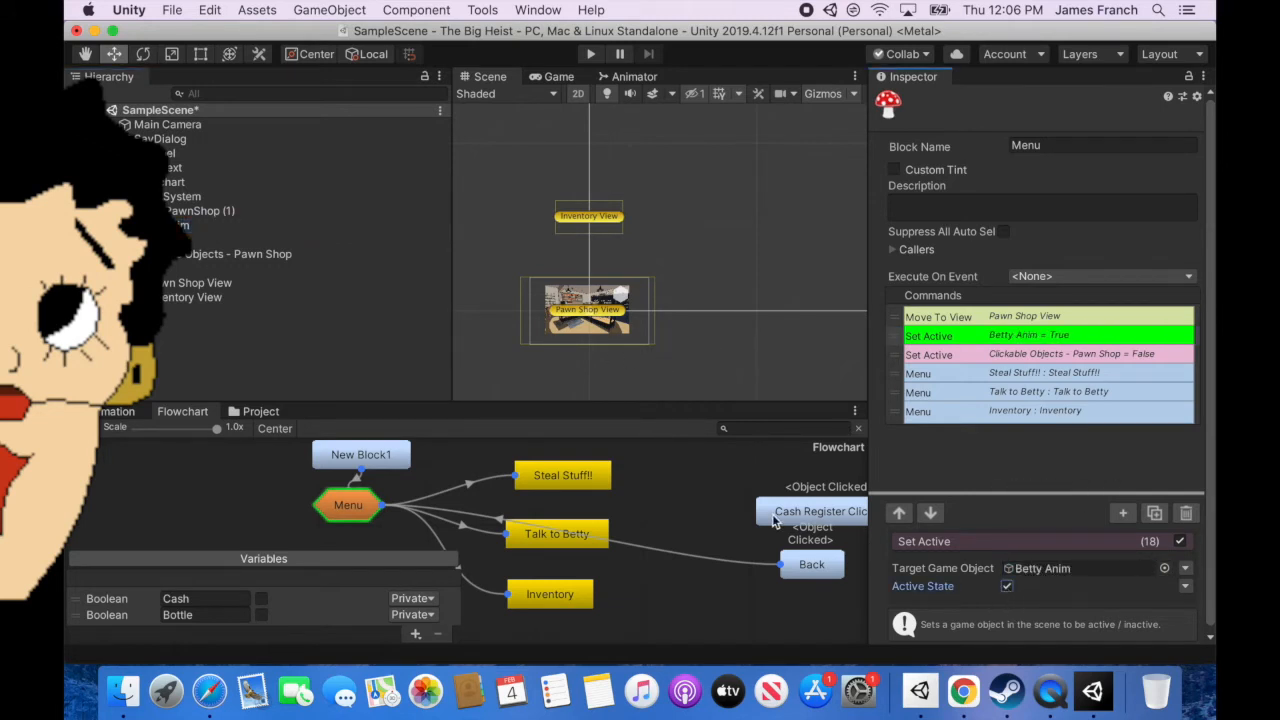
{"action": "left_click", "coordinate": [558, 538]}
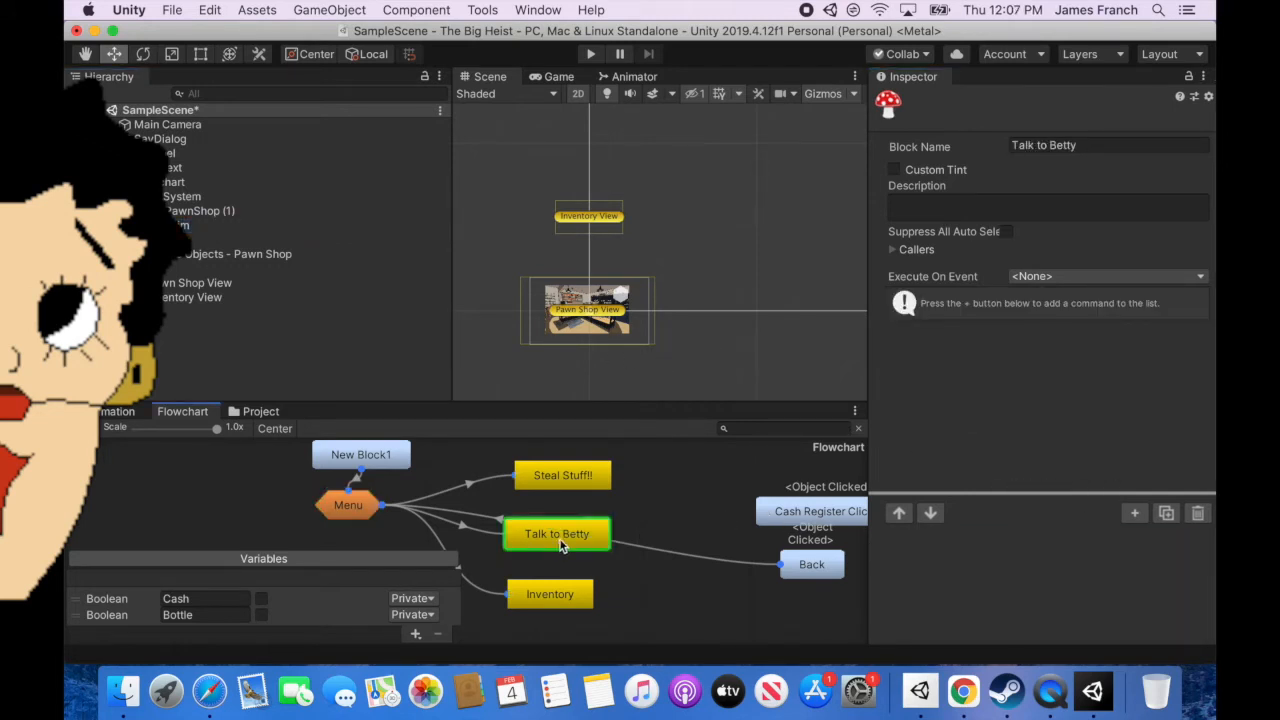
{"action": "left_click", "coordinate": [1134, 512]}
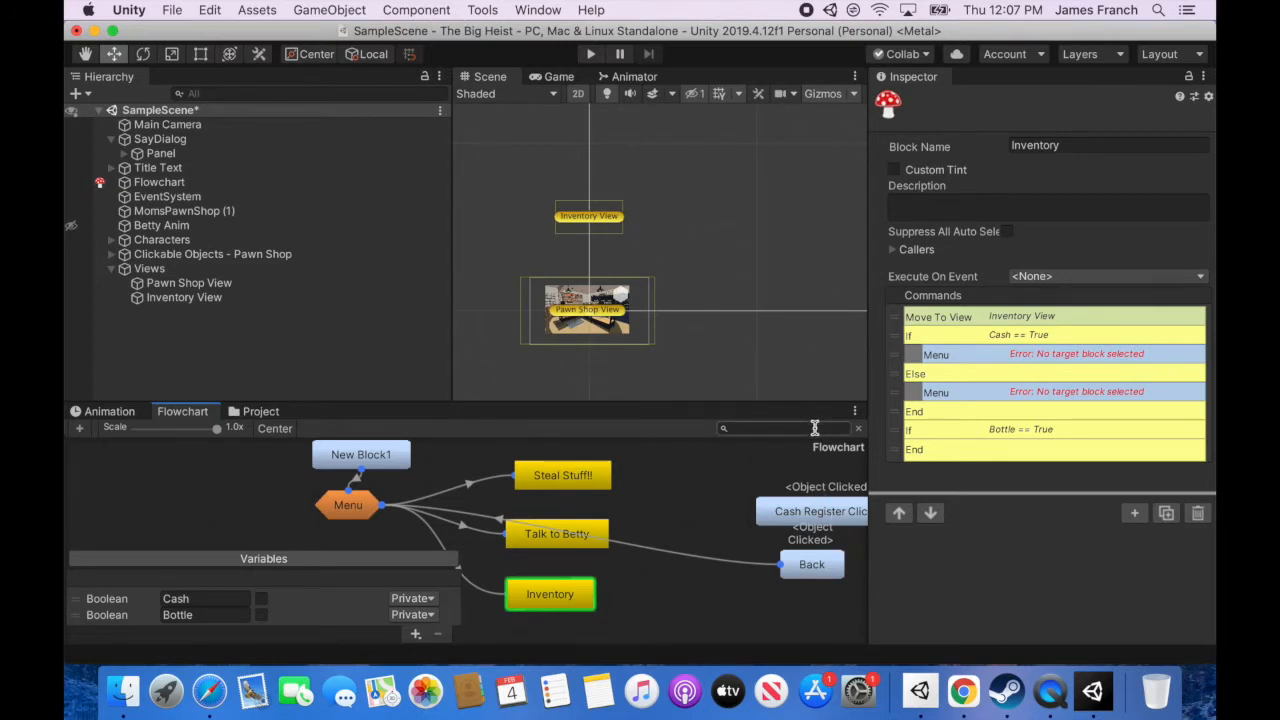
Create a Fungus Menu Dialog in the scene
{"action": "left_click", "coordinate": [484, 10]}
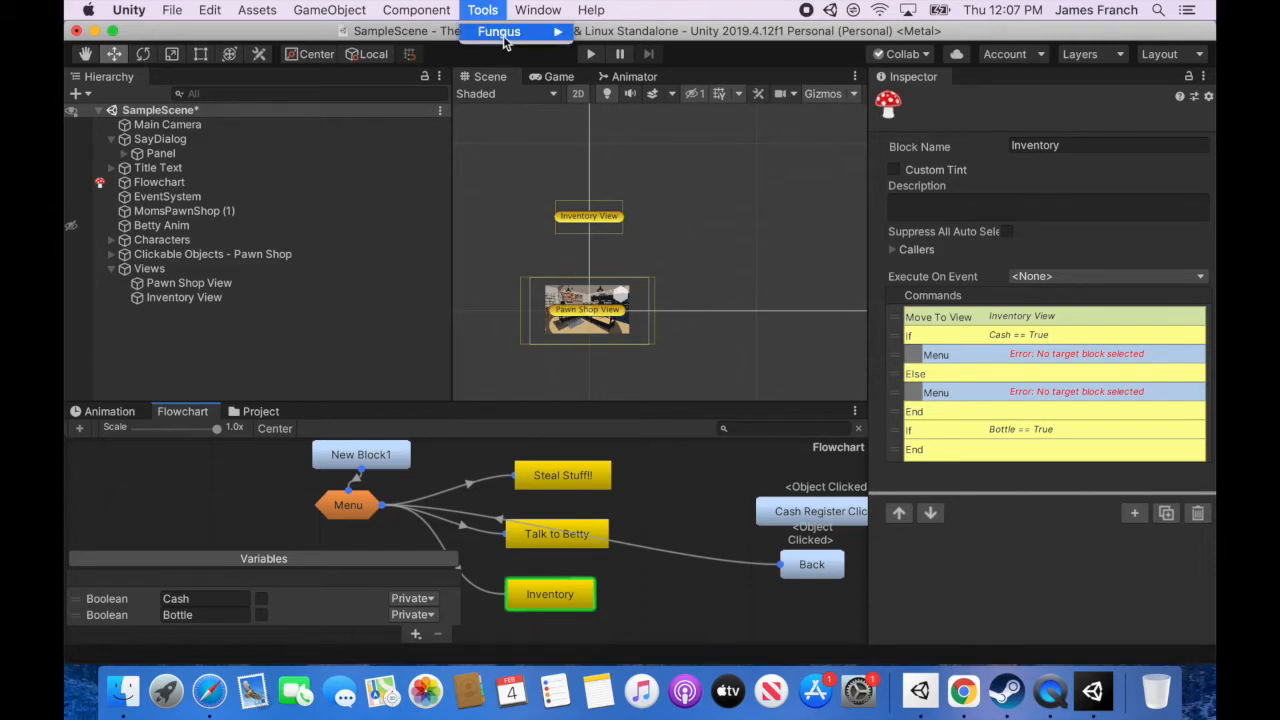
{"action": "mouse_move", "coordinate": [505, 34]}
{"action": "mouse_move", "coordinate": [601, 40]}
{"action": "mouse_move", "coordinate": [640, 82]}
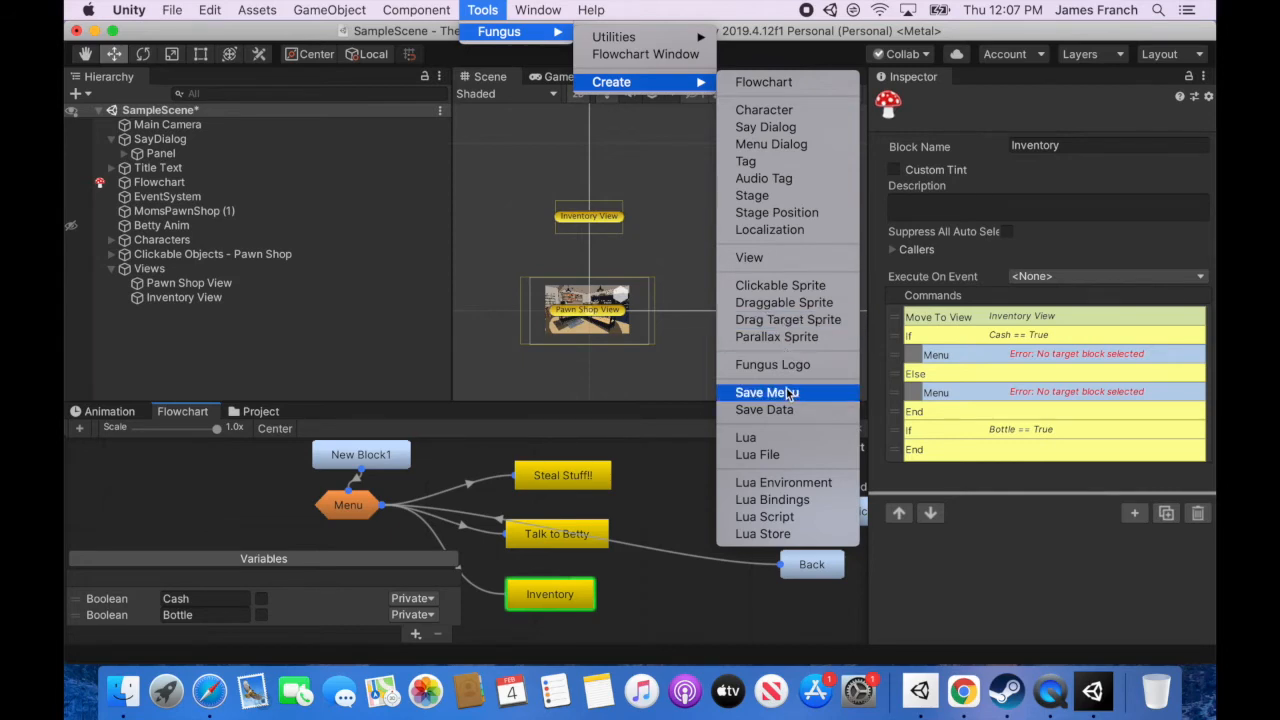
{"action": "left_click", "coordinate": [789, 144]}
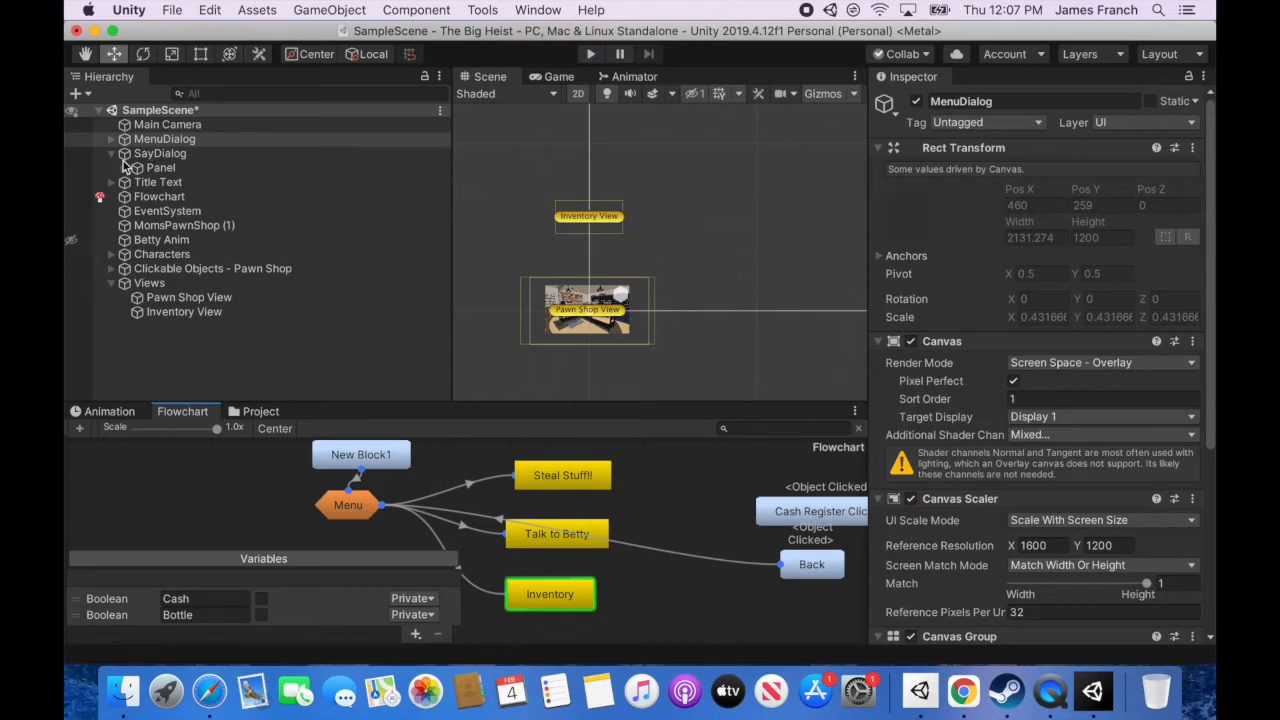
Collapse SayDialog, duplicate MenuDialog and place the copy directly below the original
{"action": "left_click", "coordinate": [111, 154]}
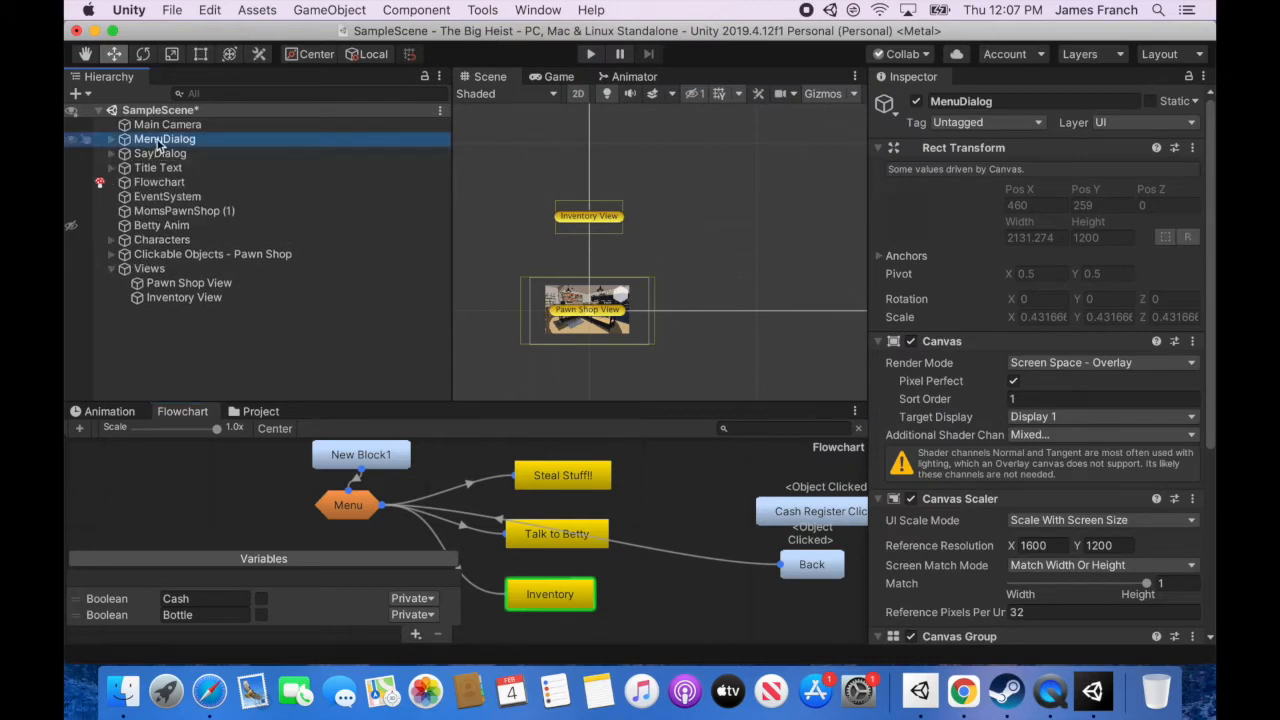
{"action": "right_click", "coordinate": [157, 143]}
{"action": "left_click", "coordinate": [268, 206]}
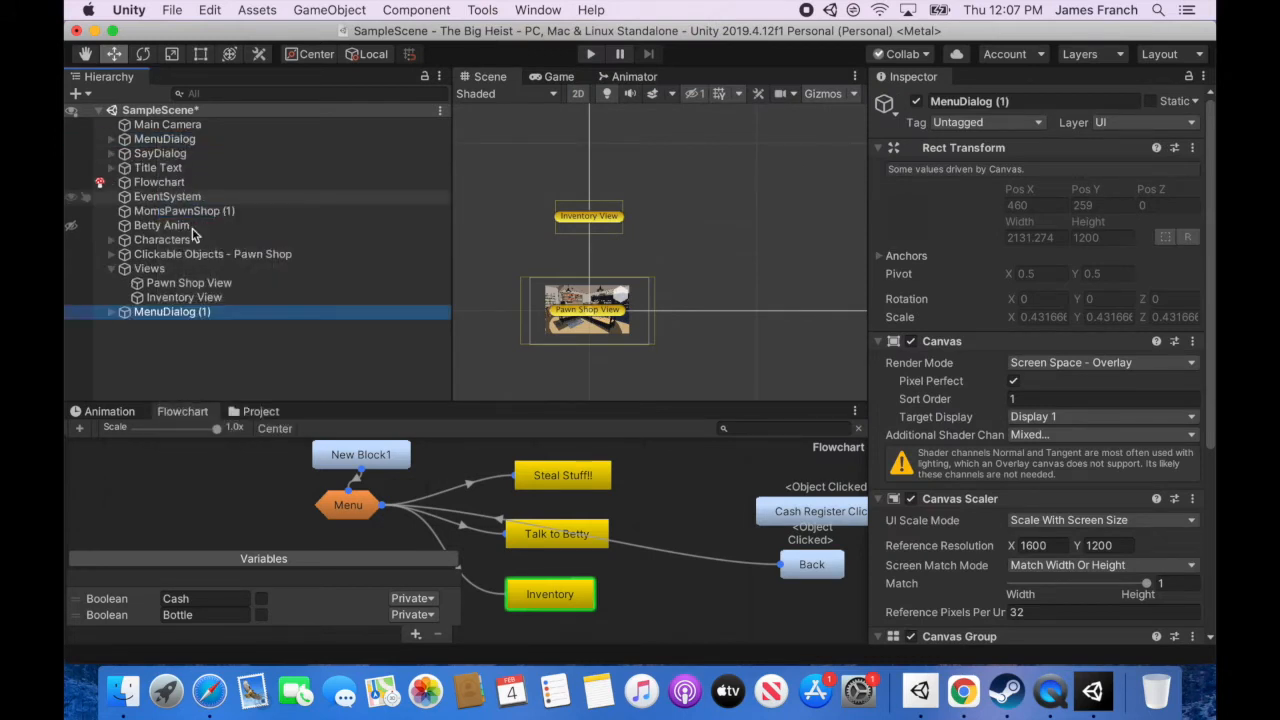
{"action": "left_click_drag", "start_coordinate": [152, 318], "coordinate": [165, 154]}
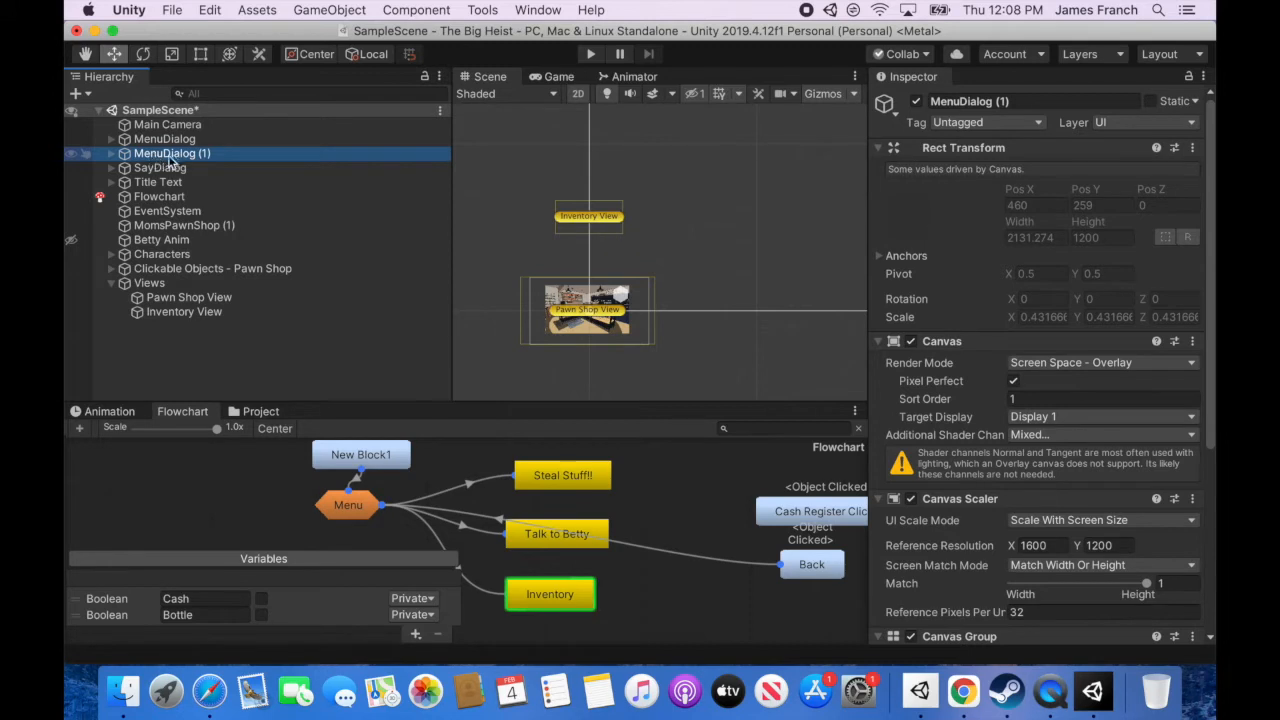
Create an empty object named Menu Dialogs and nest both menu dialogs inside it
{"action": "left_click", "coordinate": [161, 357]}
{"action": "right_click", "coordinate": [161, 357]}
{"action": "left_click", "coordinate": [245, 508]}
{"action": "left_click", "coordinate": [985, 101]}
{"action": "type", "text": "Menu Dialo"}
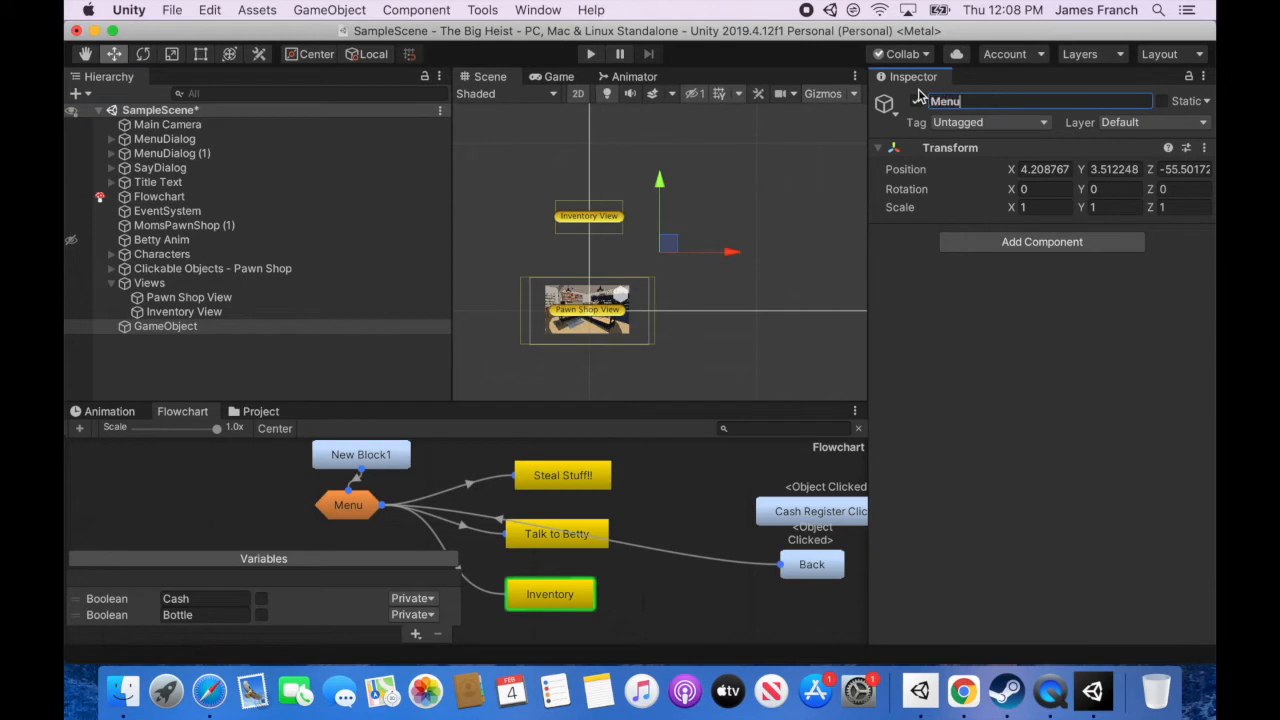
{"action": "key", "text": "Return"}
{"action": "left_click_drag", "start_coordinate": [170, 158], "coordinate": [172, 330]}
{"action": "left_click_drag", "start_coordinate": [164, 139], "coordinate": [197, 316]}
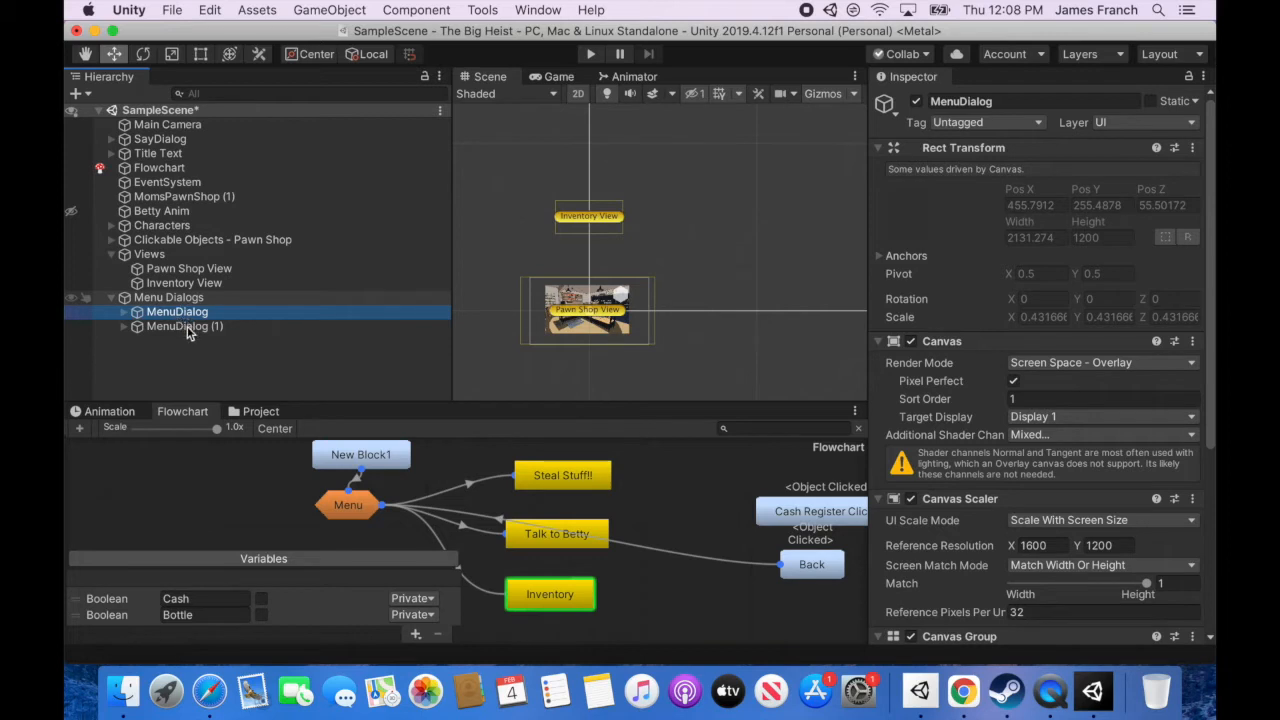
Rename the duplicated menu dialog to Inventory
{"action": "left_click", "coordinate": [185, 328]}
{"action": "left_click", "coordinate": [965, 101]}
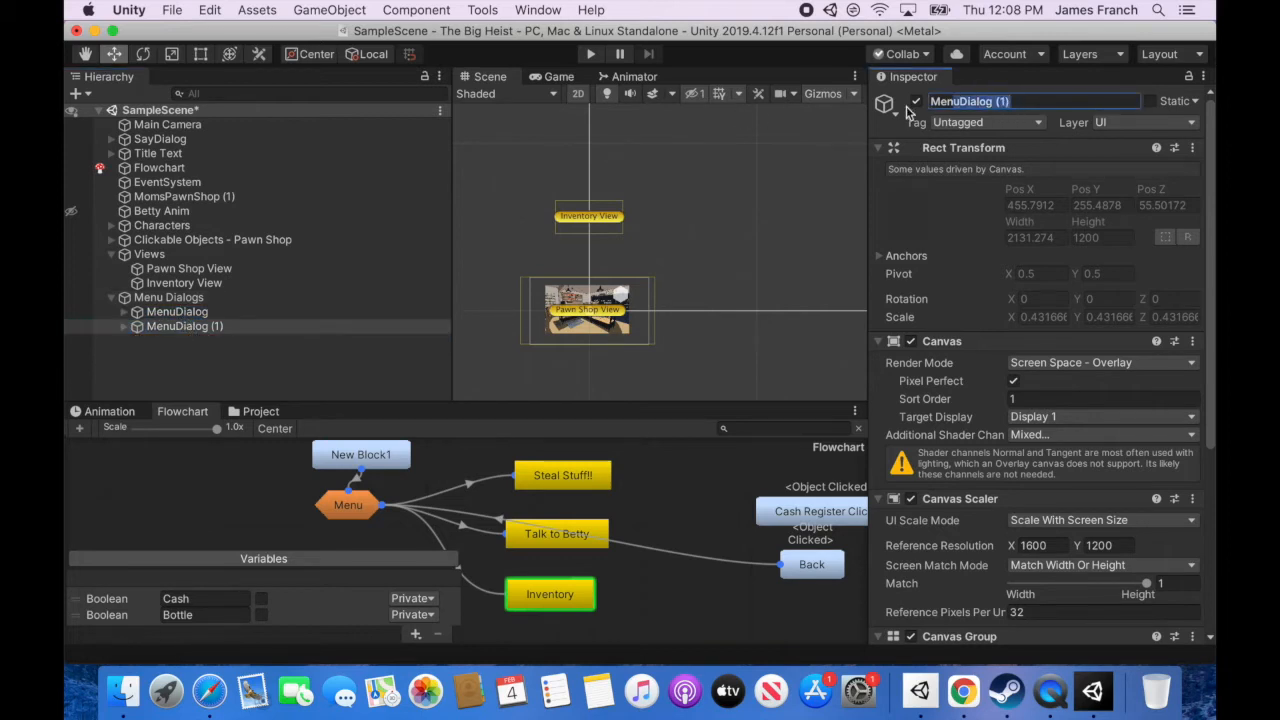
{"action": "type", "text": "Inventory"}
Add a Set Menu Dialog command after Move To View in the Inventory block and assign the Inventory dialog to it
{"action": "left_click", "coordinate": [575, 603]}
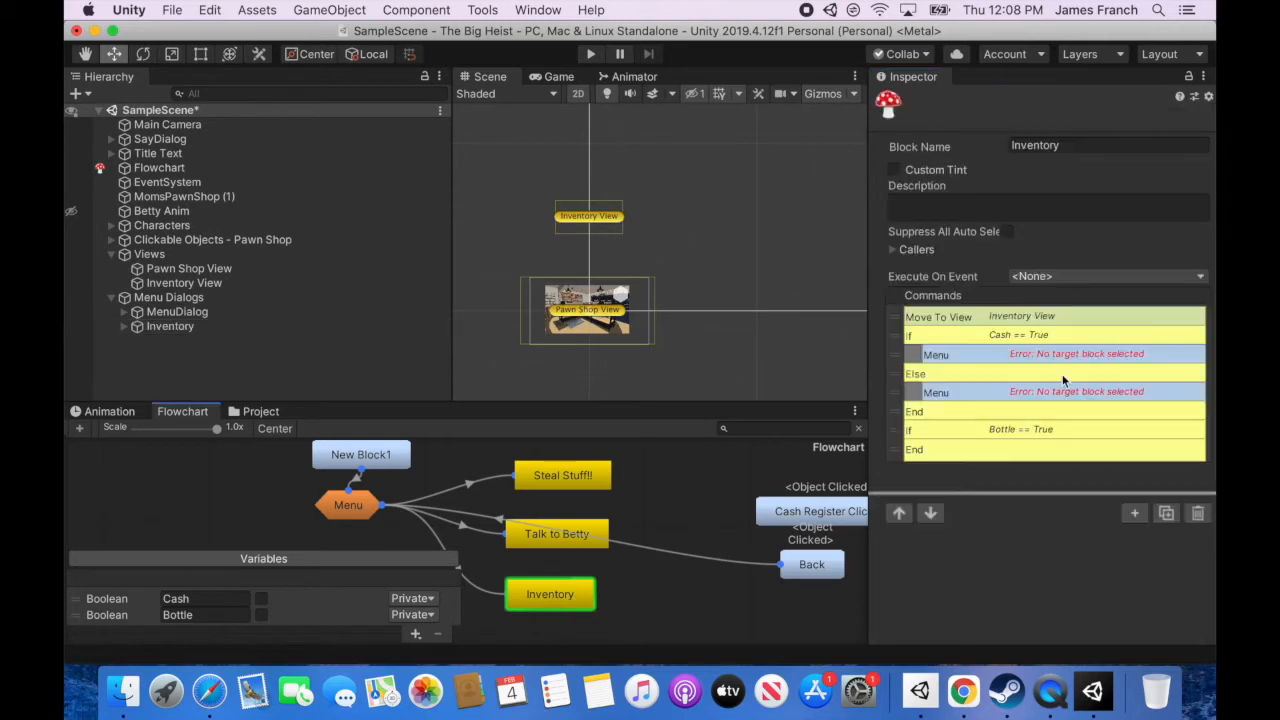
{"action": "left_click", "coordinate": [1063, 319]}
{"action": "left_click", "coordinate": [1122, 512]}
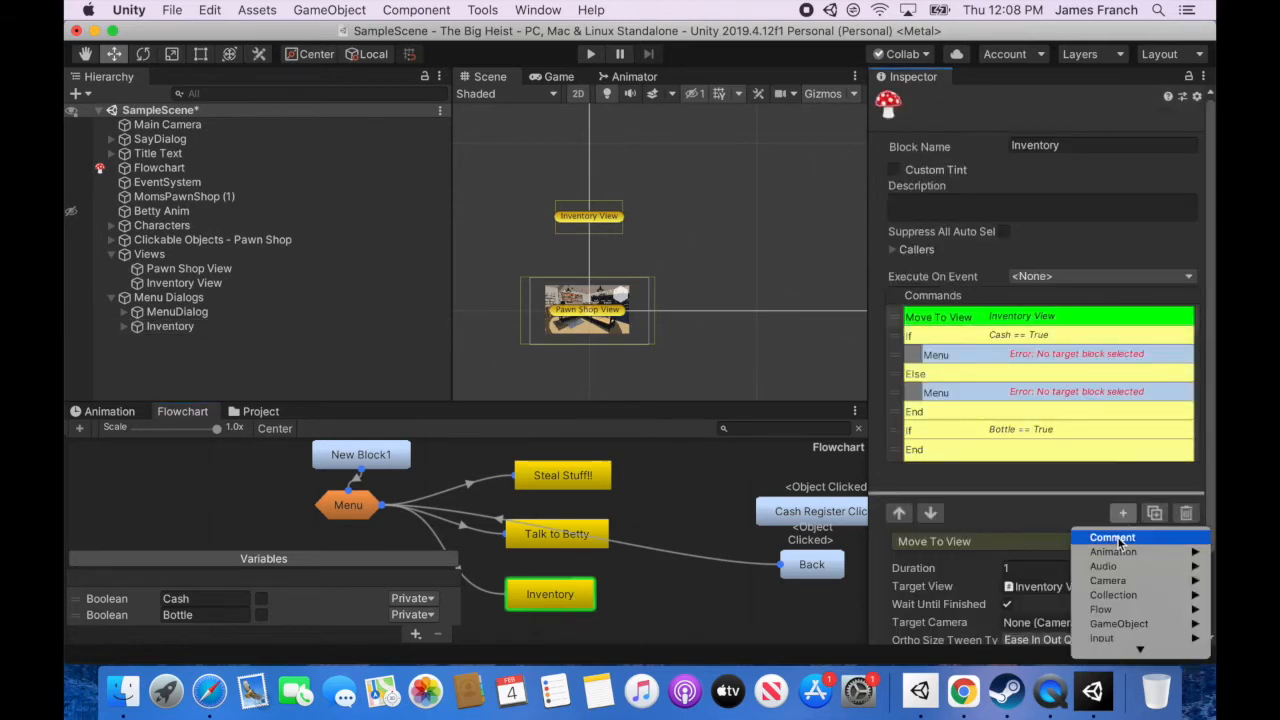
{"action": "mouse_move", "coordinate": [1127, 610]}
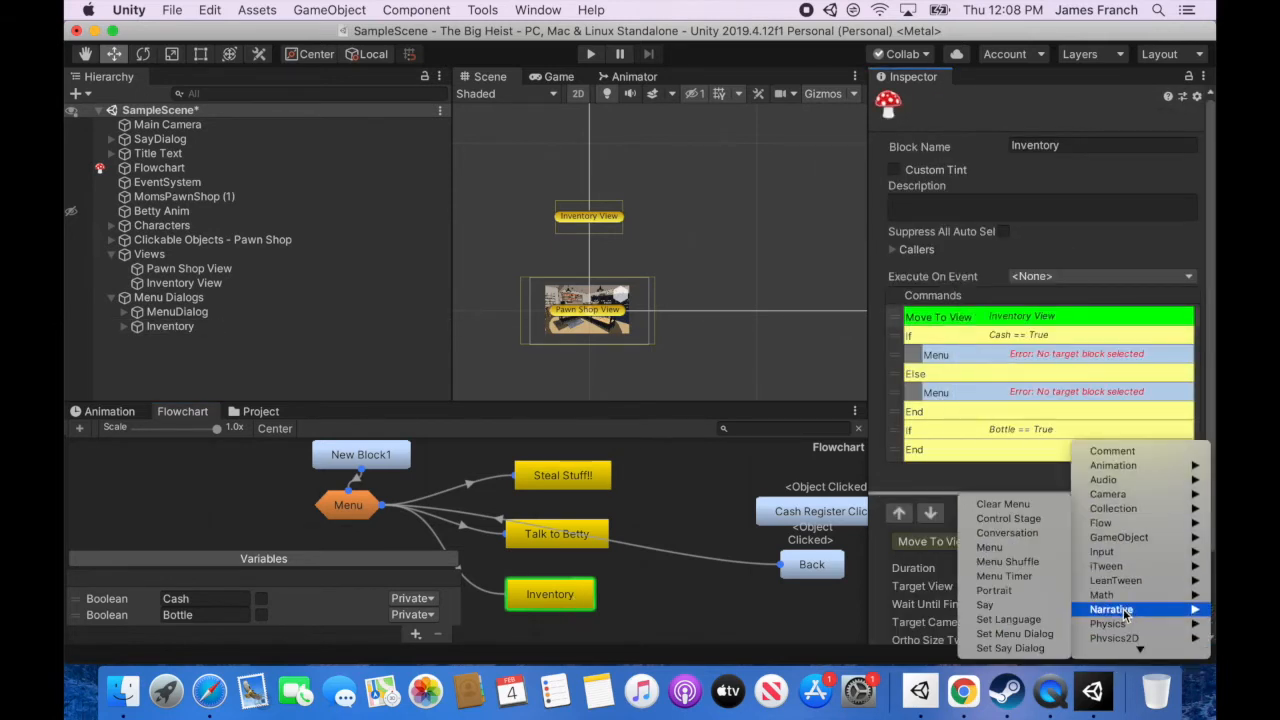
{"action": "left_click", "coordinate": [1014, 633]}
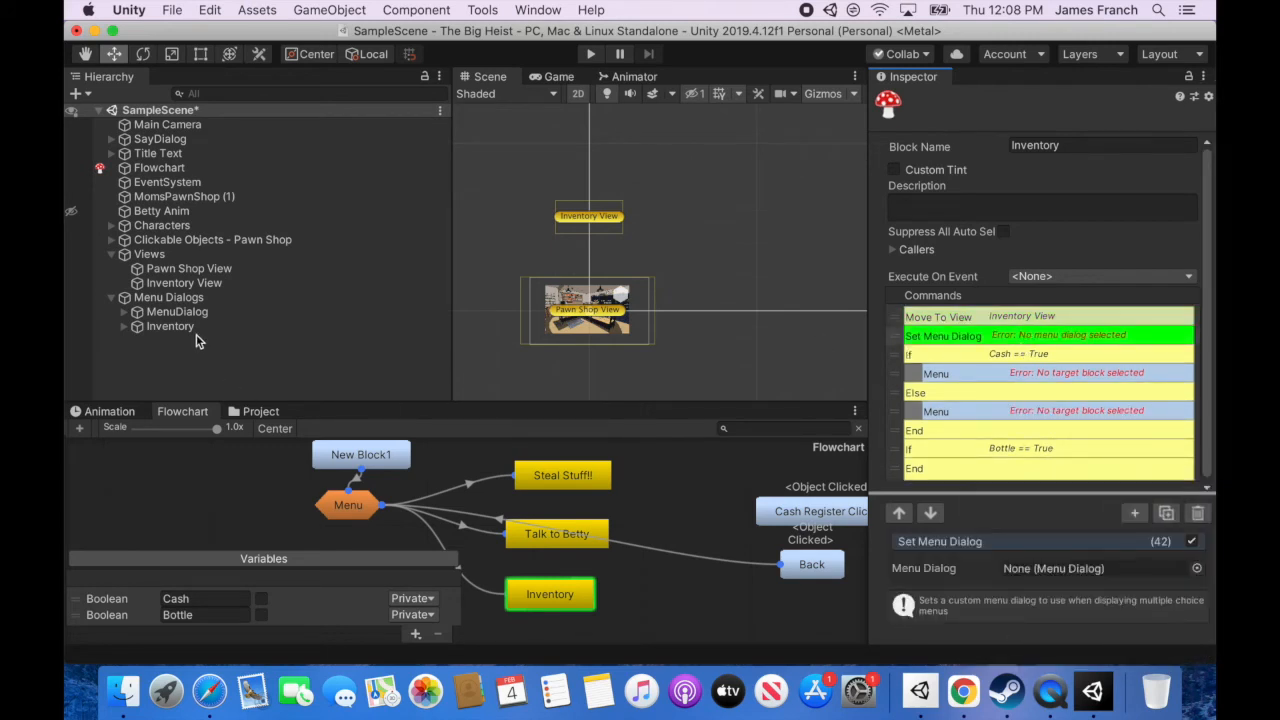
{"action": "left_click_drag", "start_coordinate": [178, 326], "coordinate": [1035, 570]}
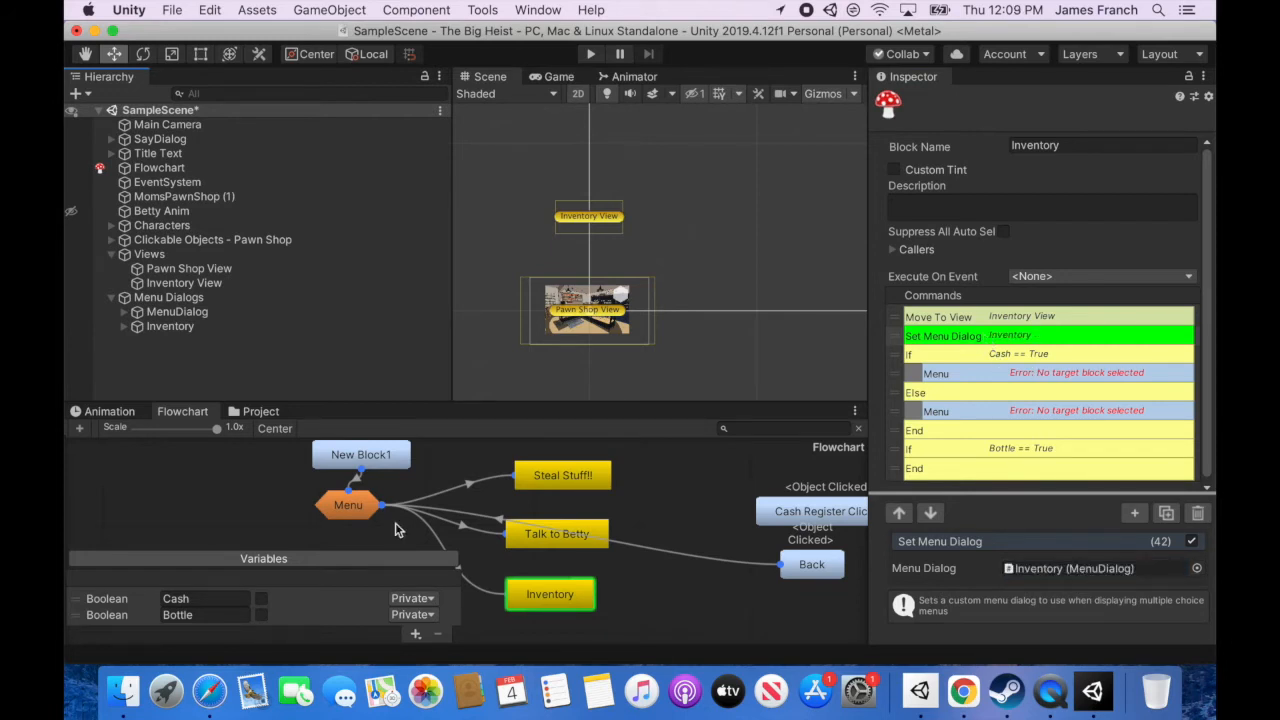
Copy the Inventory block's Set Menu Dialog command into the Menu block after Move To View and assign MenuDialog to the copy
{"action": "left_click", "coordinate": [353, 507]}
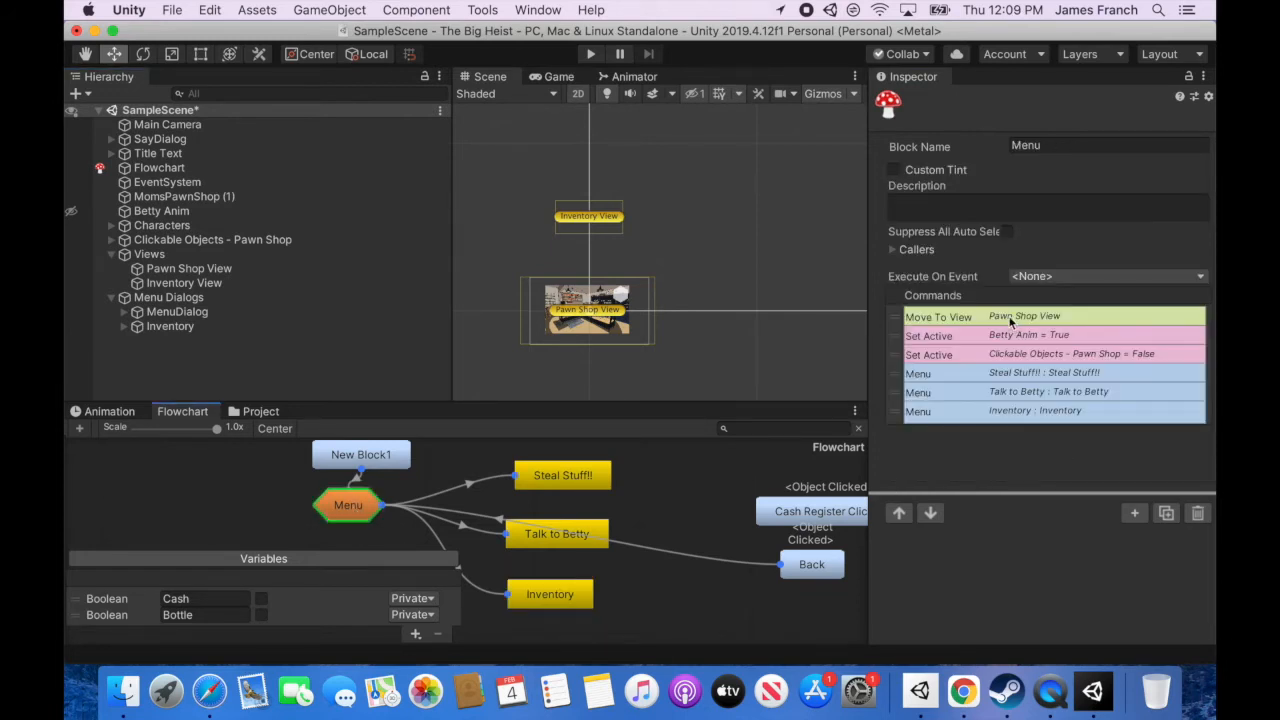
{"action": "left_click", "coordinate": [578, 596]}
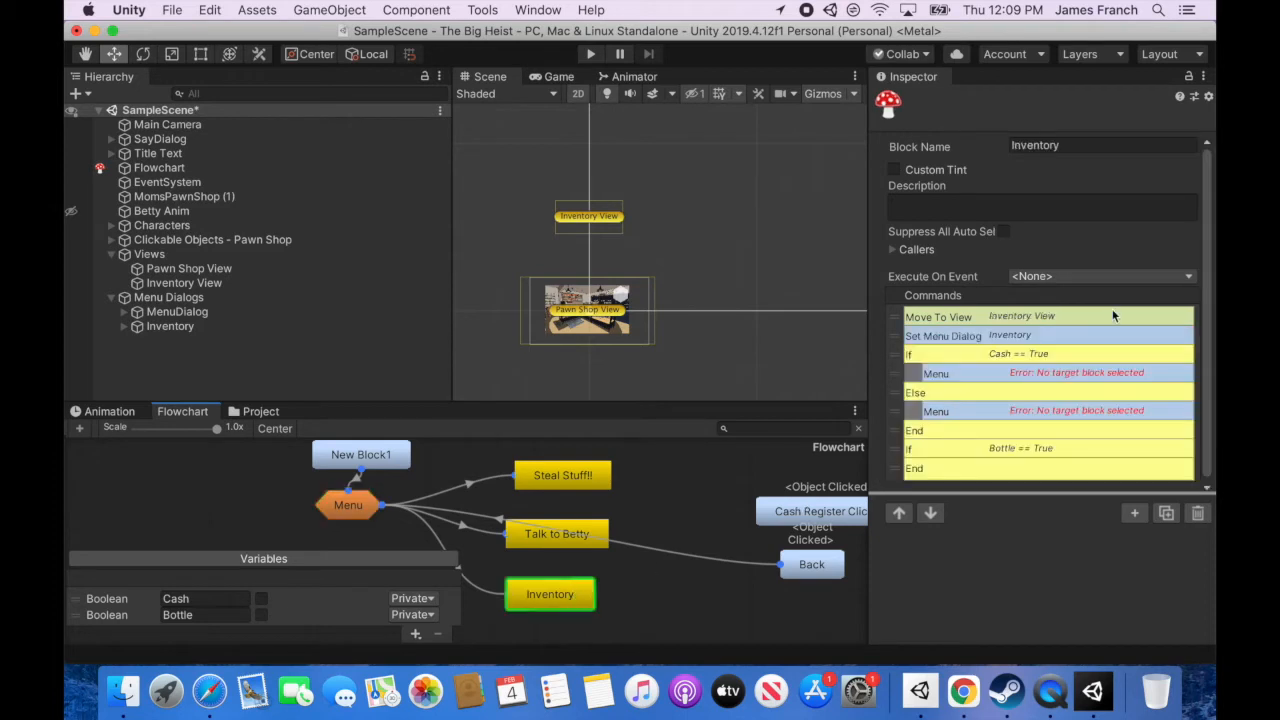
{"action": "left_click", "coordinate": [1039, 336]}
{"action": "right_click", "coordinate": [1039, 336]}
{"action": "left_click", "coordinate": [1078, 368]}
{"action": "left_click", "coordinate": [358, 509]}
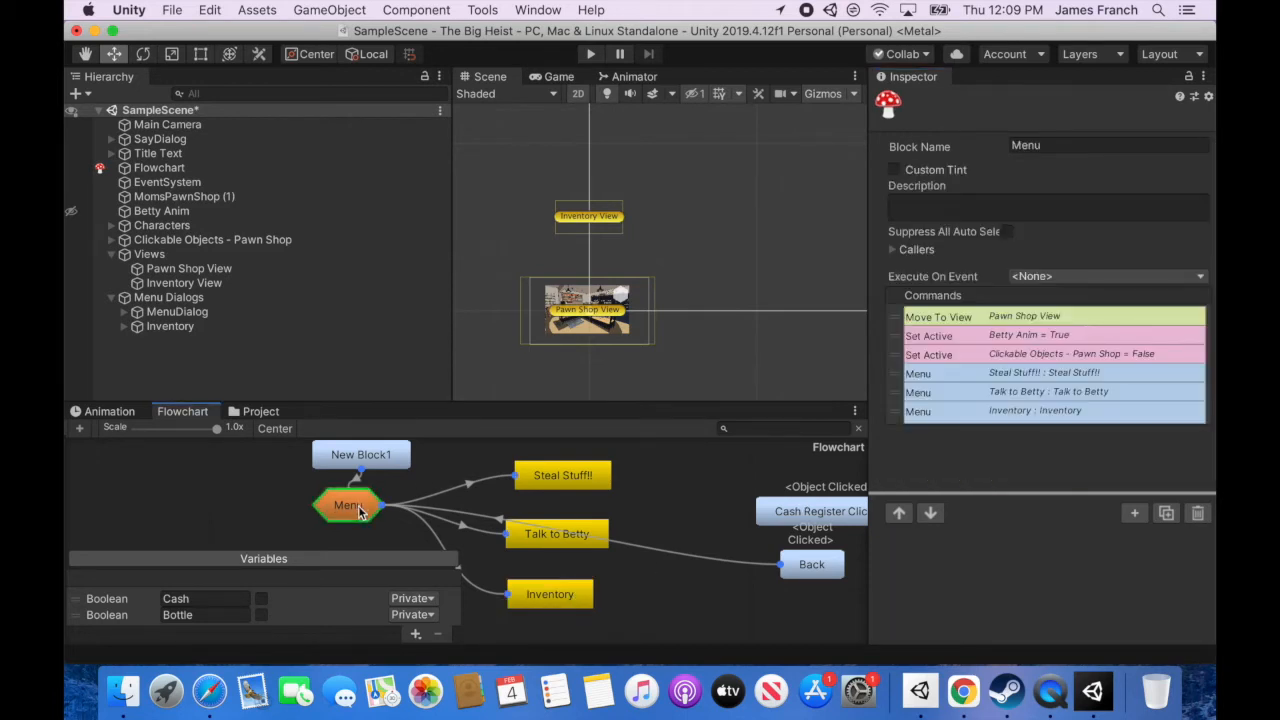
{"action": "left_click", "coordinate": [968, 319]}
{"action": "right_click", "coordinate": [968, 320]}
{"action": "left_click", "coordinate": [1013, 365]}
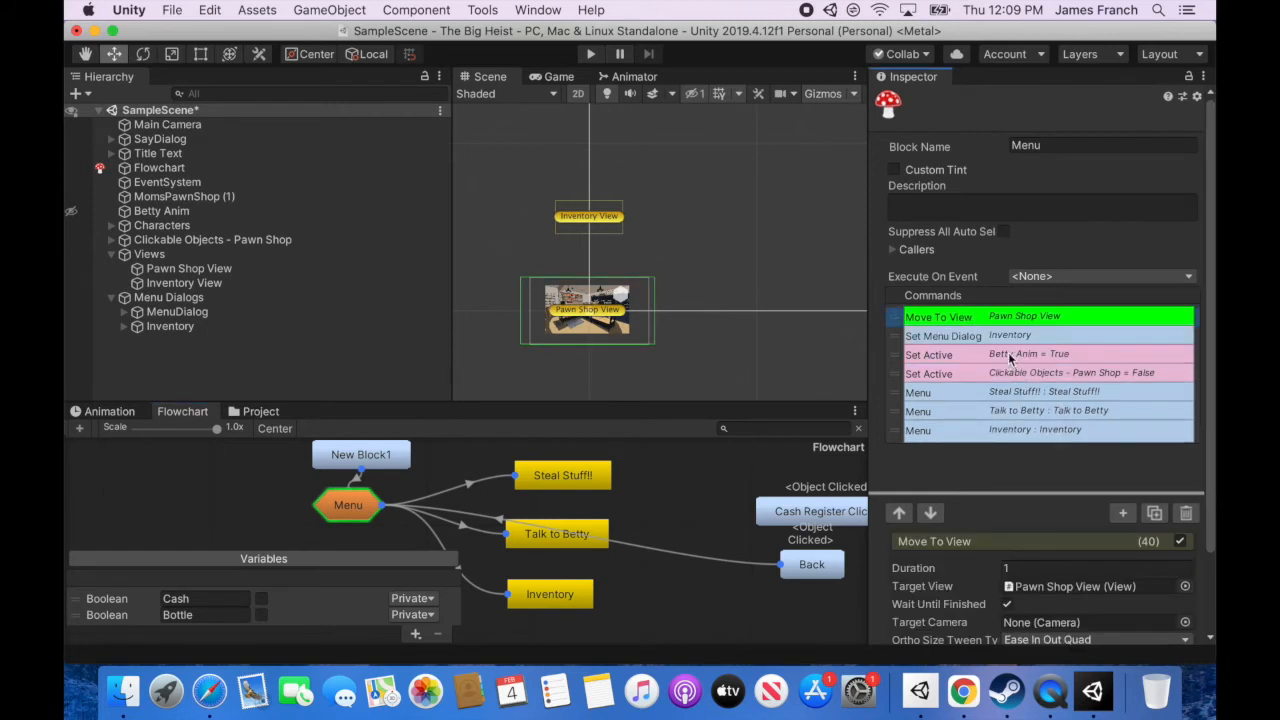
{"action": "left_click", "coordinate": [170, 314]}
{"action": "left_click_drag", "start_coordinate": [177, 314], "coordinate": [1038, 570]}
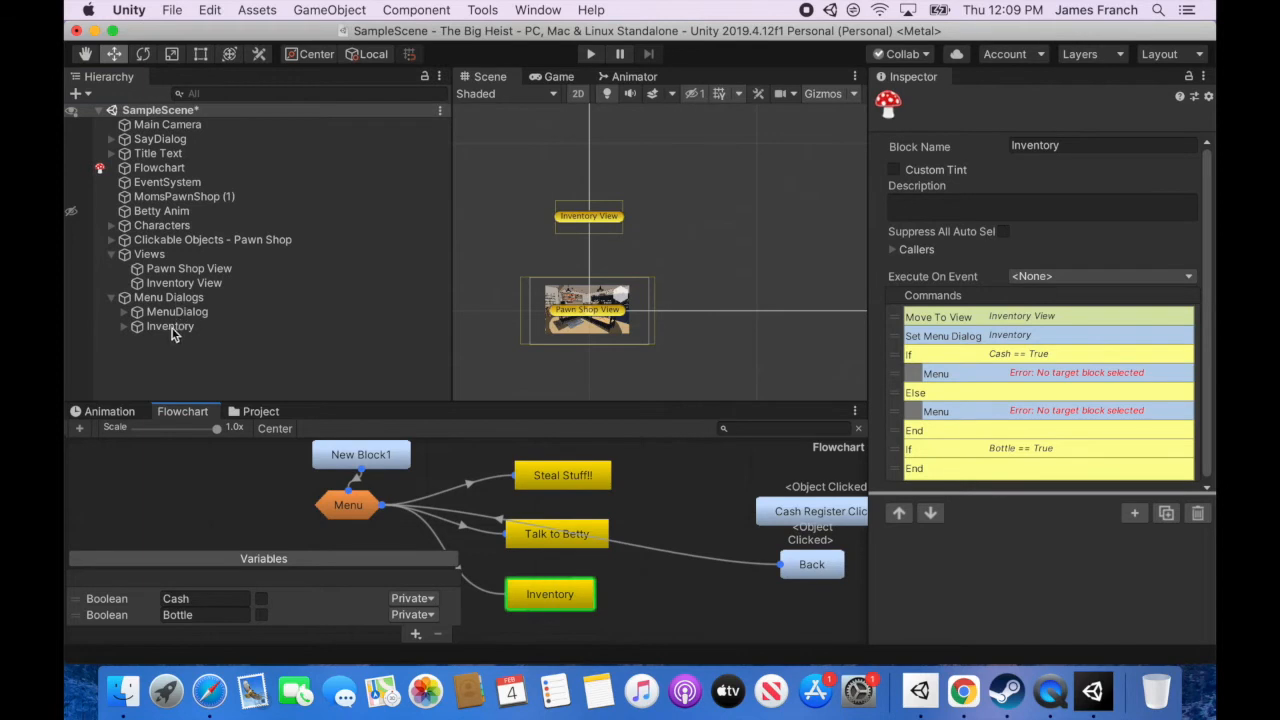
Move the Inventory dialog's ButtonGroup into the left half of the canvas and narrow it to about 1006 wide
{"action": "left_click", "coordinate": [170, 327]}
{"action": "double_click", "coordinate": [172, 328]}
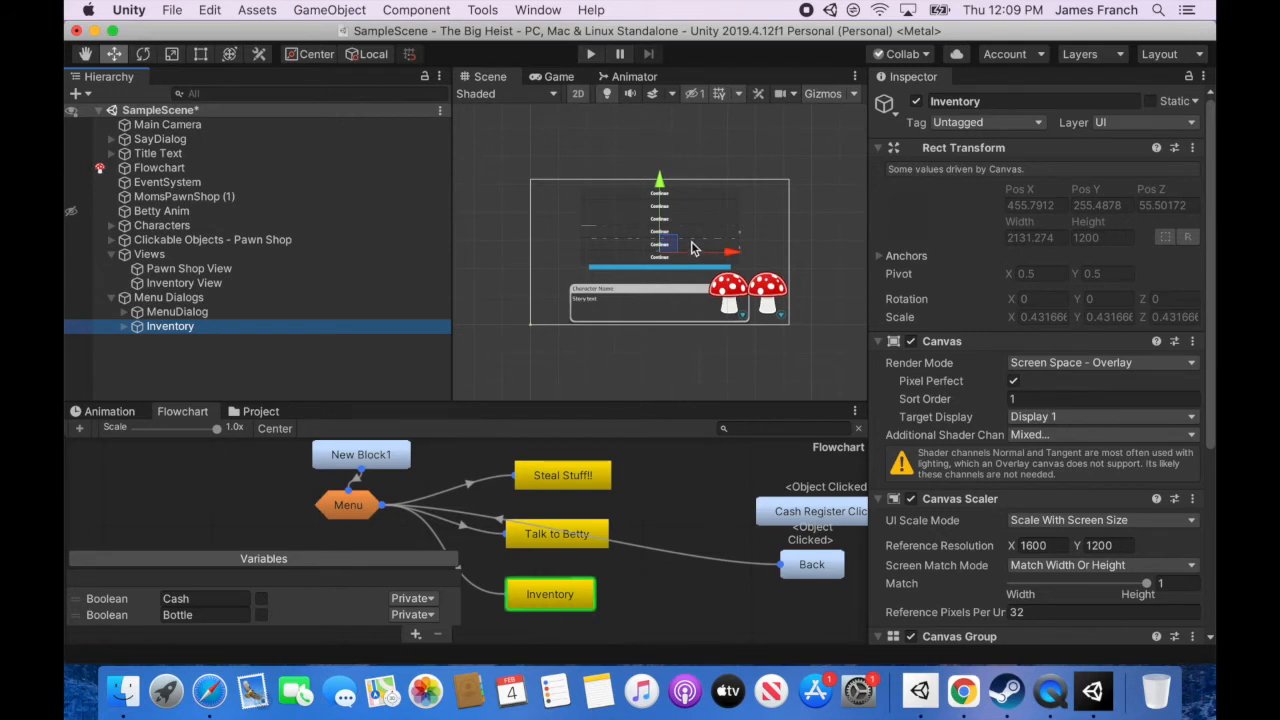
{"action": "left_click", "coordinate": [124, 327]}
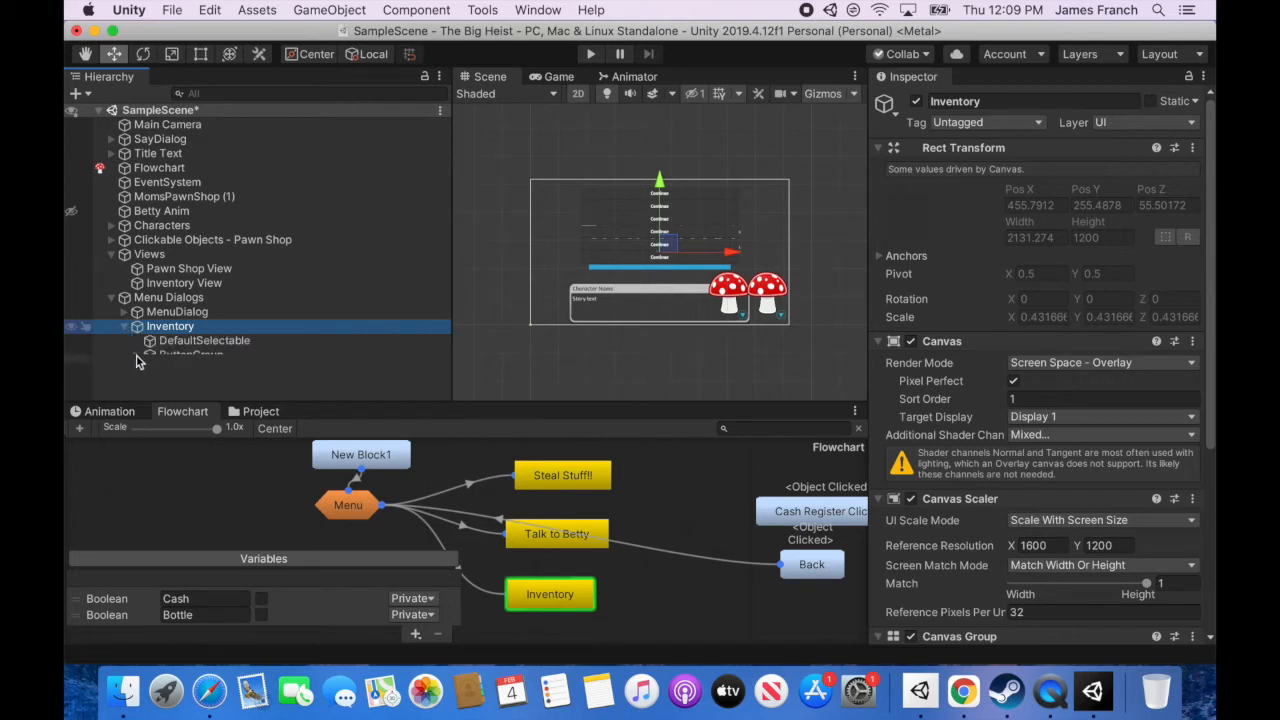
{"action": "left_click", "coordinate": [137, 355]}
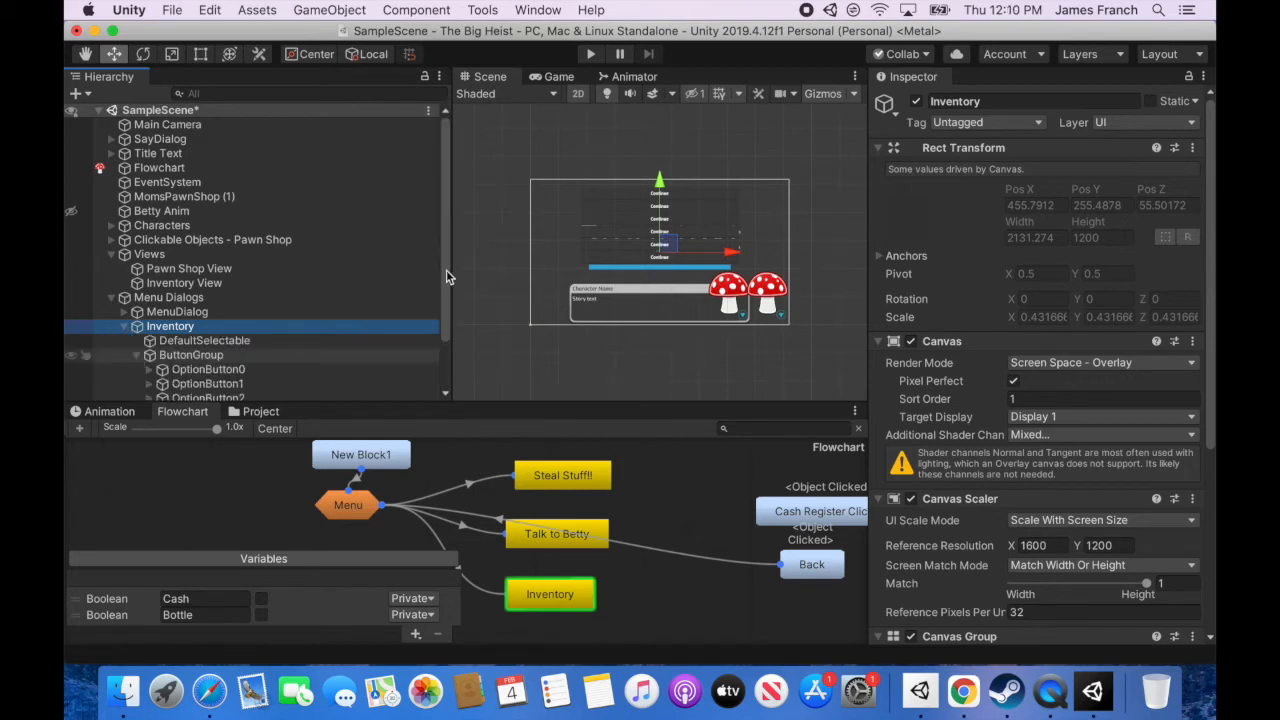
{"action": "scroll", "coordinate": [446, 300], "scroll_direction": "down", "scroll_amount": 3}
{"action": "left_click", "coordinate": [222, 292]}
{"action": "scroll", "coordinate": [1210, 252], "scroll_direction": "down", "scroll_amount": 3}
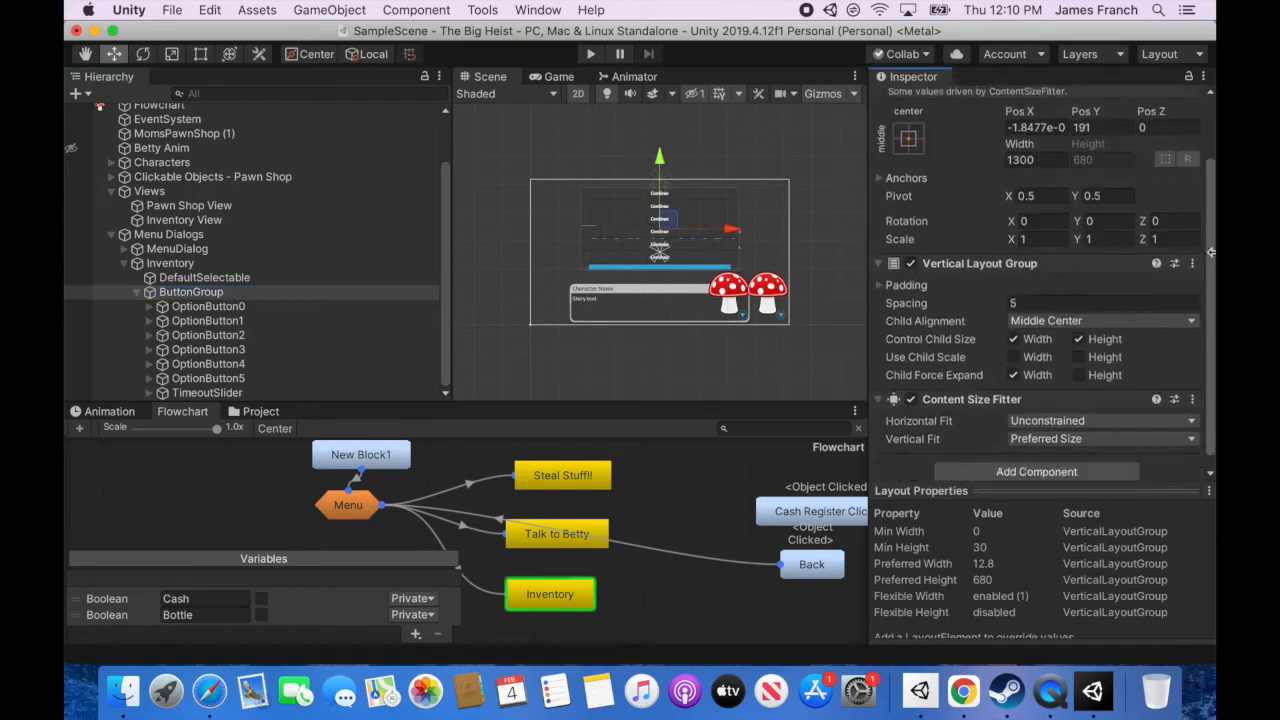
{"action": "scroll", "coordinate": [1210, 252], "scroll_direction": "down", "scroll_amount": 1}
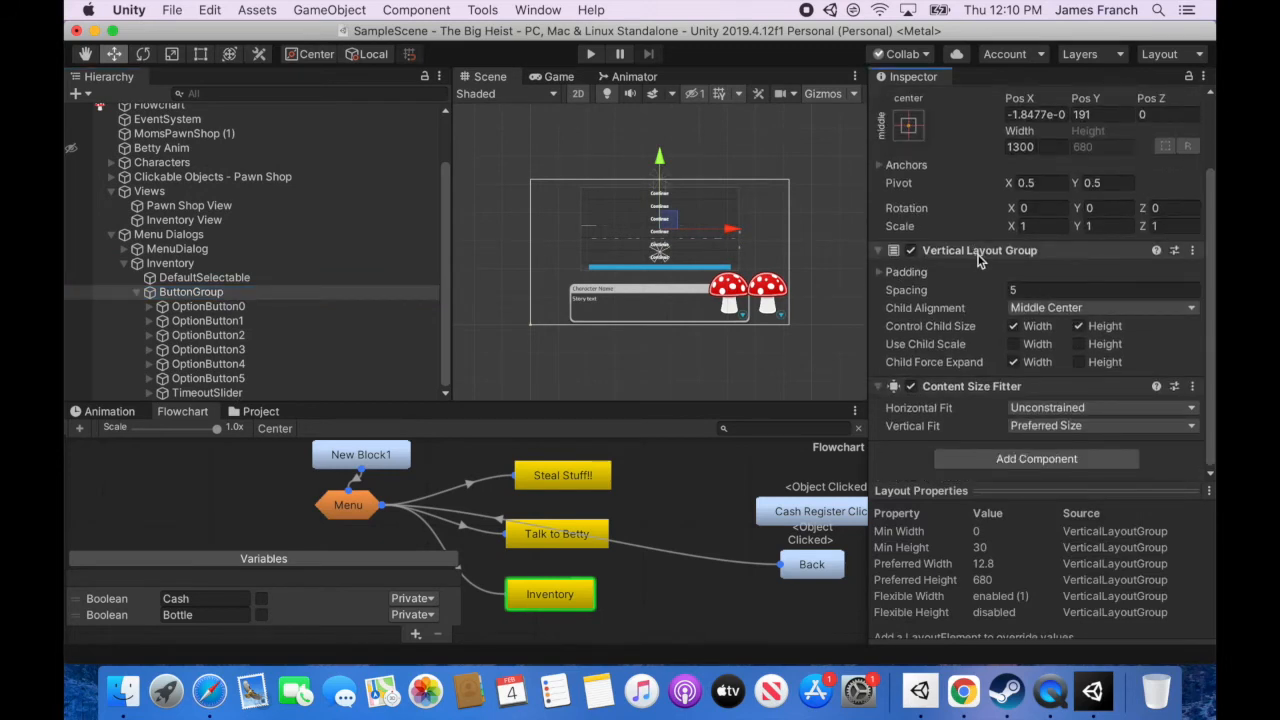
{"action": "left_click_drag", "start_coordinate": [671, 229], "coordinate": [753, 247]}
{"action": "key", "text": "super+z"}
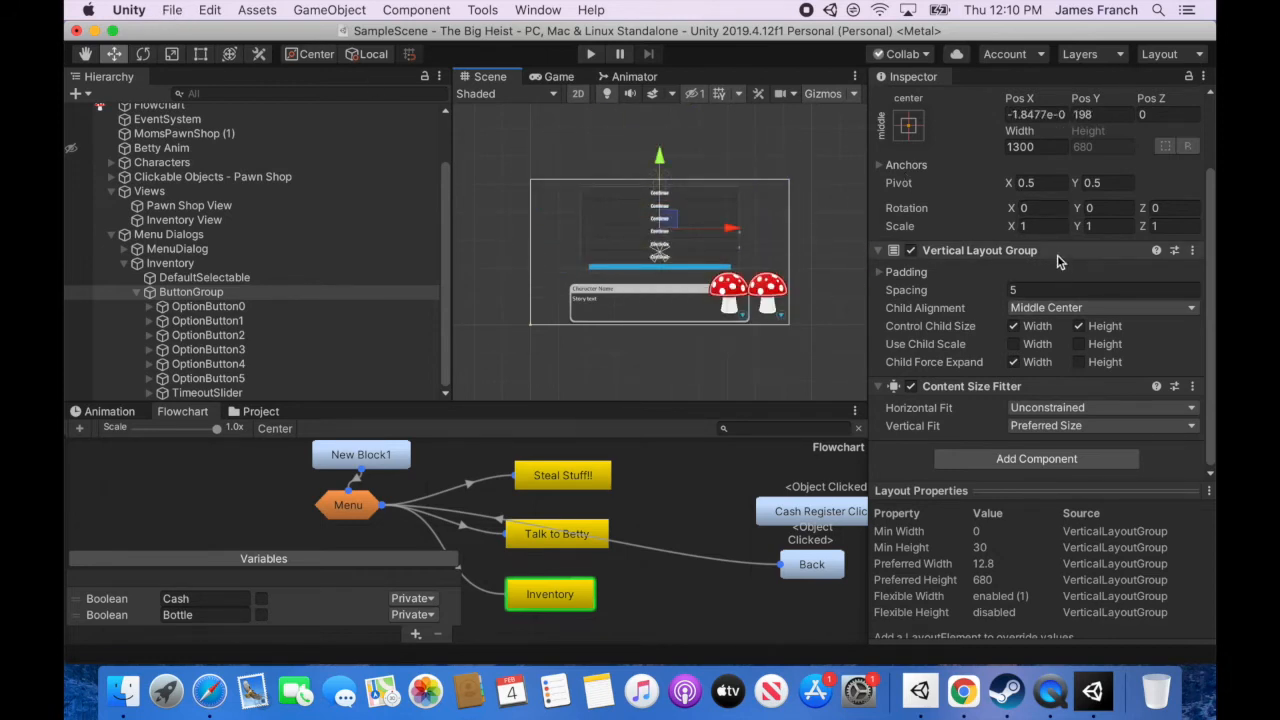
{"action": "left_click_drag", "start_coordinate": [668, 222], "coordinate": [621, 228]}
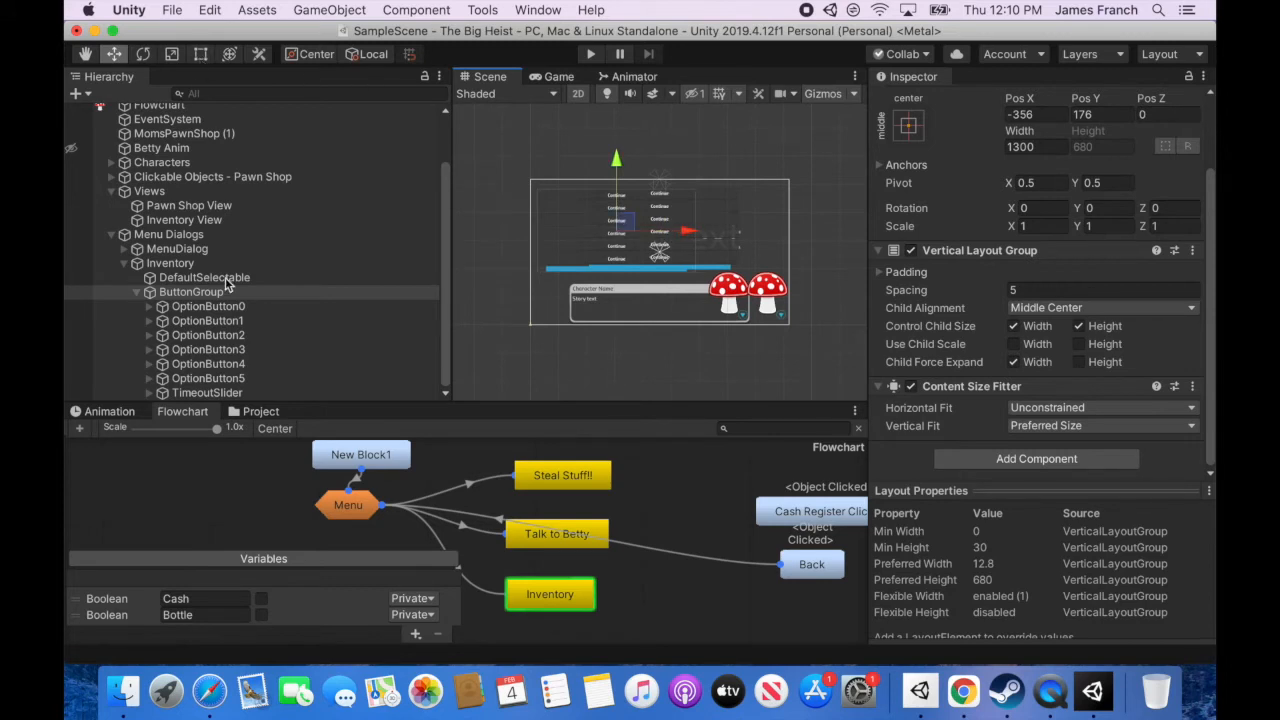
{"action": "left_click", "coordinate": [201, 55]}
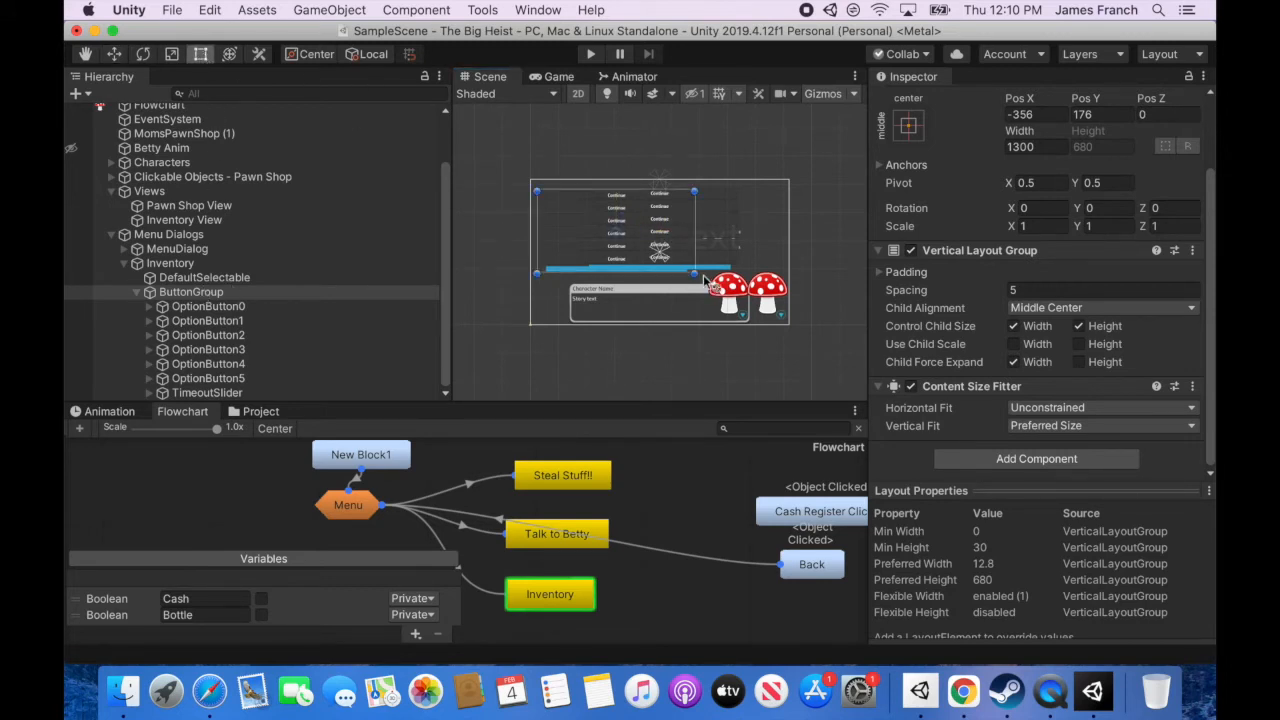
{"action": "left_click_drag", "start_coordinate": [695, 256], "coordinate": [612, 204]}
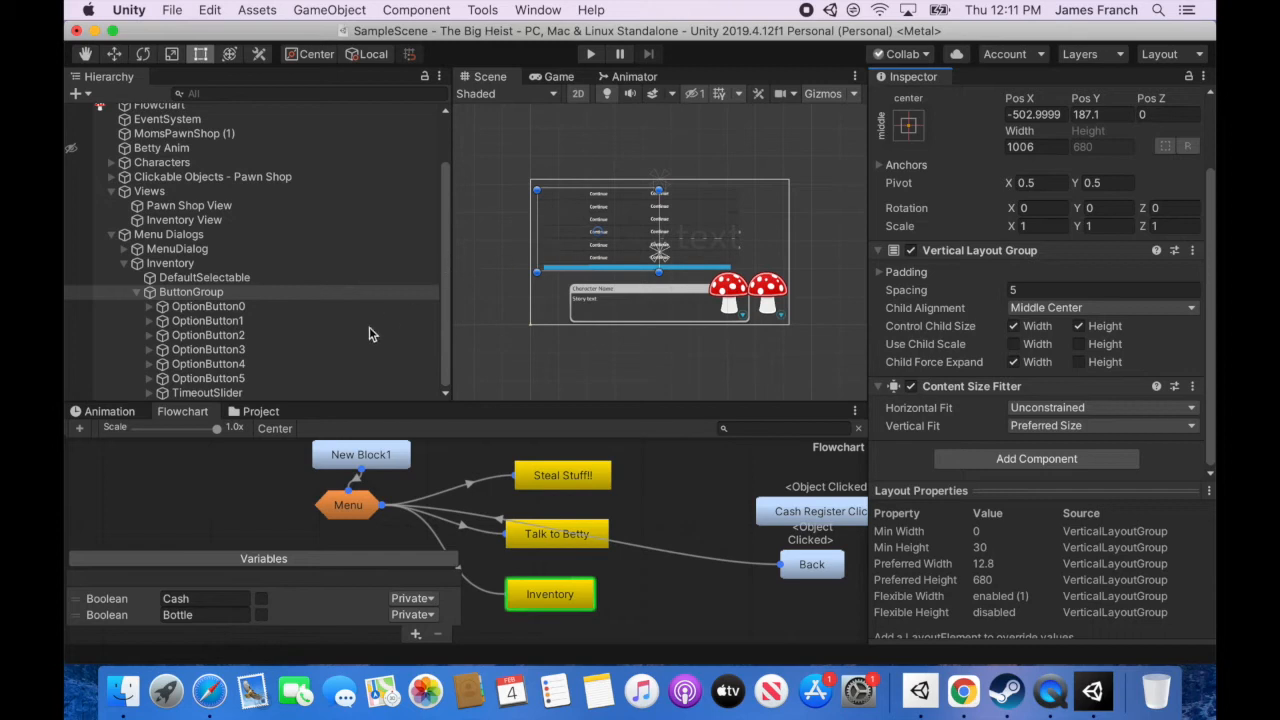
Delete the TimeoutSlider from the Inventory dialog's ButtonGroup
{"action": "left_click", "coordinate": [238, 393]}
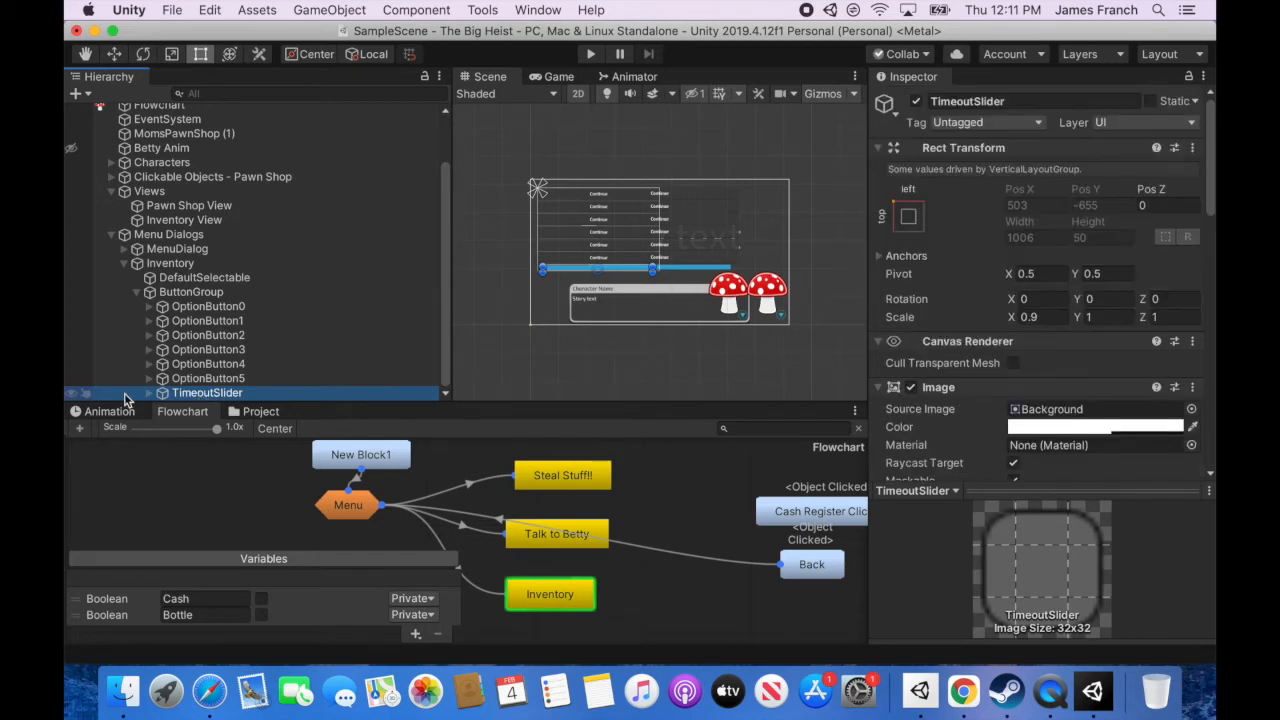
{"action": "right_click", "coordinate": [125, 398]}
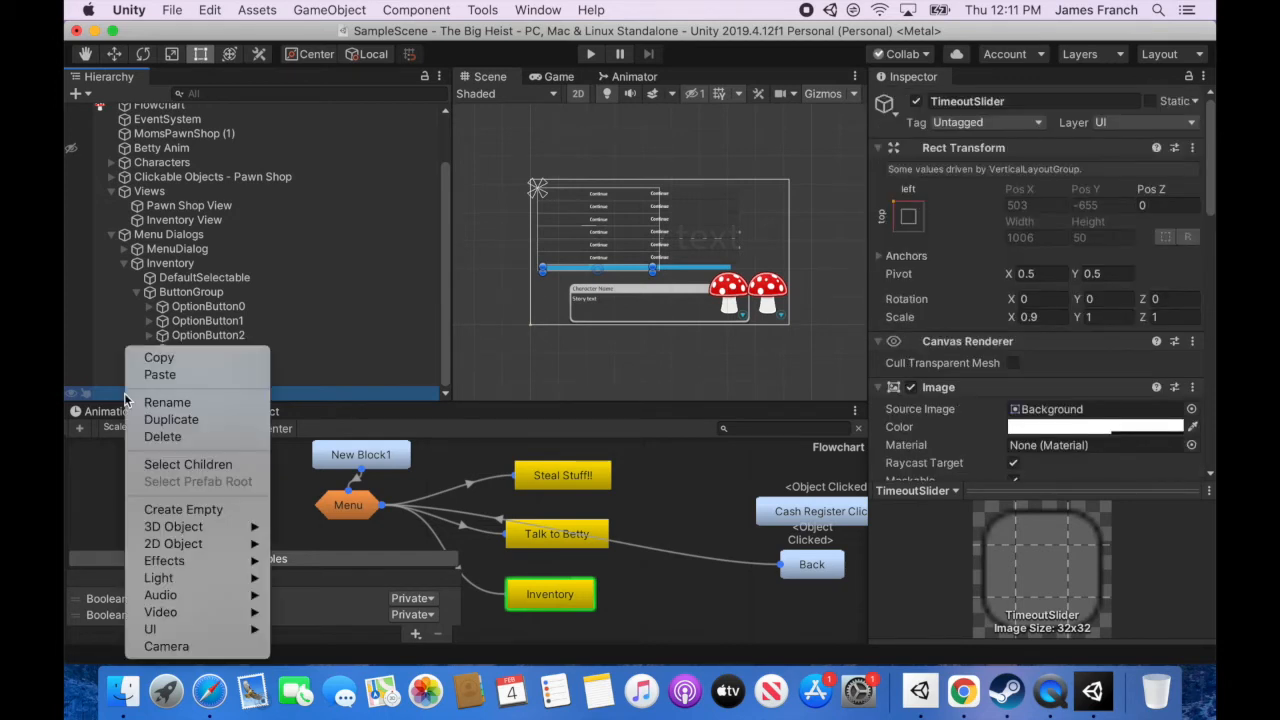
{"action": "left_click", "coordinate": [163, 437]}
Set the ButtonGroup's Content Size Fitter vertical fit to Unconstrained and stretch the group to a height of about 736
{"action": "left_click", "coordinate": [205, 306]}
{"action": "scroll", "coordinate": [1165, 412], "scroll_direction": "down", "scroll_amount": 3}
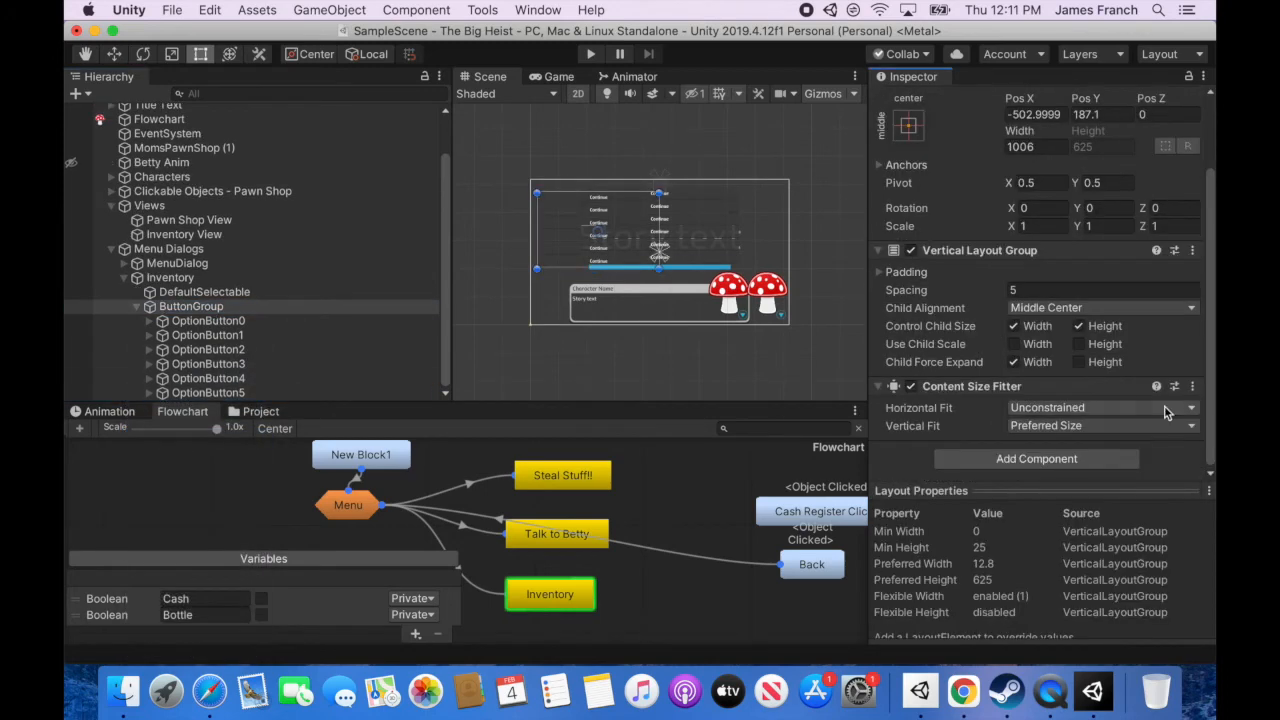
{"action": "left_click", "coordinate": [1140, 423]}
{"action": "left_click", "coordinate": [1160, 394]}
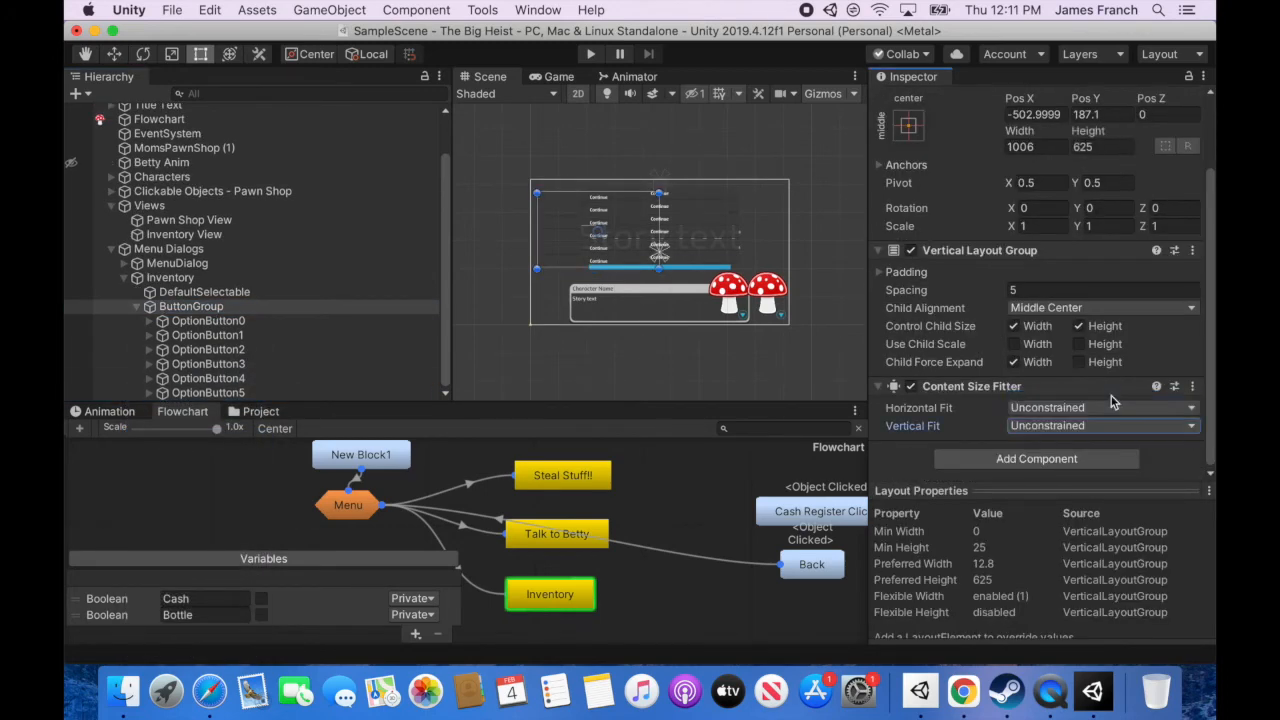
{"action": "left_click_drag", "start_coordinate": [629, 264], "coordinate": [638, 315]}
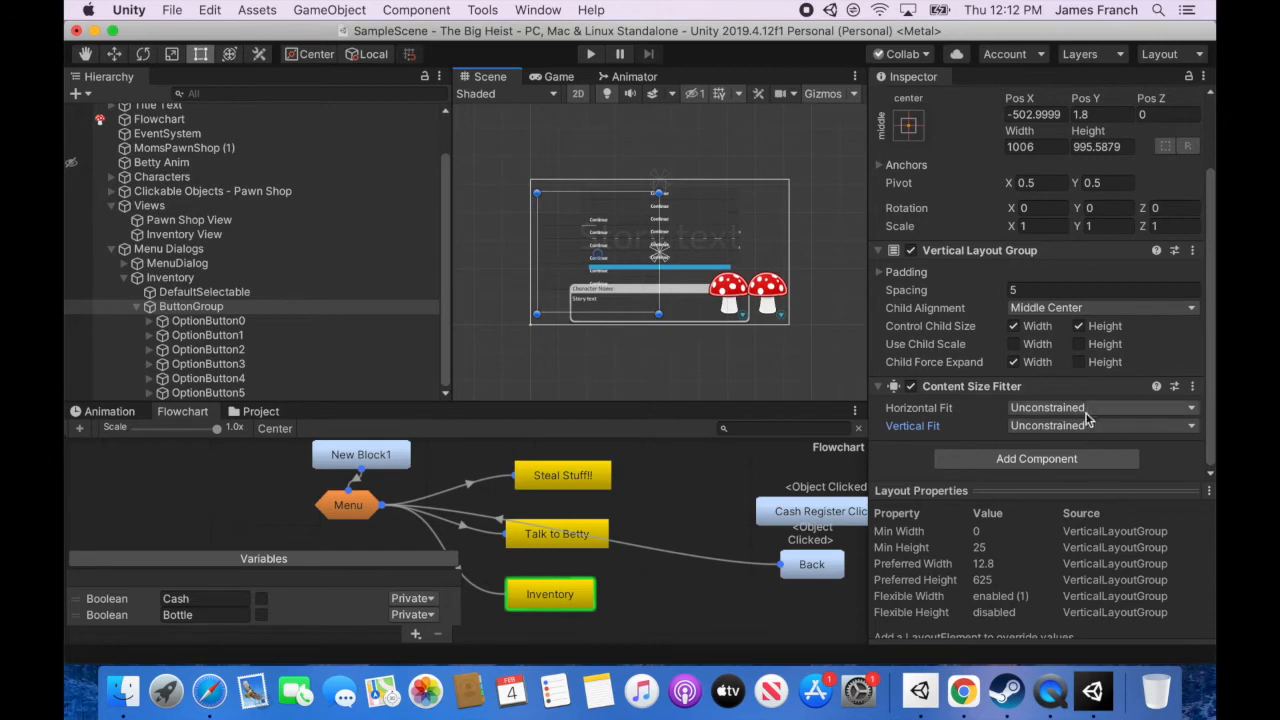
{"action": "mouse_move", "coordinate": [637, 313]}
{"action": "left_mouse_down"}
{"action": "mouse_move", "coordinate": [637, 328]}
{"action": "mouse_move", "coordinate": [637, 312]}
{"action": "left_mouse_up"}
{"action": "left_click_drag", "start_coordinate": [637, 312], "coordinate": [637, 288]}
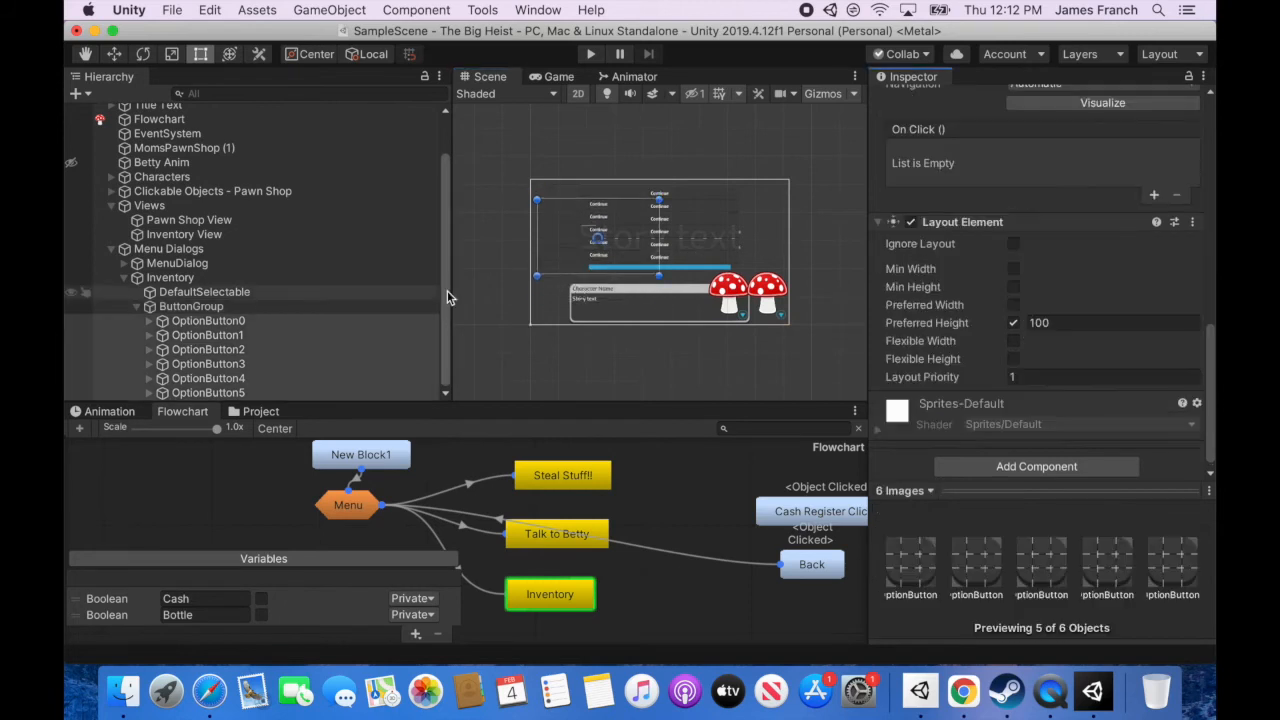
Try a Layout Element preferred height of 200 on OptionButton0 through OptionButton5
{"action": "left_click", "coordinate": [306, 323]}
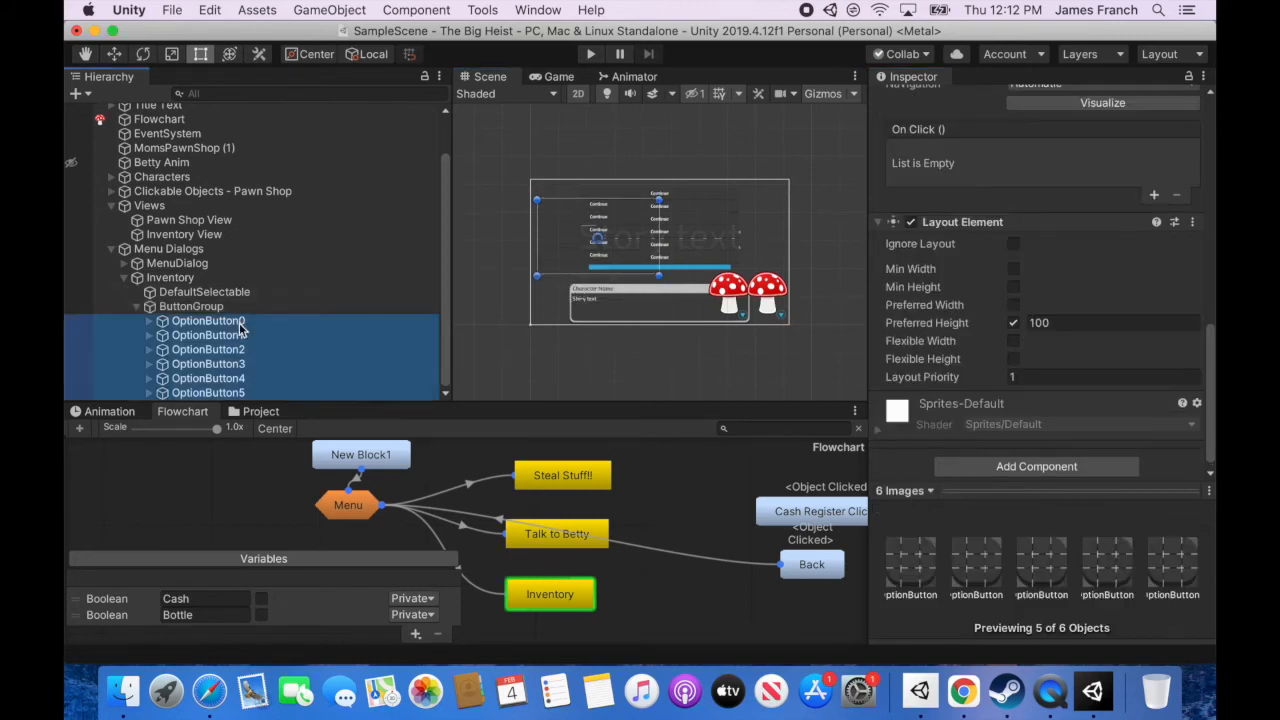
{"action": "left_click", "coordinate": [243, 393], "text": "shift"}
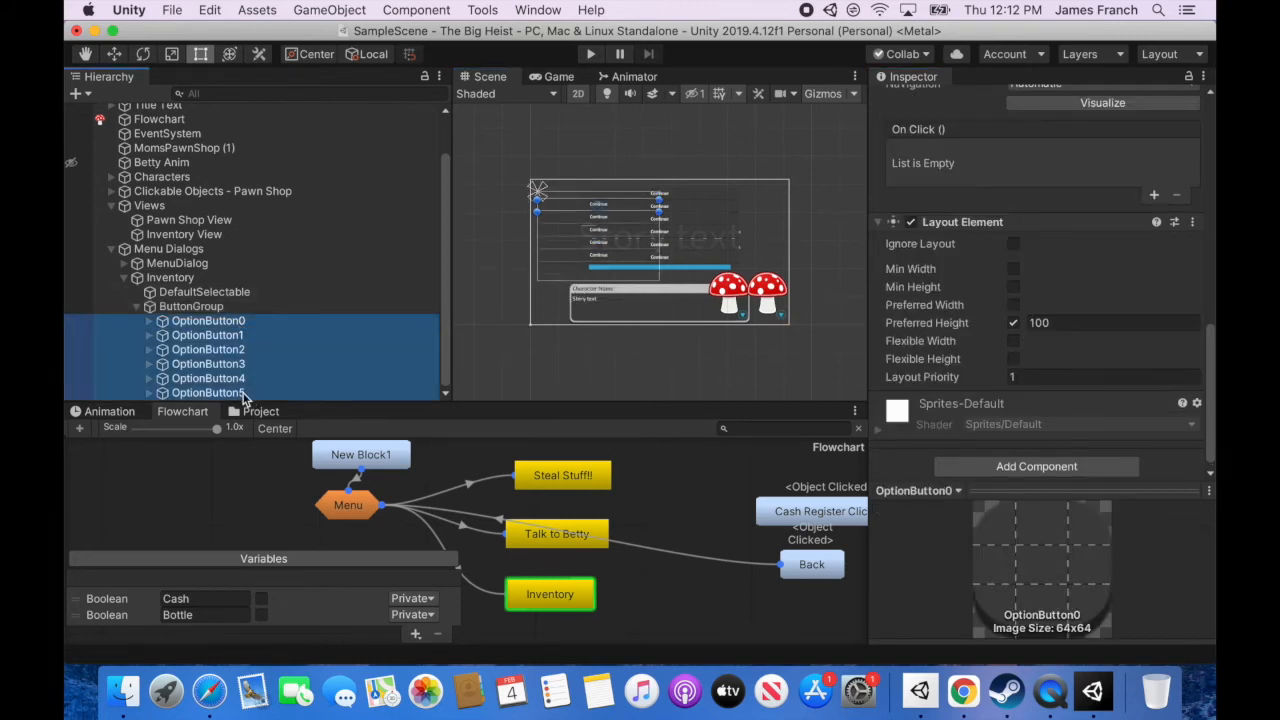
{"action": "left_click", "coordinate": [1052, 328]}
{"action": "type", "text": "200"}
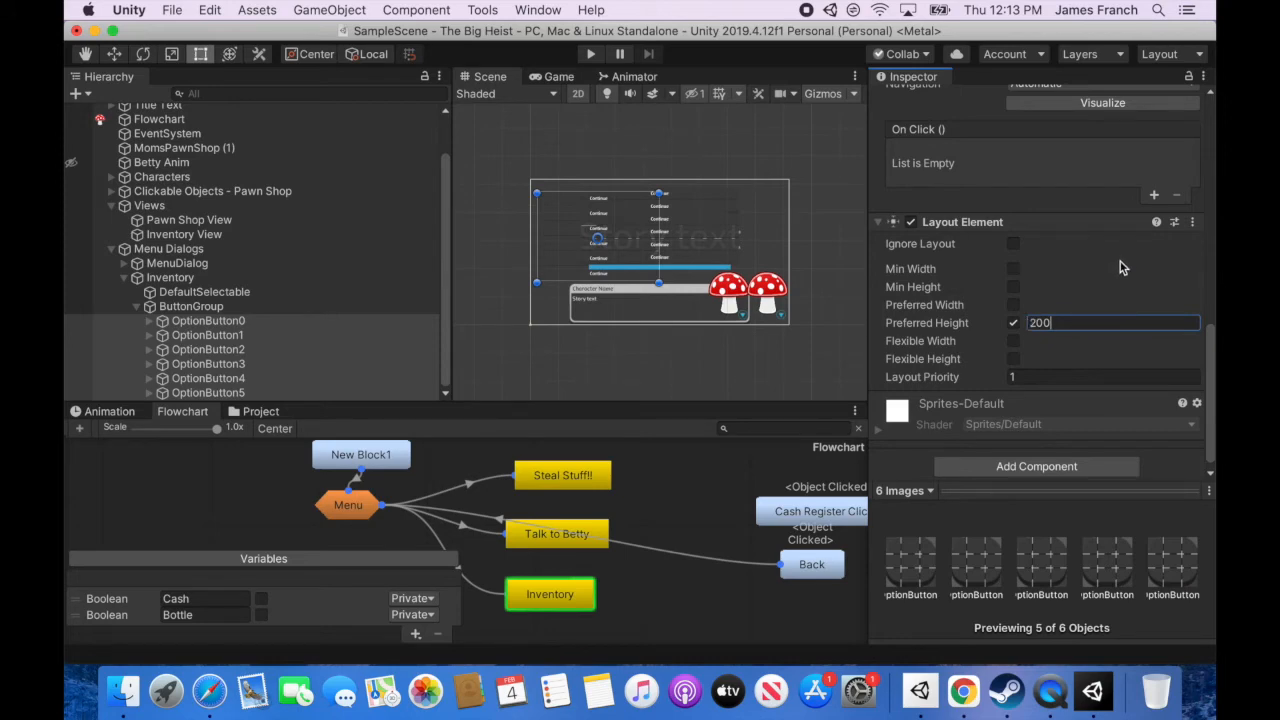
{"action": "key", "text": "BackSpace"}
{"action": "key", "text": "BackSpace"}
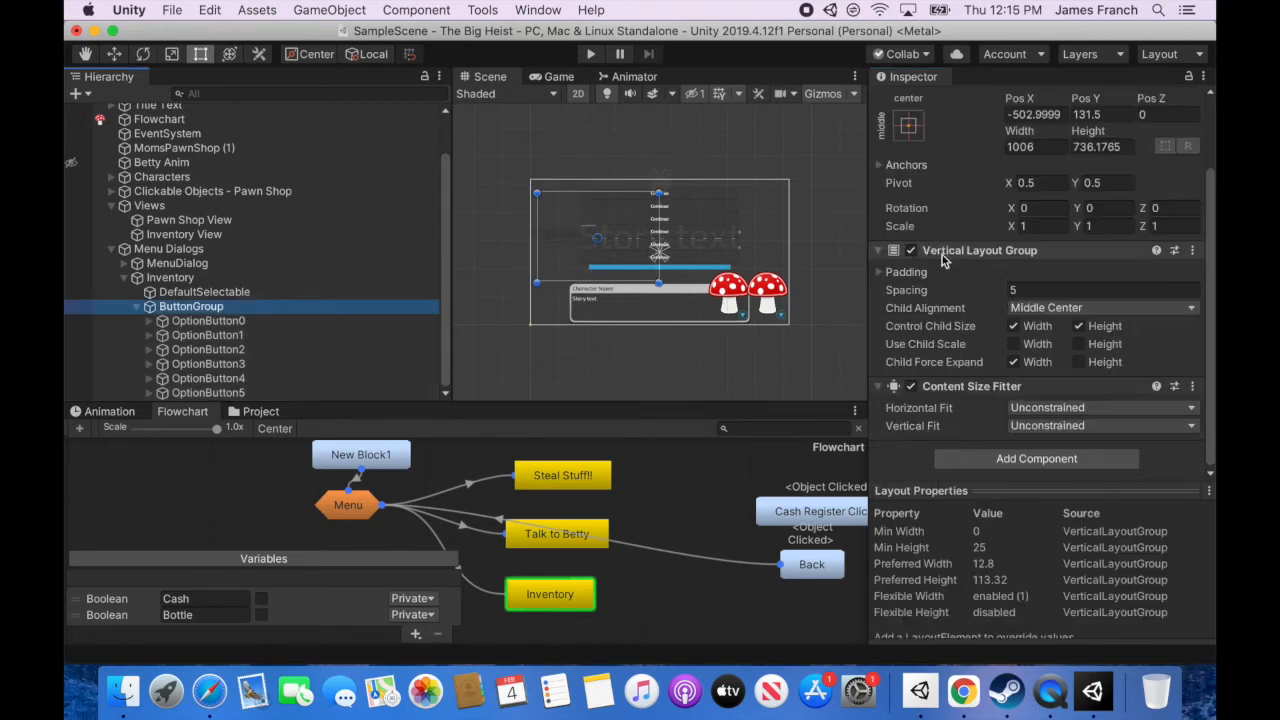
Disable the ButtonGroup's Vertical Layout Group and stretch all six option buttons together to a height of about 141
{"action": "left_click", "coordinate": [911, 251]}
{"action": "left_click", "coordinate": [260, 325]}
{"action": "left_click", "coordinate": [208, 392], "text": "shift"}
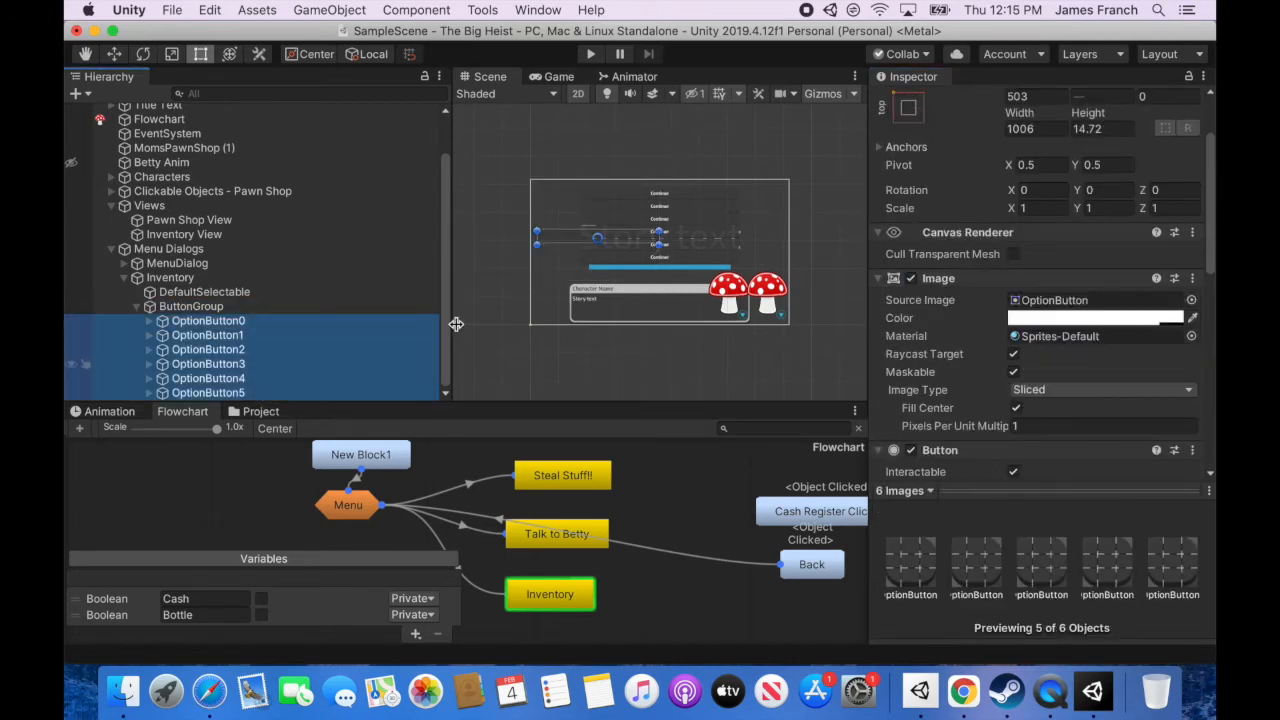
{"action": "left_click_drag", "start_coordinate": [627, 292], "coordinate": [627, 316]}
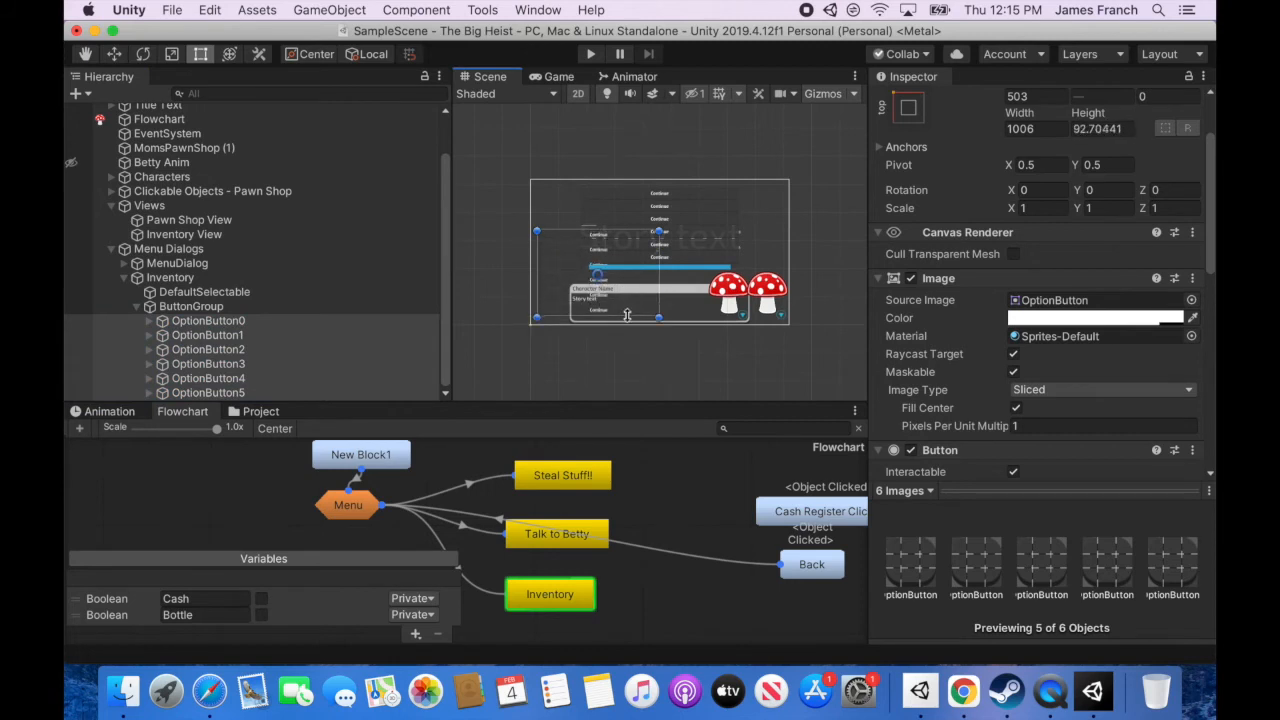
{"action": "left_click_drag", "start_coordinate": [611, 232], "coordinate": [605, 186]}
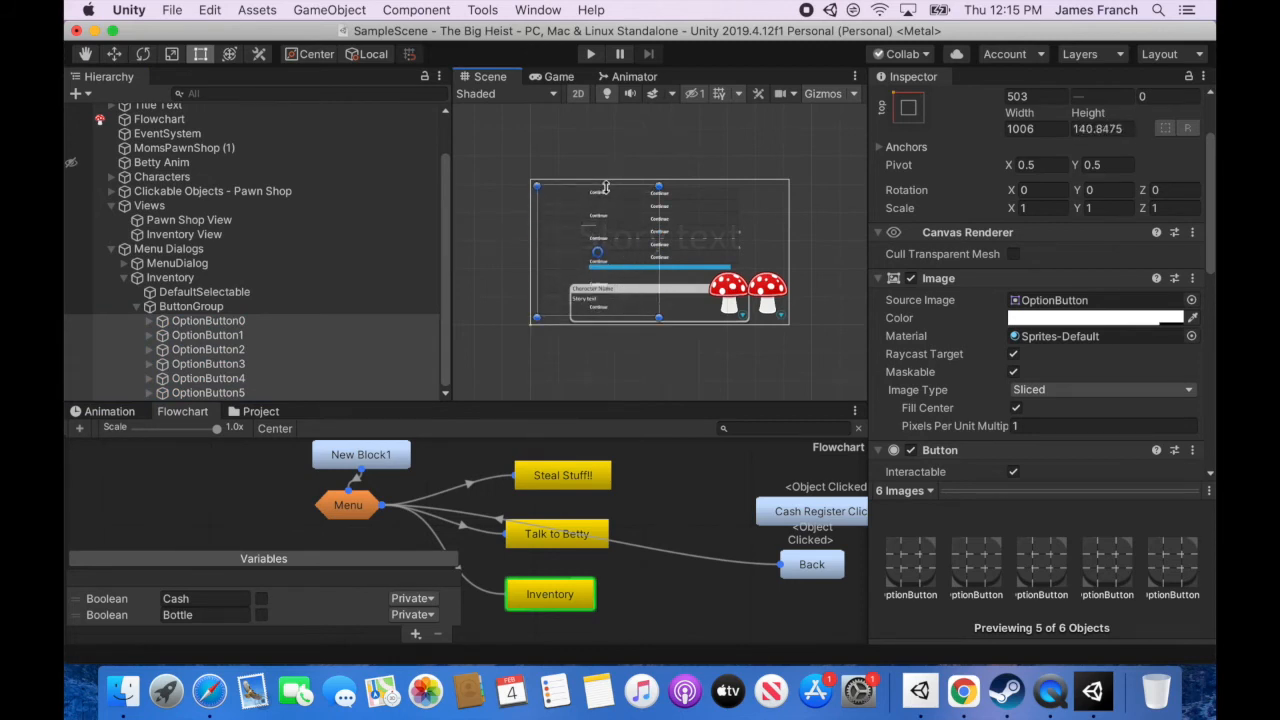
{"action": "left_click_drag", "start_coordinate": [1211, 223], "coordinate": [1212, 403]}
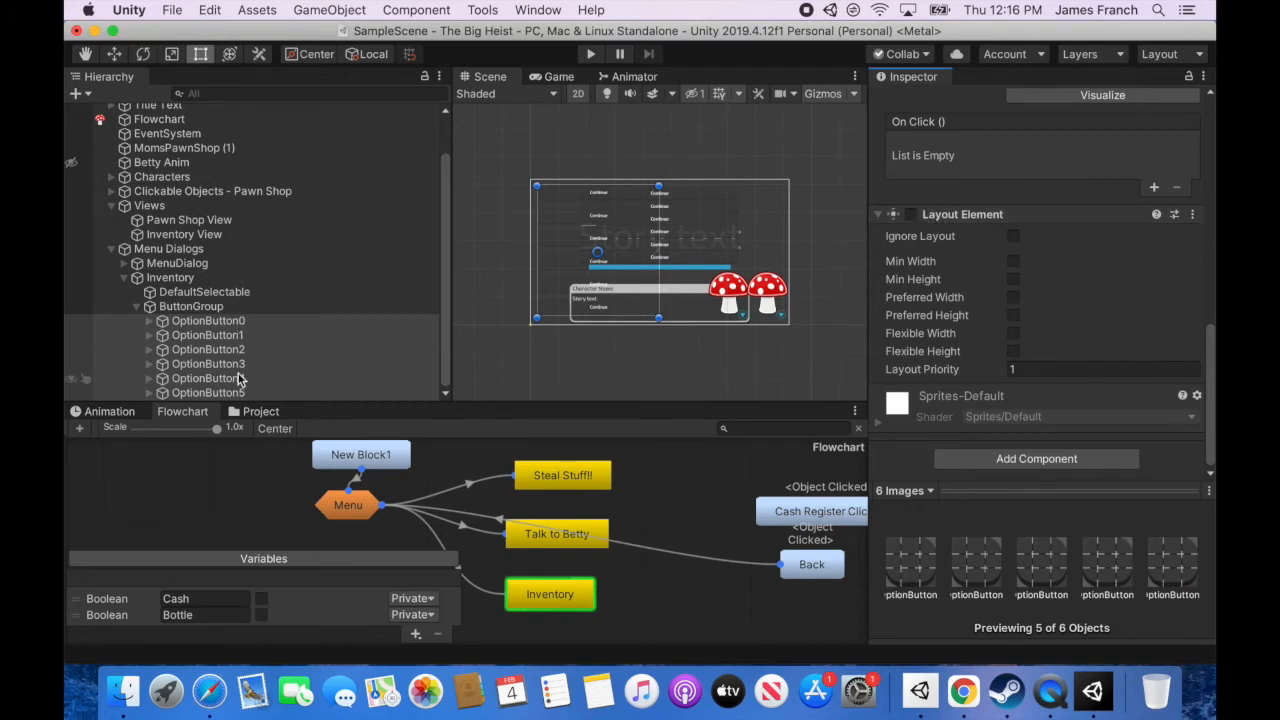
{"action": "left_click", "coordinate": [190, 306]}
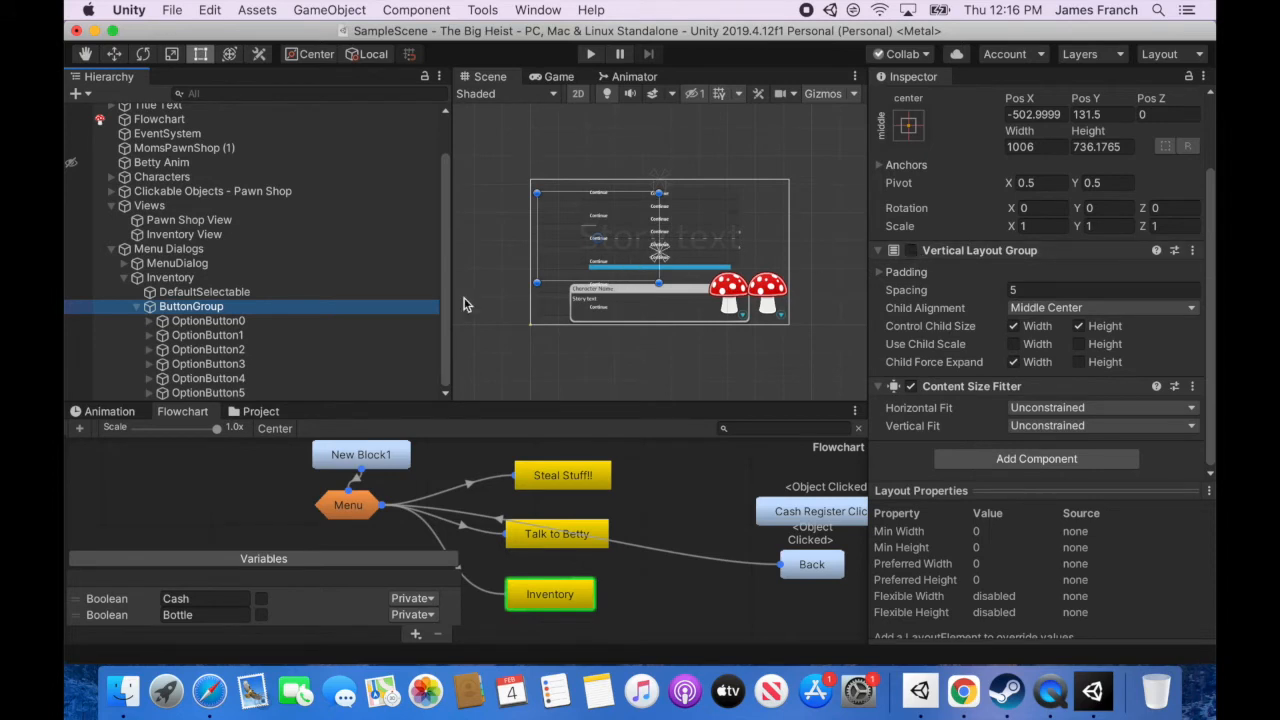
{"action": "left_click", "coordinate": [250, 321]}
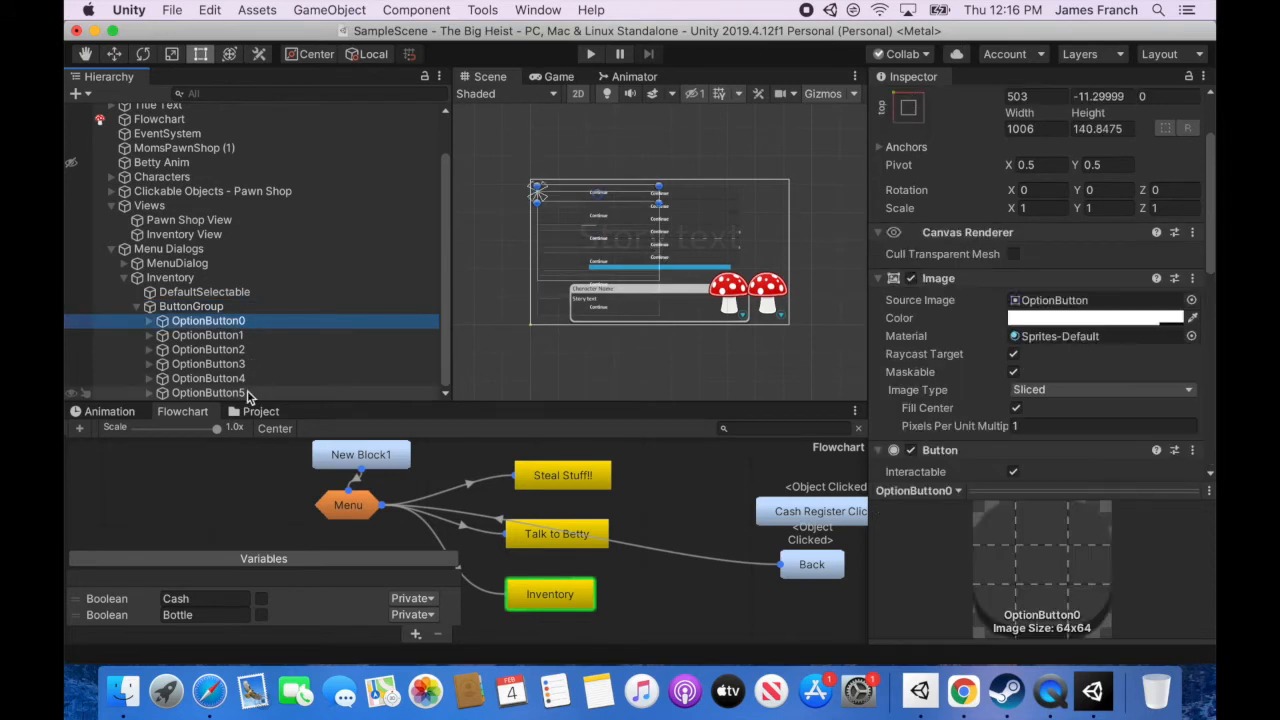
{"action": "left_click", "coordinate": [247, 393], "text": "shift"}
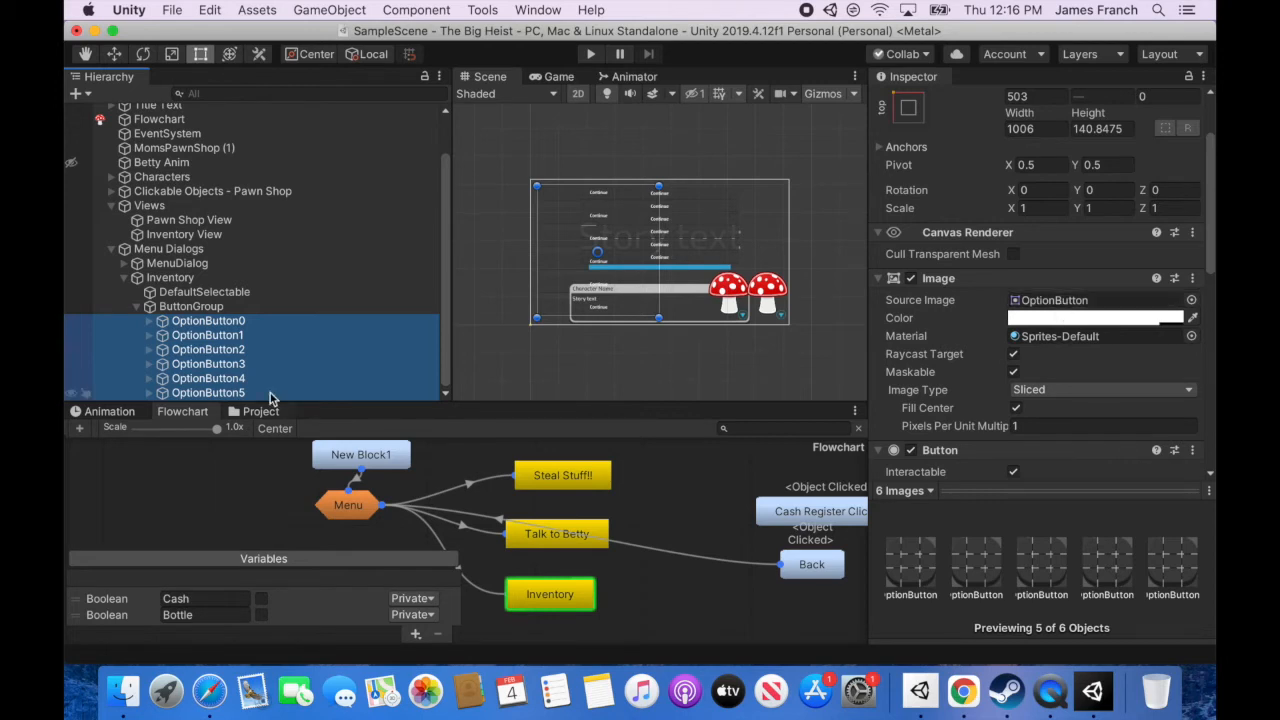
{"action": "left_click", "coordinate": [570, 603]}
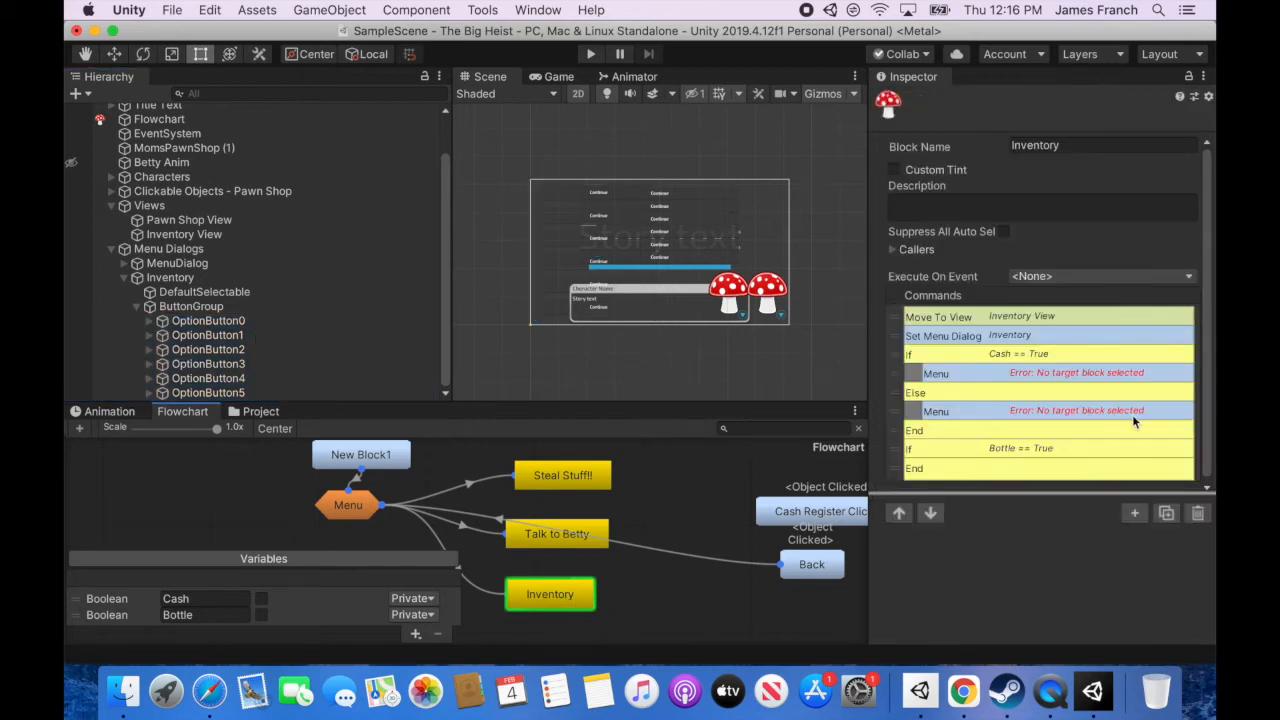
{"action": "left_click", "coordinate": [1038, 374]}
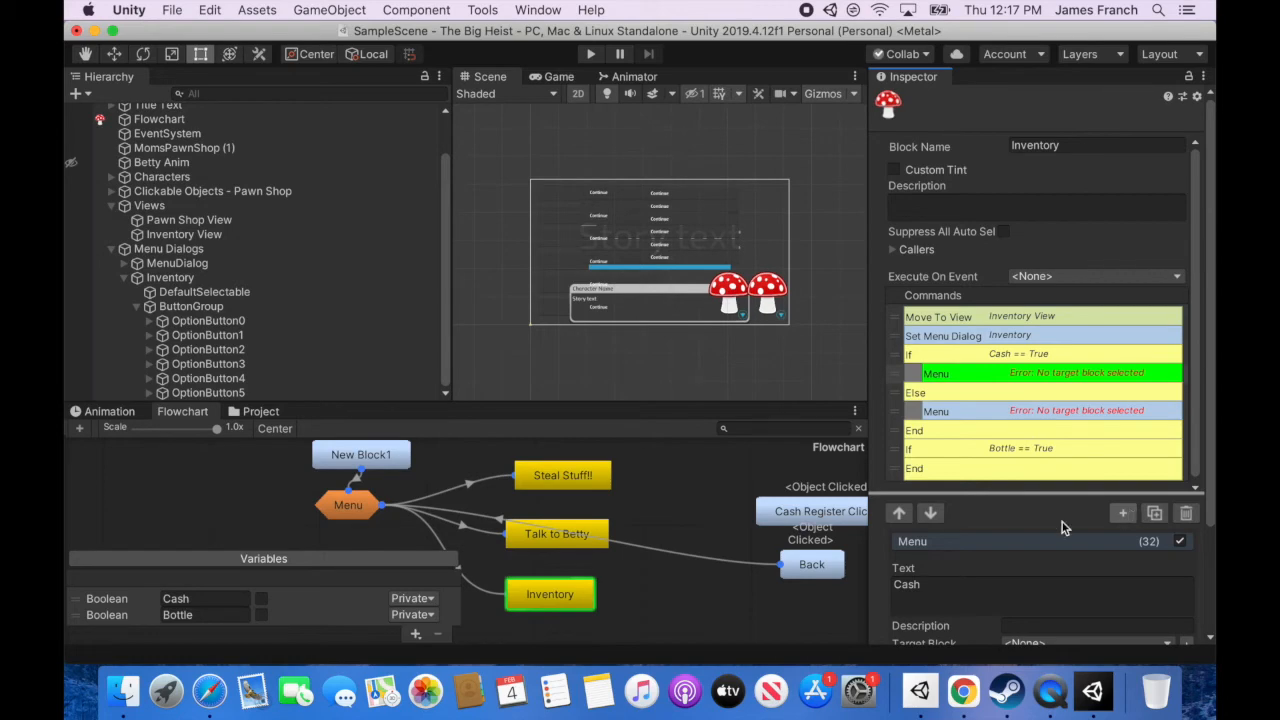
{"action": "left_click", "coordinate": [241, 326]}
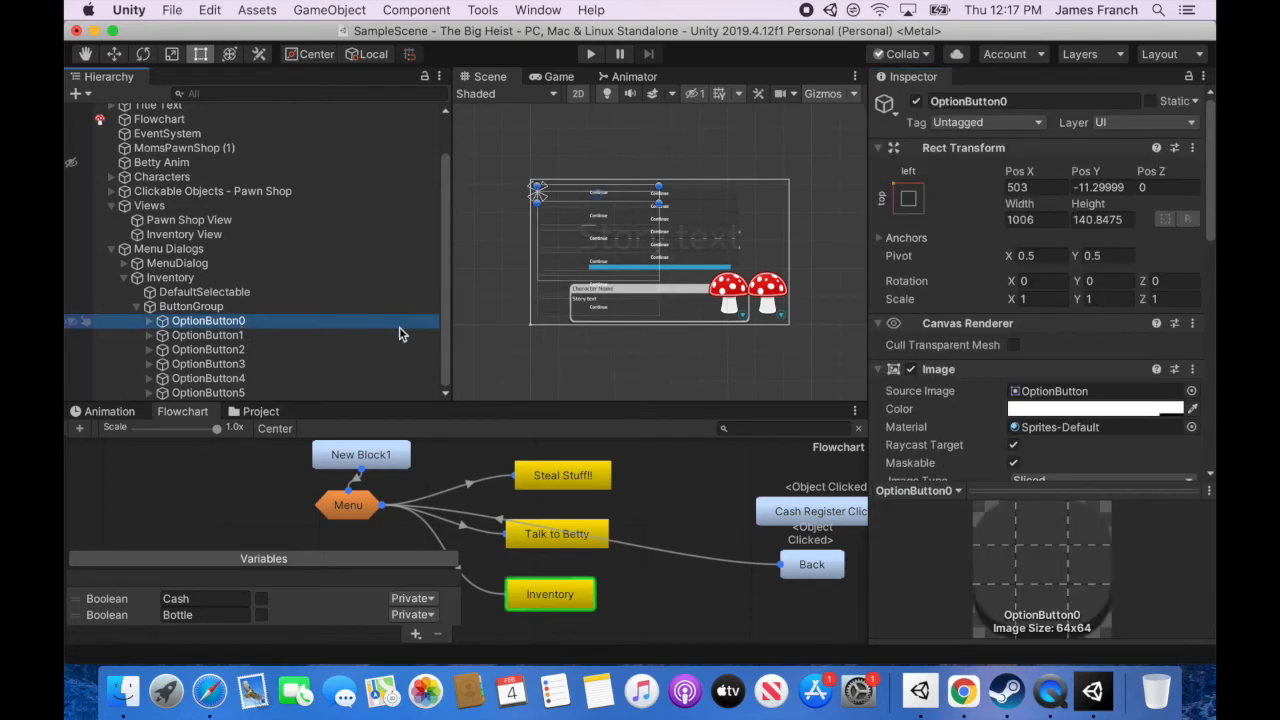
Duplicate the ButtonGroup and shift the copy's six option buttons sideways to form a second column beside the original buttons
{"action": "right_click", "coordinate": [233, 307]}
{"action": "left_click", "coordinate": [292, 386]}
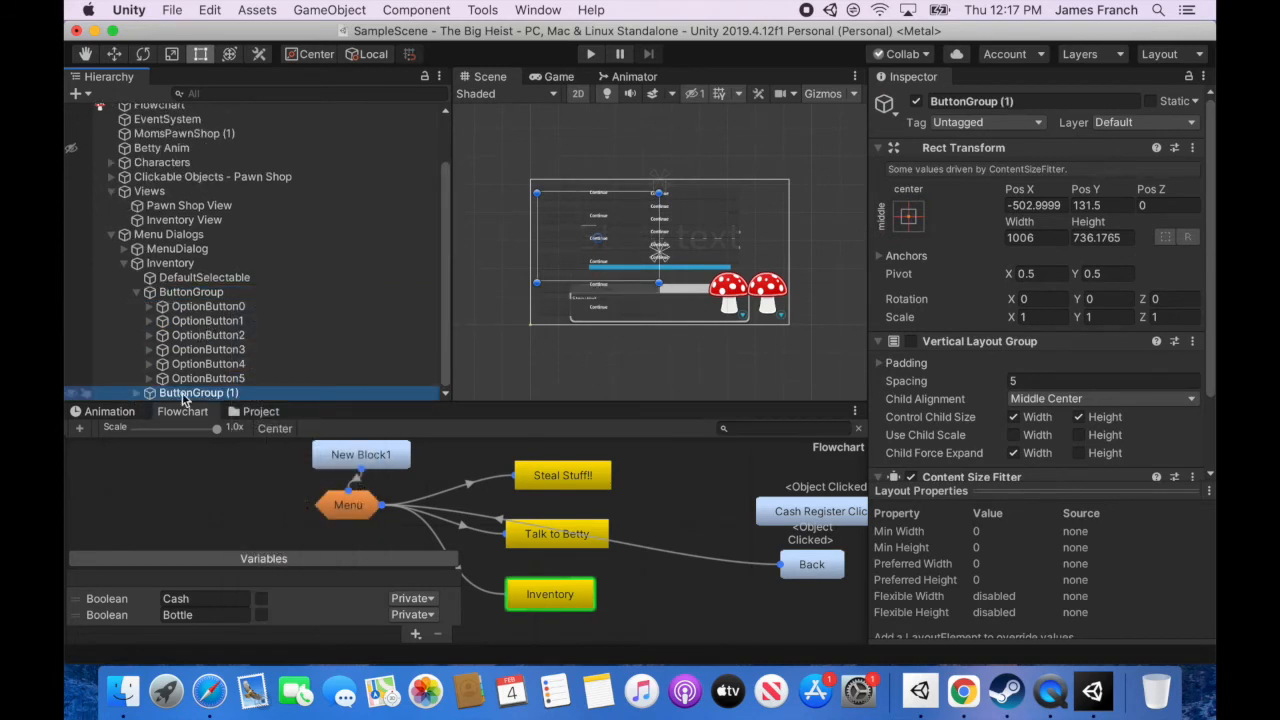
{"action": "left_click", "coordinate": [137, 393]}
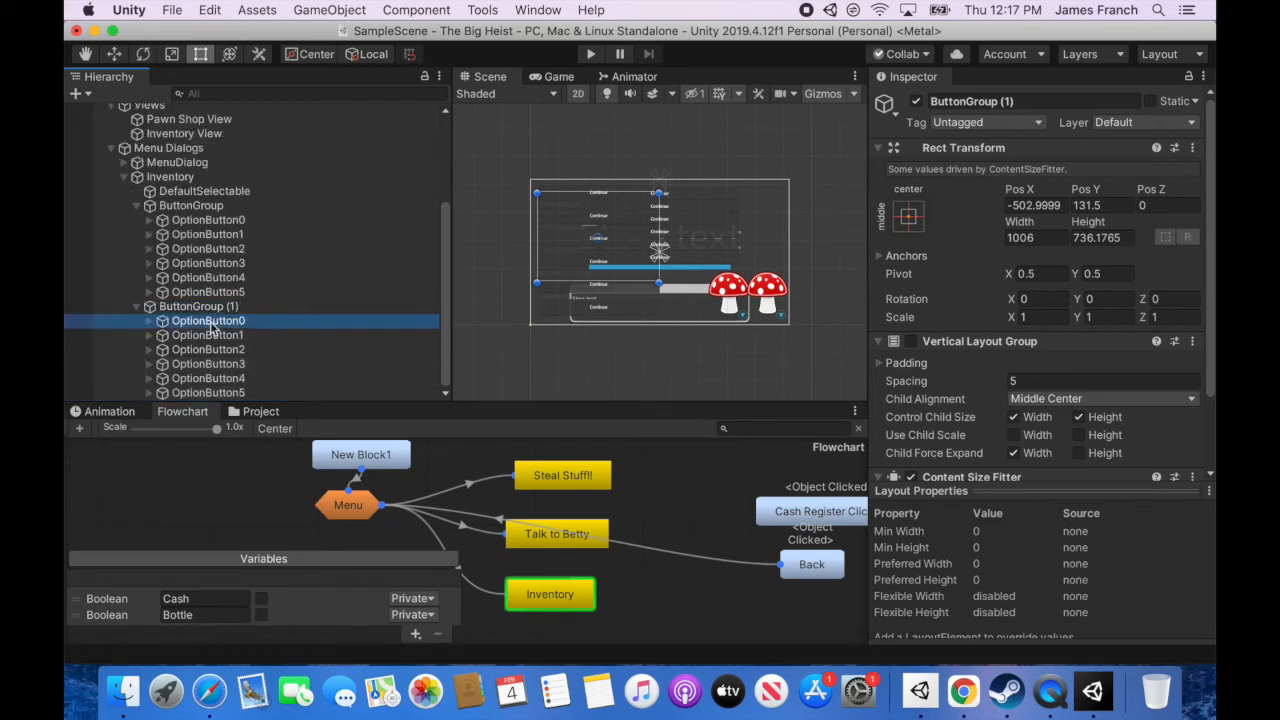
{"action": "left_click", "coordinate": [208, 320]}
{"action": "left_click", "coordinate": [236, 392], "text": "shift"}
{"action": "left_click", "coordinate": [114, 53]}
{"action": "left_click_drag", "start_coordinate": [668, 258], "coordinate": [794, 258]}
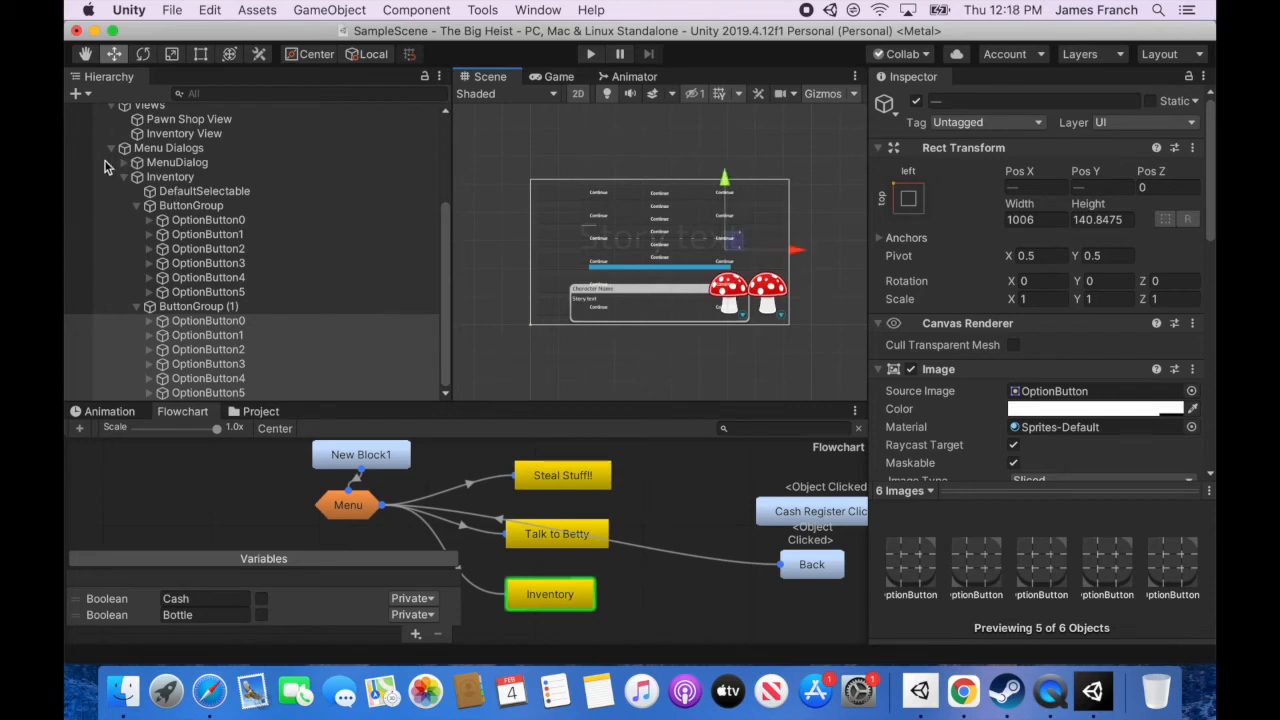
Hide MenuDialog in the scene view and open the Inventory block's Menu command for Cash
{"action": "left_click", "coordinate": [72, 162]}
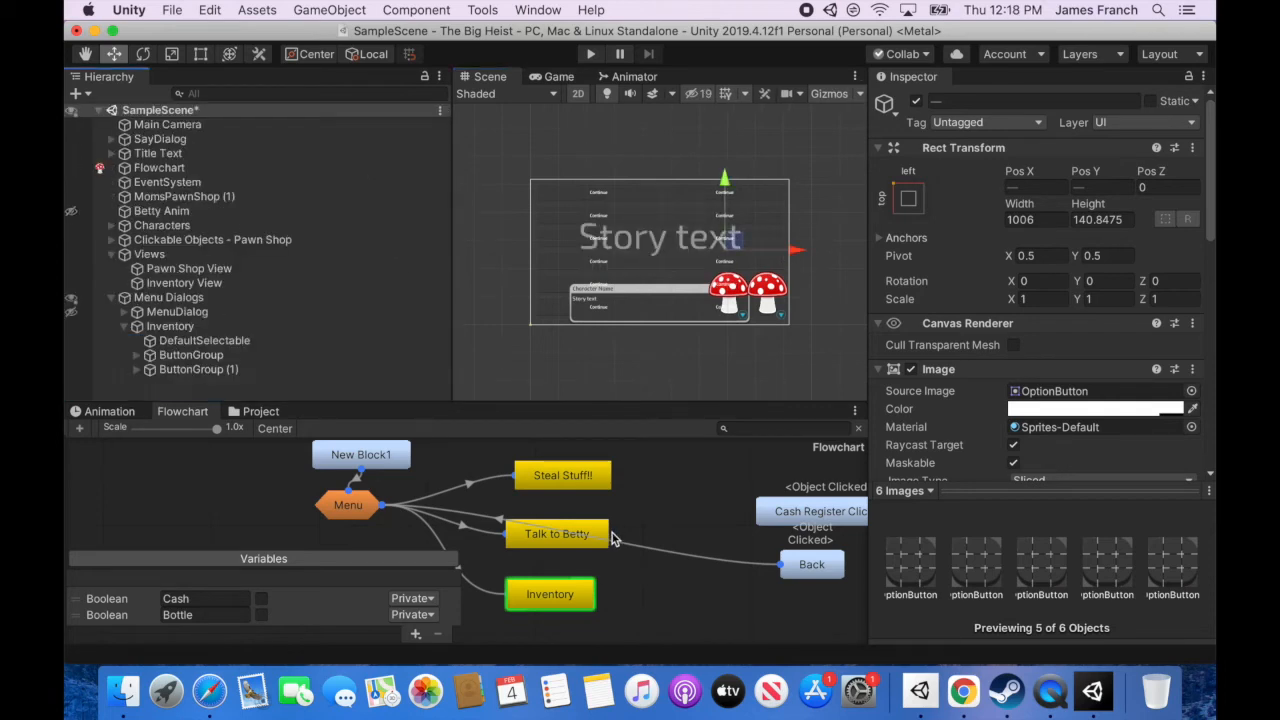
{"action": "left_click", "coordinate": [570, 596]}
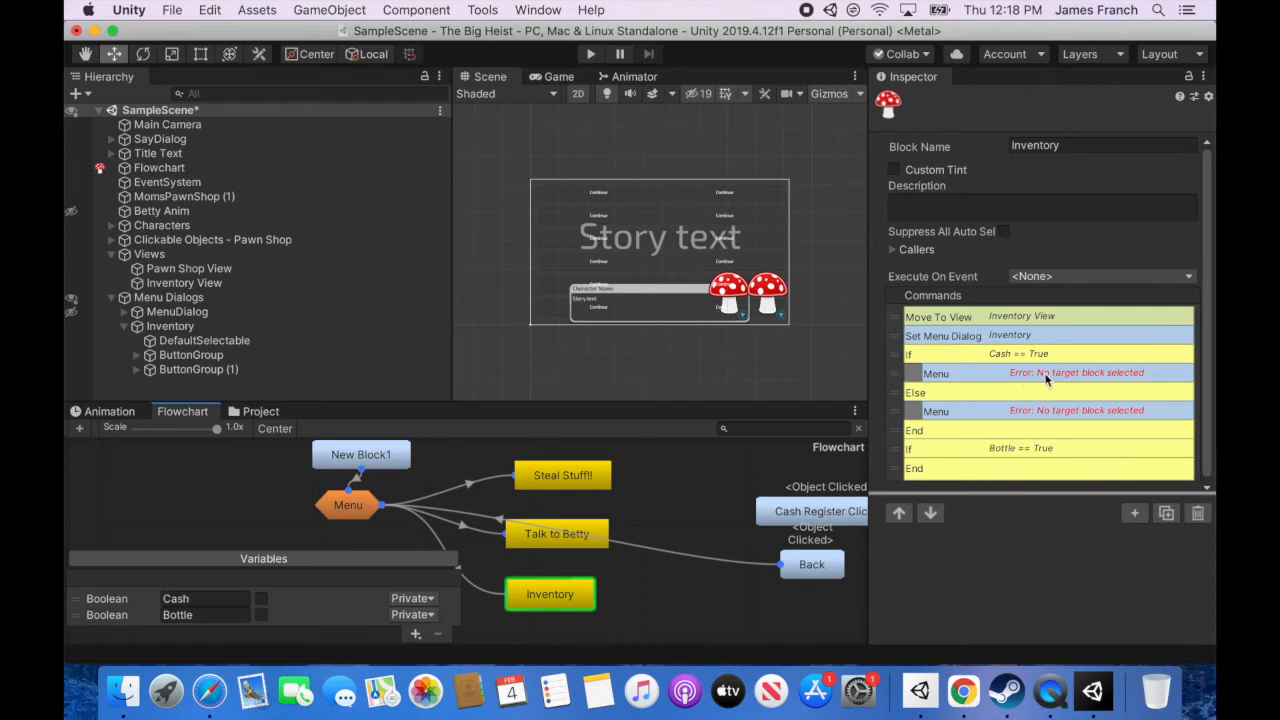
{"action": "left_click", "coordinate": [986, 376]}
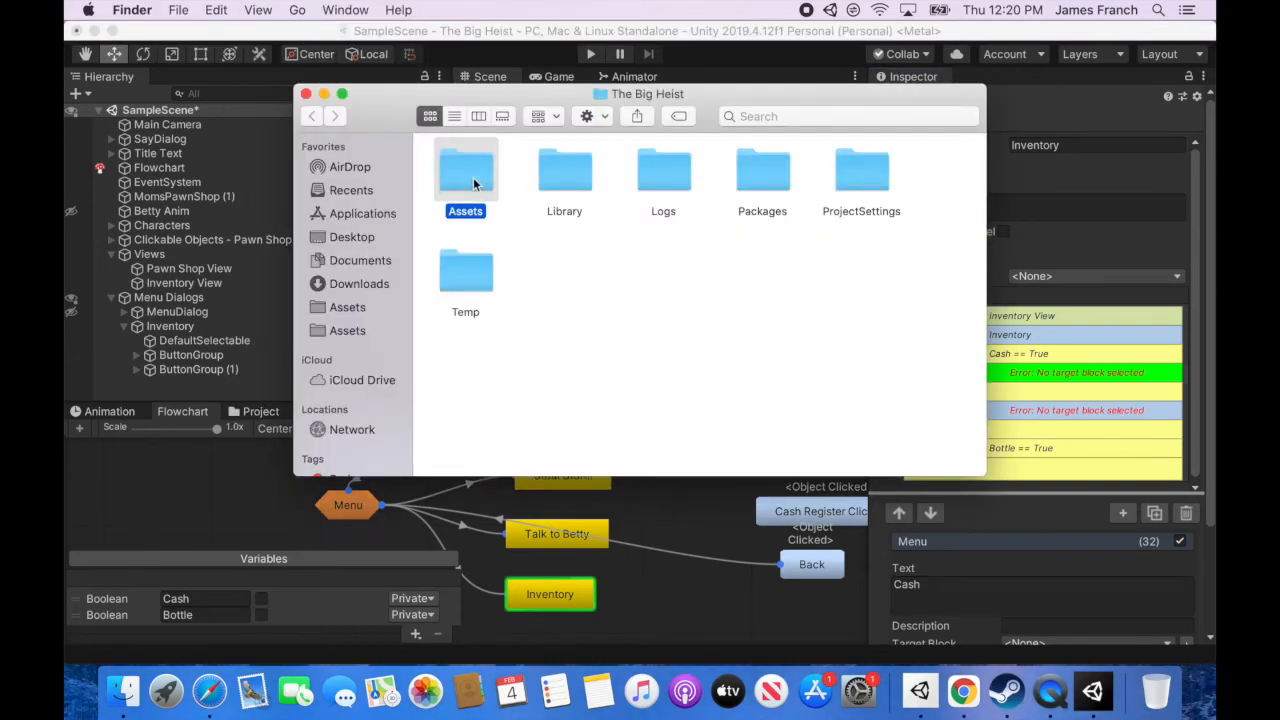
In Finder, copy the Inventory Caboodle 2 of 2.png sprite sheet from the SPRITE SHEETS folder into The Big Heist's Assets folder
{"action": "key", "text": "super+3"}
{"action": "left_click", "coordinate": [682, 141]}
{"action": "scroll", "coordinate": [850, 260], "scroll_direction": "down", "scroll_amount": 10}
{"action": "left_click", "coordinate": [835, 202]}
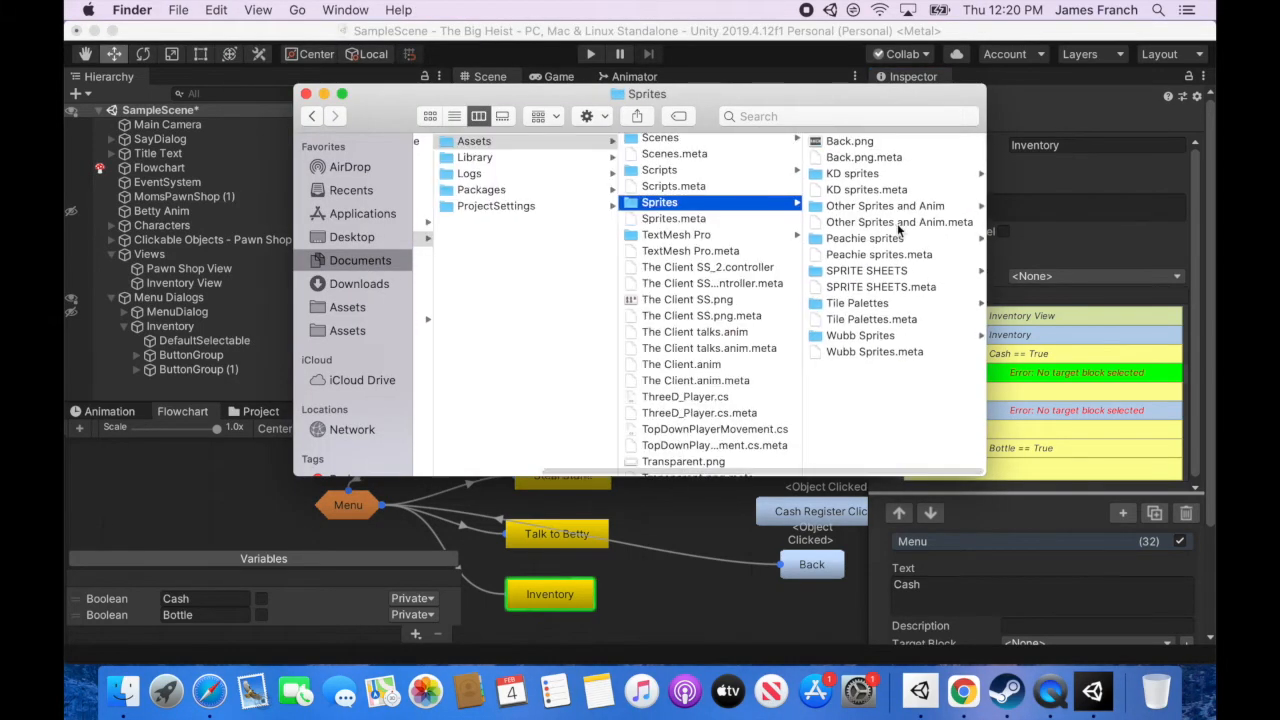
{"action": "double_click", "coordinate": [840, 273]}
{"action": "scroll", "coordinate": [650, 230], "scroll_direction": "down", "scroll_amount": 8}
{"action": "scroll", "coordinate": [645, 221], "scroll_direction": "up", "scroll_amount": 6}
{"action": "scroll", "coordinate": [640, 240], "scroll_direction": "down", "scroll_amount": 5}
{"action": "right_click", "coordinate": [636, 255]}
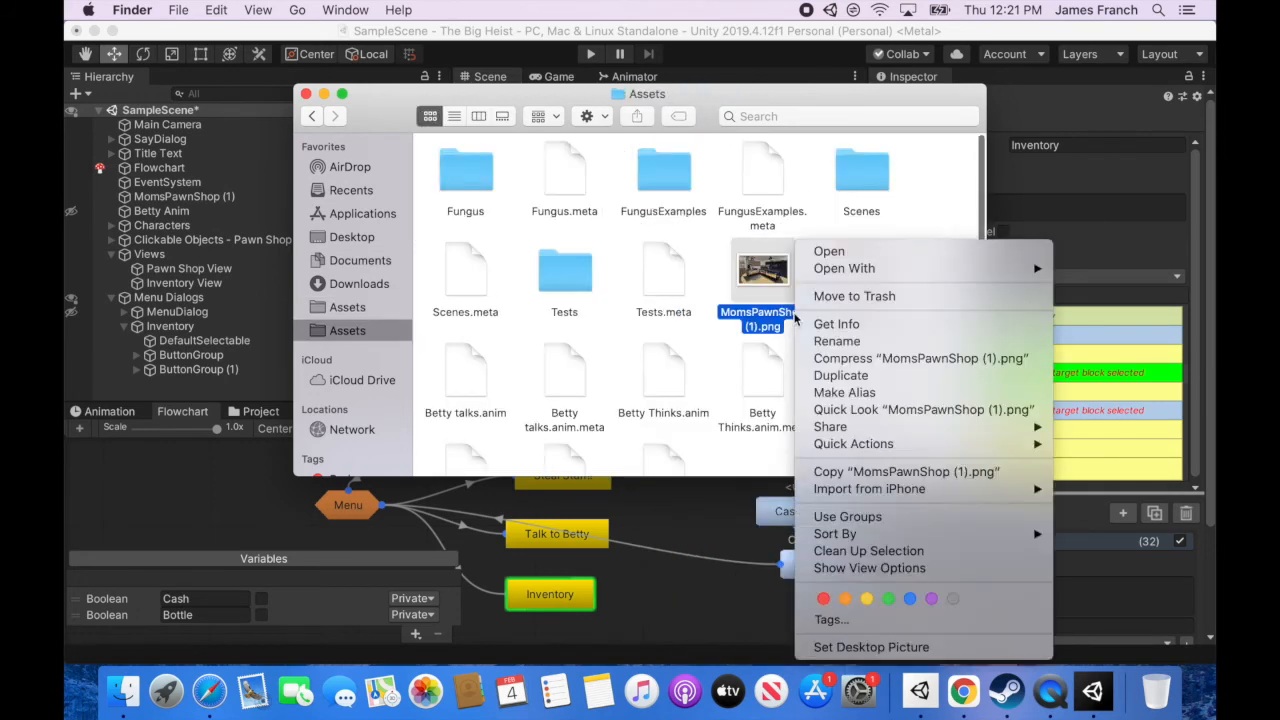
{"action": "key", "text": "super+w"}
Import Inventory Caboodle 2 of 2 with Point (no filter), no compression and Sprite Mode Multiple, and slice it into separate sprites
{"action": "left_click", "coordinate": [265, 414]}
{"action": "left_click", "coordinate": [586, 496]}
{"action": "left_click", "coordinate": [1103, 371]}
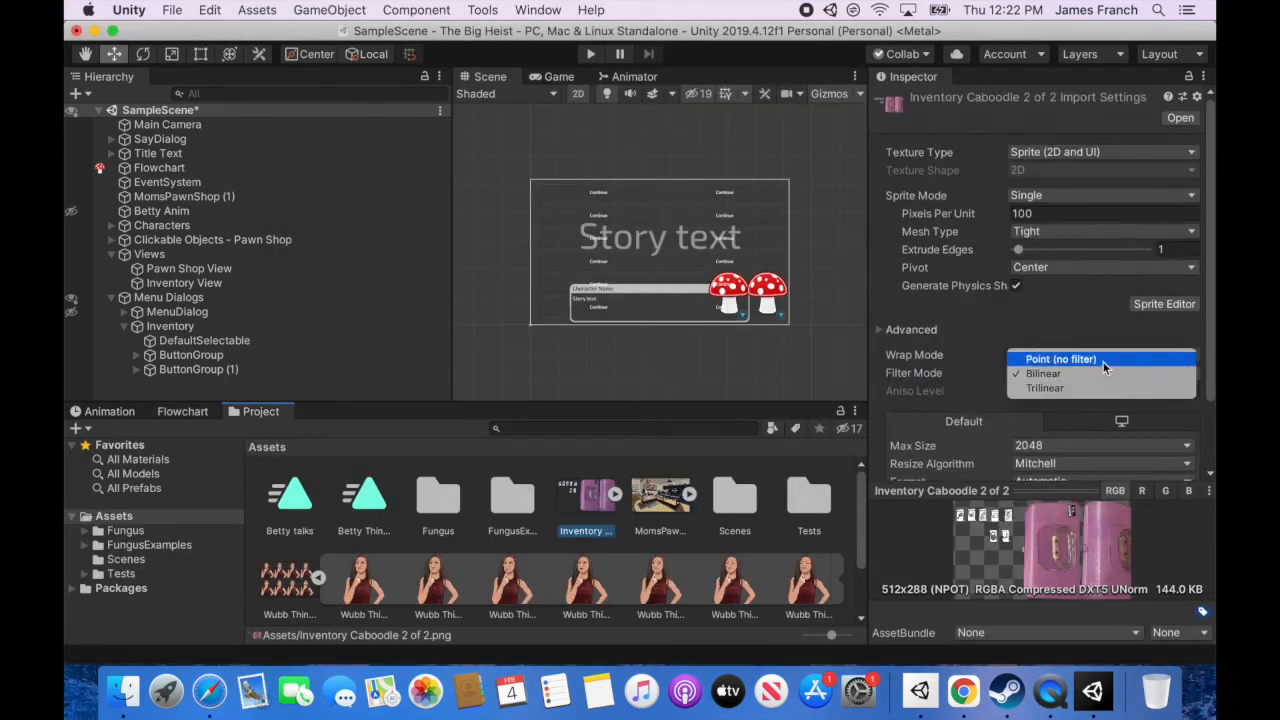
{"action": "left_click", "coordinate": [1103, 361]}
{"action": "left_click", "coordinate": [1100, 434]}
{"action": "left_click", "coordinate": [1102, 130]}
{"action": "left_click", "coordinate": [1102, 147]}
{"action": "left_click", "coordinate": [1164, 238]}
{"action": "left_click", "coordinate": [774, 261]}
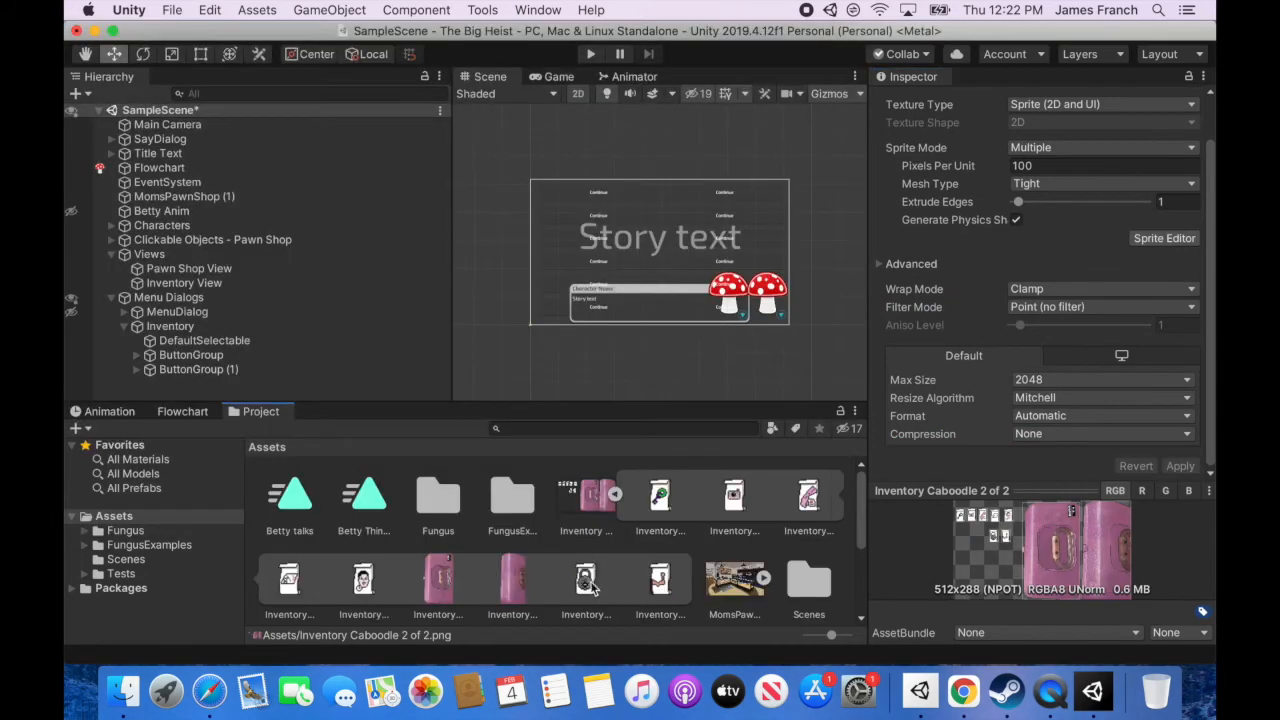
Place the padlock sprite in the scene within the Inventory View frame, at about X -0.41, Y 6.12
{"action": "left_click_drag", "start_coordinate": [659, 495], "coordinate": [537, 375]}
{"action": "scroll", "coordinate": [530, 319], "scroll_direction": "up", "scroll_amount": 10}
{"action": "scroll", "coordinate": [537, 375], "scroll_direction": "up", "scroll_amount": 10}
{"action": "middle_click_drag", "start_coordinate": [506, 346], "coordinate": [548, 272]}
{"action": "left_click_drag", "start_coordinate": [508, 284], "coordinate": [560, 248]}
{"action": "middle_click_drag", "start_coordinate": [536, 278], "coordinate": [537, 237]}
Rename the placed padlock sprite object as Padlock
{"action": "left_click", "coordinate": [182, 412]}
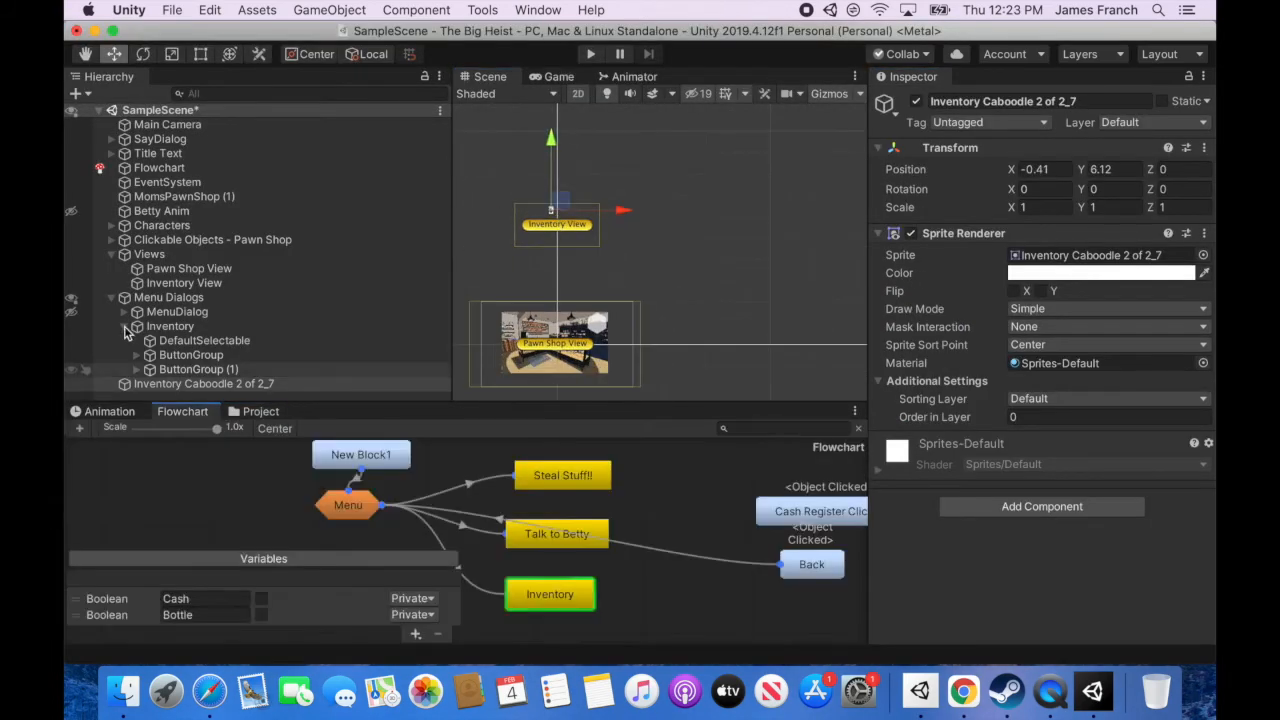
{"action": "left_click", "coordinate": [124, 327]}
{"action": "left_click", "coordinate": [1003, 102]}
{"action": "type", "text": "Padlock"}
{"action": "key", "text": "Return"}
Rename the flowchart's Cash Boolean variable as Padlock
{"action": "left_click", "coordinate": [550, 595]}
{"action": "left_click", "coordinate": [980, 374]}
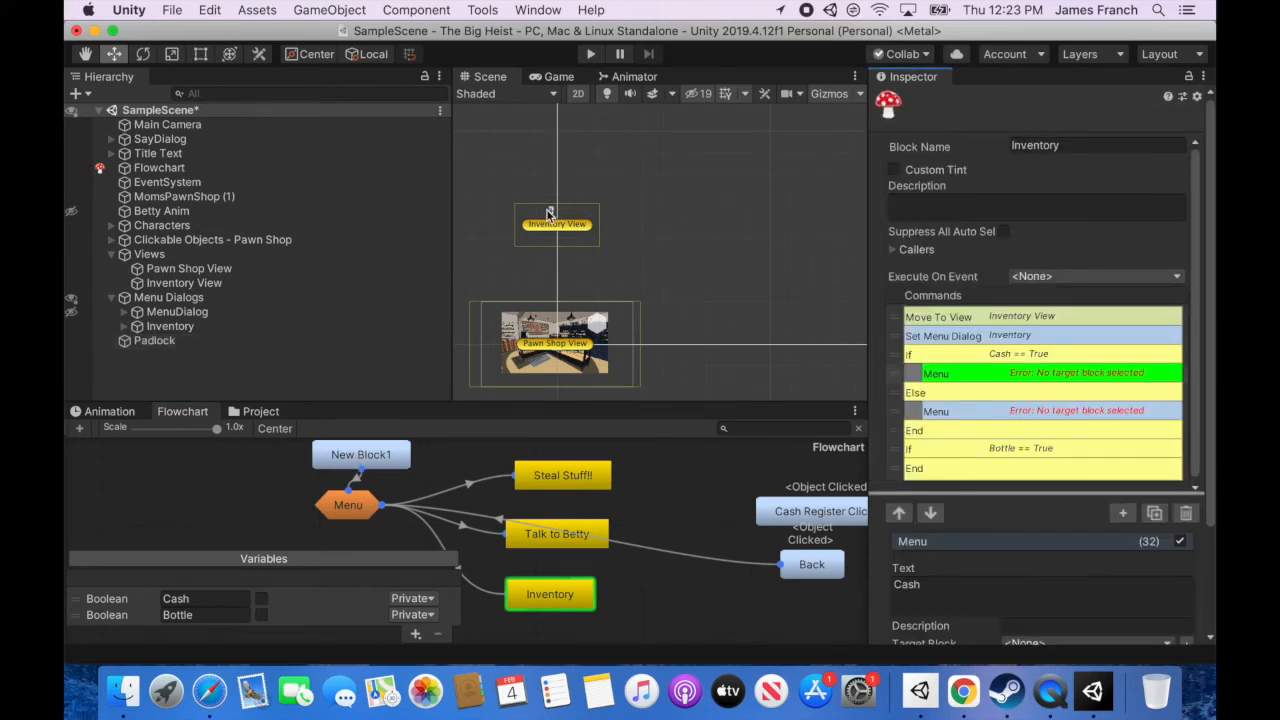
{"action": "scroll", "coordinate": [548, 214], "scroll_direction": "up", "scroll_amount": 10}
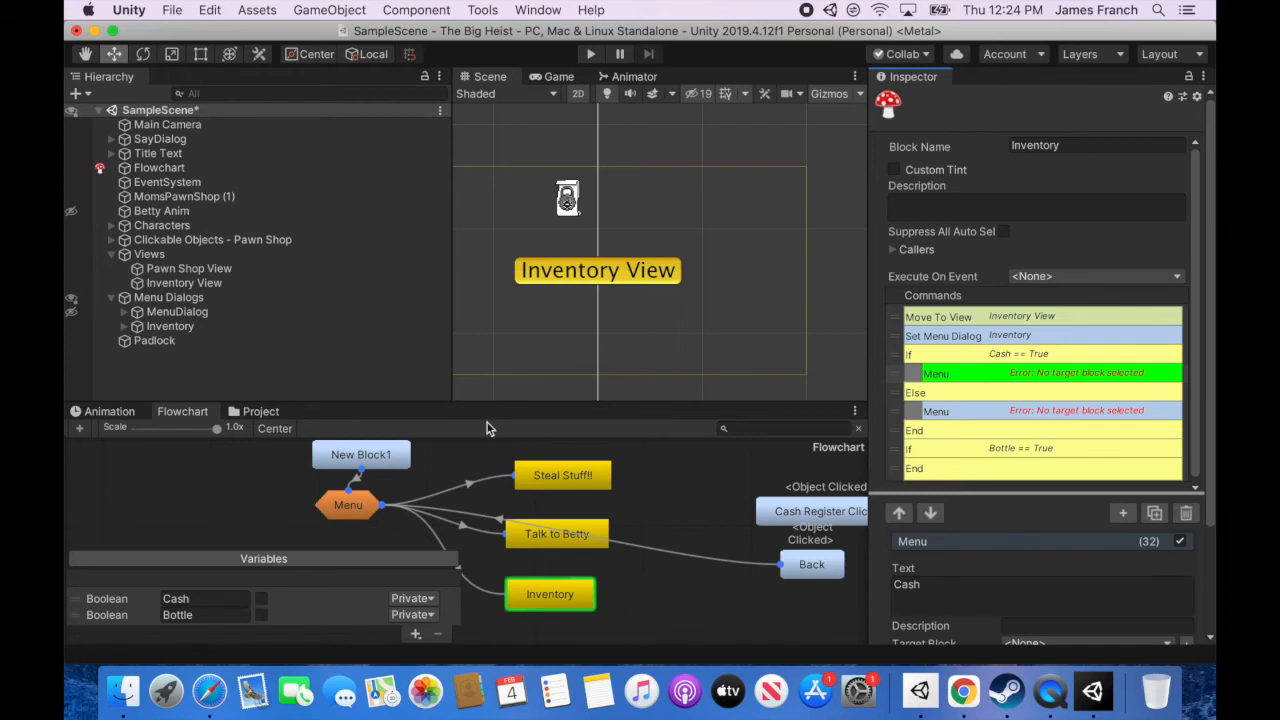
{"action": "scroll", "coordinate": [583, 203], "scroll_direction": "up", "scroll_amount": 5}
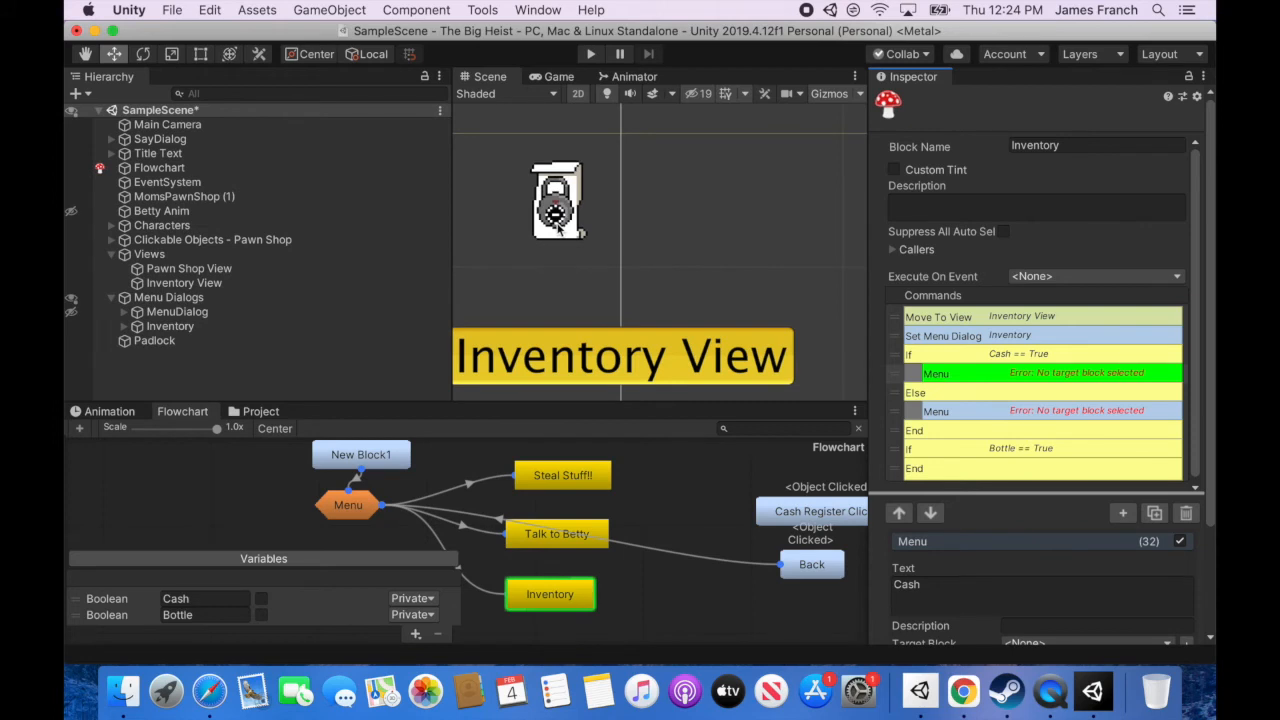
{"action": "left_click", "coordinate": [199, 601]}
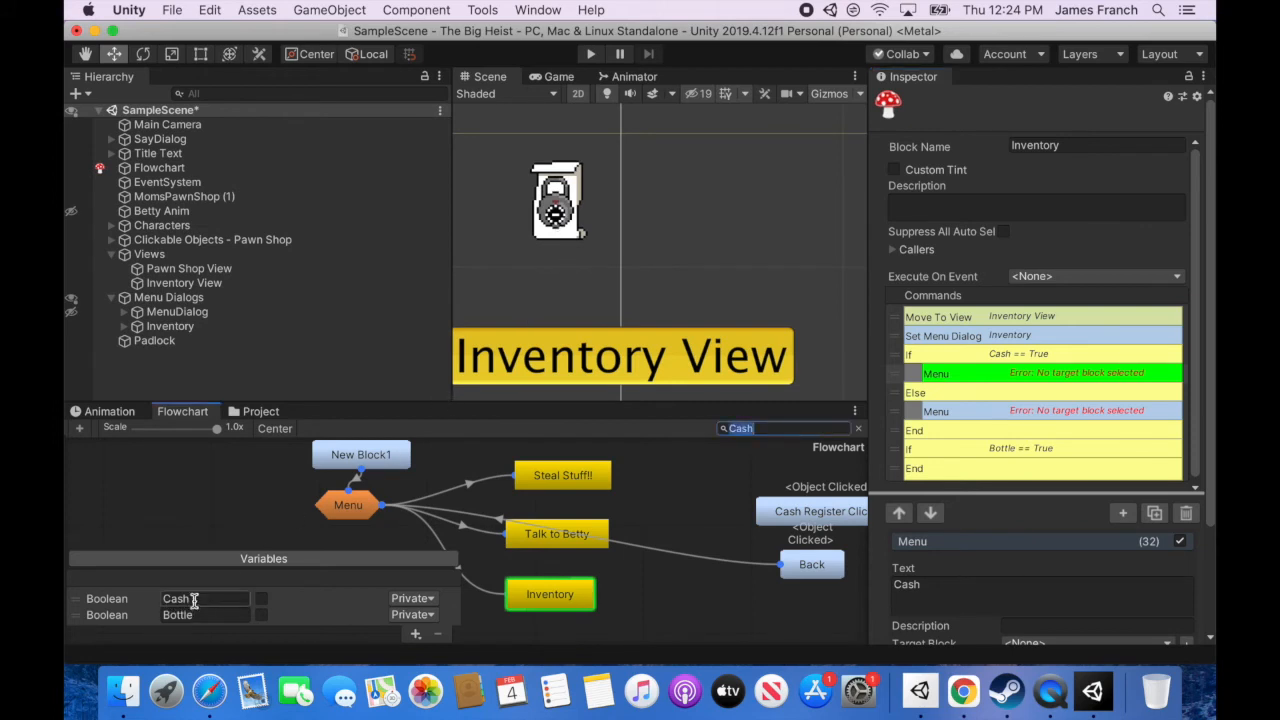
{"action": "type", "text": "Padlock"}
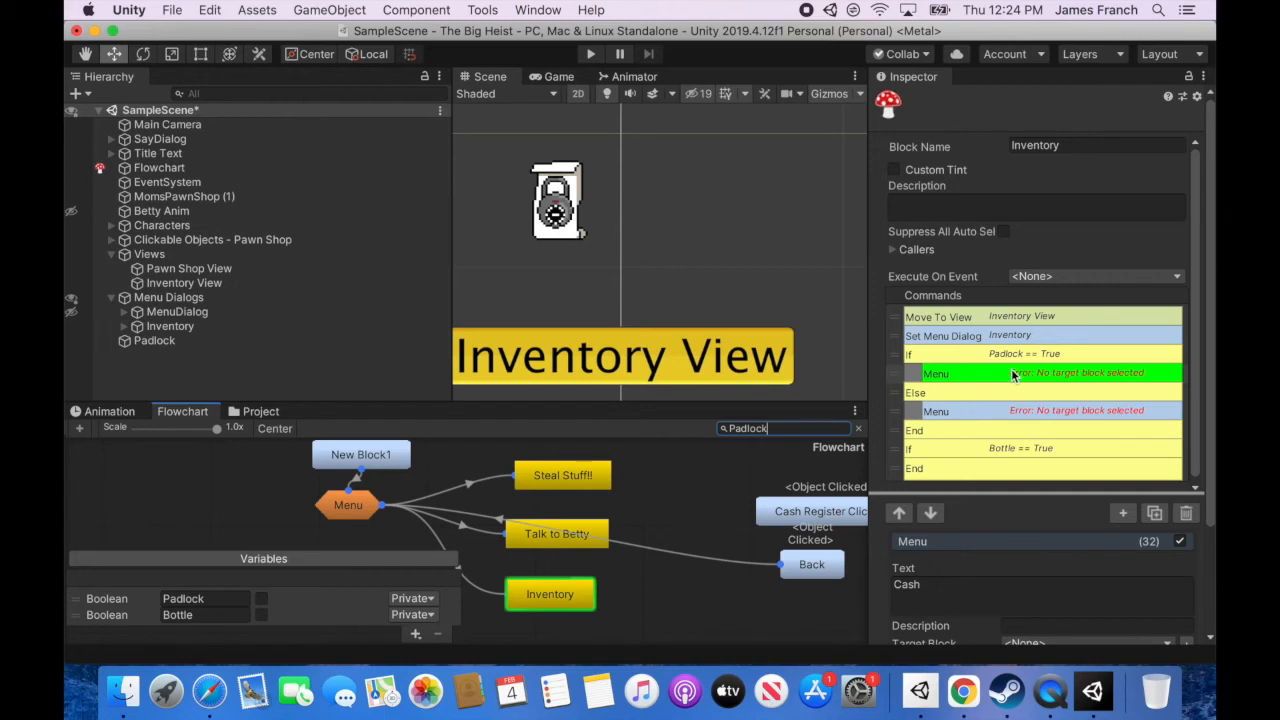
Add a Set Active command after the first Menu command in the Inventory block, targeting the Padlock object with Active State enabled
{"action": "left_click", "coordinate": [1122, 512]}
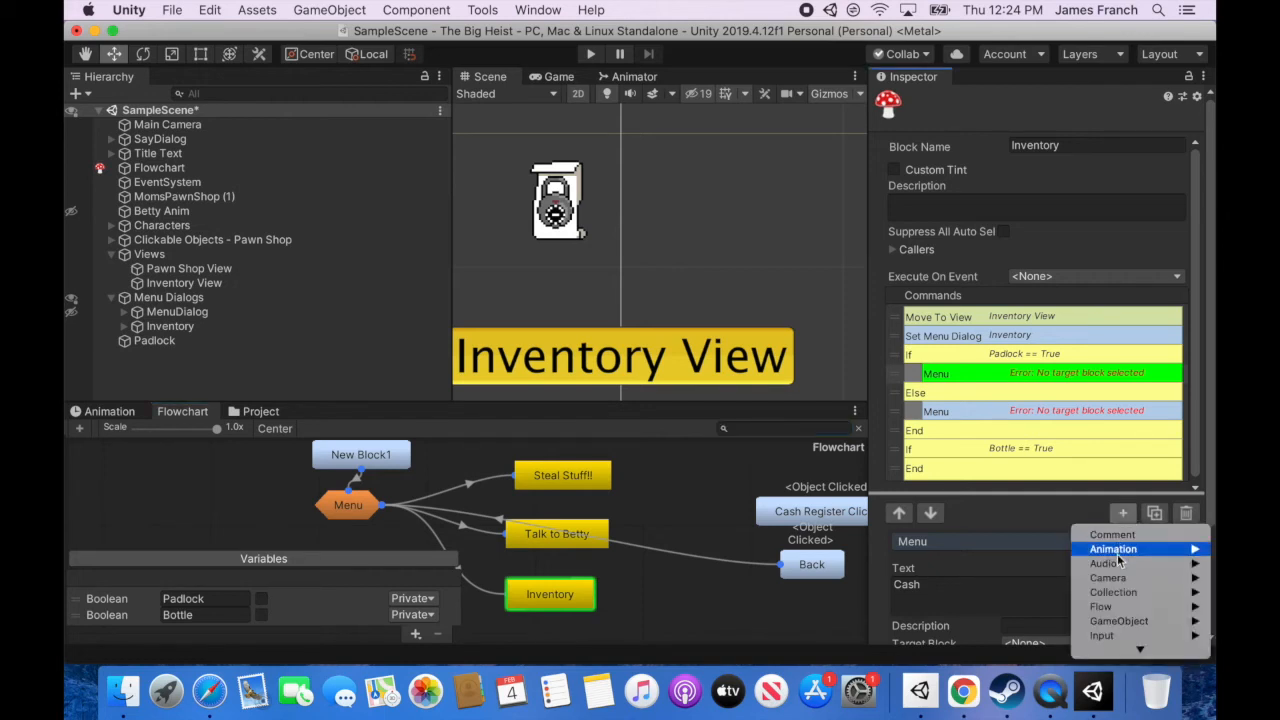
{"action": "scroll", "coordinate": [1124, 608], "scroll_direction": "down", "scroll_amount": 5}
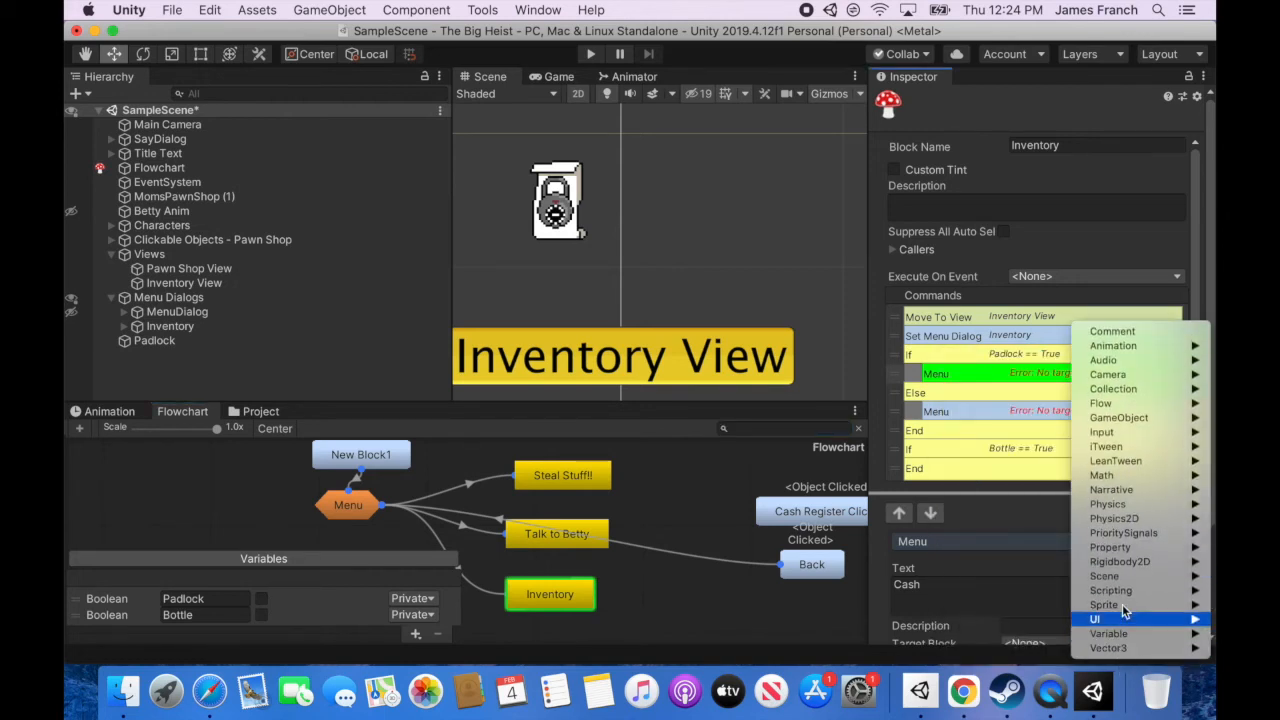
{"action": "mouse_move", "coordinate": [1124, 614]}
{"action": "left_click", "coordinate": [1010, 622]}
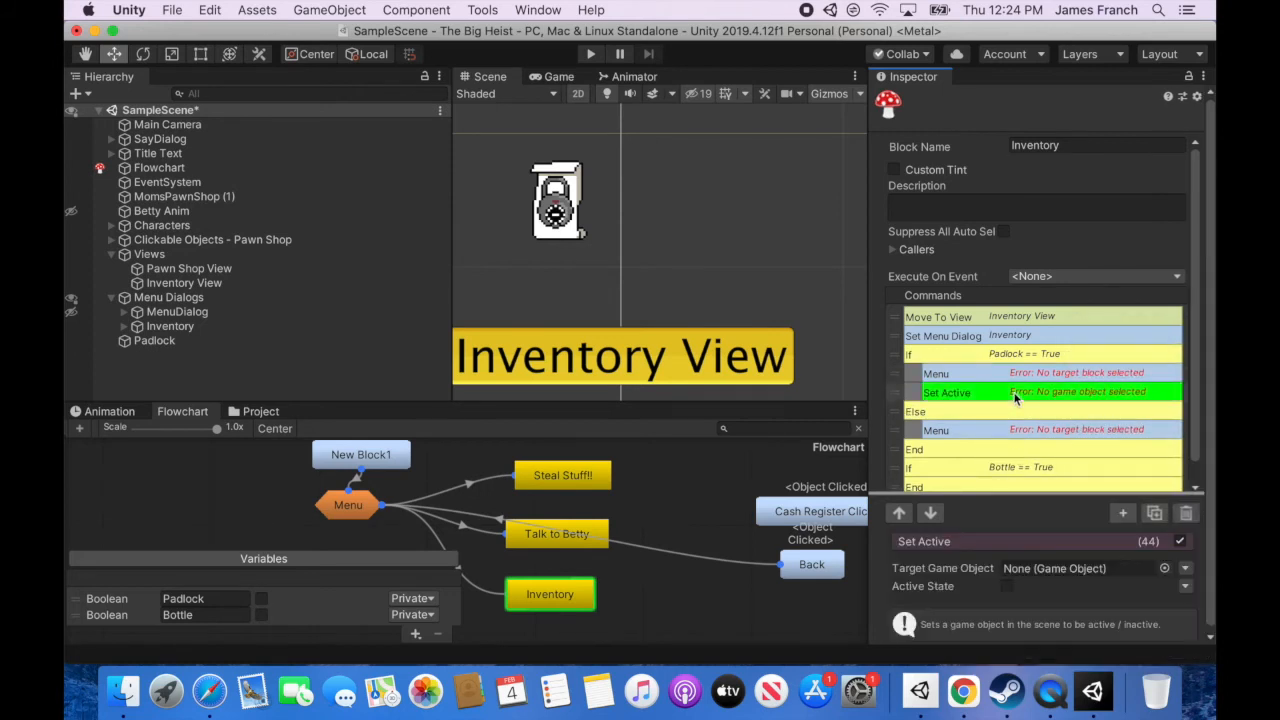
{"action": "left_click_drag", "start_coordinate": [158, 340], "coordinate": [1043, 570]}
{"action": "left_click", "coordinate": [1007, 586]}
Duplicate the Padlock Set Active command into the Else branch and disable its Active State
{"action": "left_click", "coordinate": [1154, 513]}
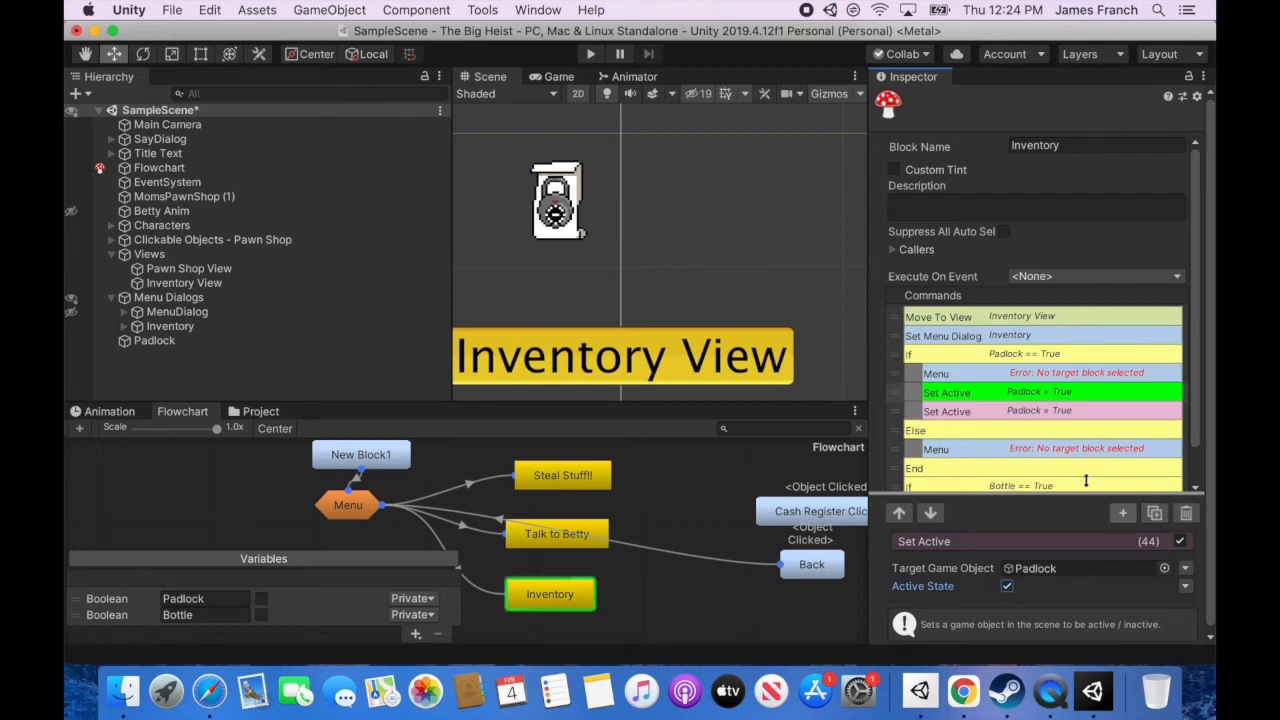
{"action": "left_click_drag", "start_coordinate": [903, 396], "coordinate": [912, 449]}
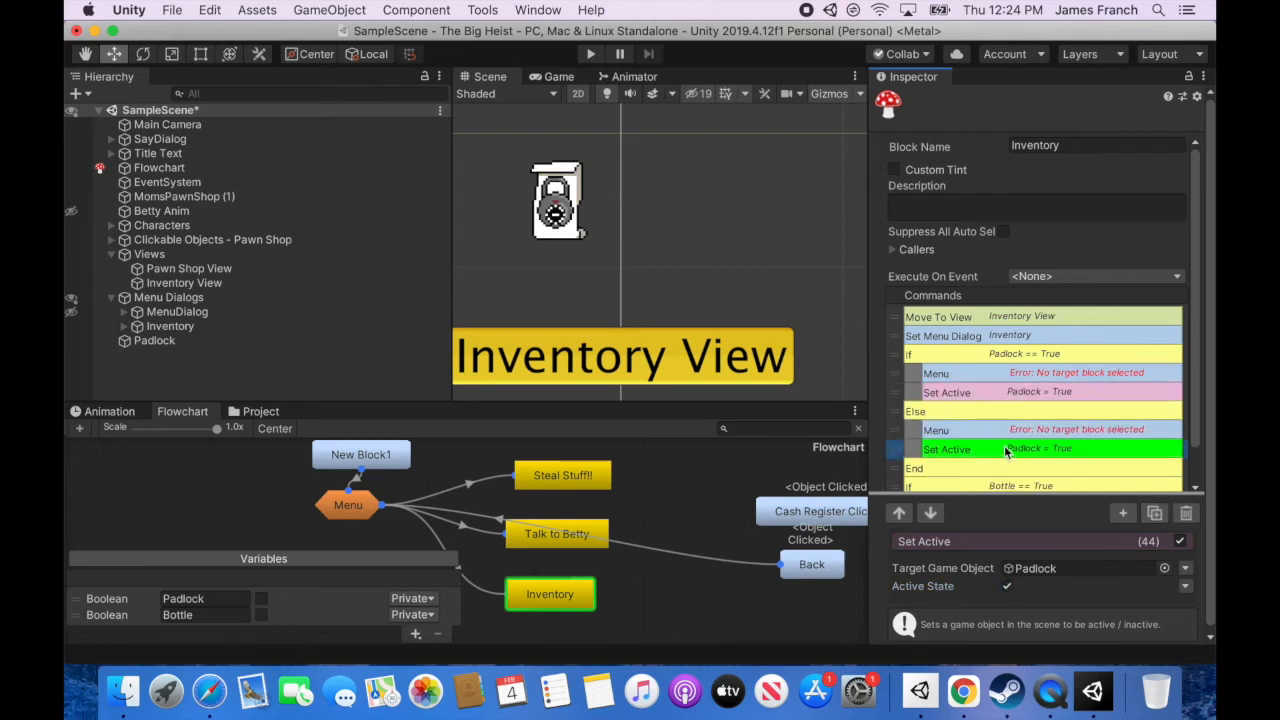
{"action": "left_click", "coordinate": [1007, 586]}
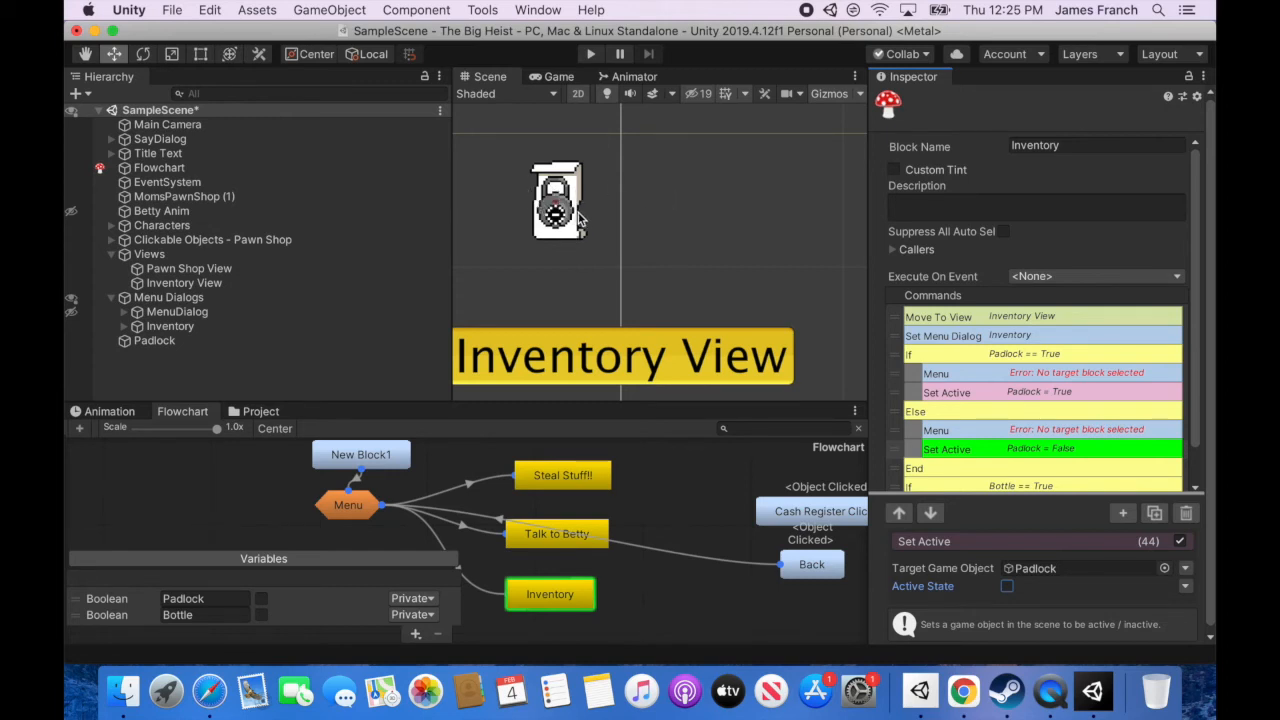
Playtest the game from the opening dialogue through to the Inventory and stop it
{"action": "left_click", "coordinate": [592, 55]}
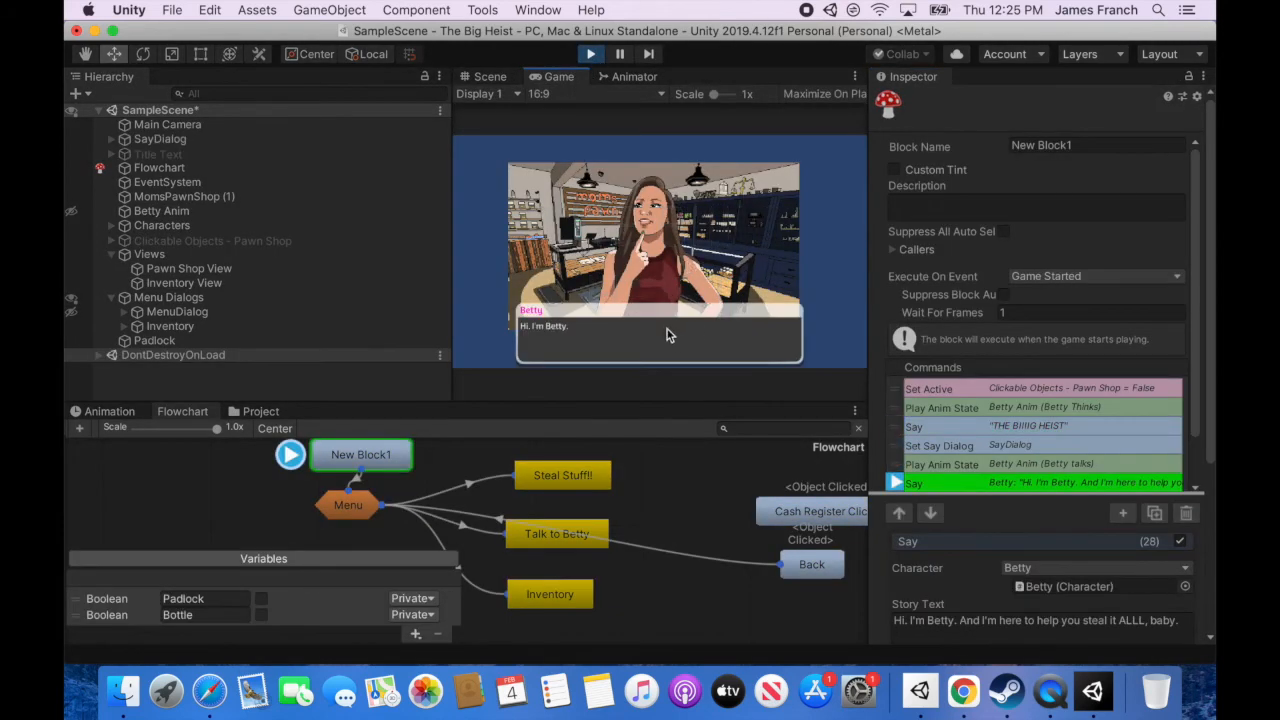
{"action": "left_click", "coordinate": [667, 330]}
{"action": "left_click", "coordinate": [673, 244]}
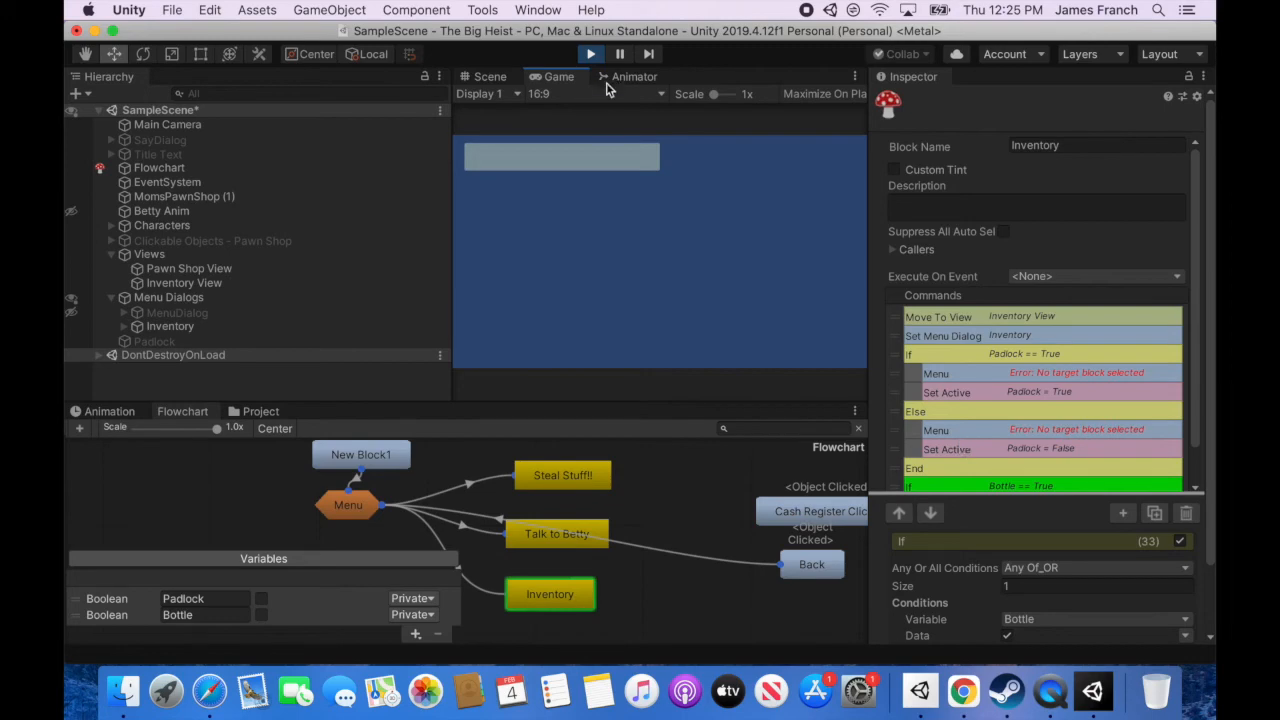
{"action": "left_click", "coordinate": [592, 54]}
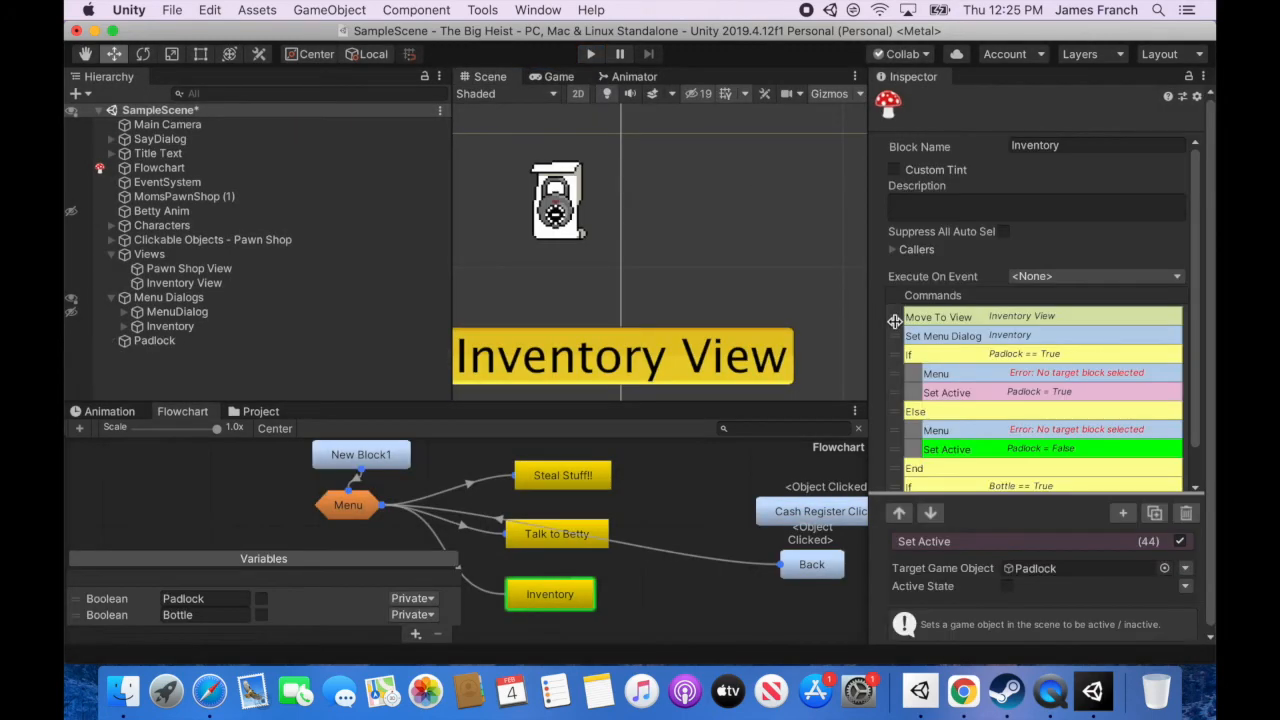
Move the Move To View command to the end of the Inventory block, after the Bottle condition's End
{"action": "left_click", "coordinate": [897, 316]}
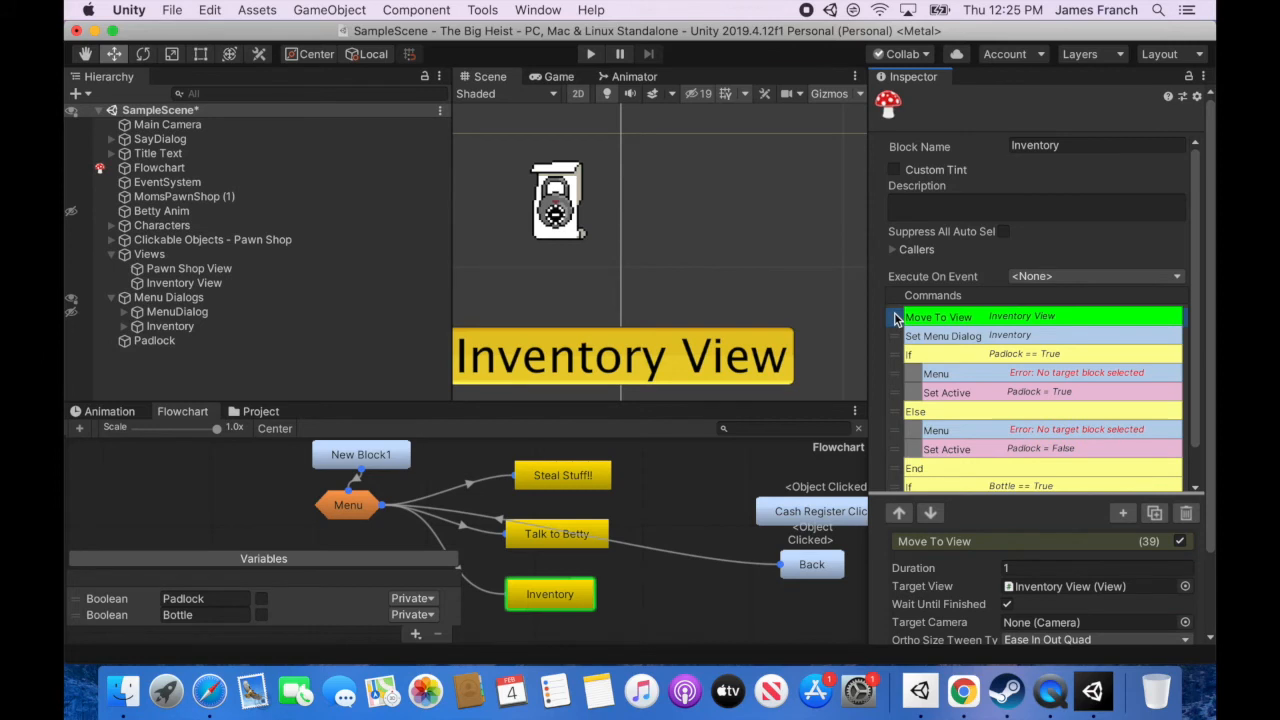
{"action": "left_click_drag", "start_coordinate": [894, 312], "coordinate": [900, 490]}
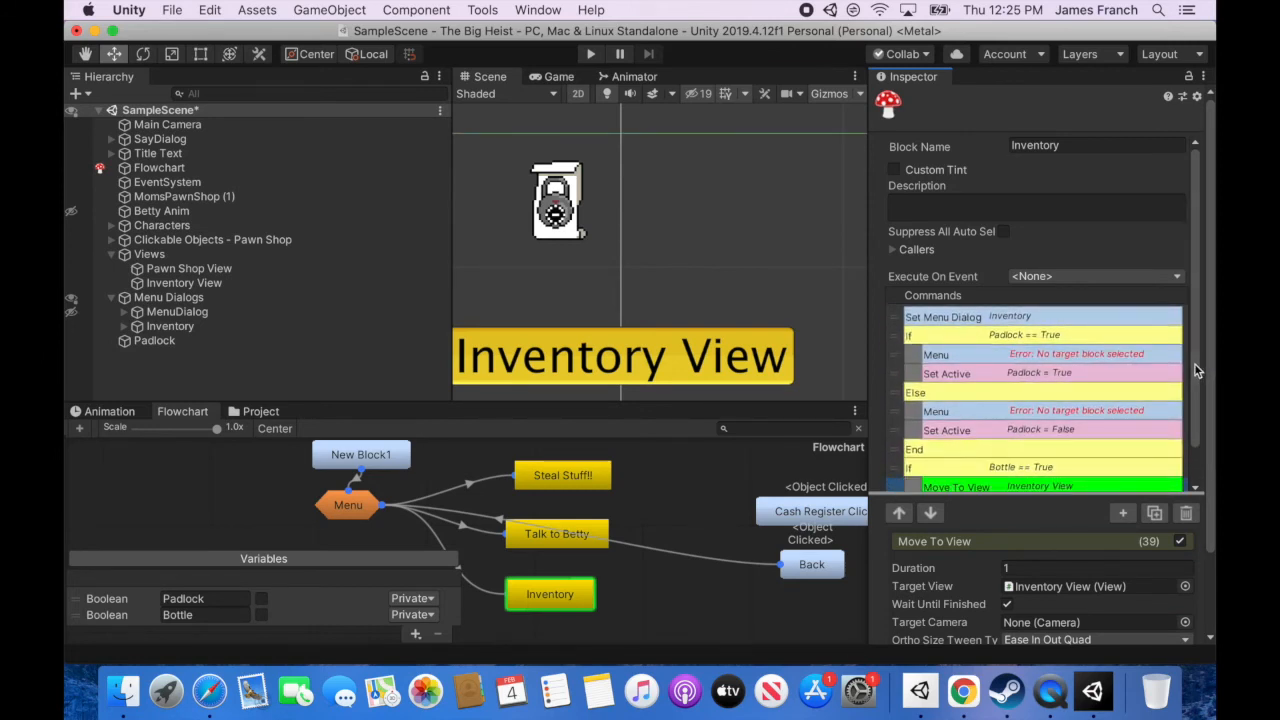
{"action": "scroll", "coordinate": [1194, 370], "scroll_direction": "down", "scroll_amount": 2}
{"action": "left_click_drag", "start_coordinate": [894, 449], "coordinate": [894, 474]}
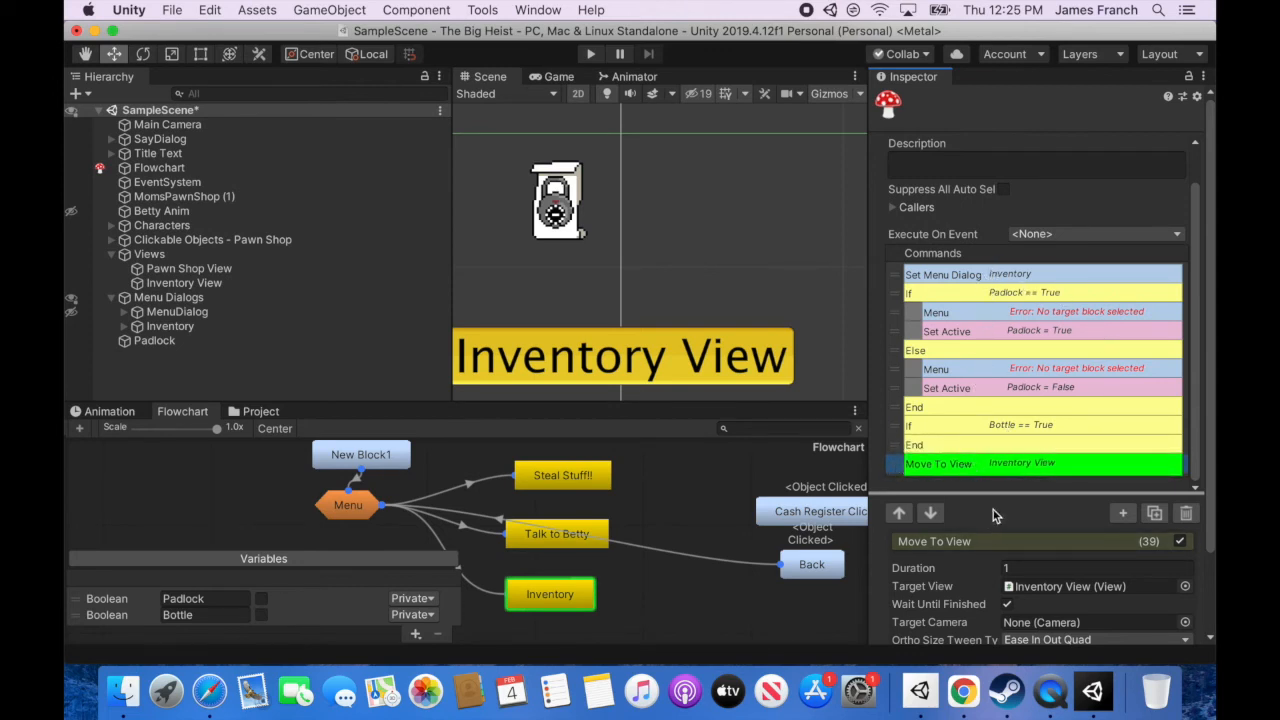
Playtest the game from the title to the Inventory without clicking the cash register, and stop it
{"action": "key", "text": "super+p"}
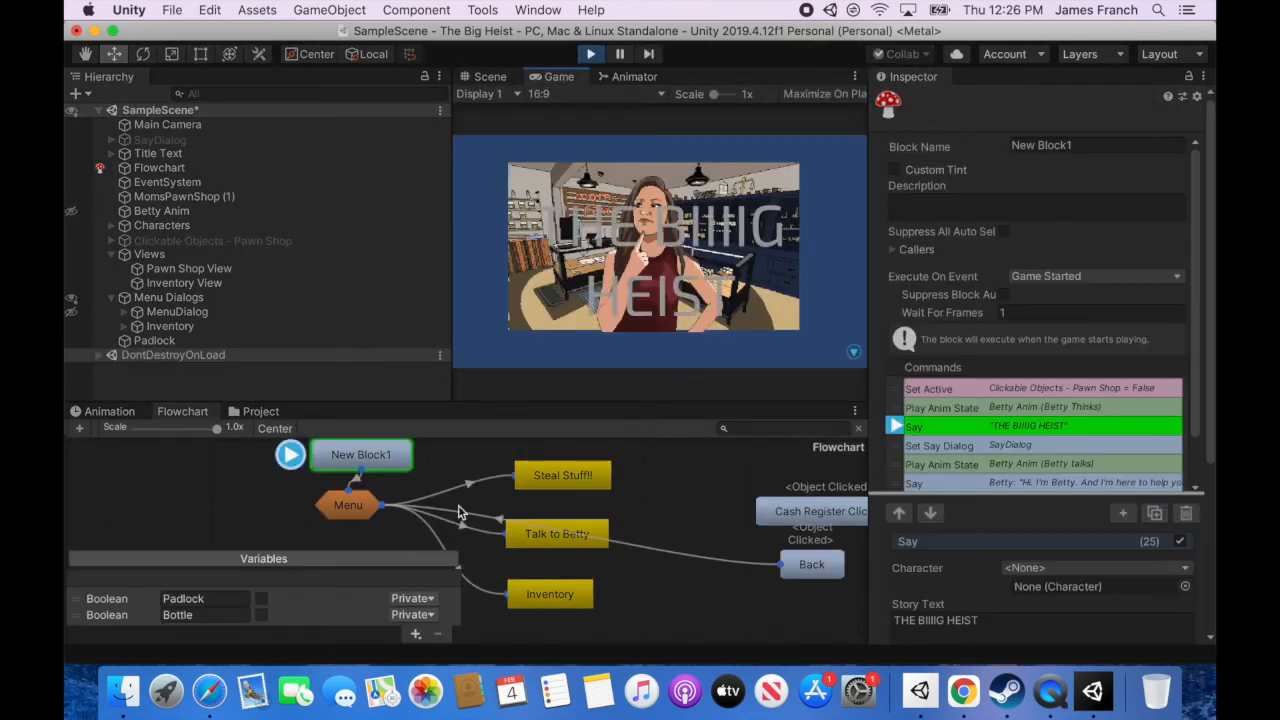
{"action": "left_click", "coordinate": [640, 235]}
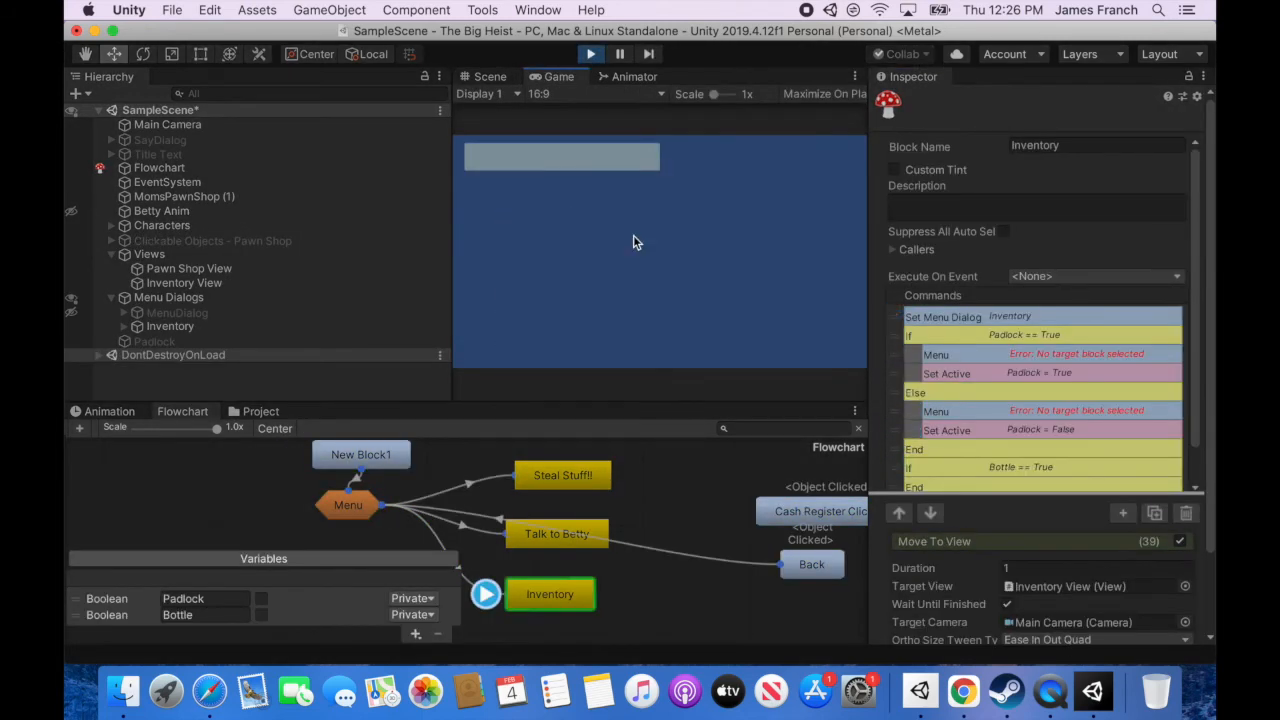
{"action": "left_click", "coordinate": [592, 56]}
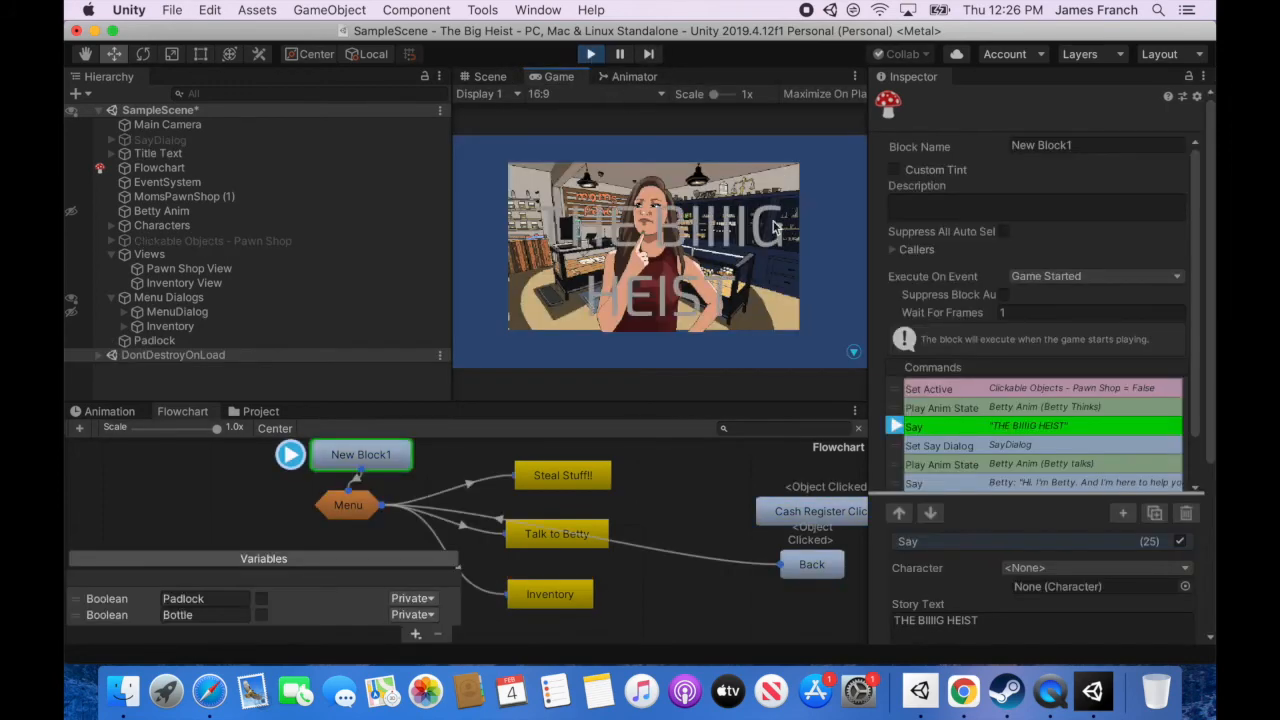
Playtest again through Steal Stuff!! and the cash register, open the Inventory, choose the Cash item, and stop the game
{"action": "left_click", "coordinate": [674, 331]}
{"action": "left_click", "coordinate": [674, 331]}
{"action": "left_click", "coordinate": [674, 331]}
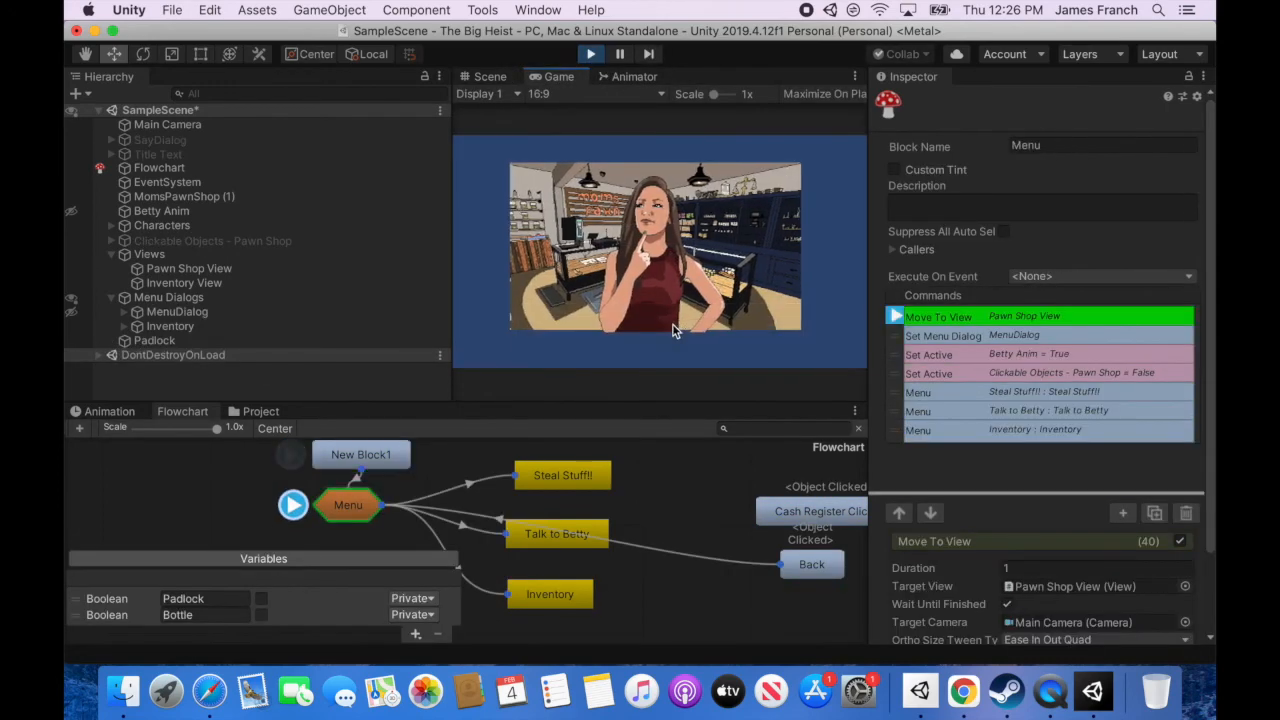
{"action": "left_click", "coordinate": [659, 194]}
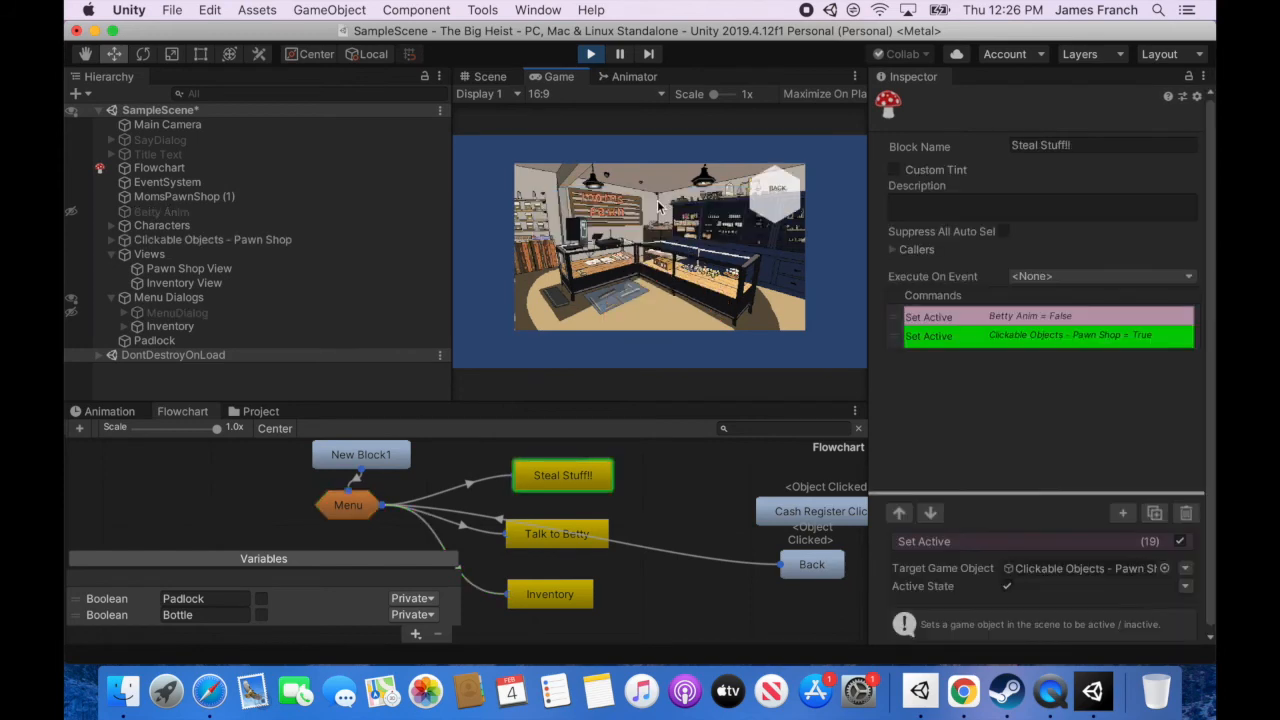
{"action": "left_click", "coordinate": [578, 236]}
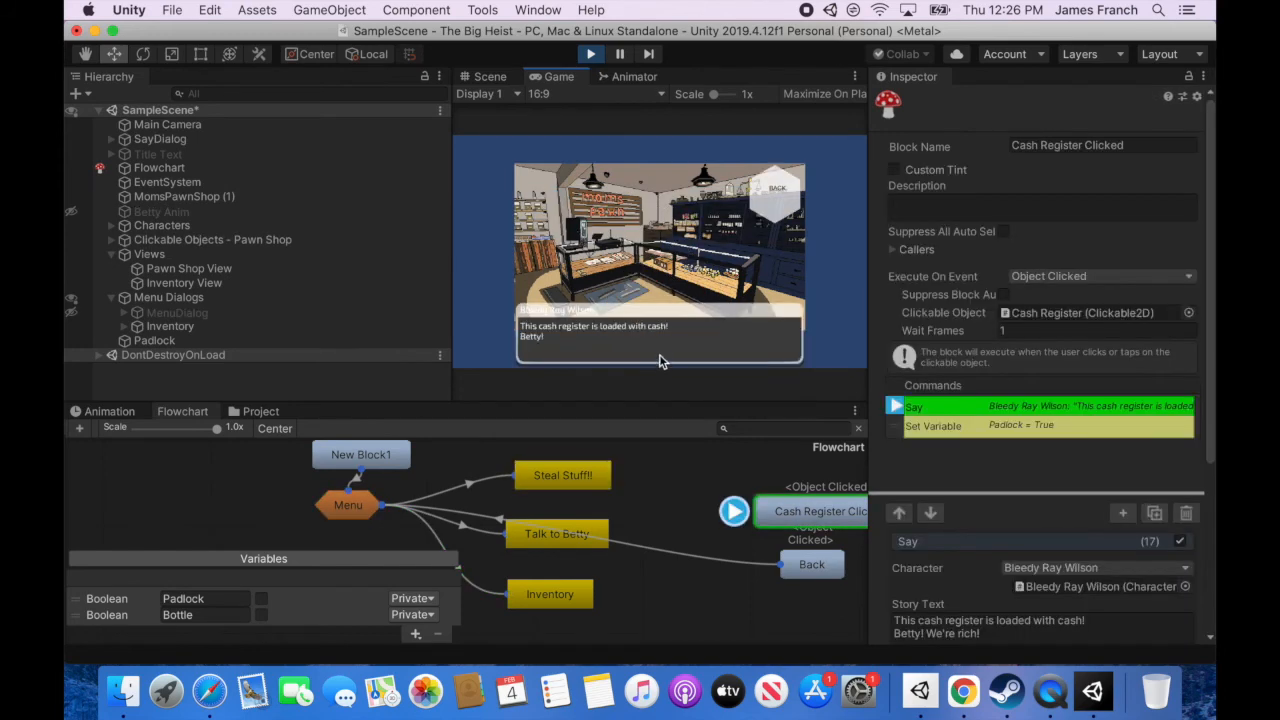
{"action": "left_click", "coordinate": [660, 348]}
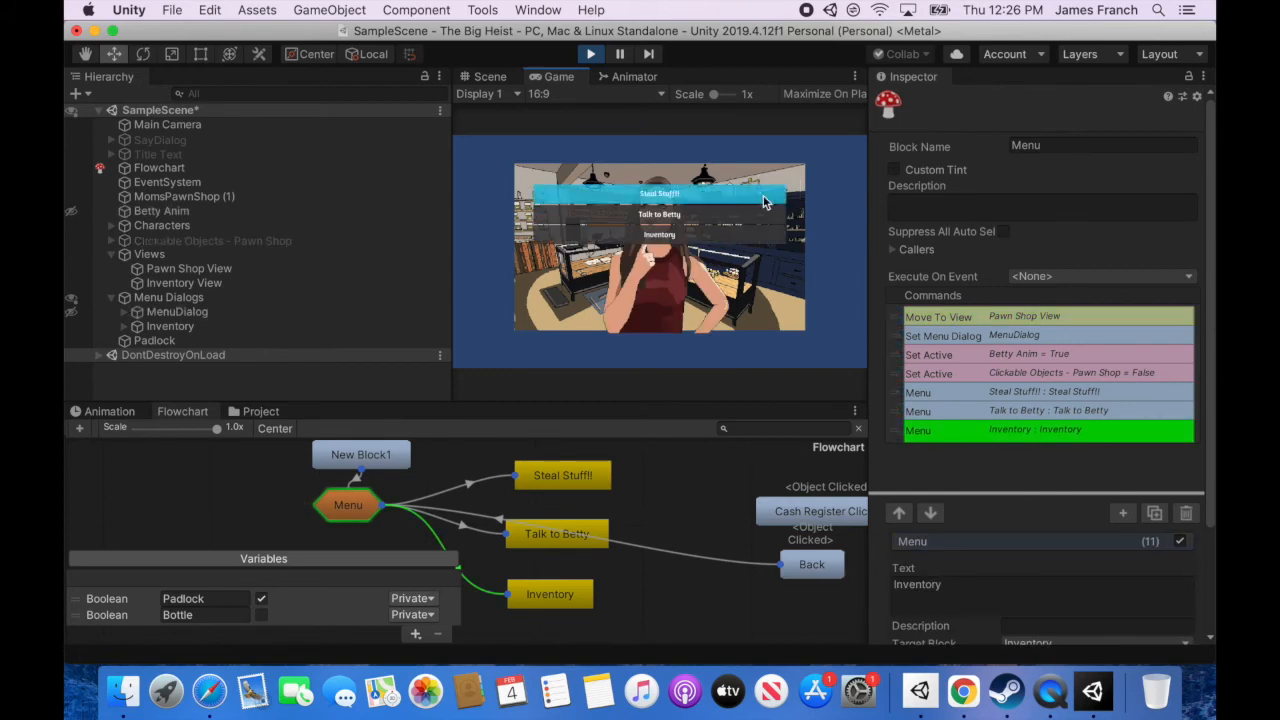
{"action": "left_click", "coordinate": [659, 234]}
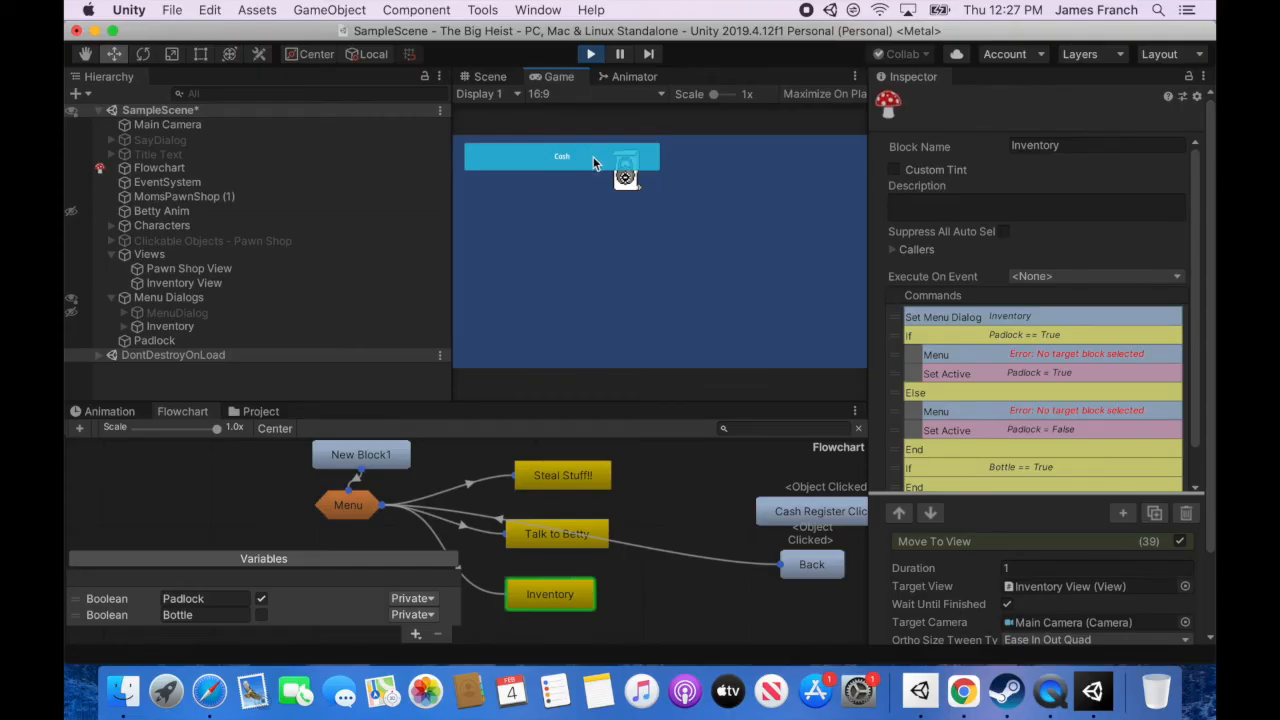
{"action": "left_click", "coordinate": [593, 156]}
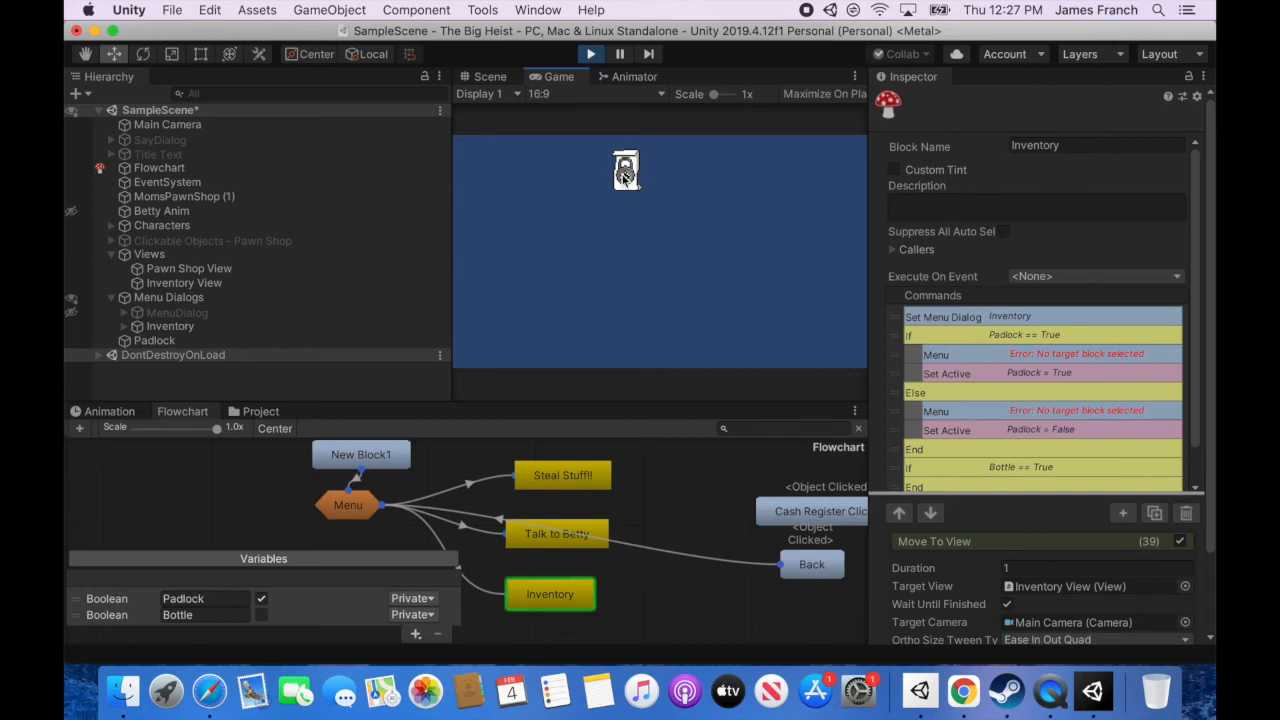
{"action": "left_click", "coordinate": [591, 54]}
Set the text of the first Menu command in the Inventory block to "Padlock"
{"action": "left_click", "coordinate": [936, 354]}
{"action": "left_click", "coordinate": [905, 584]}
{"action": "type", "text": "Padlock"}
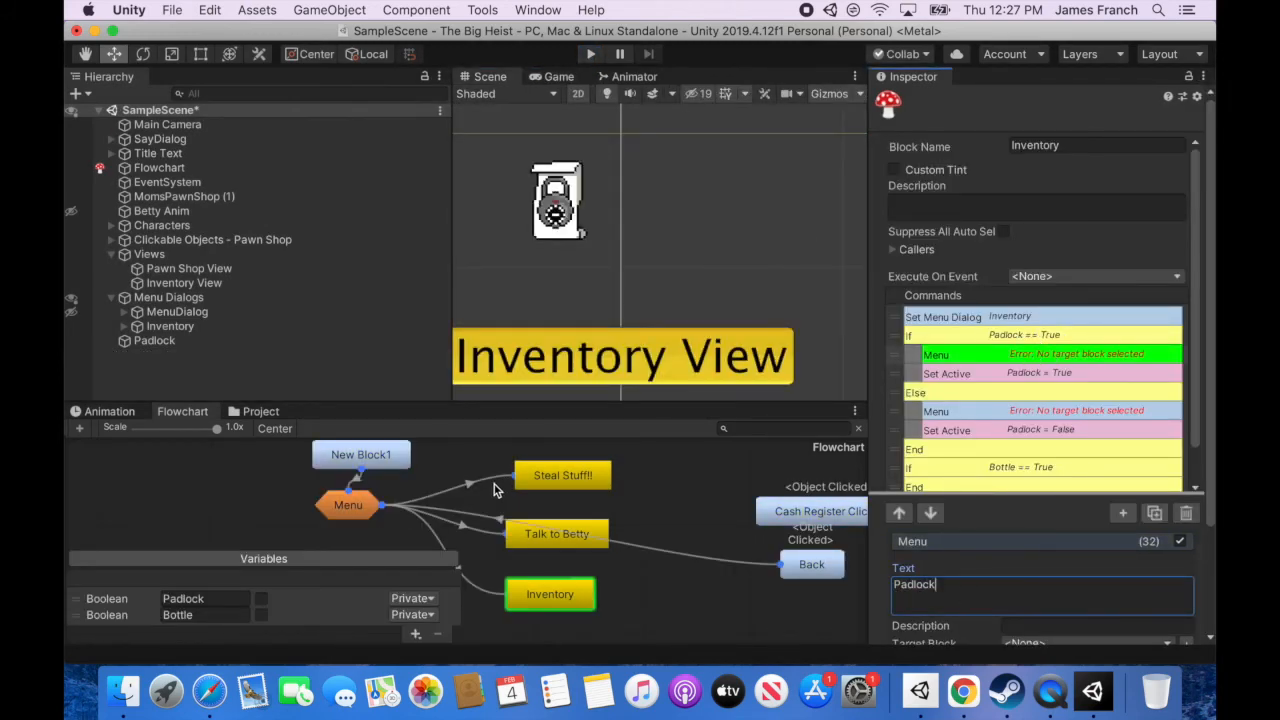
Set the Cash Register Clicked Say text to "The cash register is locked with a padlock. I need help crackin' the cooooode!!!!!"
{"action": "left_click", "coordinate": [820, 511]}
{"action": "left_click", "coordinate": [913, 407]}
{"action": "left_click_drag", "start_coordinate": [960, 632], "coordinate": [868, 593]}
{"action": "type", "text": "The"}
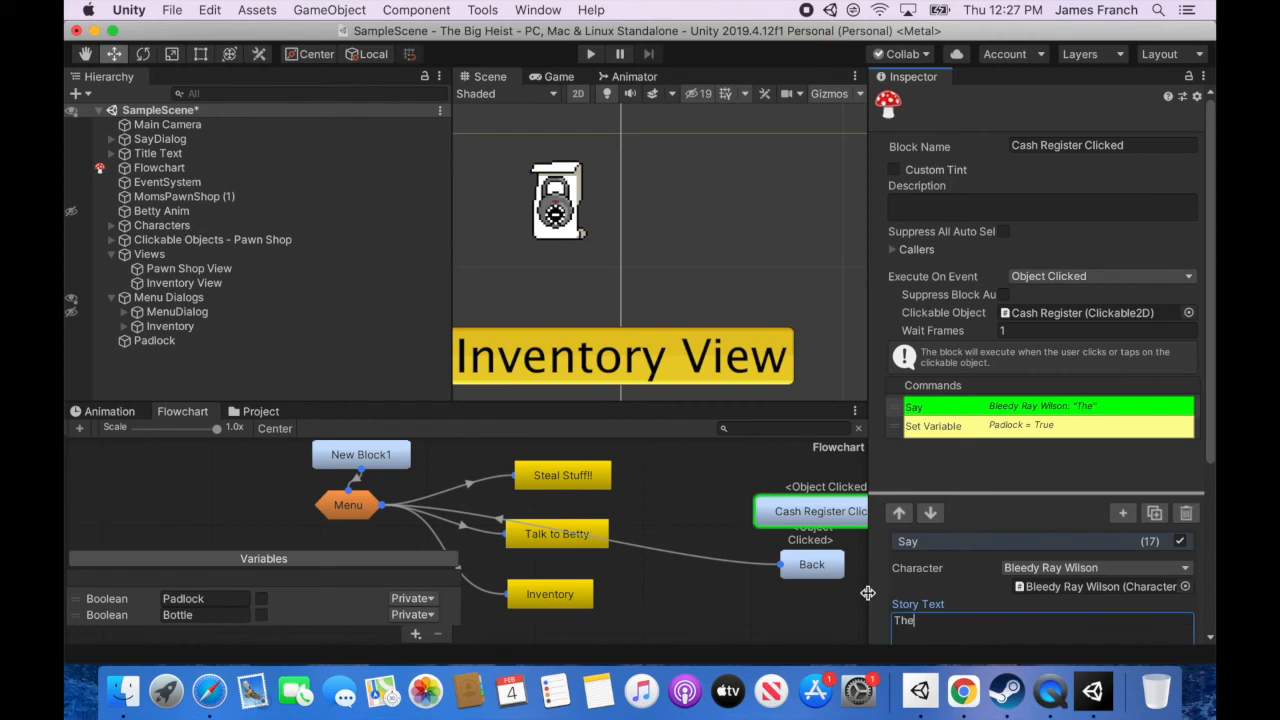
{"action": "type", "text": " cash register is locked with"}
{"action": "type", "text": "a "}
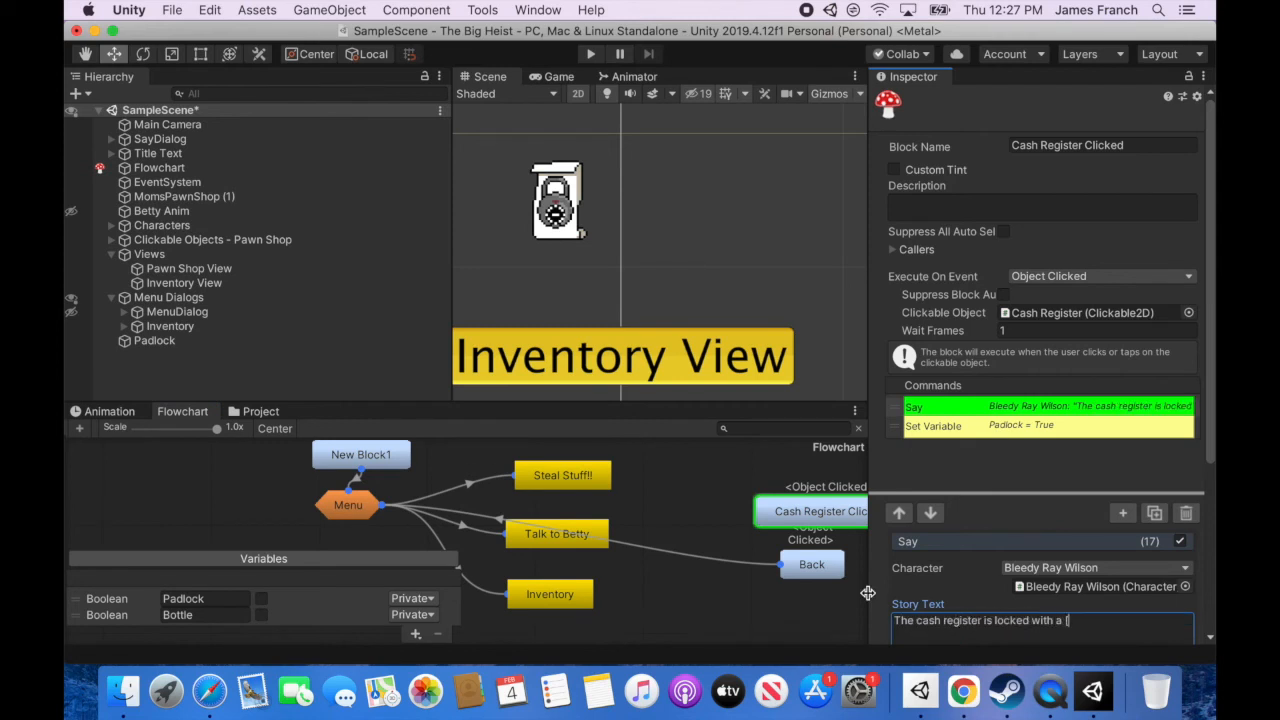
{"action": "type", "text": "padlock. I need h"}
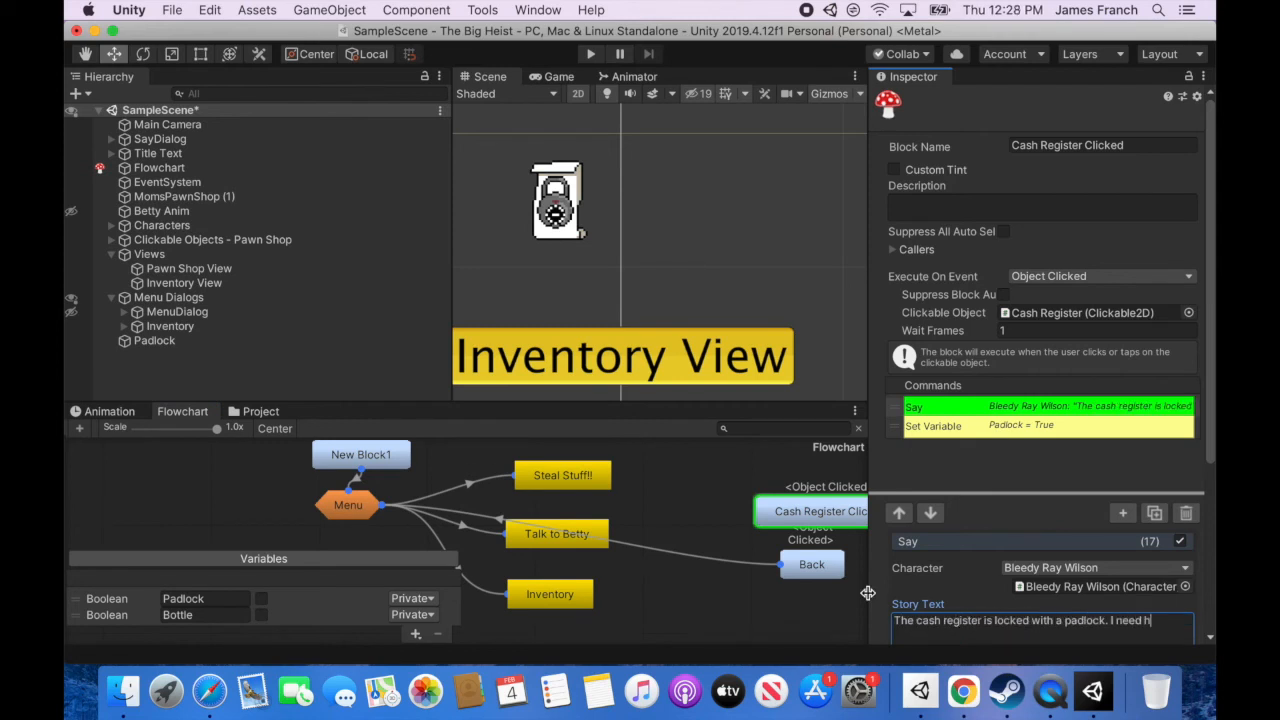
{"action": "type", "text": "elp crackin' the coooood"}
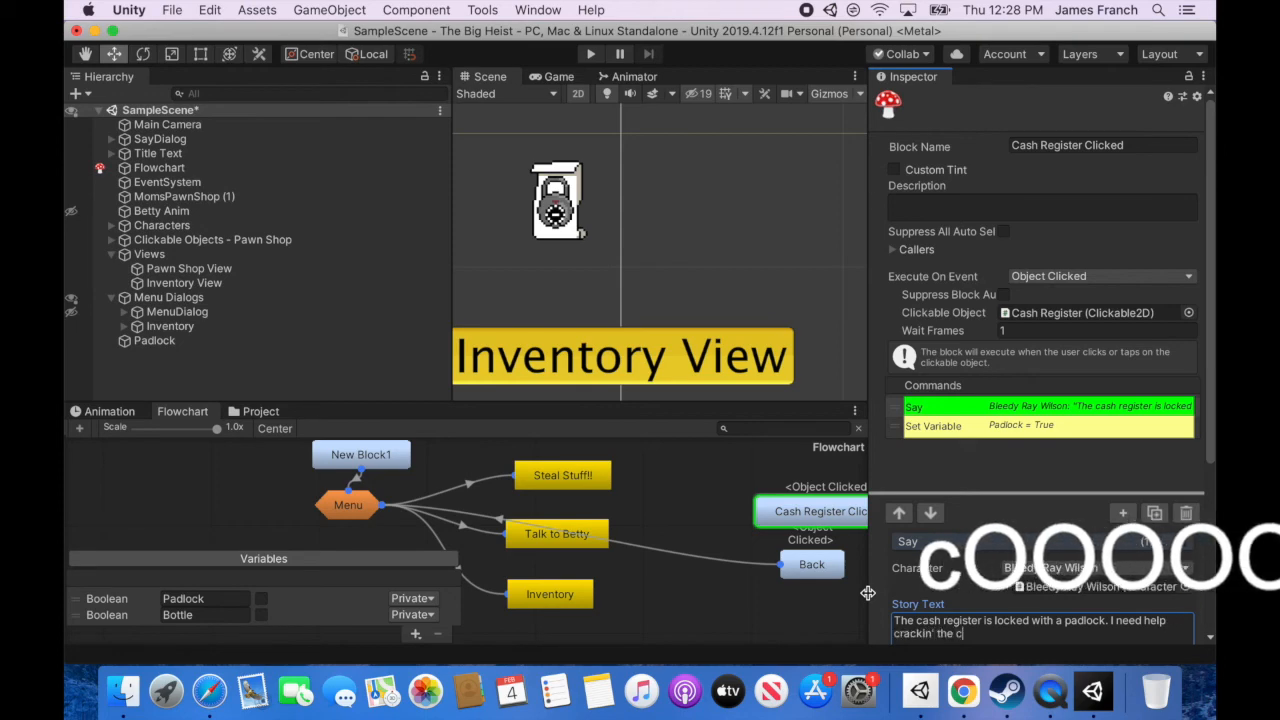
{"action": "type", "text": "e!!!!!"}
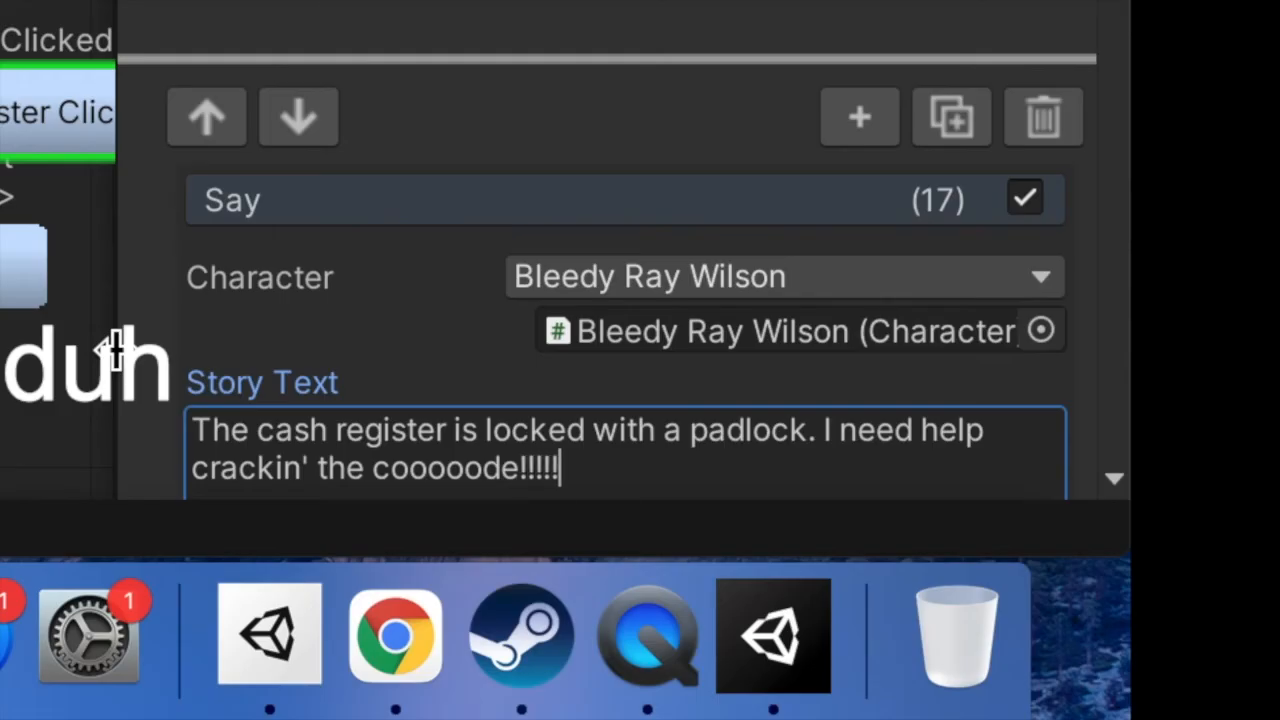
Create a new Flowchart block near the Inventory block and name it "Padlock Inventory Clicked"
{"action": "left_click", "coordinate": [573, 596]}
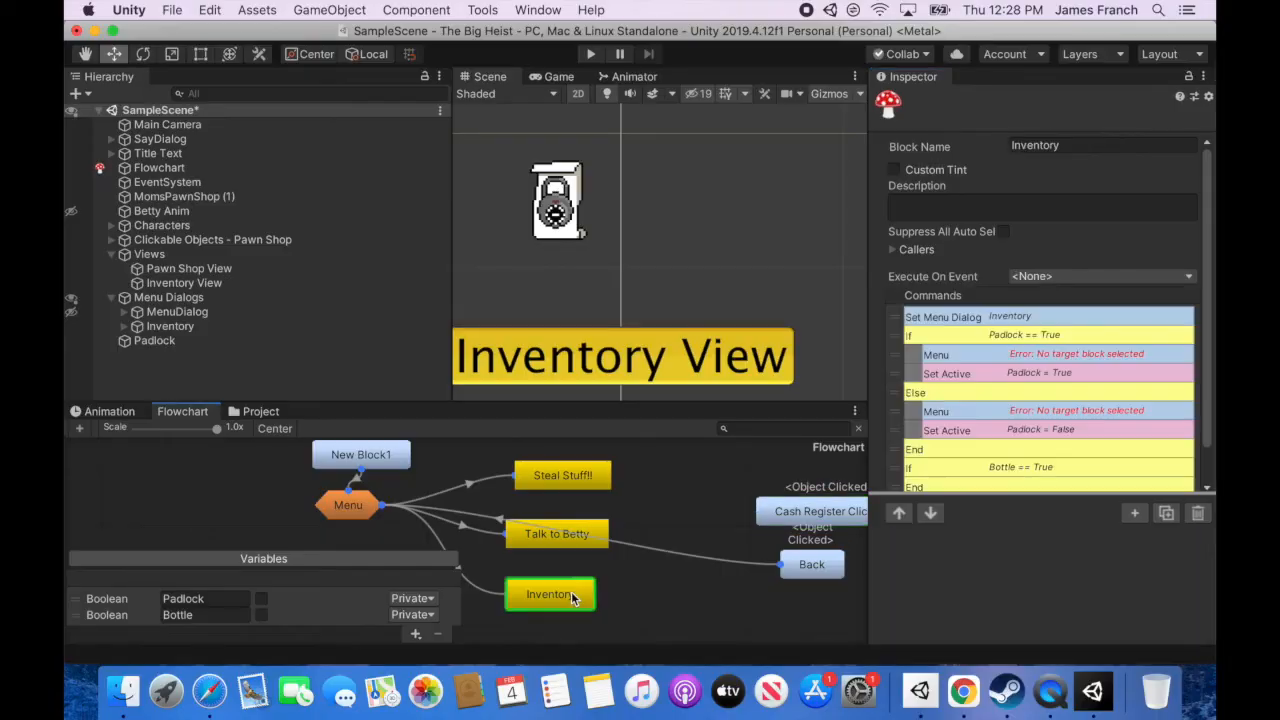
{"action": "left_click", "coordinate": [1068, 358]}
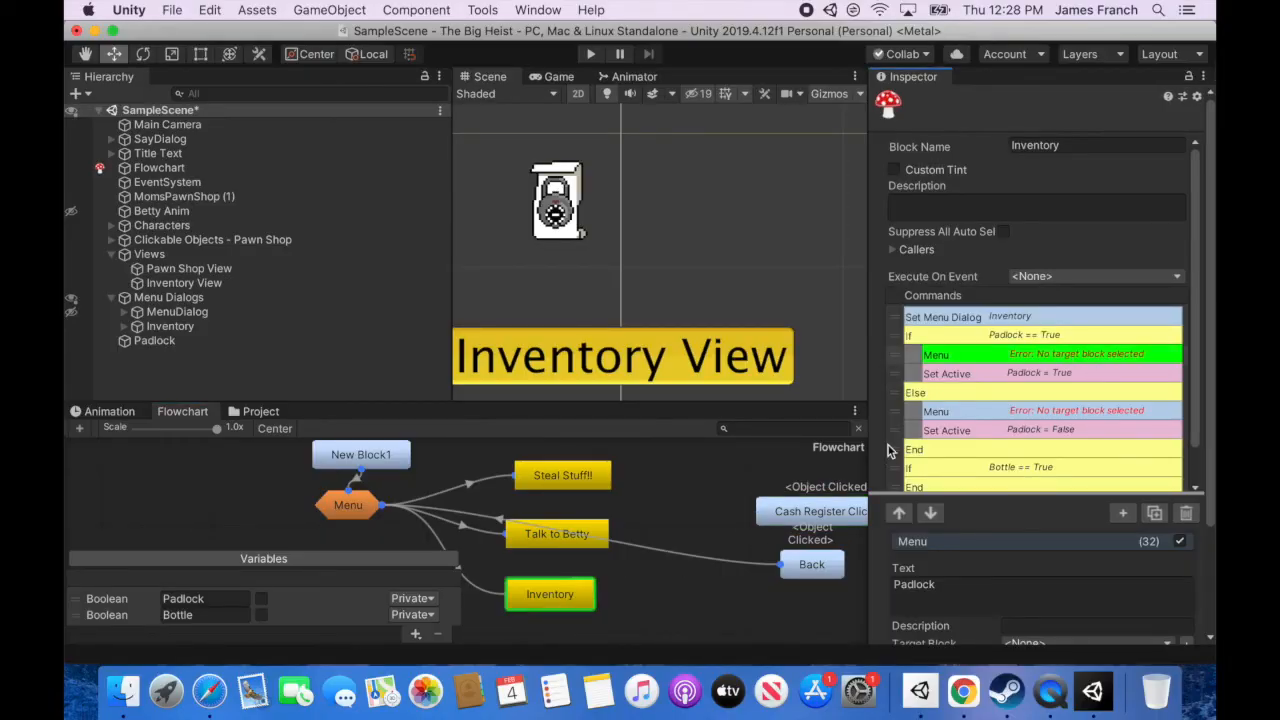
{"action": "middle_click_drag", "start_coordinate": [711, 517], "coordinate": [662, 417]}
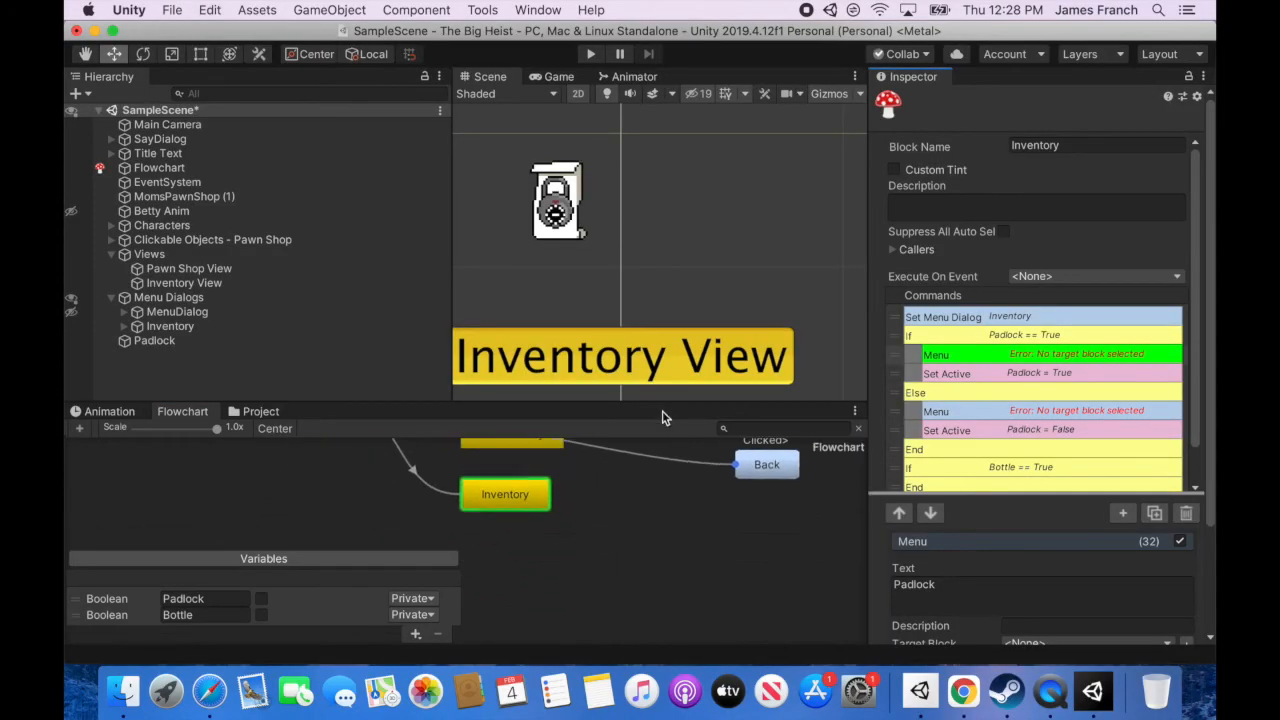
{"action": "left_click", "coordinate": [80, 428]}
{"action": "left_click_drag", "start_coordinate": [165, 497], "coordinate": [707, 551]}
{"action": "left_click", "coordinate": [1074, 147]}
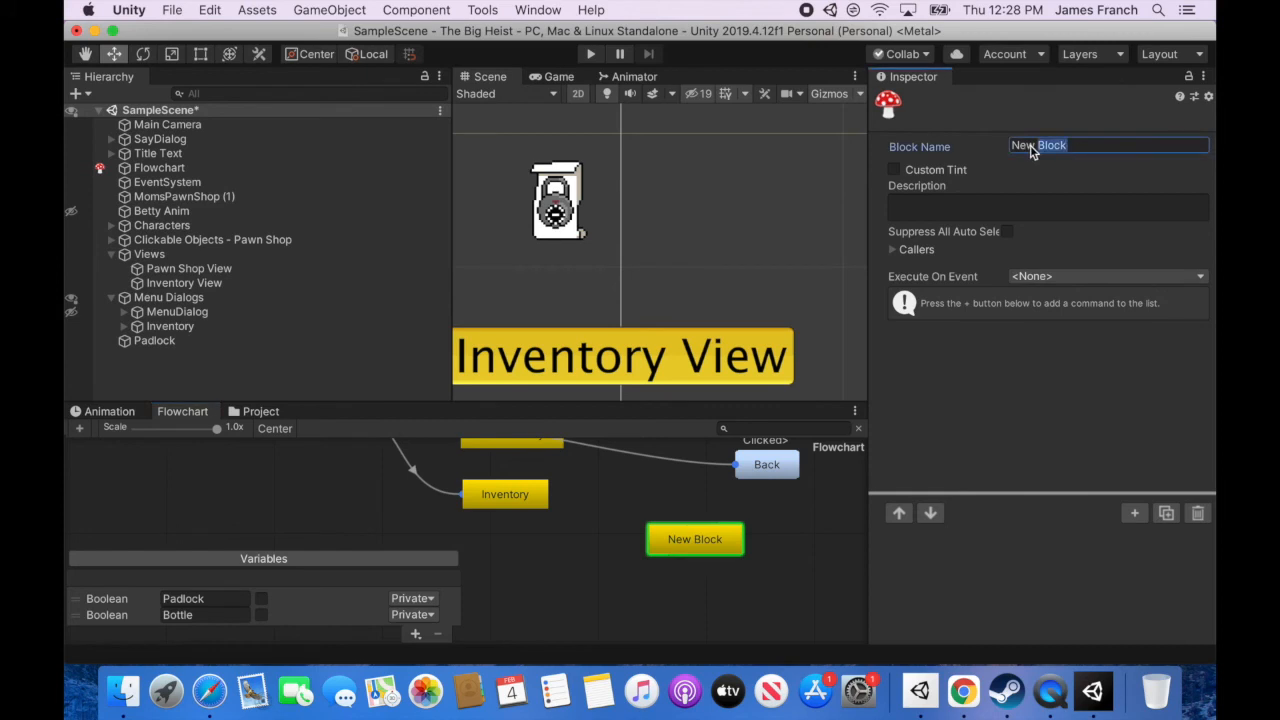
{"action": "type", "text": "Padlock Inventory"}
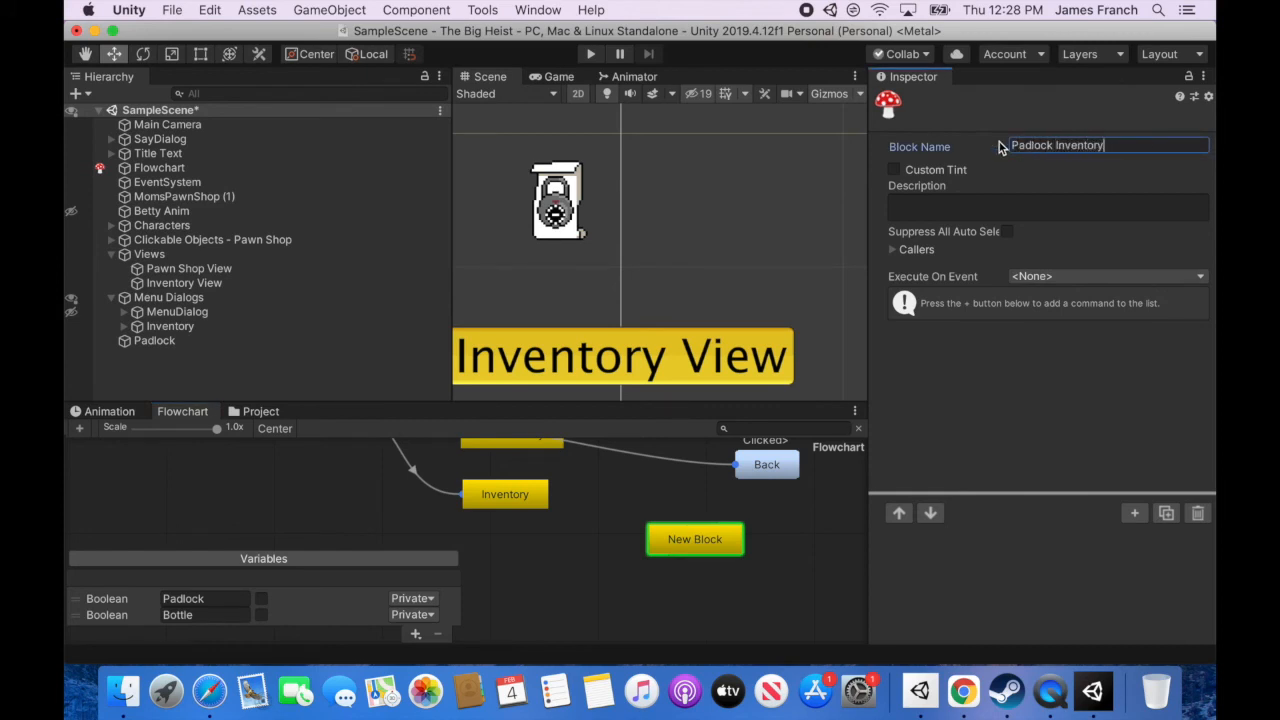
{"action": "type", "text": " Clicked"}
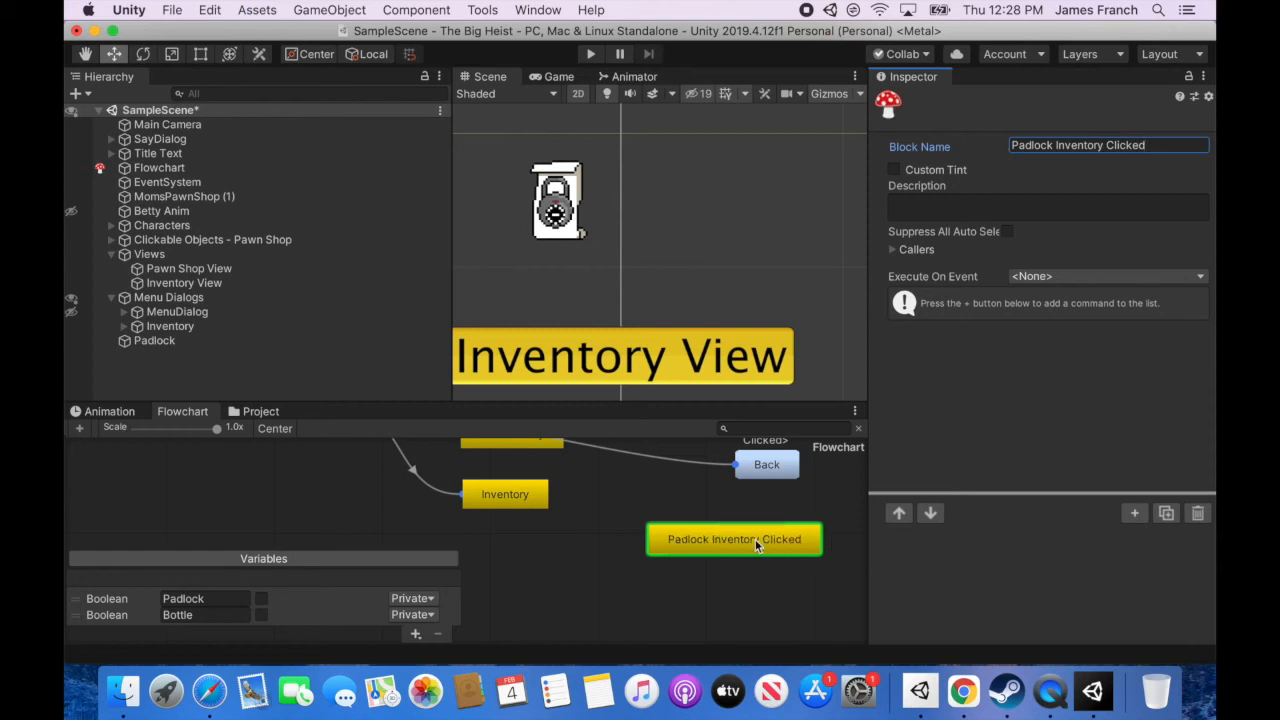
Set the Target Block of the Inventory block's Padlock Menu command to Padlock Inventory Clicked
{"action": "left_click", "coordinate": [505, 498]}
{"action": "left_click", "coordinate": [1040, 355]}
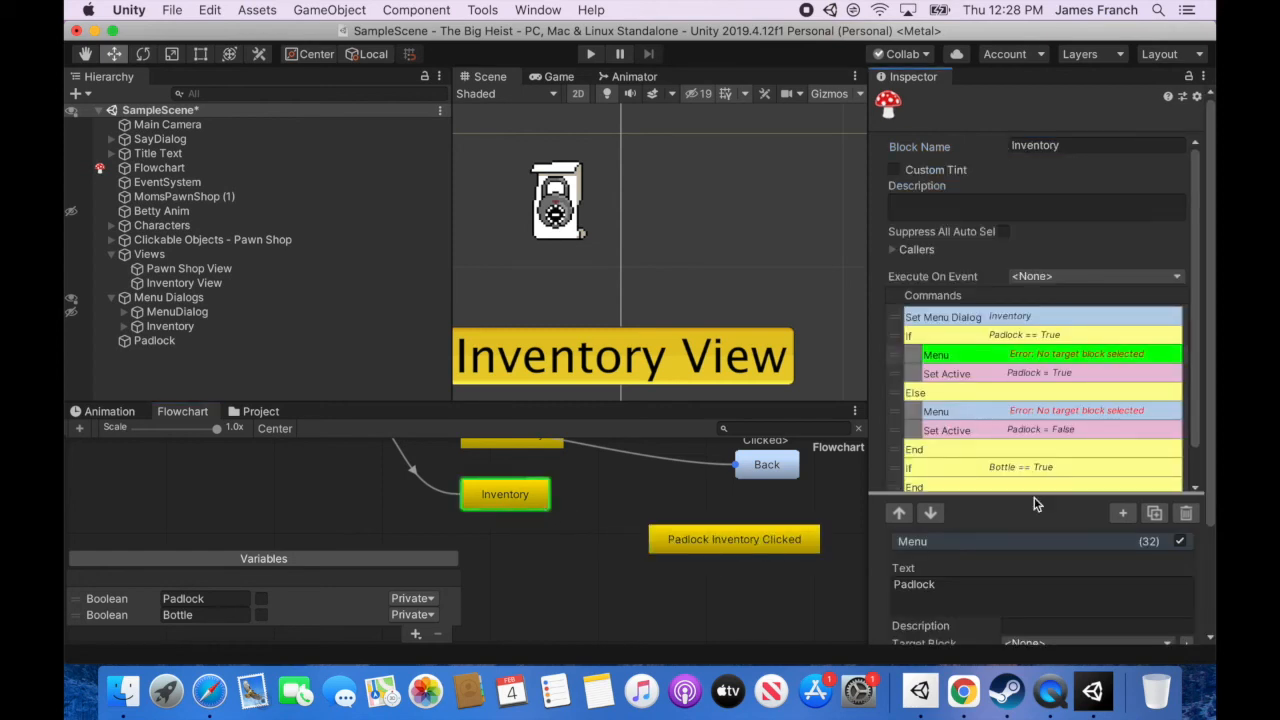
{"action": "scroll", "coordinate": [1212, 498], "scroll_direction": "down", "scroll_amount": 3}
{"action": "left_click", "coordinate": [1085, 541]}
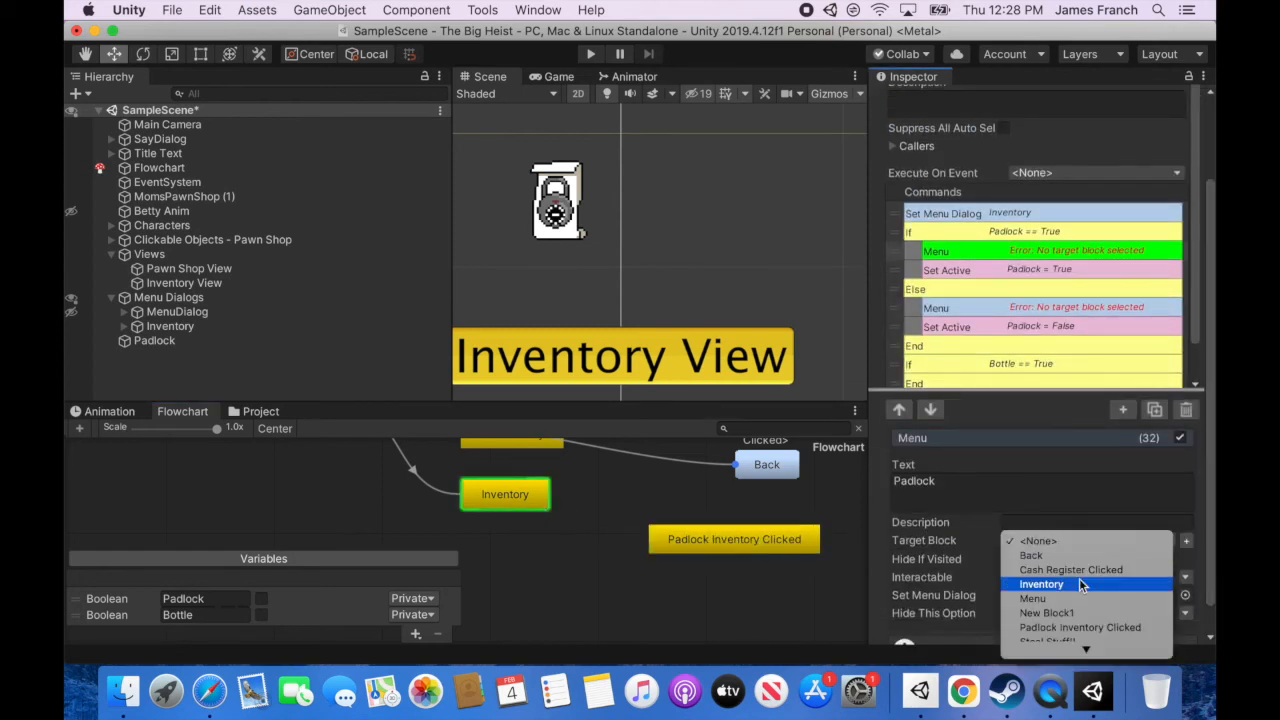
{"action": "left_click", "coordinate": [1083, 628]}
In Padlock Inventory Clicked, add a Bleedy Ray Wilson Say command: "Hey Betty! Help! I can't crack the code on this! I need that sweet stolen cAAASSSH!"
{"action": "left_click", "coordinate": [1134, 511]}
{"action": "mouse_move", "coordinate": [1123, 560]}
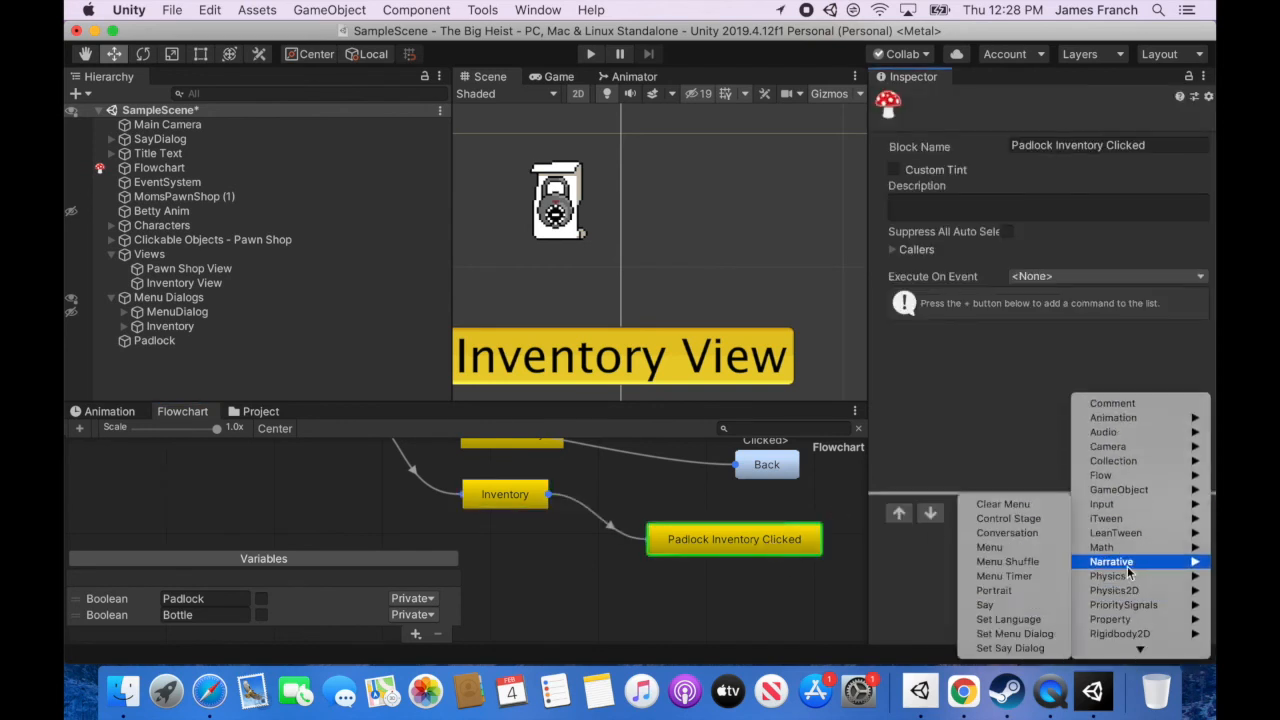
{"action": "left_click", "coordinate": [915, 617]}
{"action": "left_click", "coordinate": [1095, 566]}
{"action": "left_click", "coordinate": [1070, 600]}
{"action": "scroll", "coordinate": [992, 550], "scroll_direction": "down", "scroll_amount": 2}
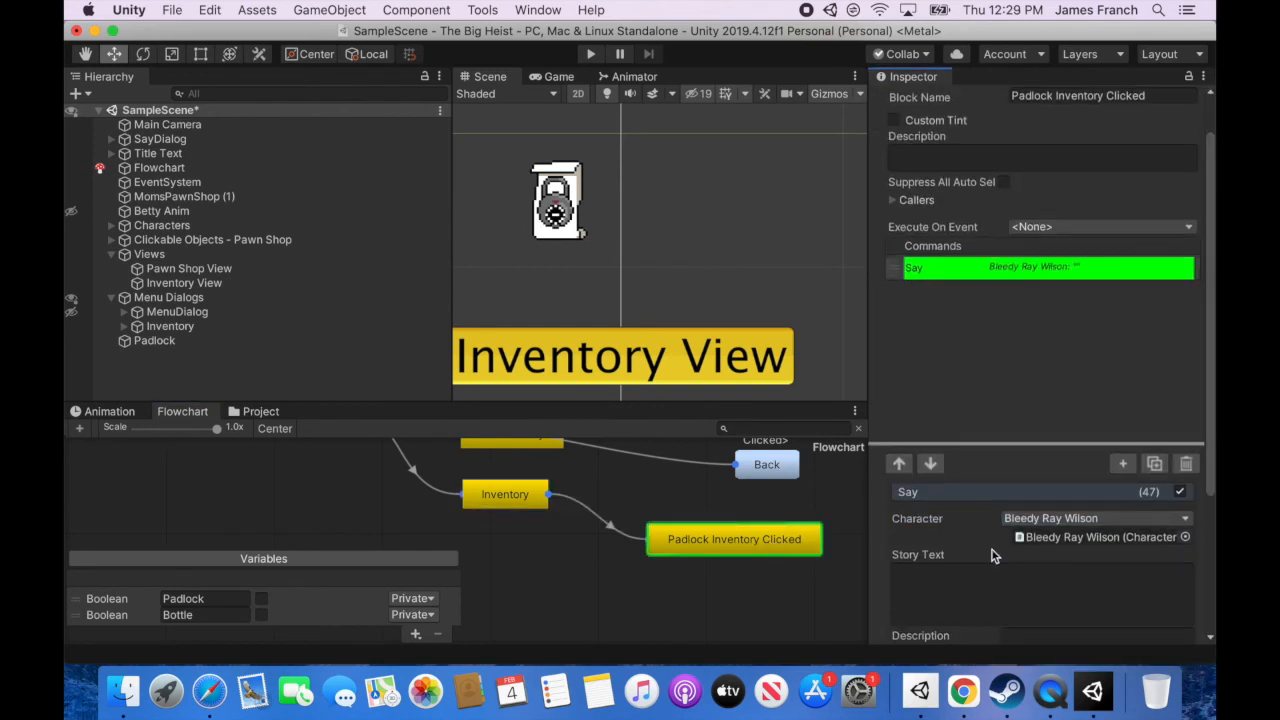
{"action": "left_click", "coordinate": [977, 576]}
{"action": "type", "text": "Hey Betty "}
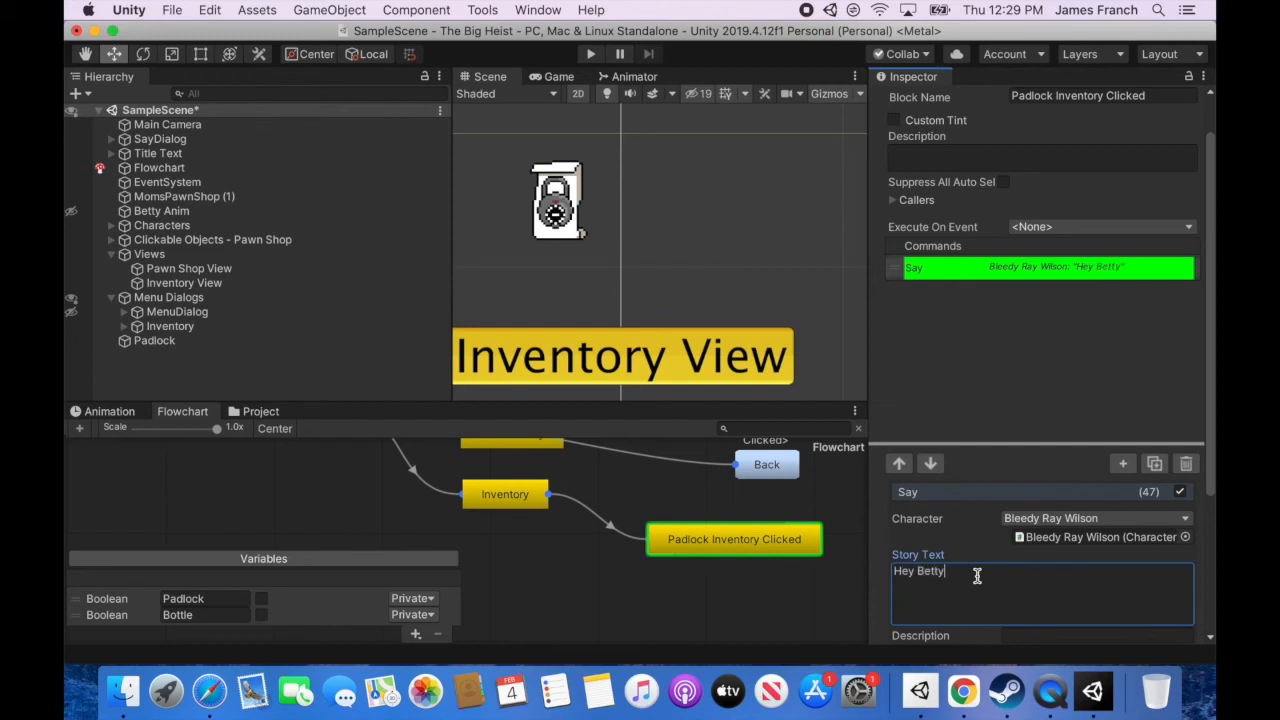
{"action": "type", "text": " Help! I can't crack the code on this! I need that swee"}
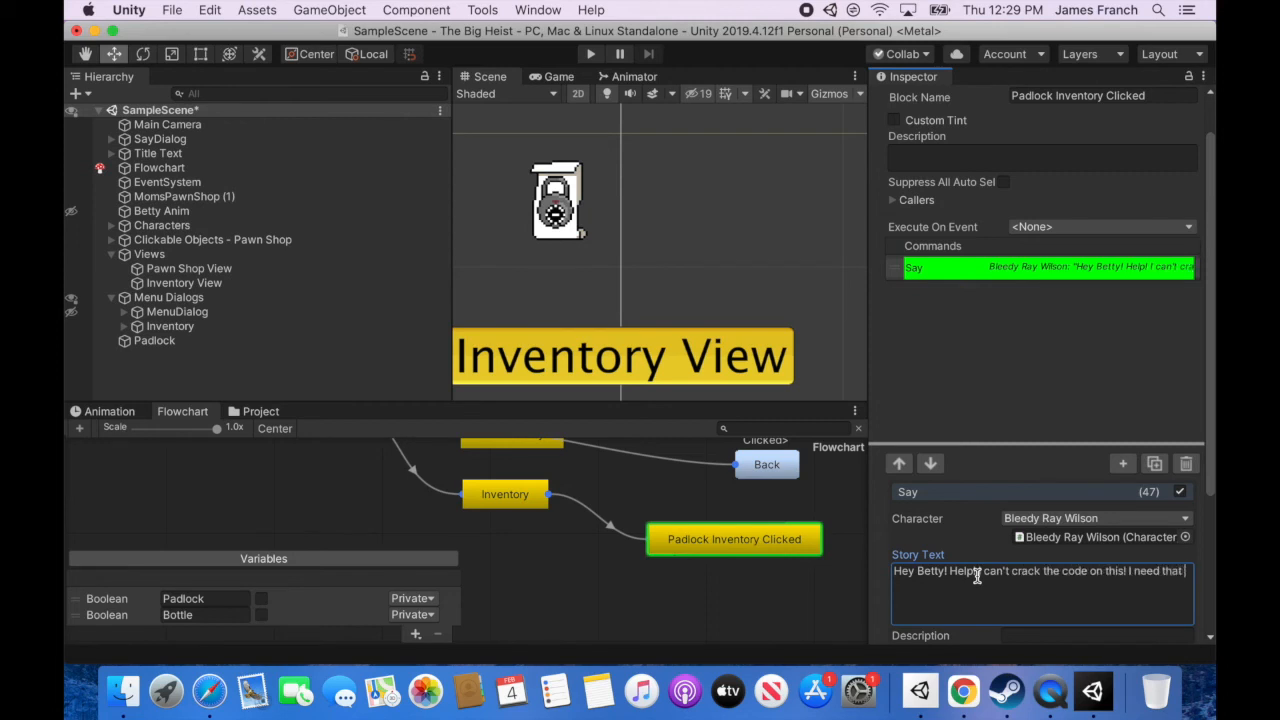
{"action": "type", "text": "t stolen c"}
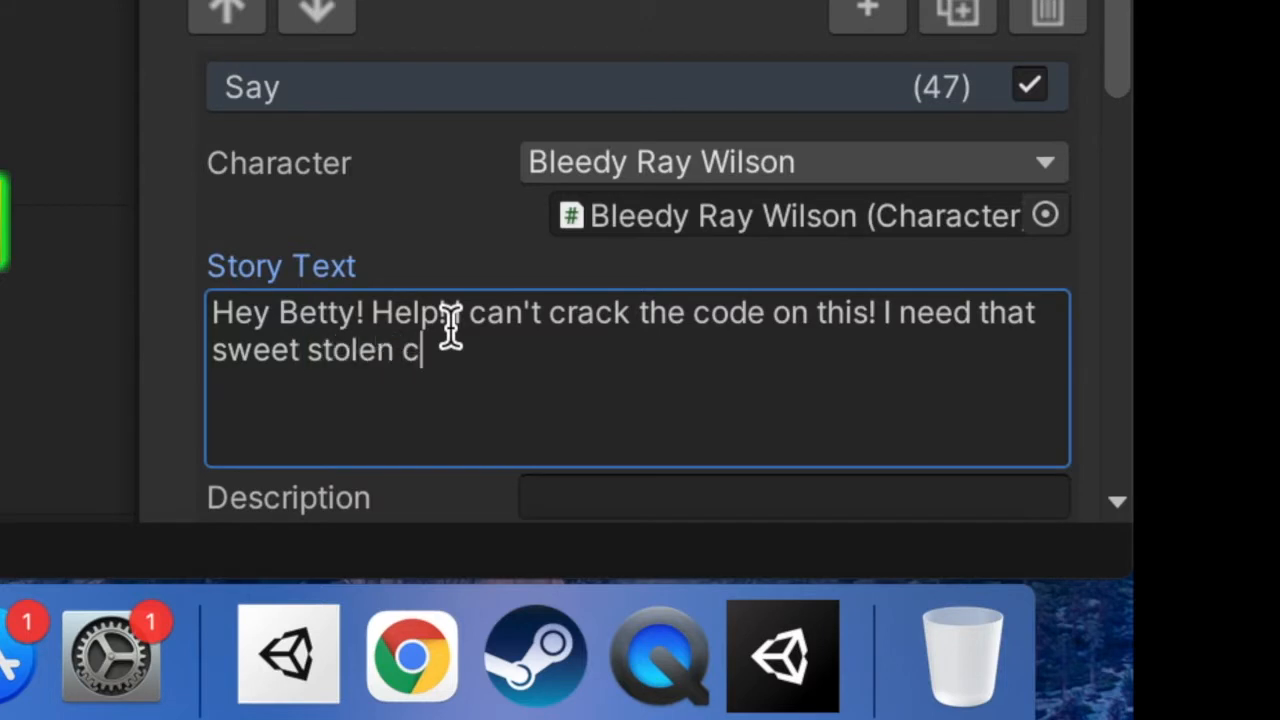
{"action": "type", "text": "ARASSSH!"}
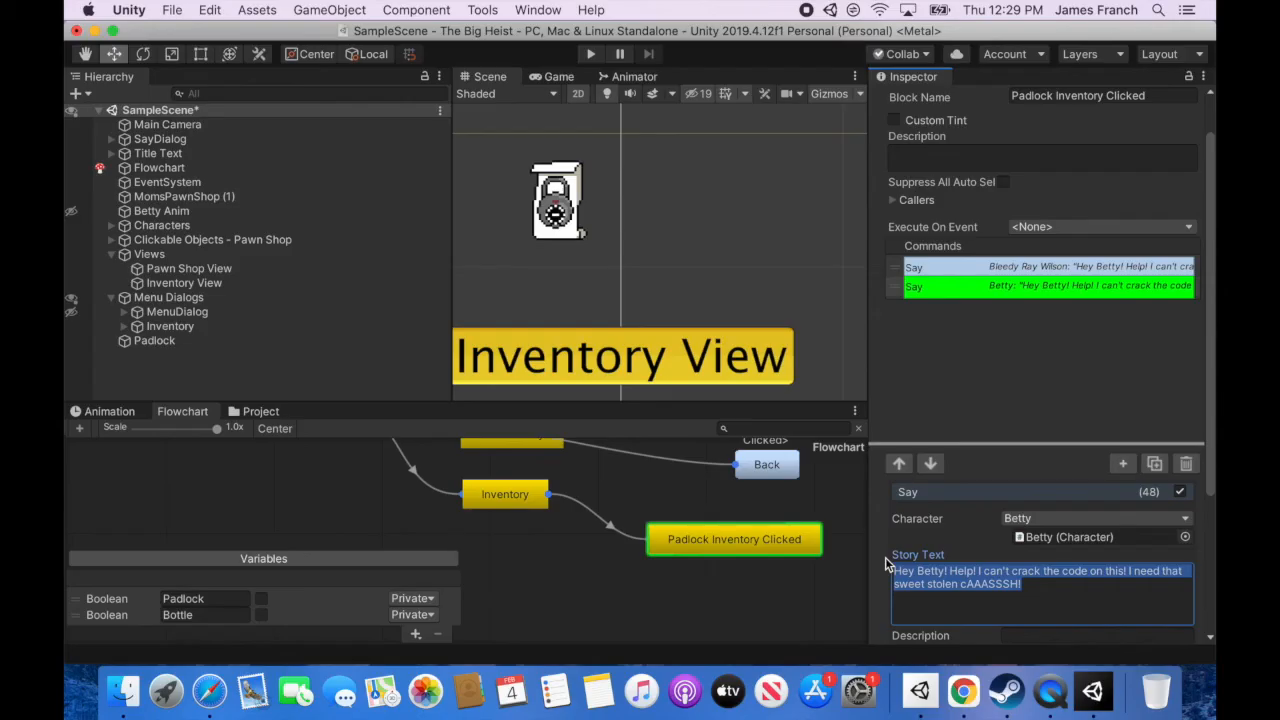
Add a second Say command for Betty reading "Forever and always, Bleedy Ray. Code cracked. I'm the best locksmith in the game."
{"action": "type", "text": "ever and always"}
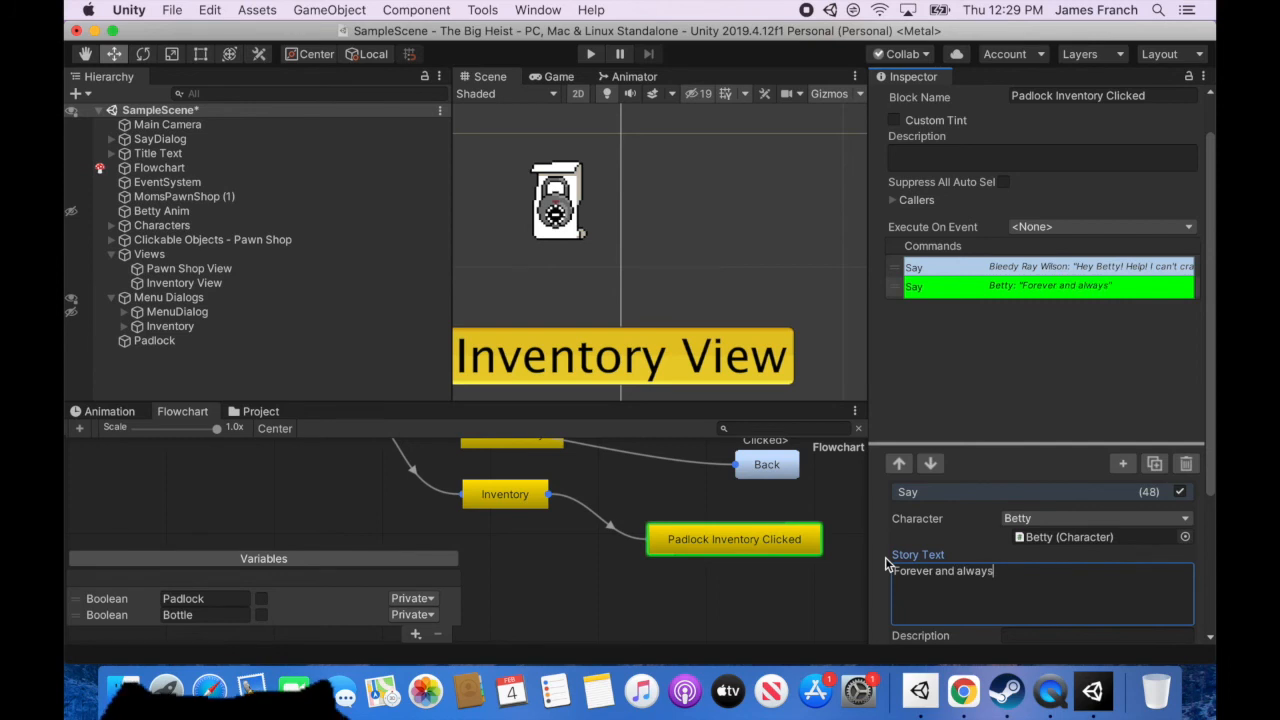
{"action": "type", "text": ", B"}
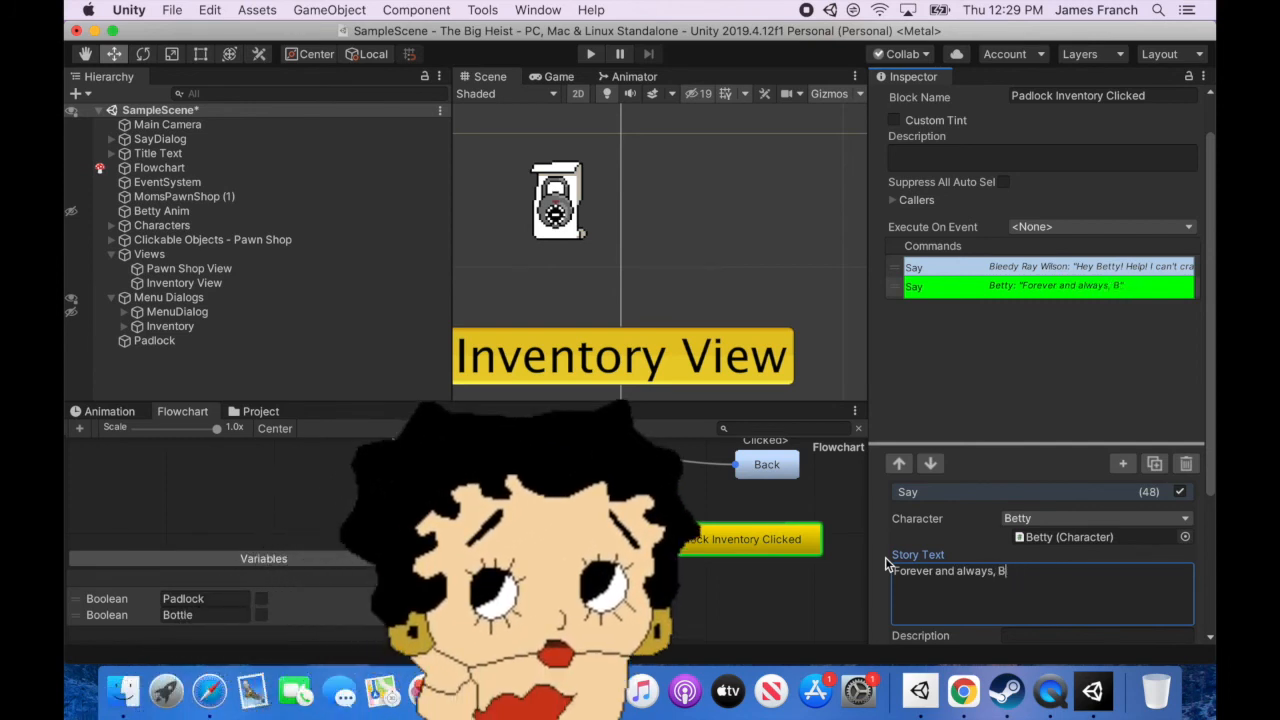
{"action": "type", "text": "leedy Ray. Code cracked. I'm t"}
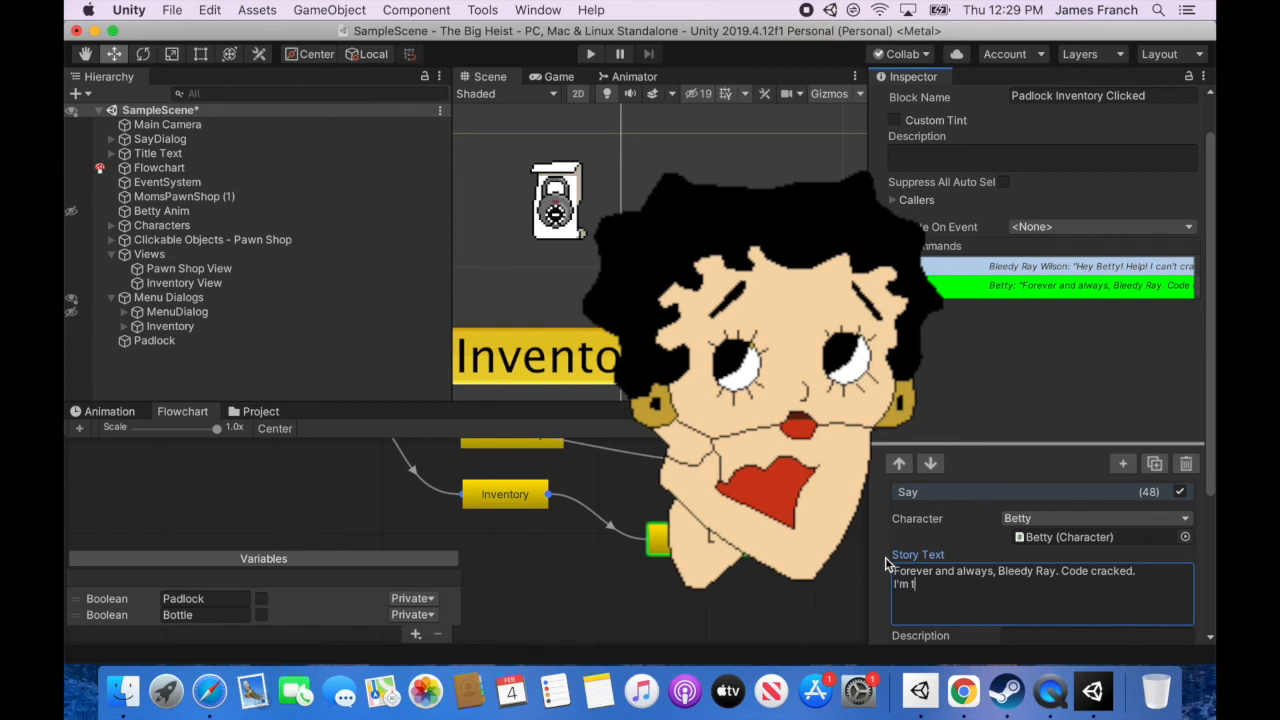
{"action": "type", "text": "he best locksmith in the game."}
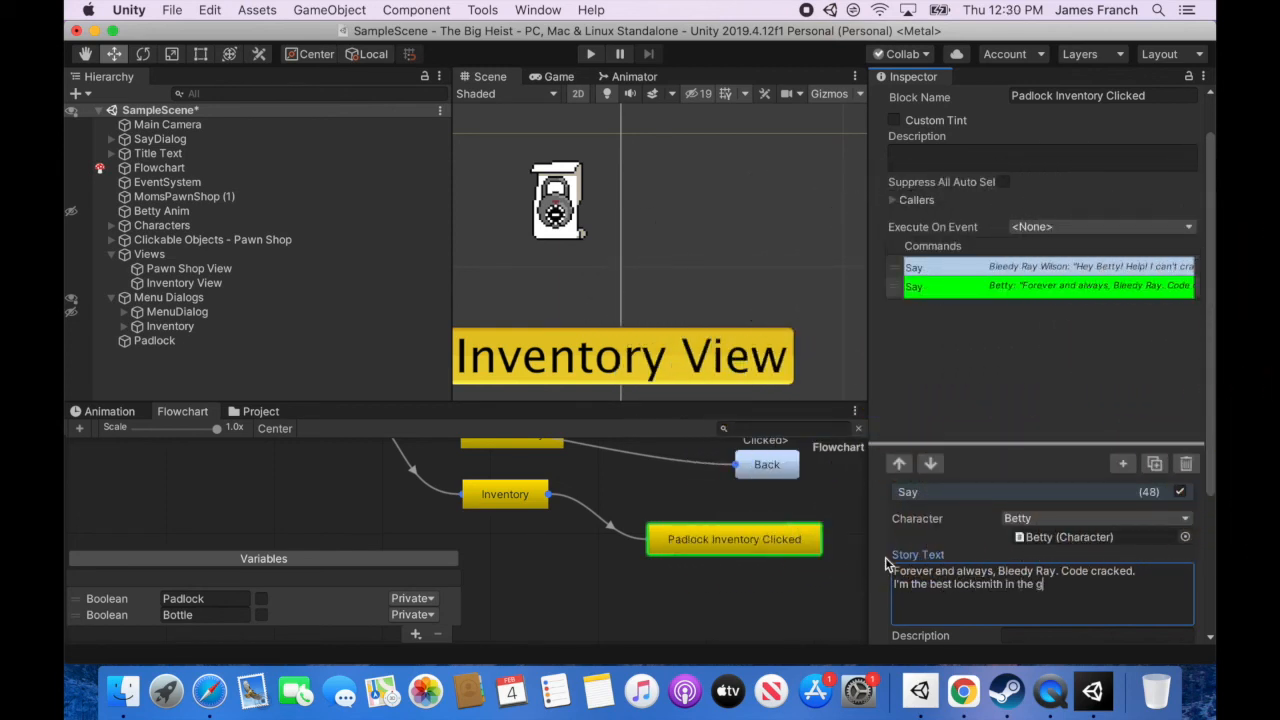
Add a Call command at the end of the Padlock Inventory Clicked block with Menu as its Target Block
{"action": "left_click", "coordinate": [1123, 463]}
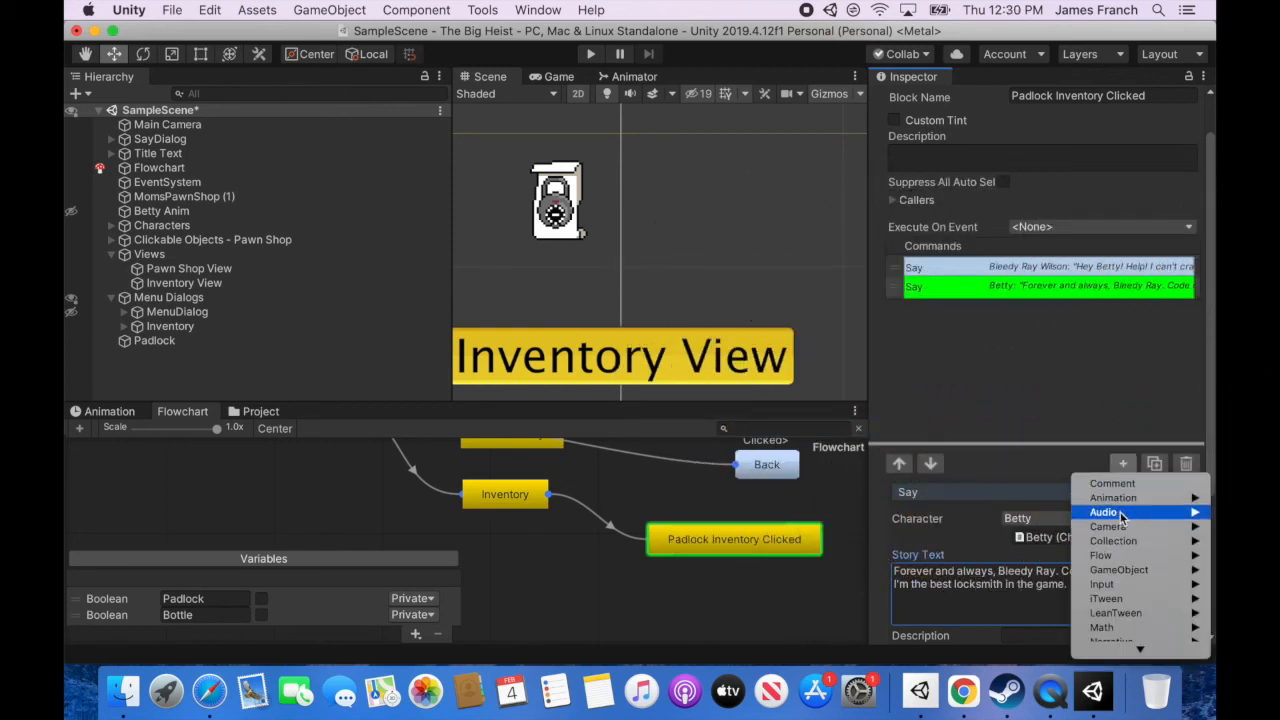
{"action": "mouse_move", "coordinate": [1100, 555]}
{"action": "left_click", "coordinate": [1006, 361]}
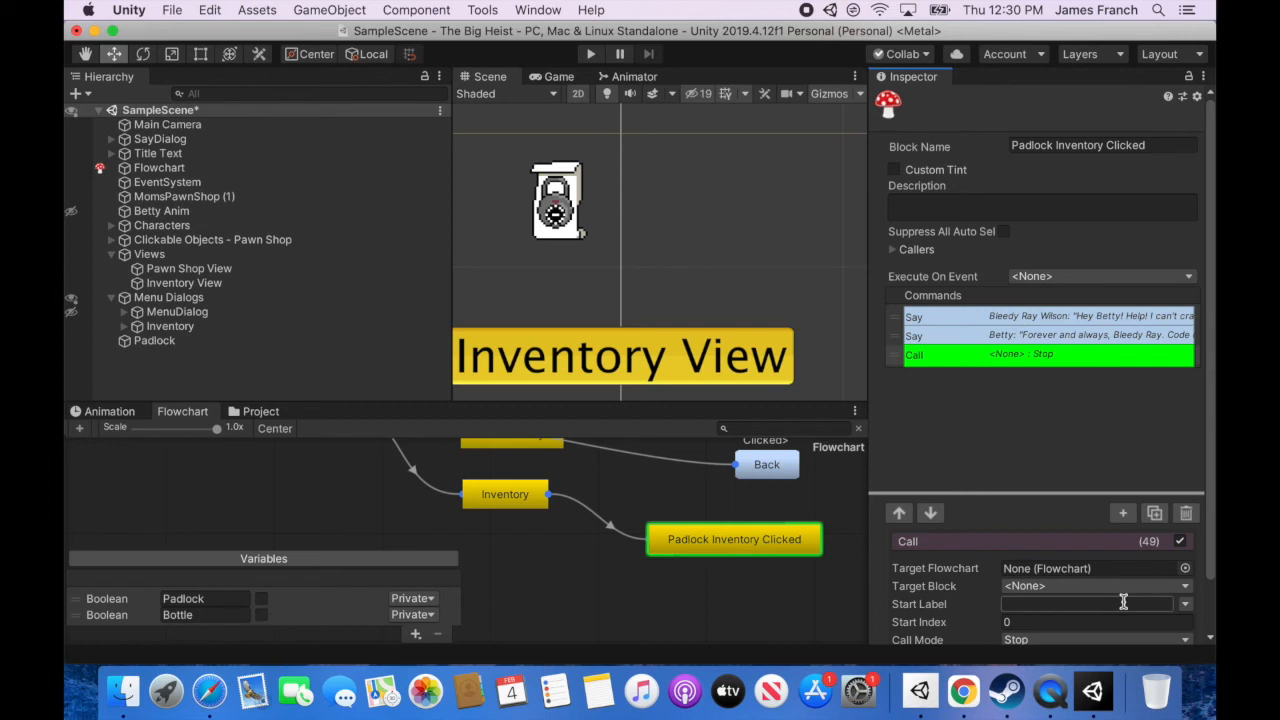
{"action": "left_click", "coordinate": [1165, 588]}
{"action": "mouse_move", "coordinate": [1085, 656]}
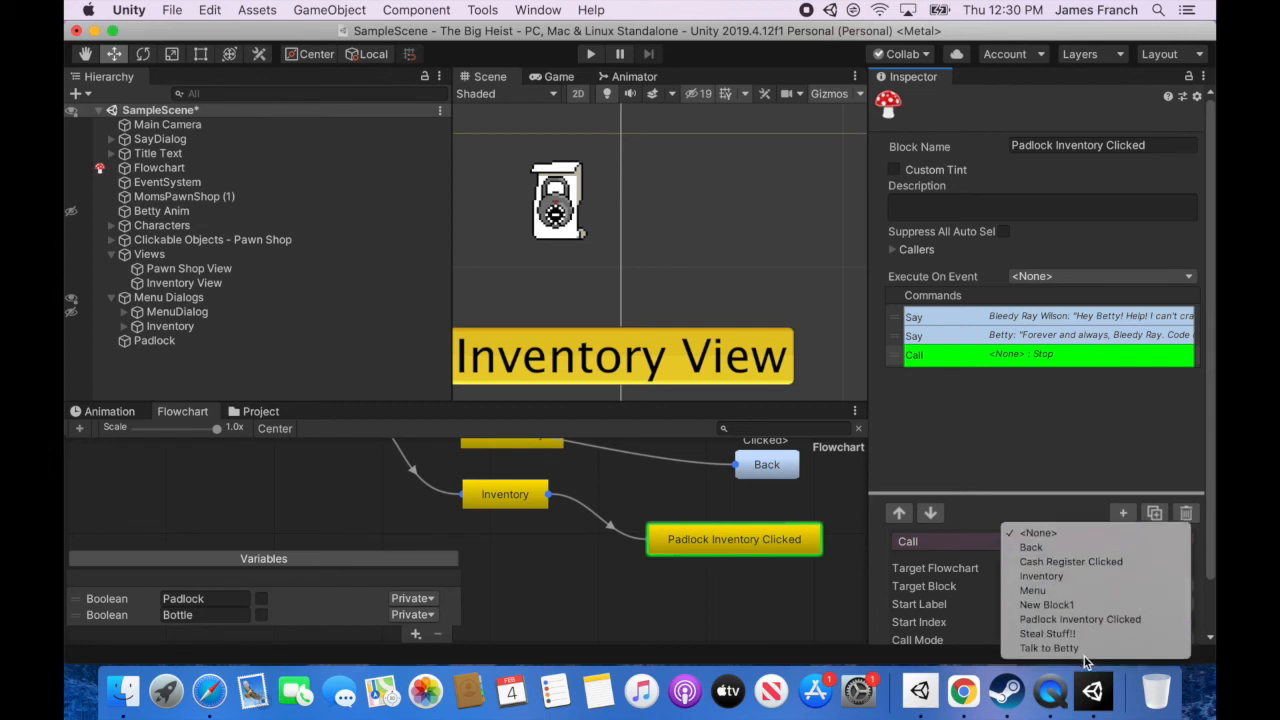
{"action": "left_click", "coordinate": [1035, 590]}
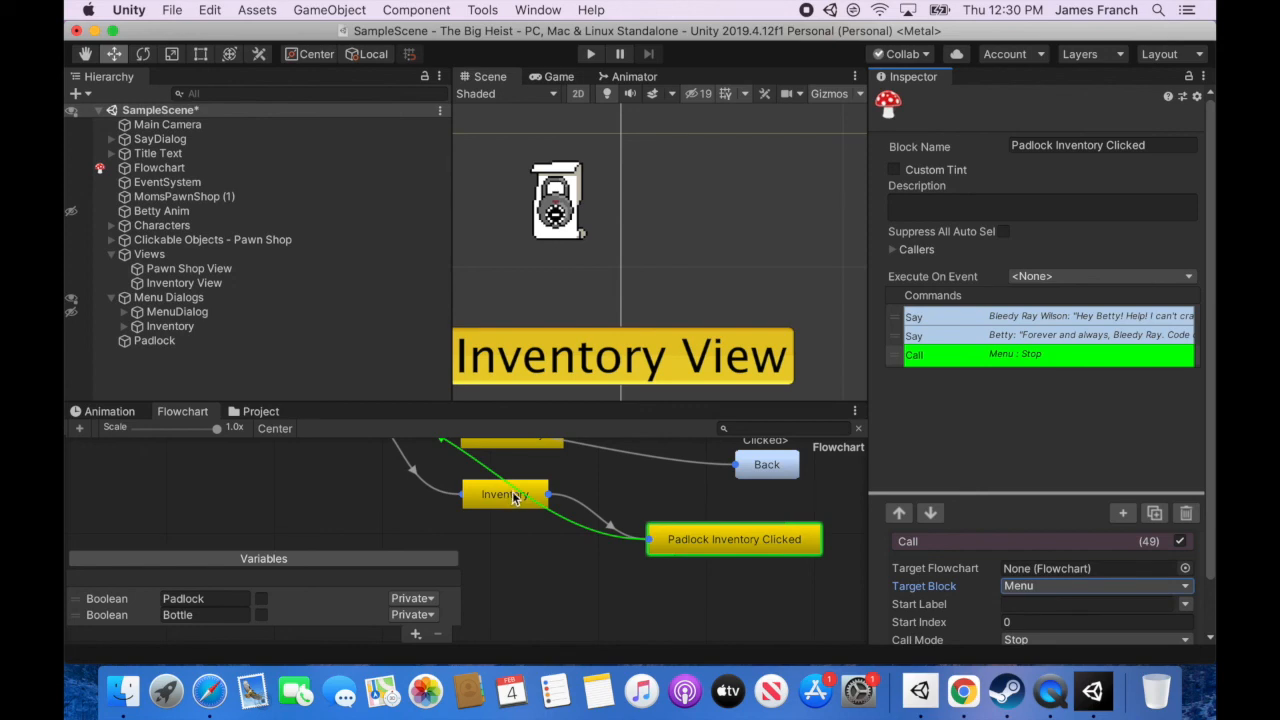
Playtest the game: choose Steal Stuff!!, examine the cash register to collect the padlock, and go back to the menu
{"action": "key", "text": "super+p"}
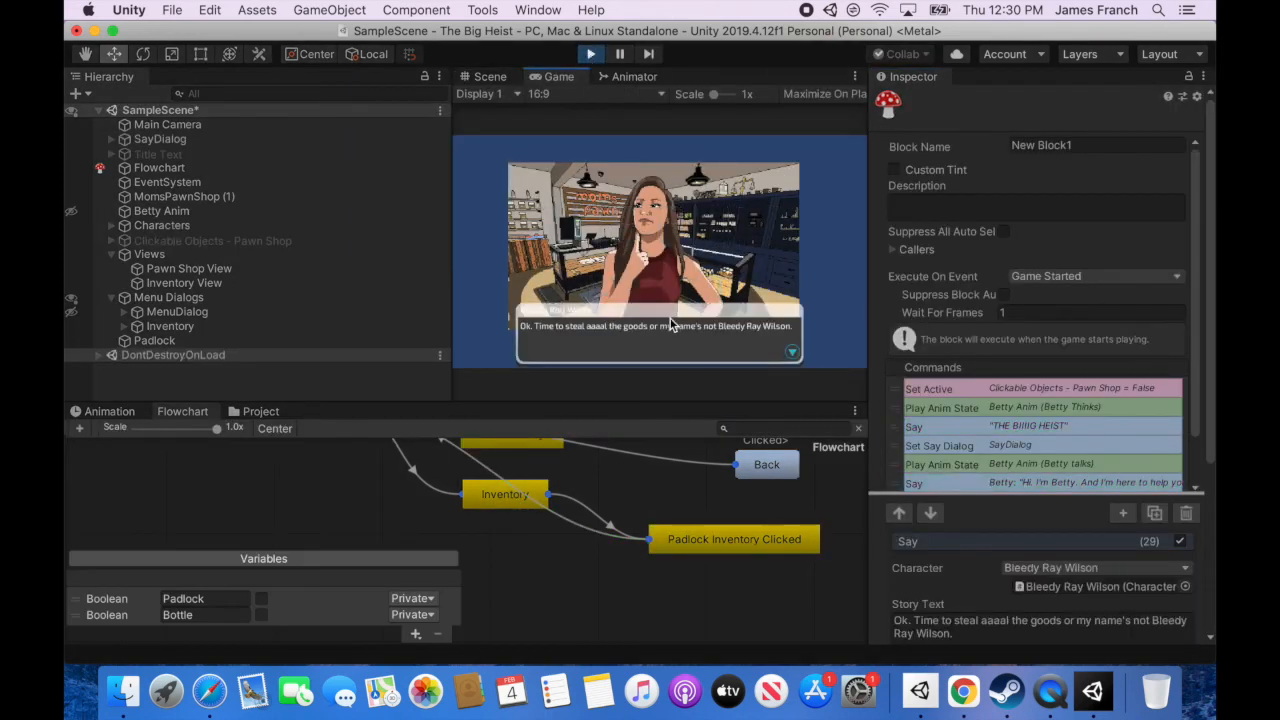
{"action": "left_click", "coordinate": [659, 195]}
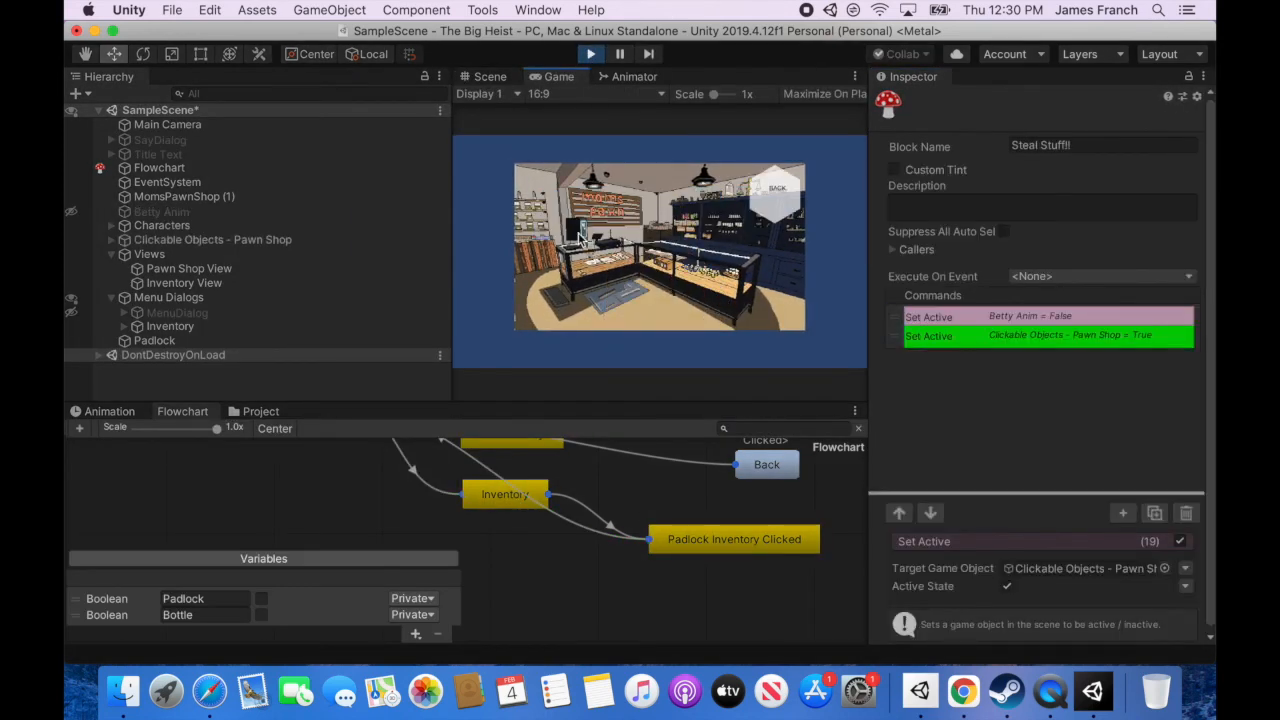
{"action": "left_click", "coordinate": [580, 235]}
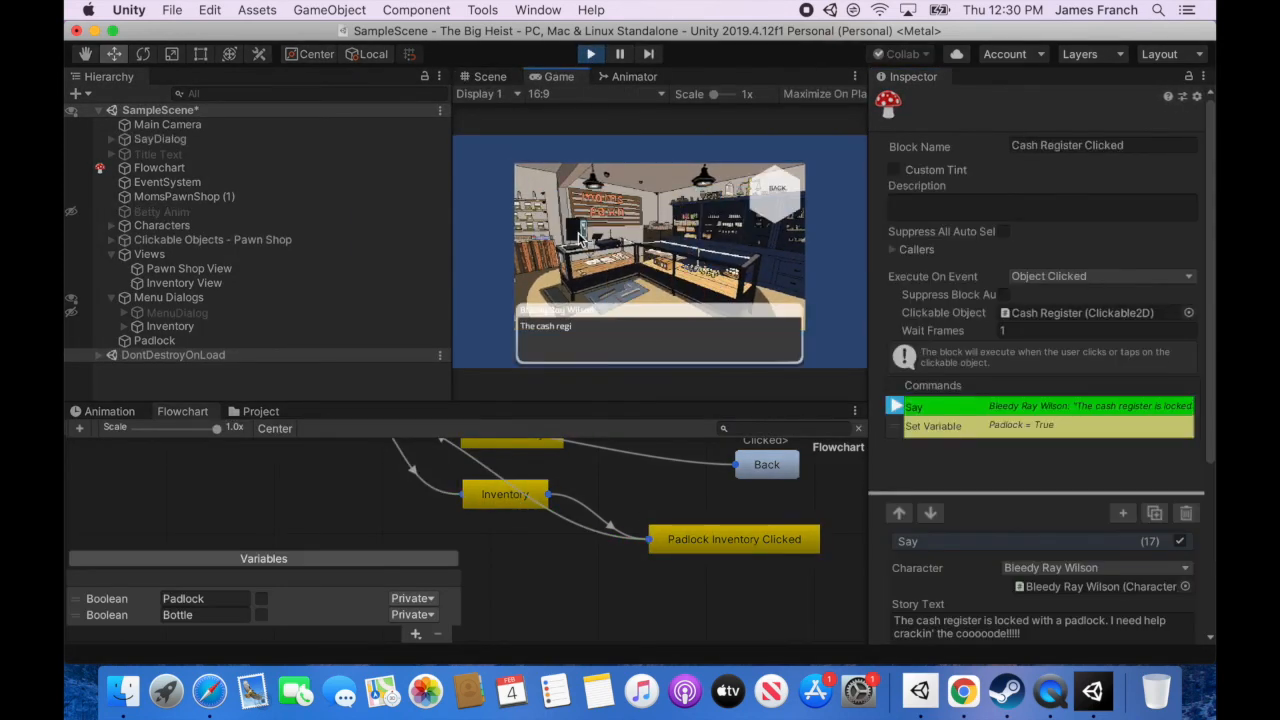
{"action": "left_click", "coordinate": [624, 350]}
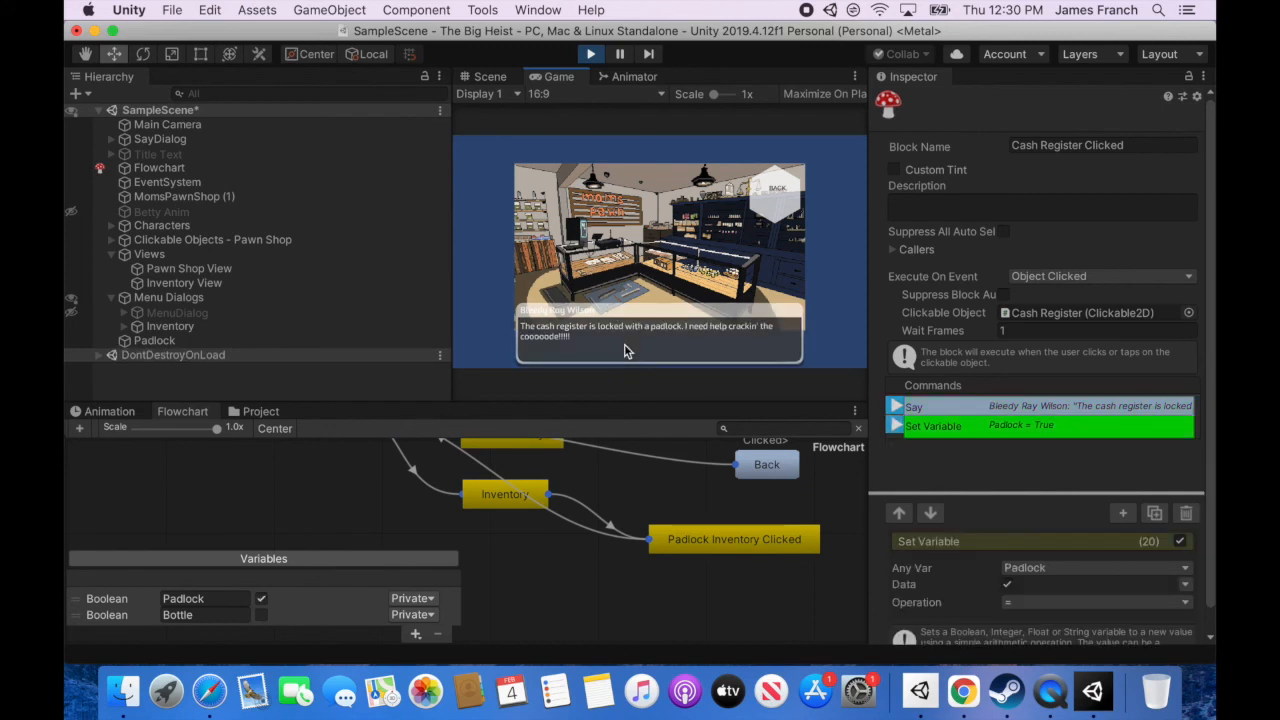
{"action": "left_click", "coordinate": [779, 196]}
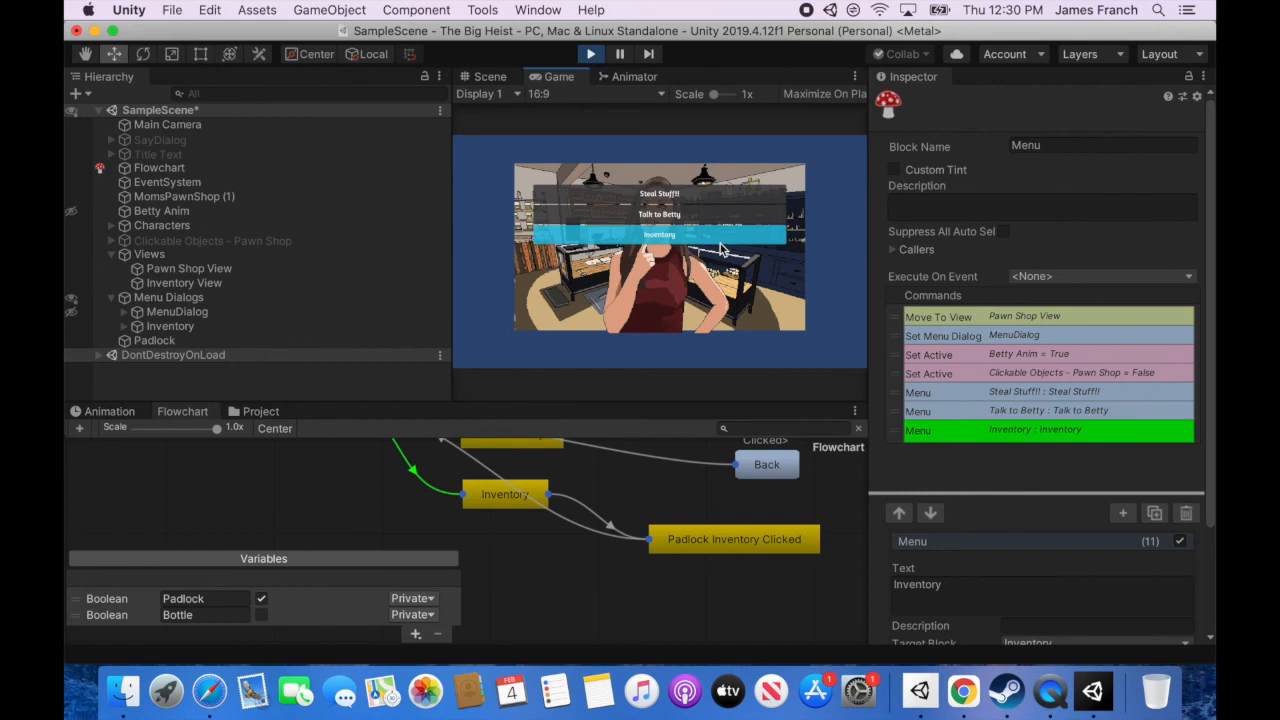
Open the Inventory in the running game, select the Padlock item, and advance through the Bleedy Ray and Betty dialogue
{"action": "left_click", "coordinate": [722, 248]}
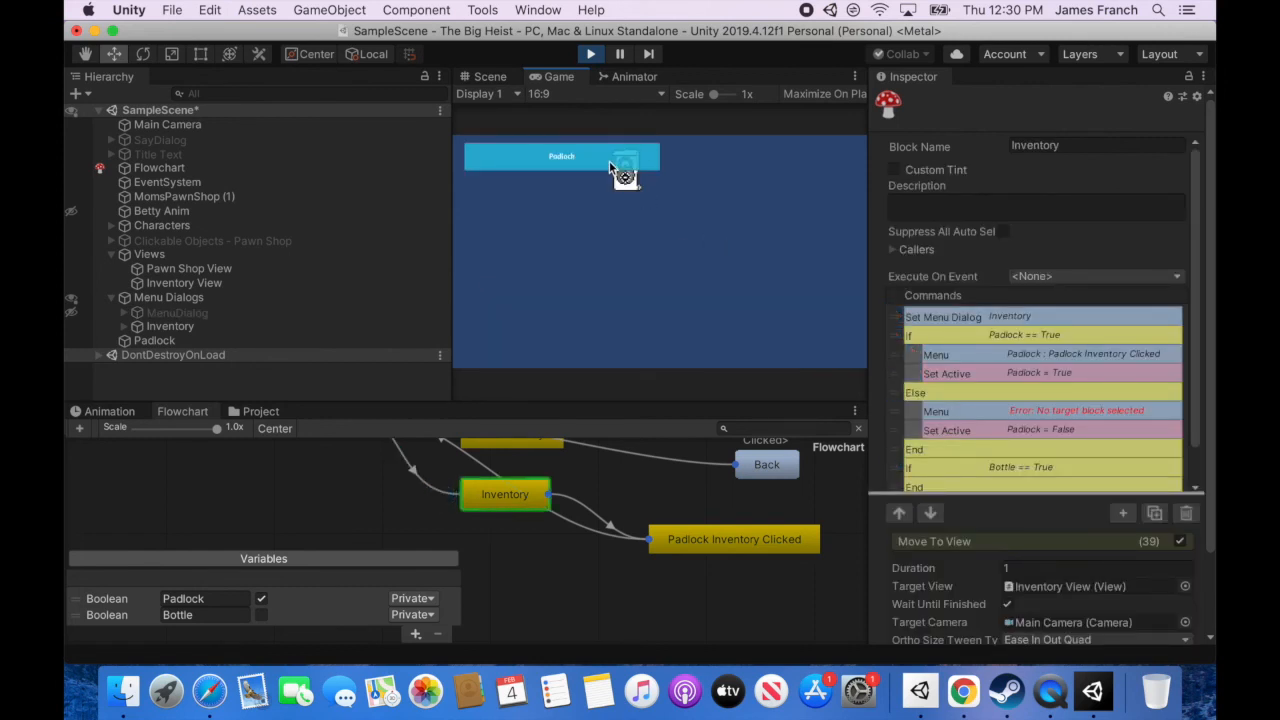
{"action": "left_click", "coordinate": [610, 162]}
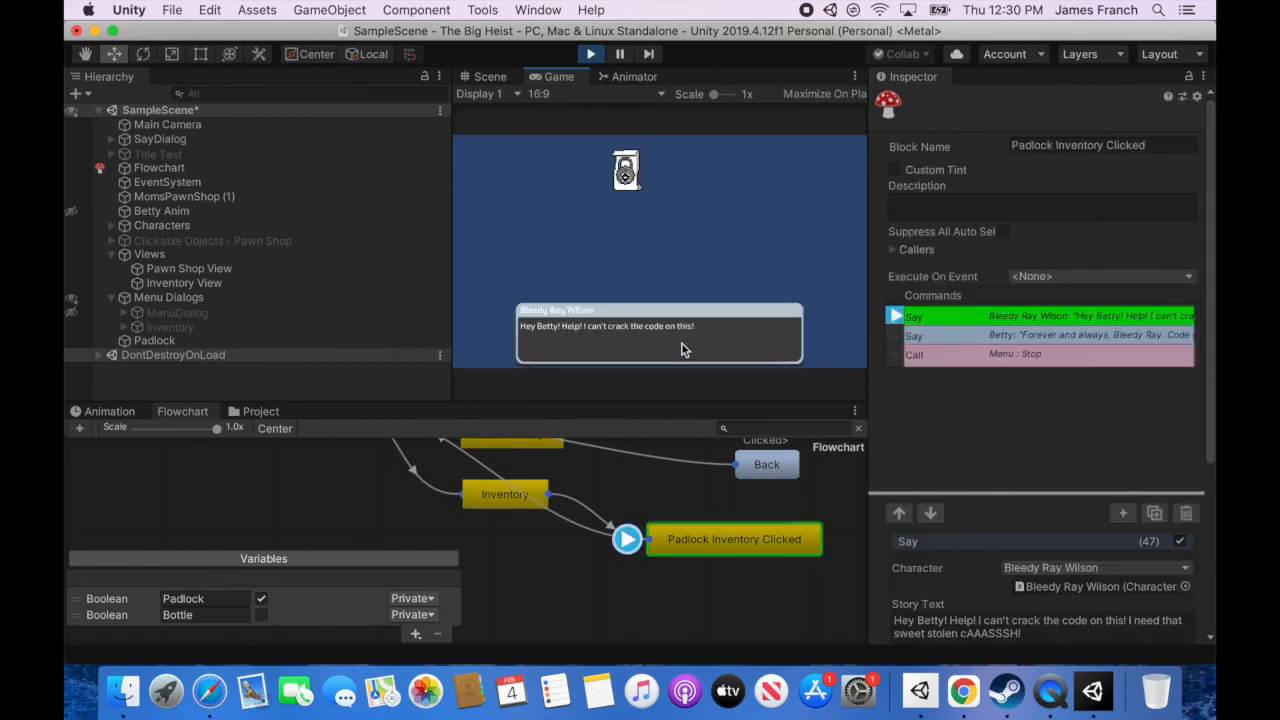
{"action": "left_click", "coordinate": [713, 350]}
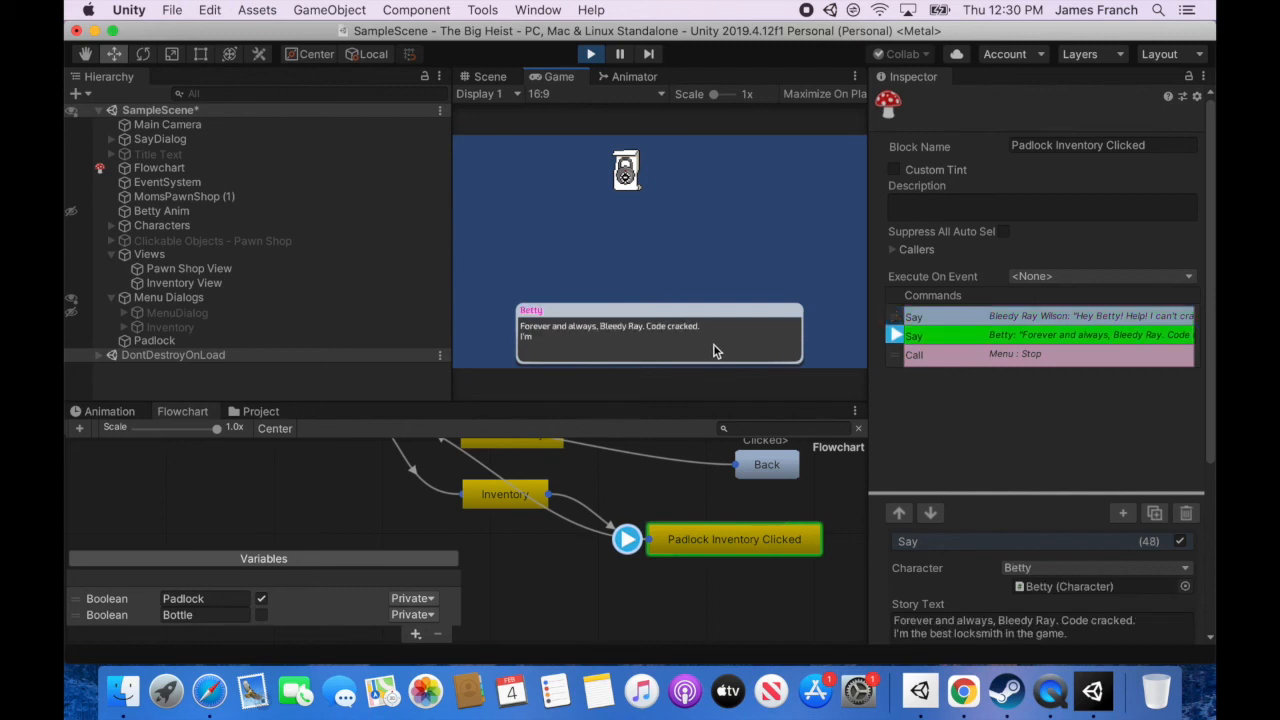
{"action": "left_click", "coordinate": [713, 350]}
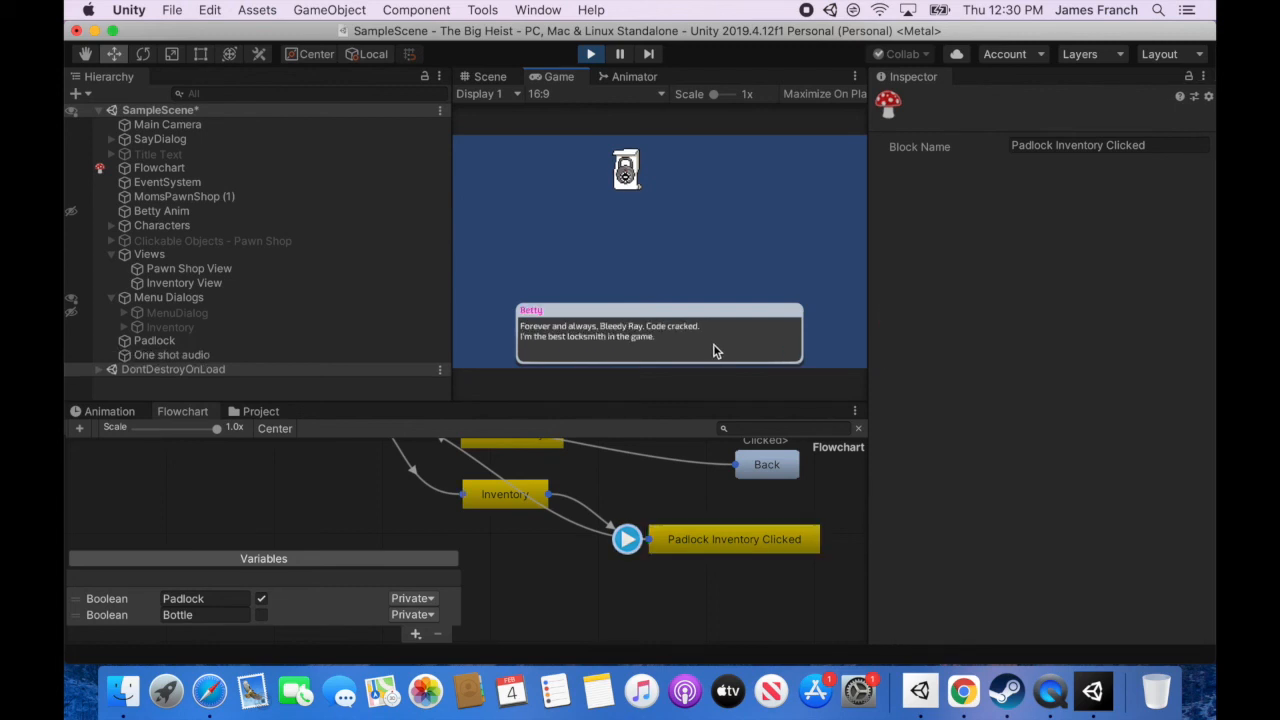